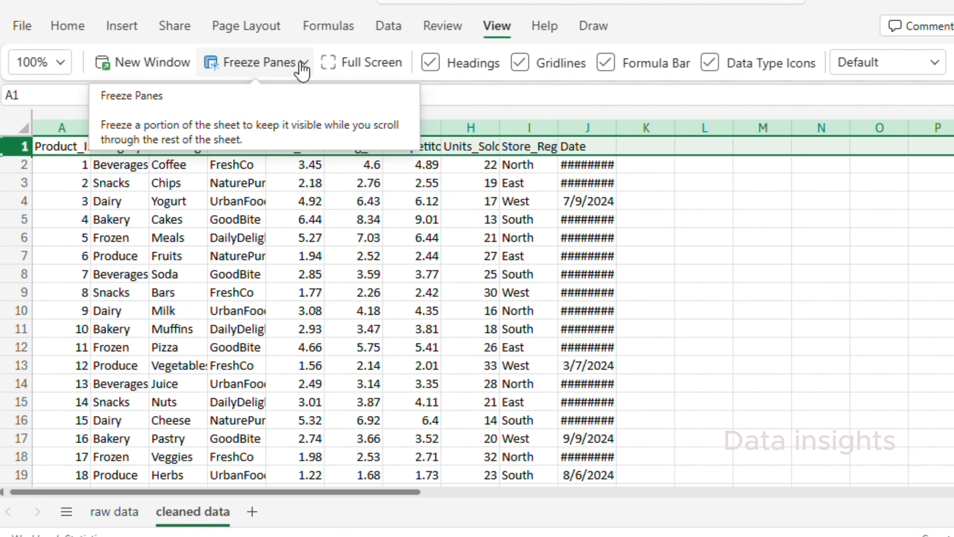
# Step: Freeze the header row of the cleaned data sheet so it stays in view through the records
pyautogui.click(303, 64)
pyautogui.click(279, 139)
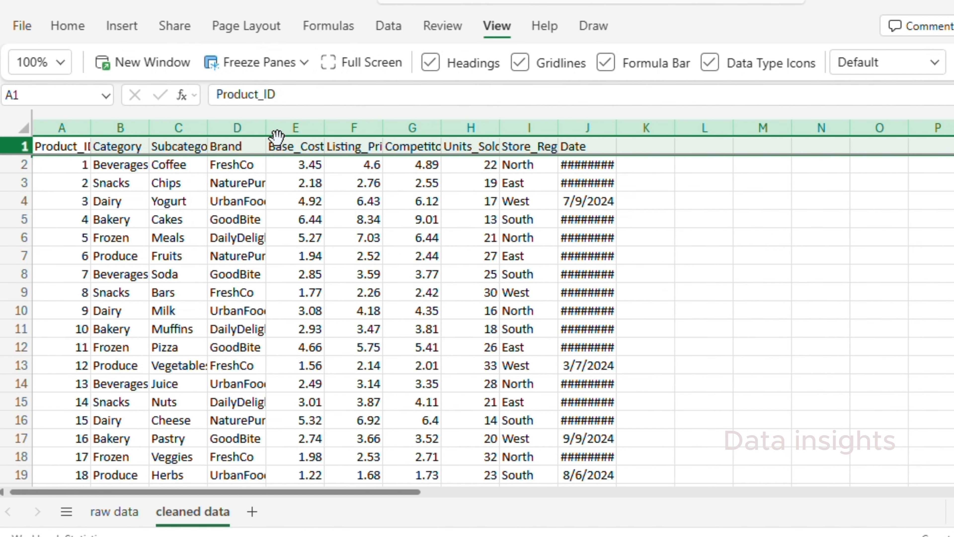
pyautogui.click(406, 207)
pyautogui.scroll(-3, 421, 166)
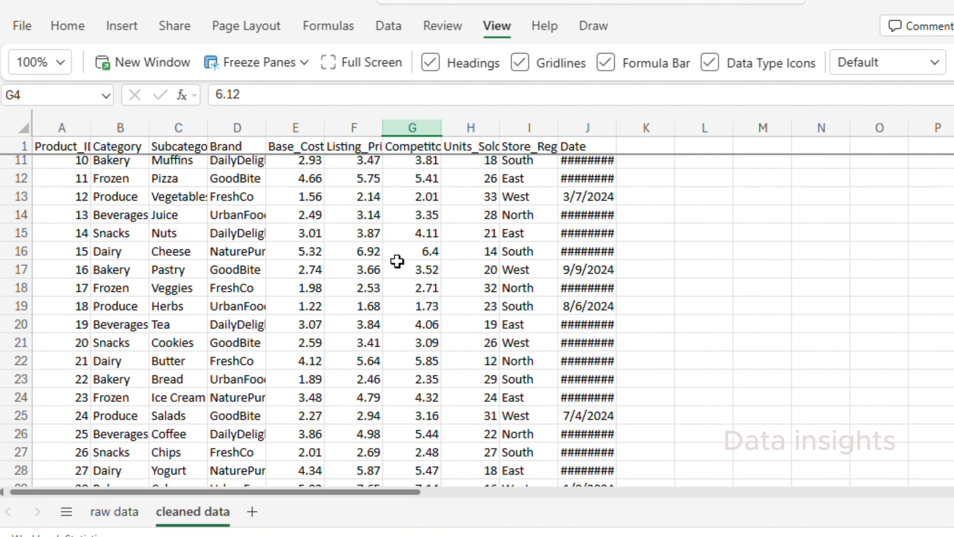
pyautogui.scroll(3, 396, 261)
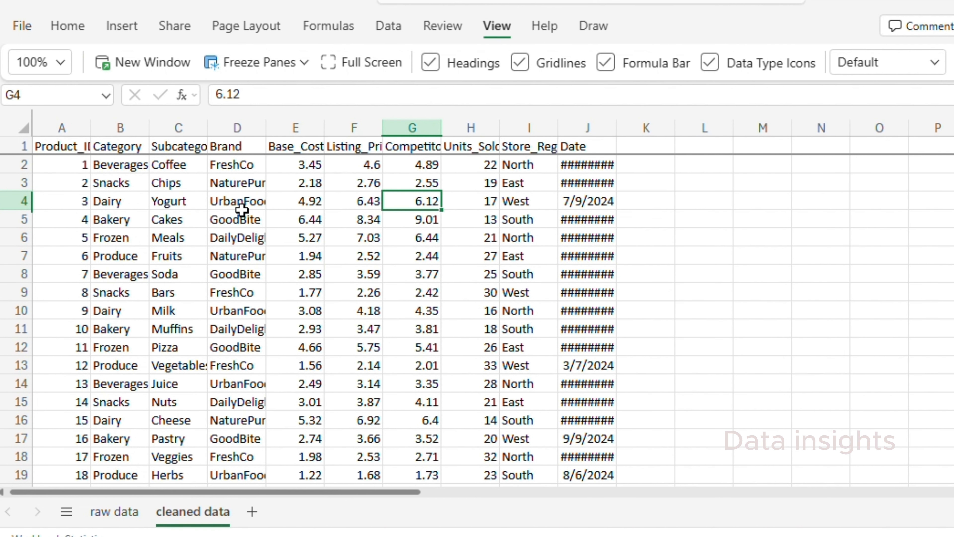
# Step: Format the data range as a table using the orange banded style from the Medium group
pyautogui.click(78, 30)
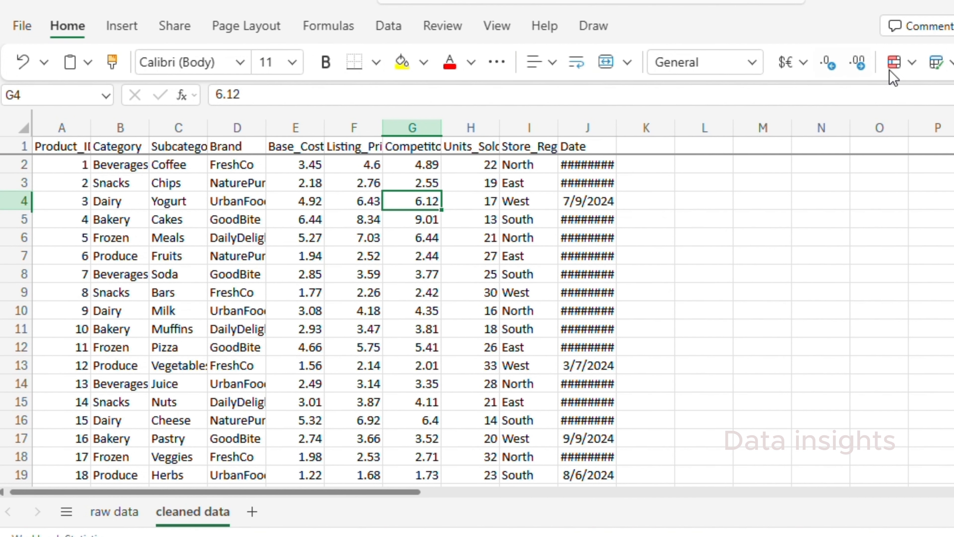
pyautogui.click(950, 64)
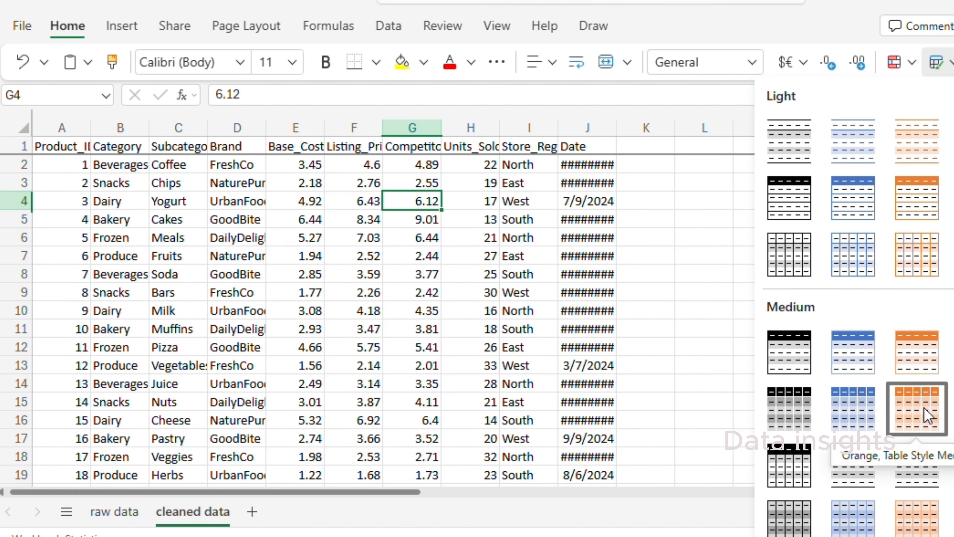
pyautogui.click(922, 408)
pyautogui.click(688, 308)
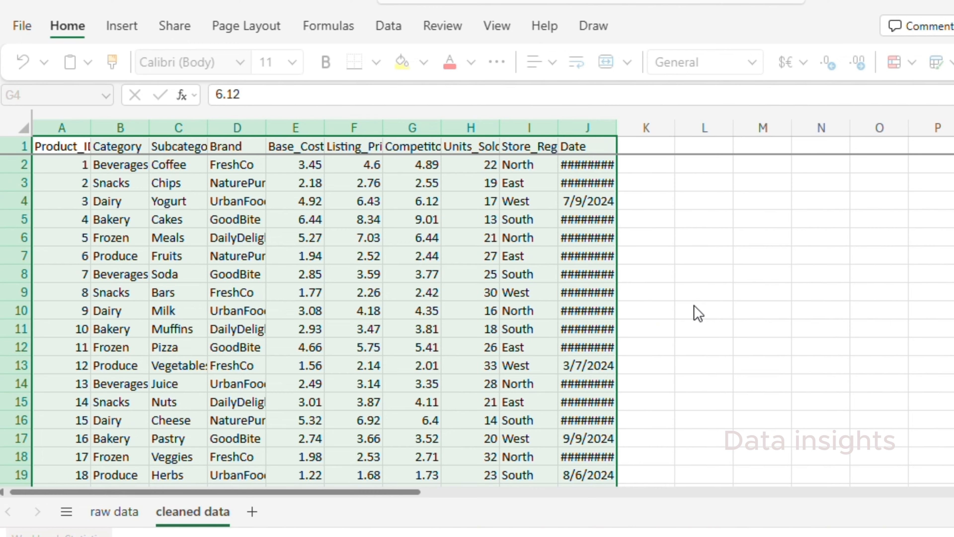
pyautogui.click(315, 292)
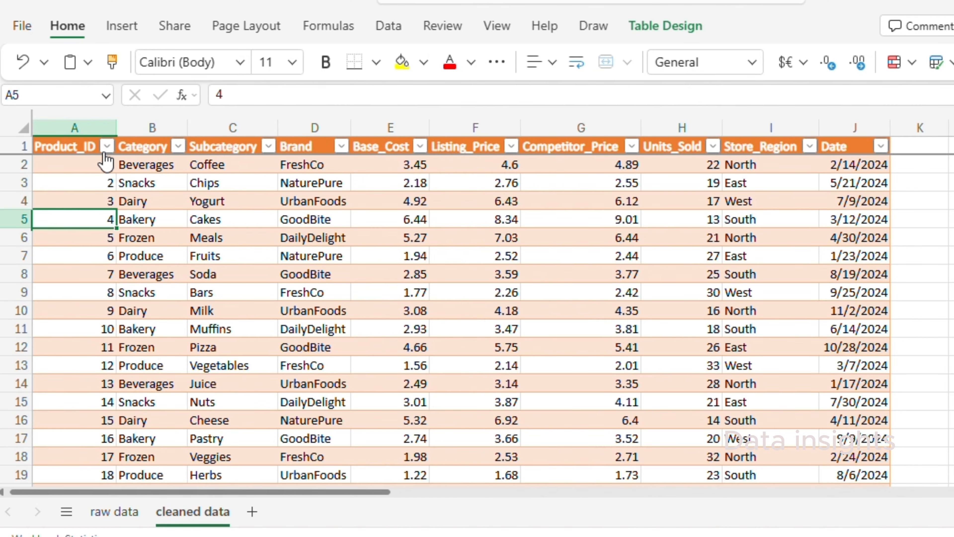
# Step: Examine the filter values of the Product_ID and Category columns for inconsistent entries
pyautogui.click(107, 146)
pyautogui.scroll(-2, 182, 337)
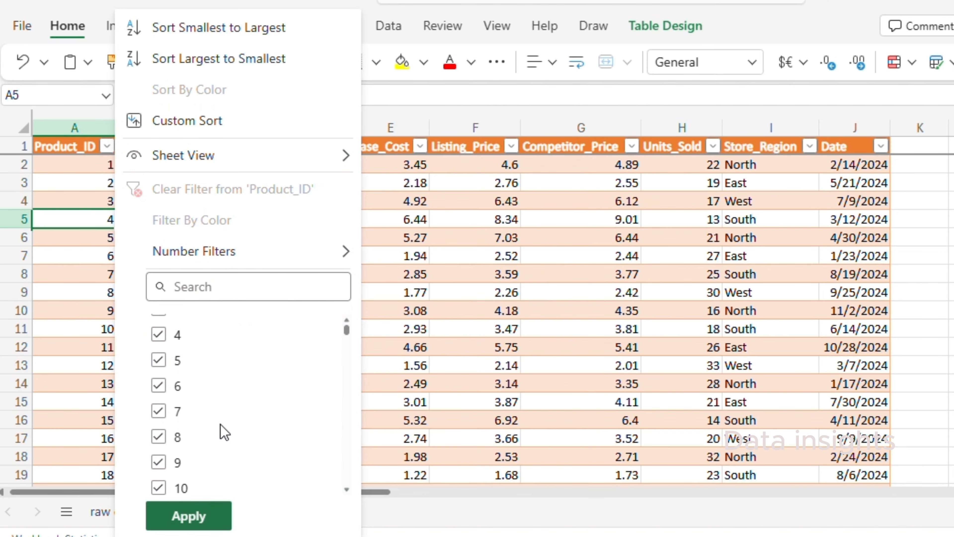
pyautogui.scroll(-20, 225, 432)
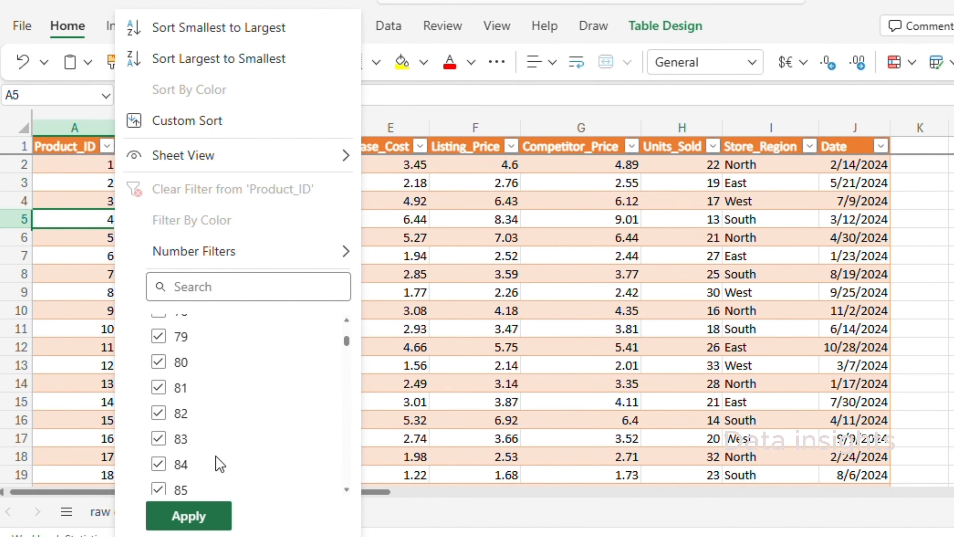
pyautogui.scroll(8, 220, 465)
pyautogui.click(72, 198)
pyautogui.click(177, 146)
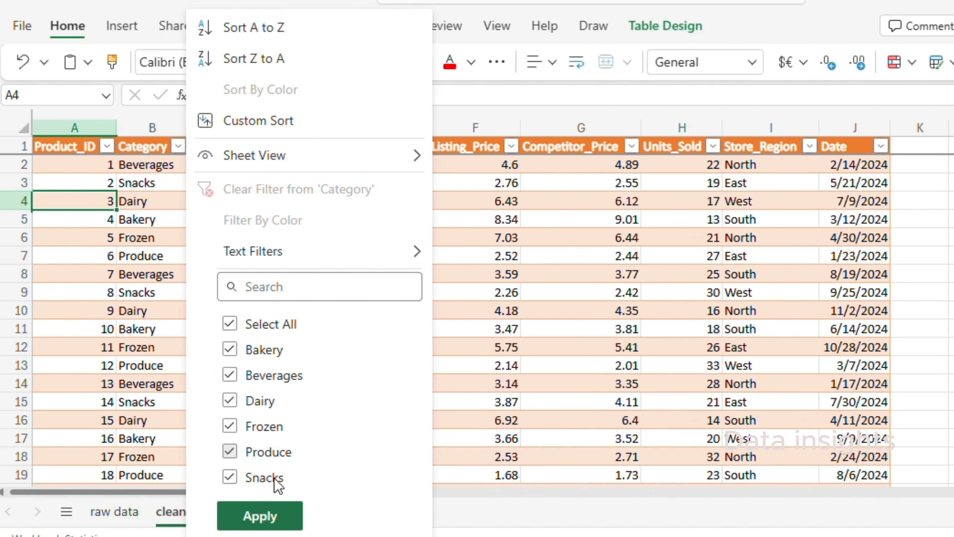
pyautogui.click(156, 190)
# Step: Examine the full list of filter values in the Subcategory column for inconsistent entries
pyautogui.click(267, 146)
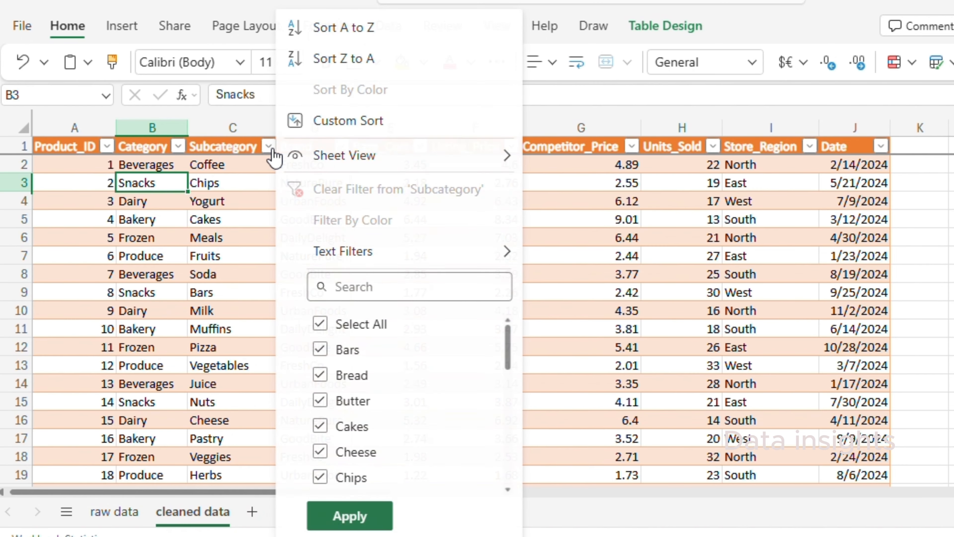
pyautogui.scroll(-1, 372, 391)
pyautogui.scroll(-6, 373, 442)
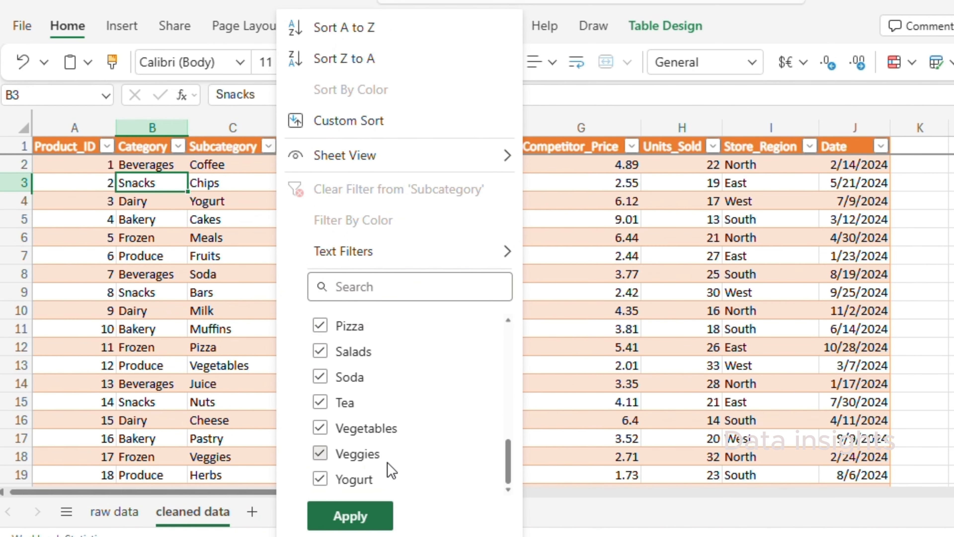
pyautogui.scroll(4, 390, 467)
pyautogui.press('Escape')
pyautogui.click(330, 182)
# Step: Examine the filter values of the Base_Cost, Listing_Price and Competitor_Price columns for irregular or blank entries
pyautogui.click(420, 146)
pyautogui.scroll(-10, 523, 411)
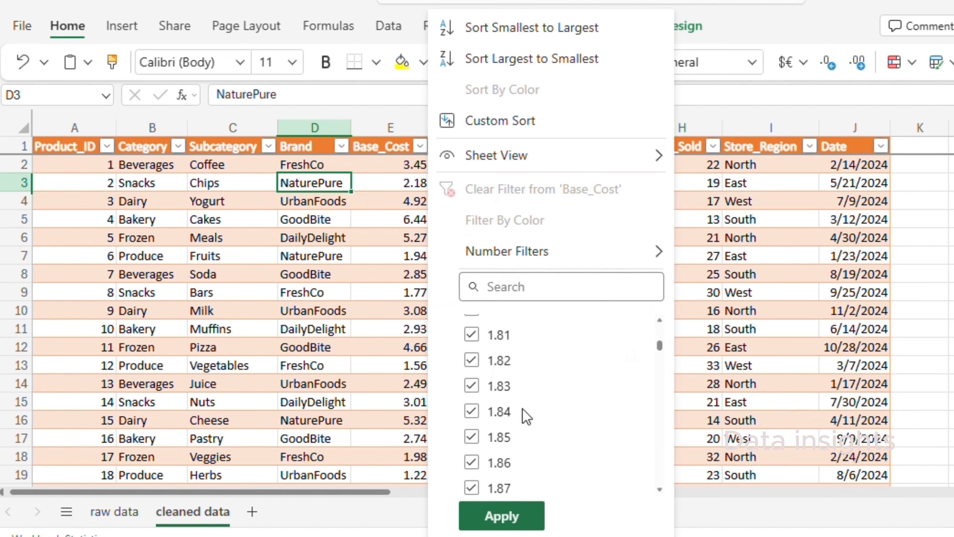
pyautogui.click(391, 201)
pyautogui.click(511, 146)
pyautogui.scroll(-10, 608, 376)
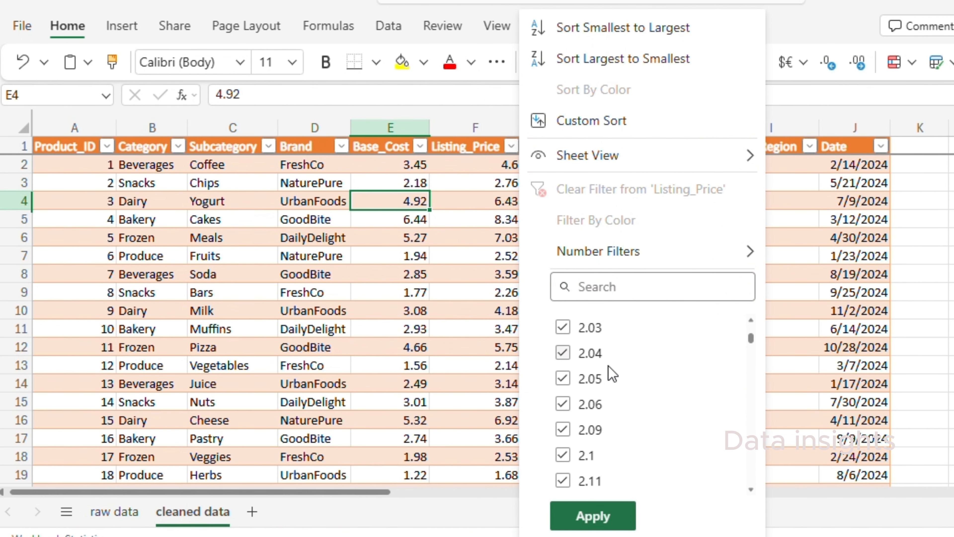
pyautogui.click(485, 200)
pyautogui.click(632, 146)
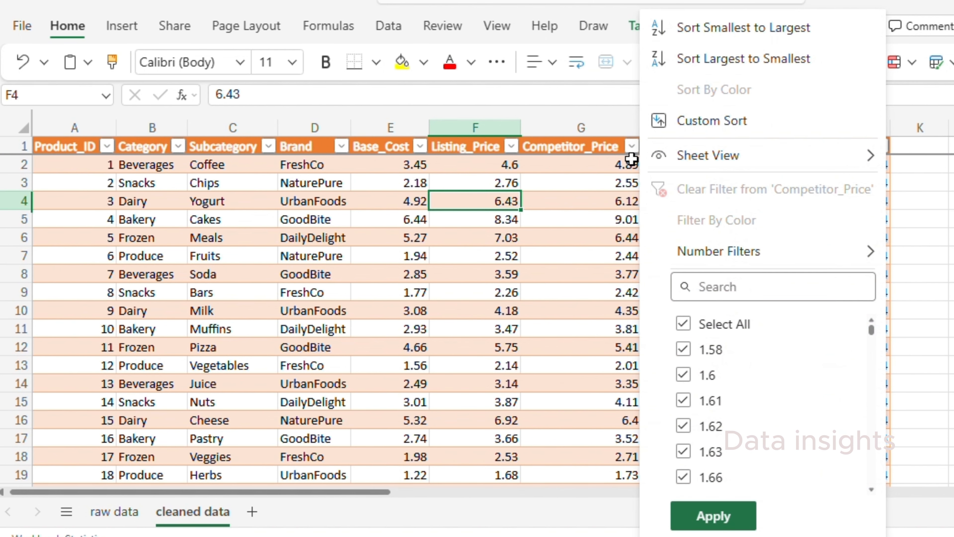
pyautogui.scroll(-8, 725, 399)
pyautogui.click(496, 238)
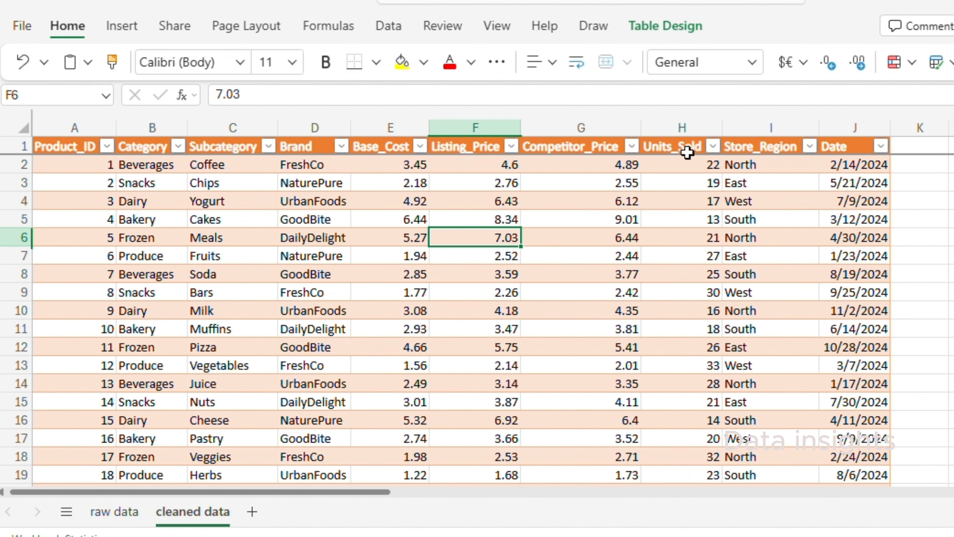
# Step: Examine the filter values of the Units_Sold, Store_Region and Date columns for irregular entries
pyautogui.click(713, 146)
pyautogui.scroll(-5, 819, 361)
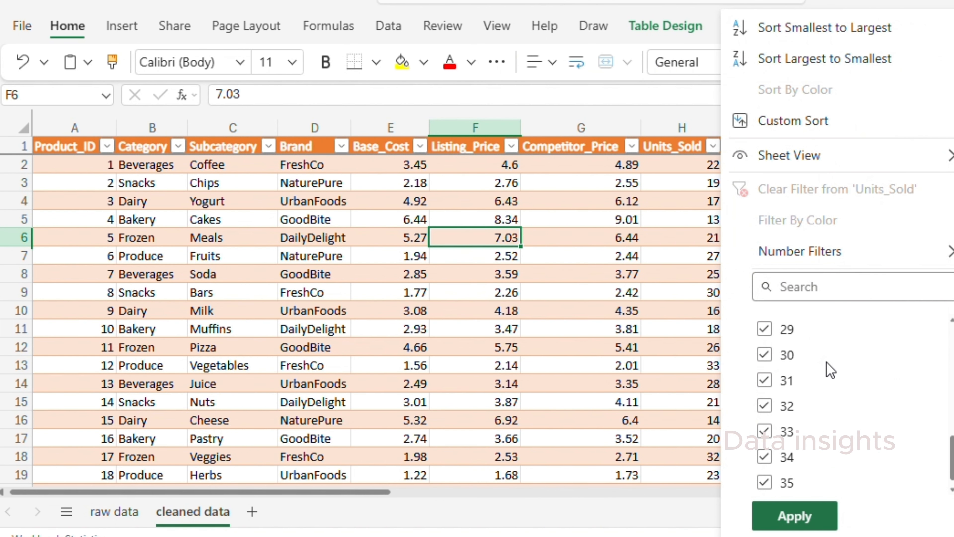
pyautogui.scroll(5, 823, 364)
pyautogui.click(620, 238)
pyautogui.click(809, 146)
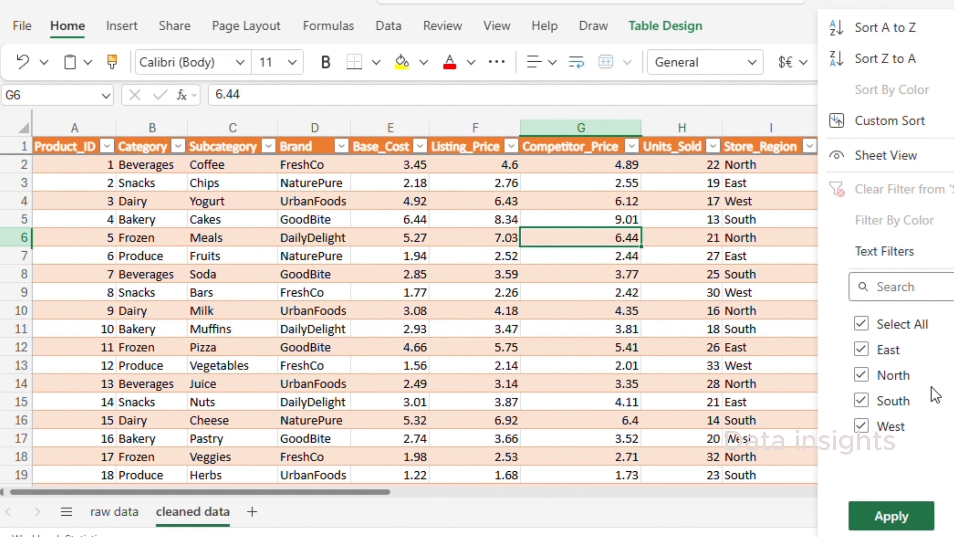
pyautogui.click(797, 202)
pyautogui.click(880, 146)
pyautogui.click(817, 248)
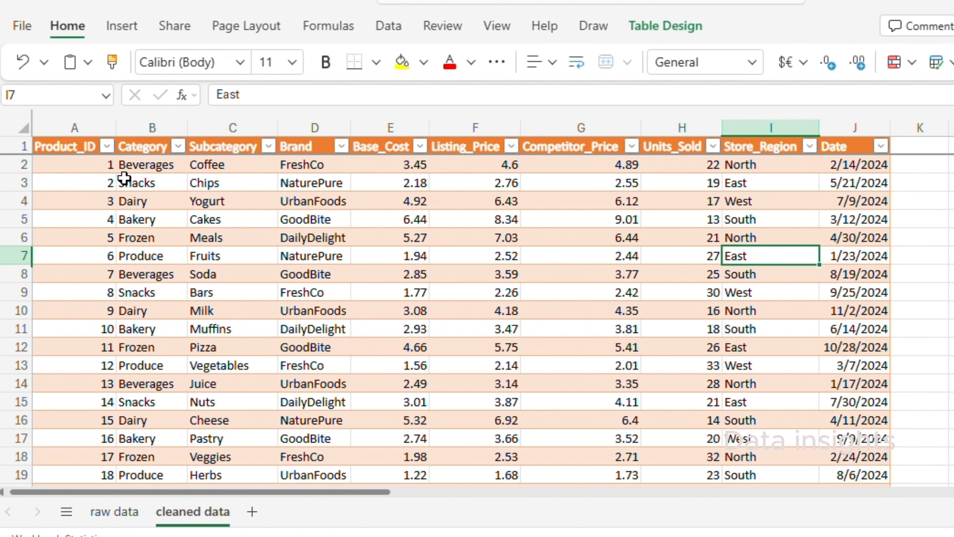
# Step: Rename the Subcategory column header in C1 to Product
pyautogui.click(234, 185)
pyautogui.doubleClick(231, 147)
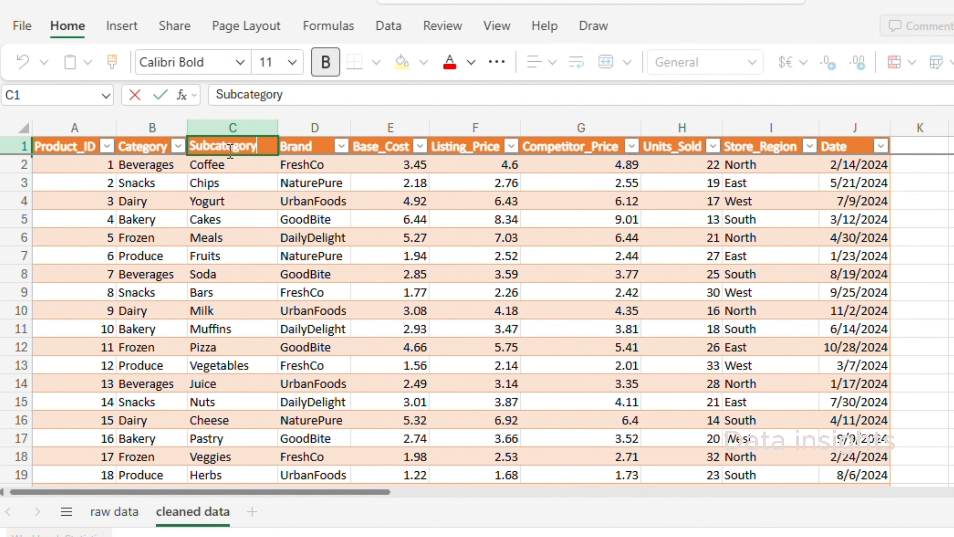
pyautogui.press('BackSpace')
pyautogui.press('BackSpace')
pyautogui.press('BackSpace')
pyautogui.press('BackSpace')
pyautogui.press('BackSpace')
pyautogui.press('BackSpace')
pyautogui.press('BackSpace')
pyautogui.press('BackSpace')
pyautogui.write('product')
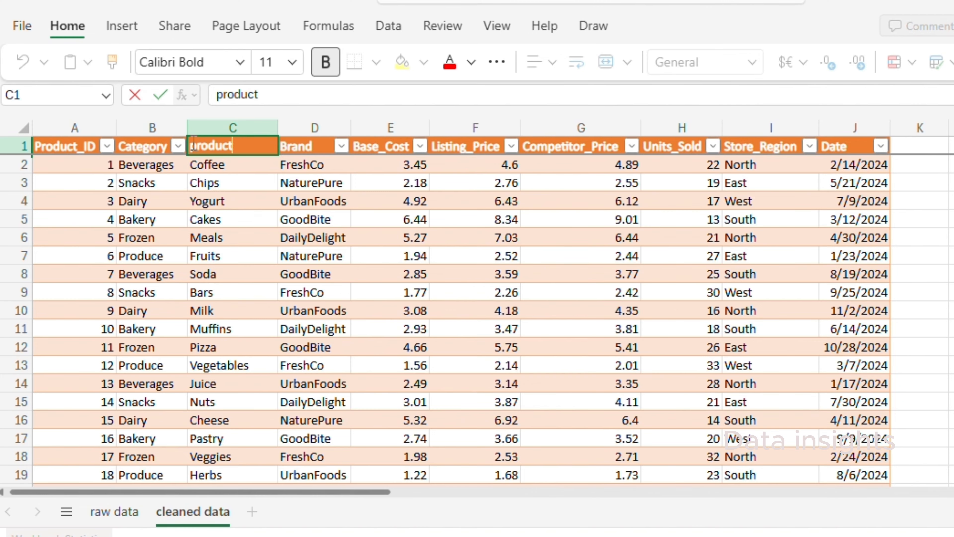
pyautogui.click(242, 206)
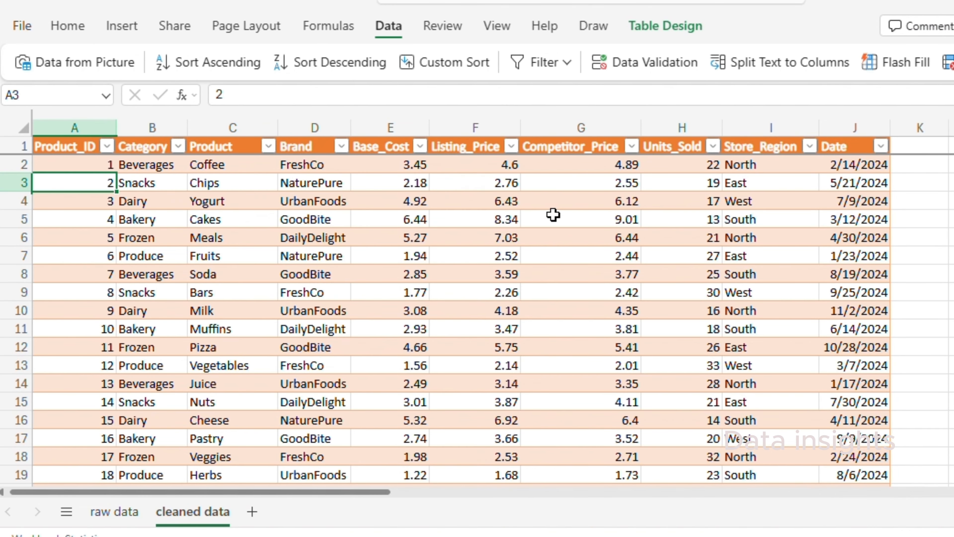
# Step: Run Remove Duplicates on the table with all columns selected and the data marked as having headers
pyautogui.scroll(-2, 544, 229)
pyautogui.scroll(2, 530, 246)
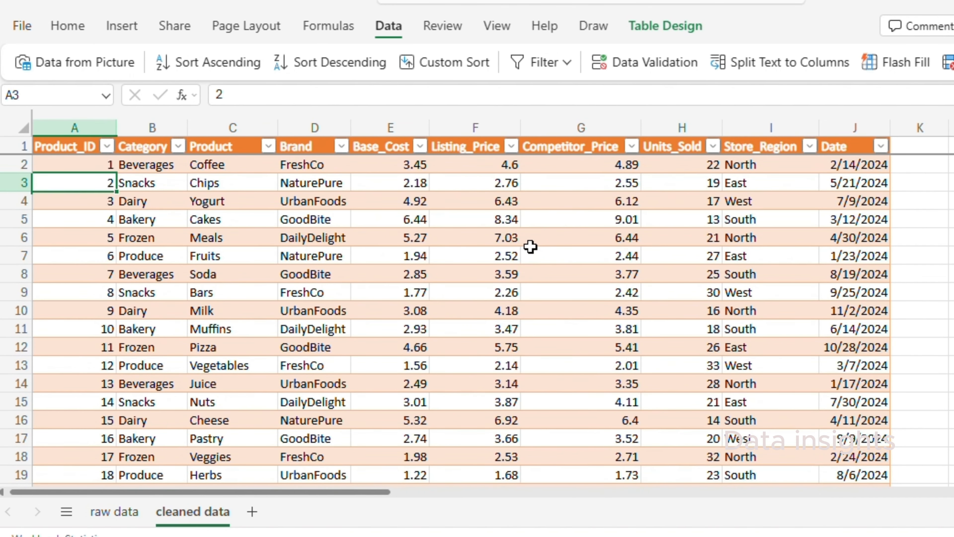
pyautogui.click(68, 25)
pyautogui.click(388, 26)
pyautogui.click(948, 63)
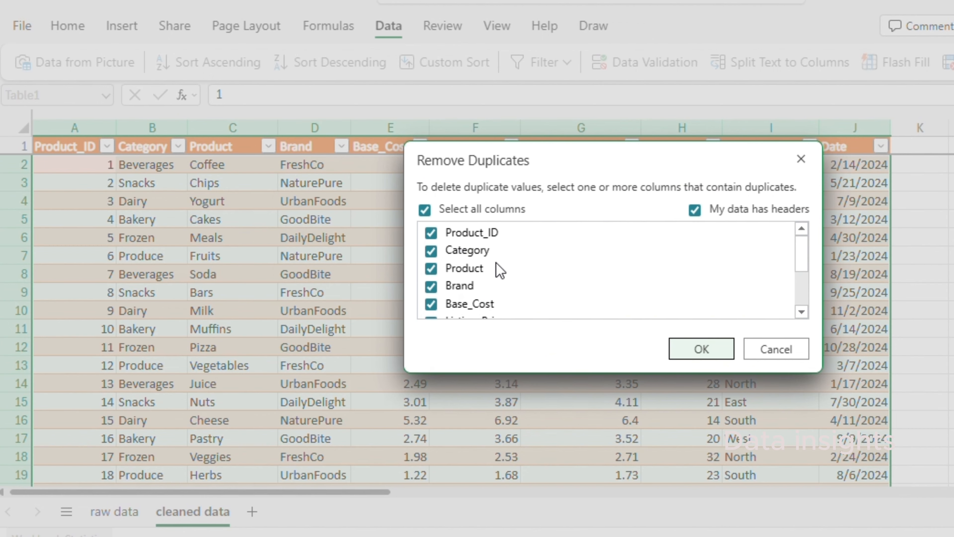
pyautogui.scroll(-2, 594, 259)
pyautogui.click(676, 344)
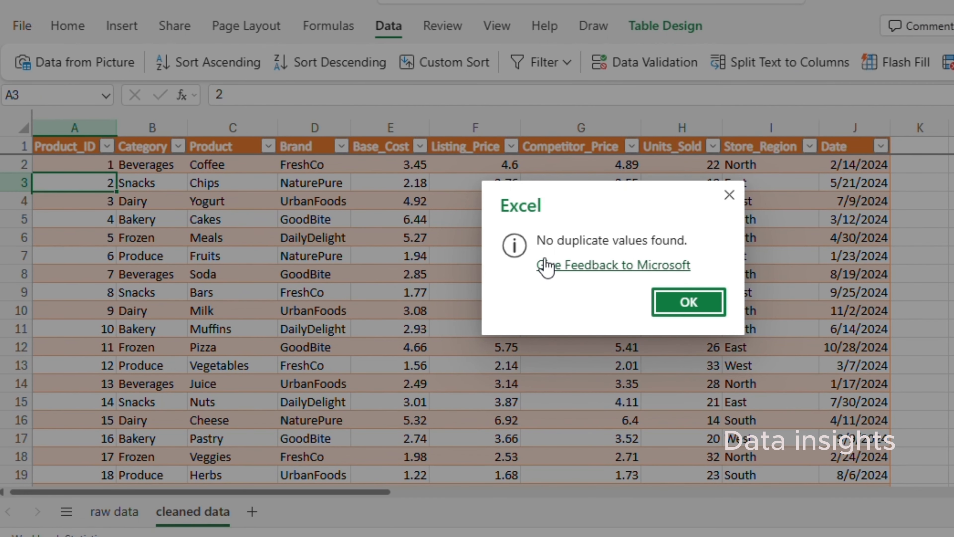
pyautogui.click(675, 302)
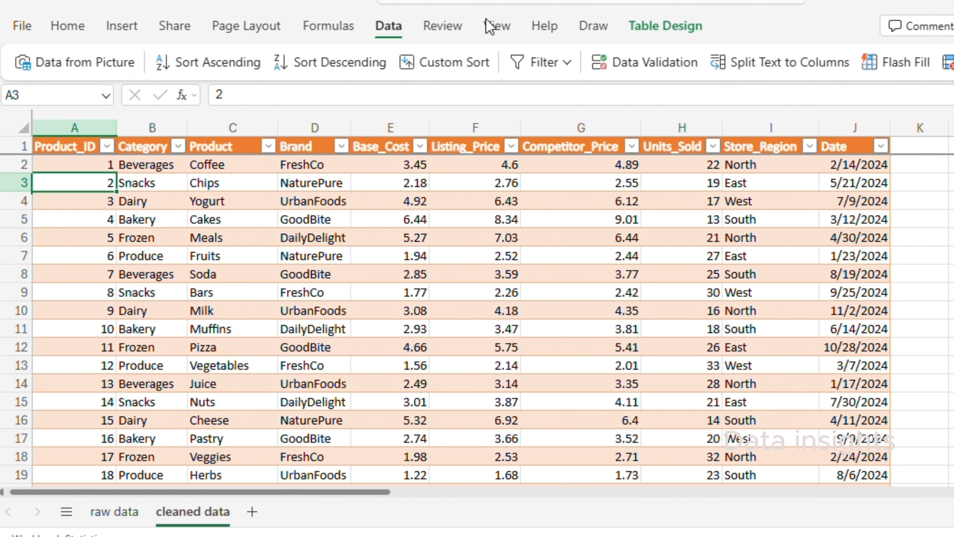
# Step: Apply the Number format to the Base_Cost column, followed by the $ English (United States) accounting format
pyautogui.click(484, 220)
pyautogui.click(74, 28)
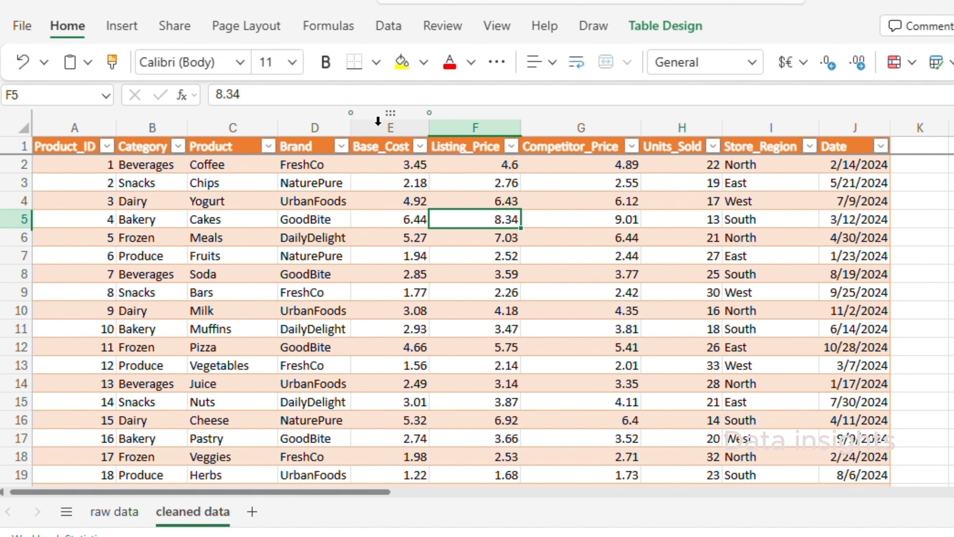
pyautogui.click(376, 126)
pyautogui.click(752, 62)
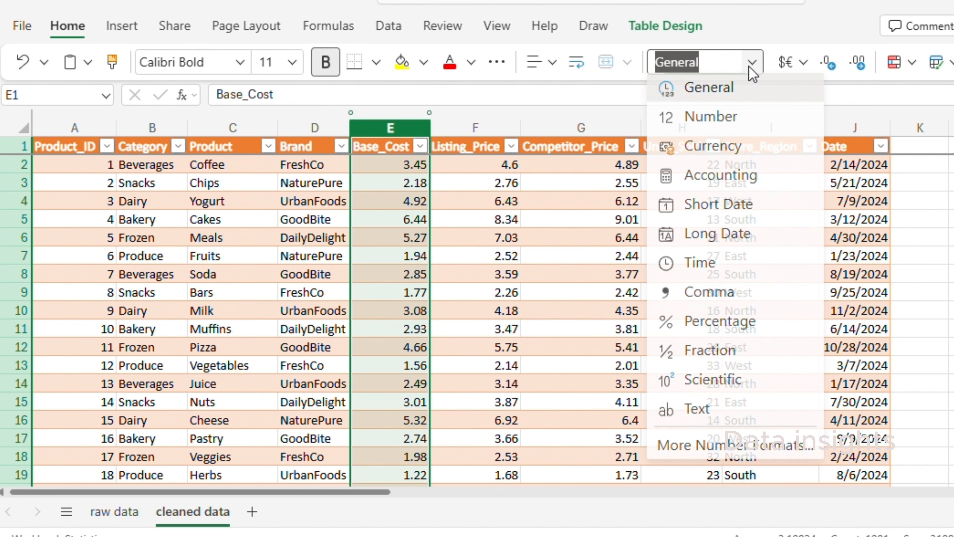
pyautogui.click(723, 118)
pyautogui.click(803, 62)
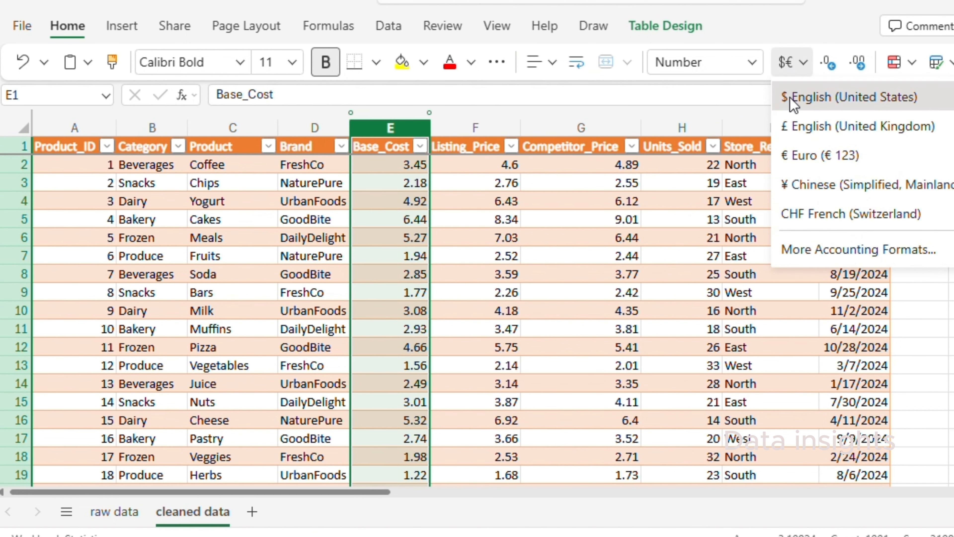
pyautogui.click(792, 93)
# Step: Format the Listing_Price, Base_Cost and Competitor_Price columns as Currency
pyautogui.click(496, 127)
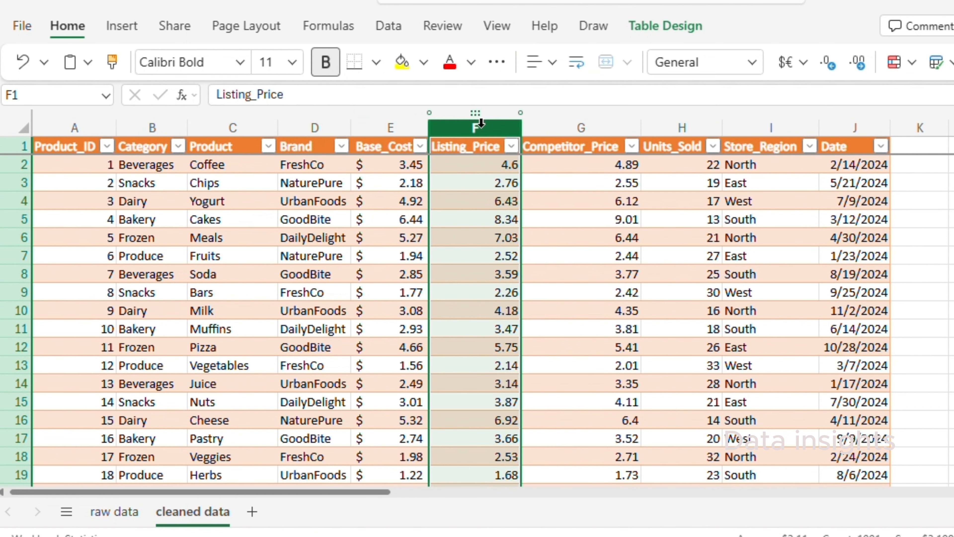
pyautogui.click(752, 62)
pyautogui.click(713, 146)
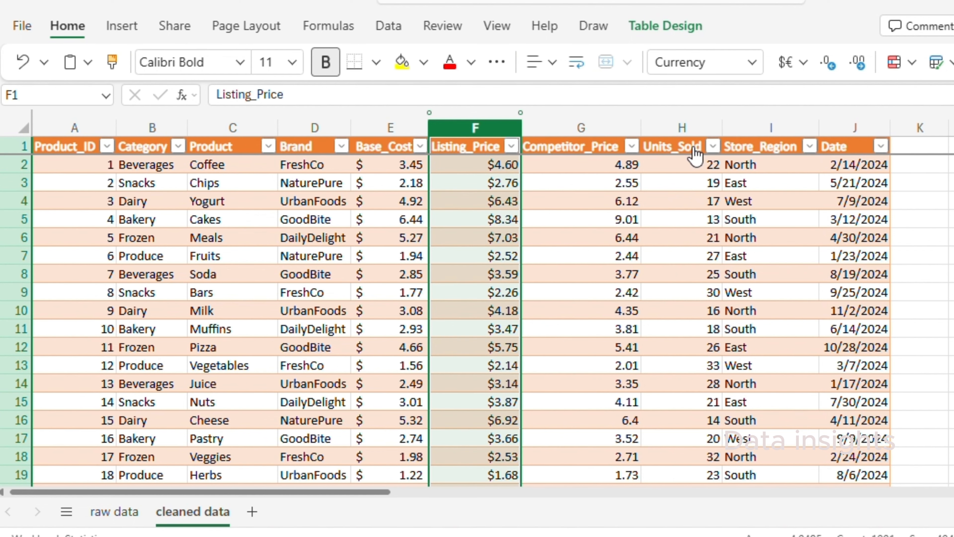
pyautogui.click(390, 128)
pyautogui.click(753, 63)
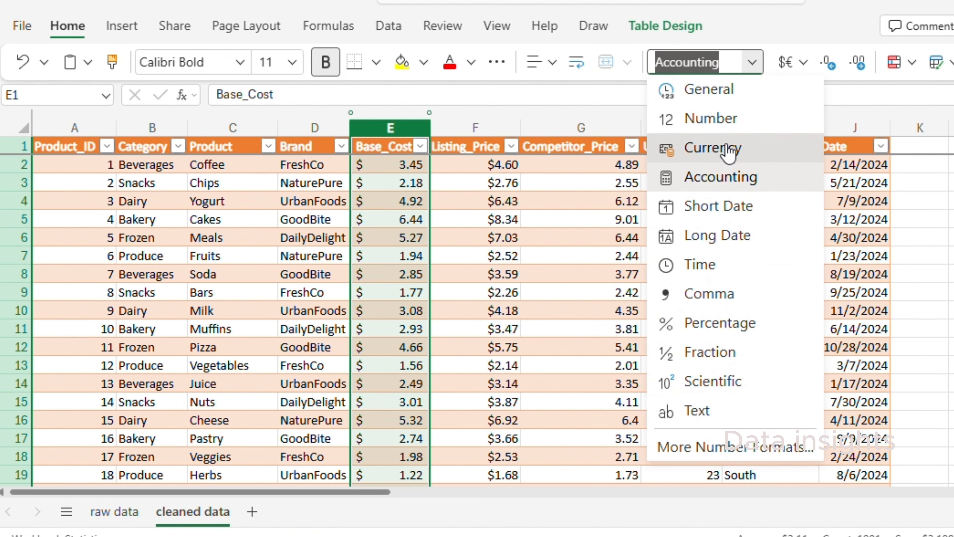
pyautogui.click(708, 146)
pyautogui.click(581, 127)
pyautogui.click(752, 62)
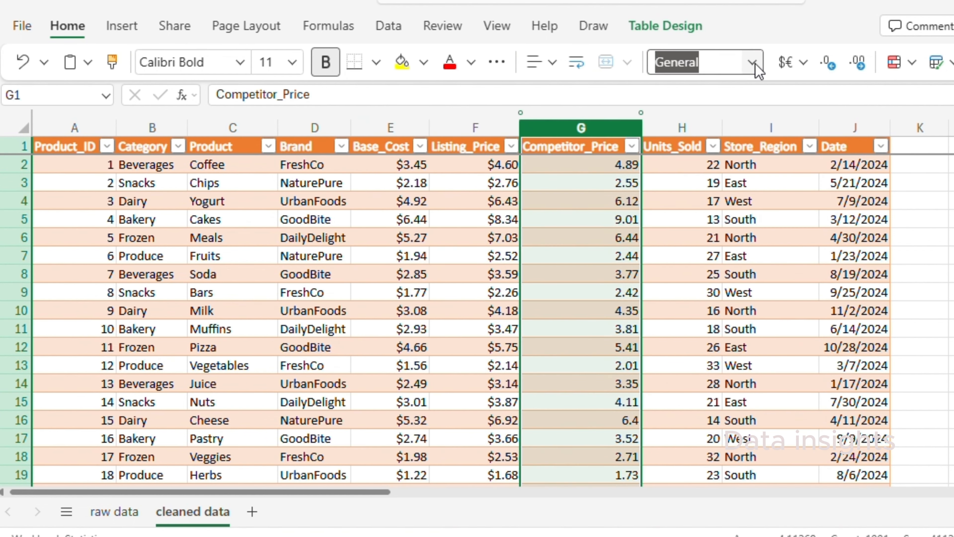
pyautogui.click(717, 148)
# Step: Format the Units_Sold column as Number
pyautogui.click(681, 127)
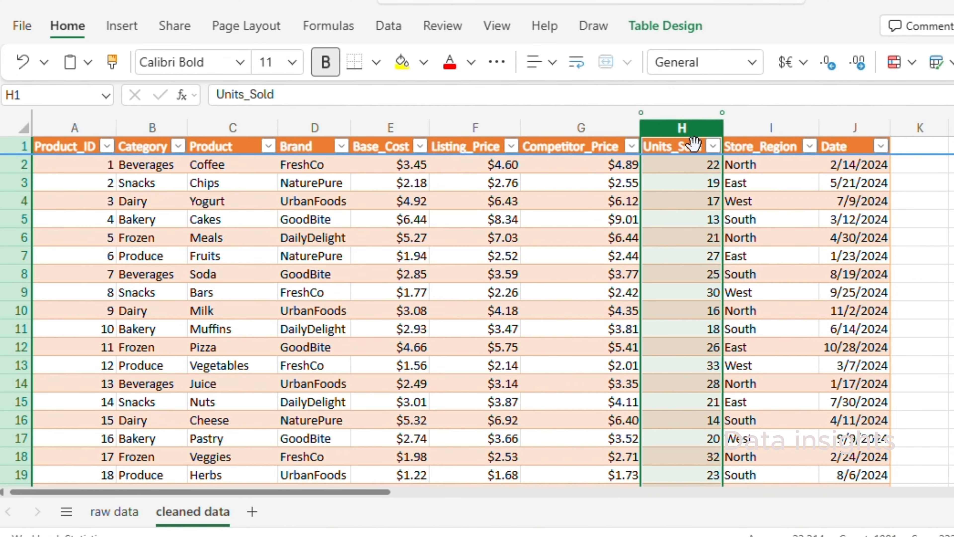
pyautogui.click(752, 68)
pyautogui.click(709, 119)
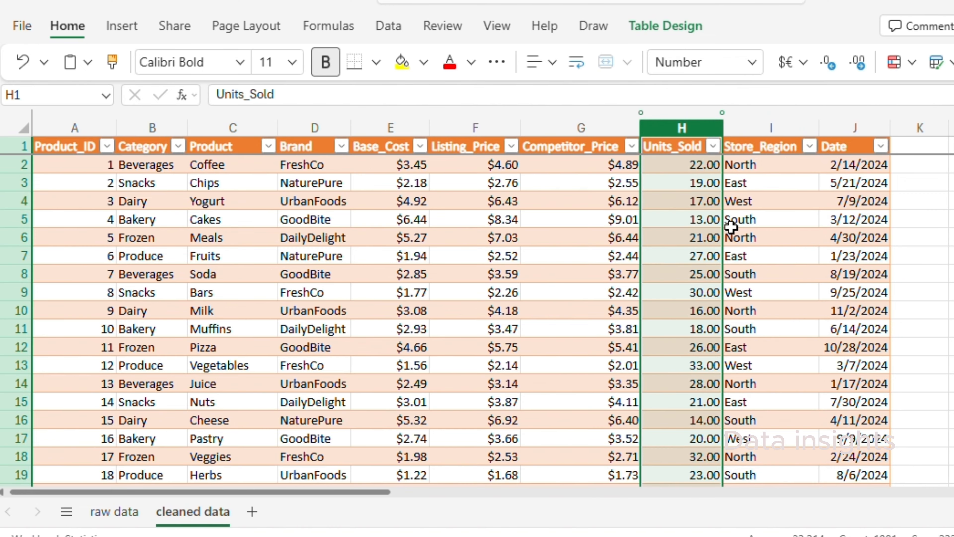
# Step: Format the Date column as Short Date and the Product_ID column as Number
pyautogui.click(855, 127)
pyautogui.click(752, 62)
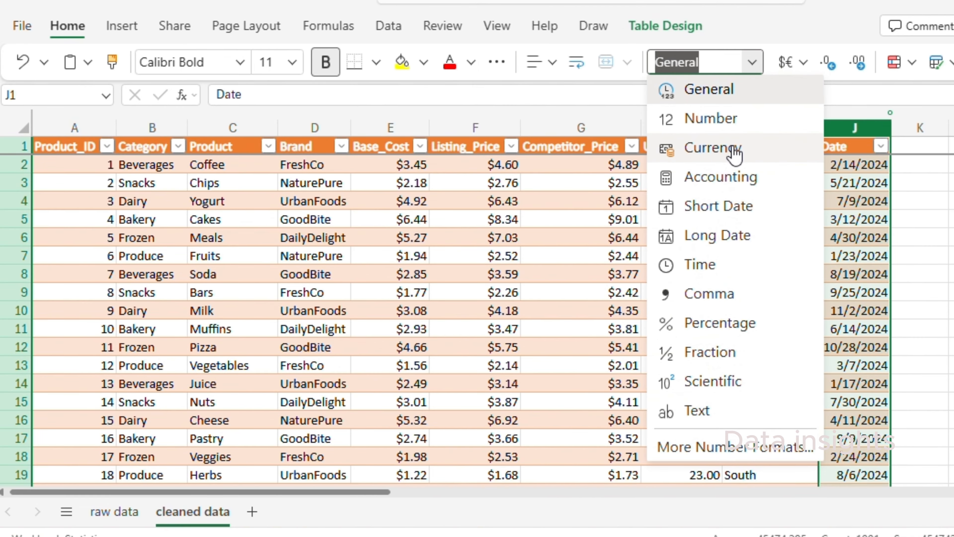
pyautogui.click(725, 206)
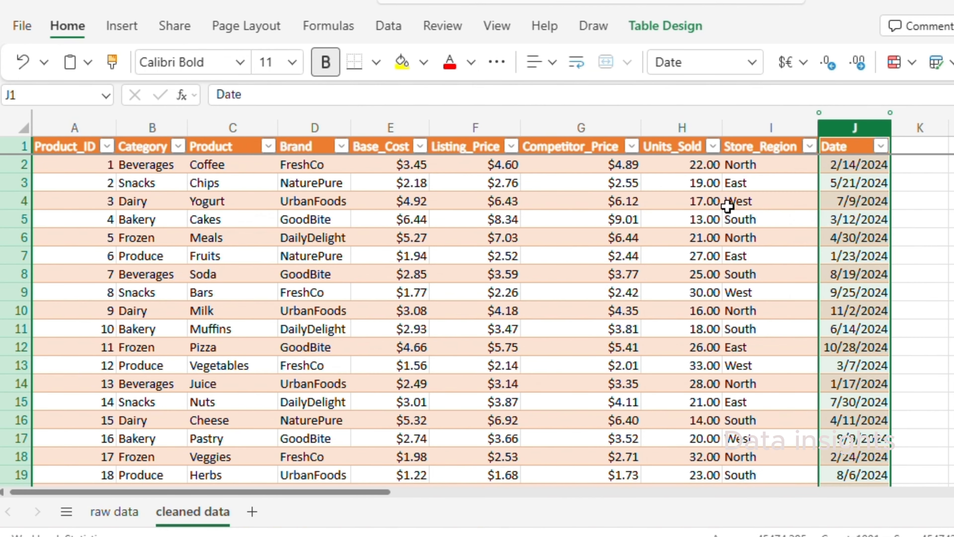
pyautogui.click(74, 128)
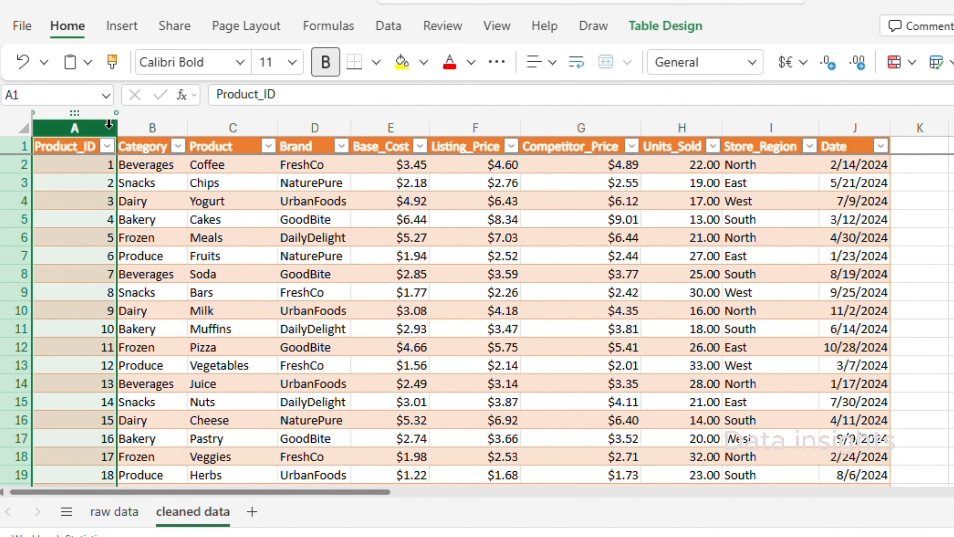
pyautogui.click(752, 62)
pyautogui.click(709, 119)
# Step: Format the Category, Product and Brand columns as Text
pyautogui.click(152, 128)
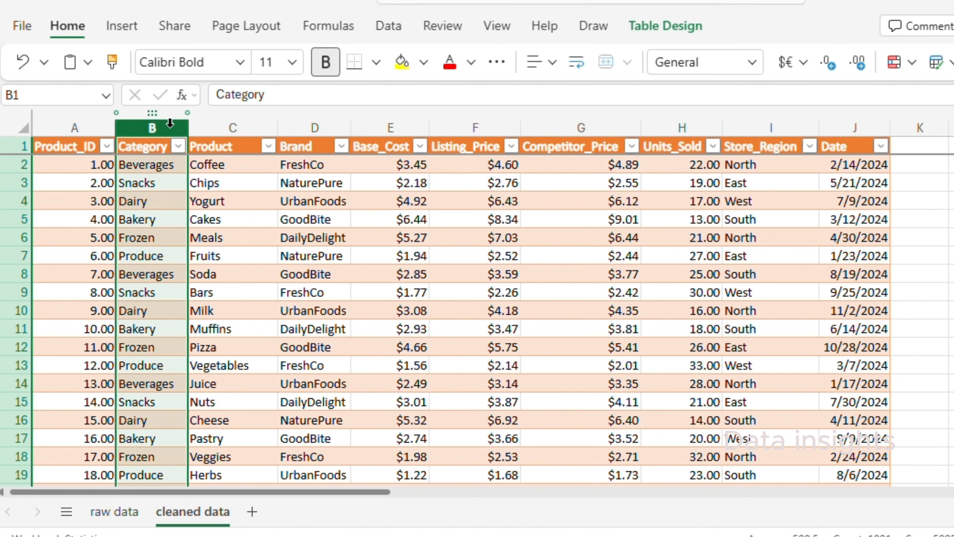
pyautogui.click(755, 63)
pyautogui.click(696, 410)
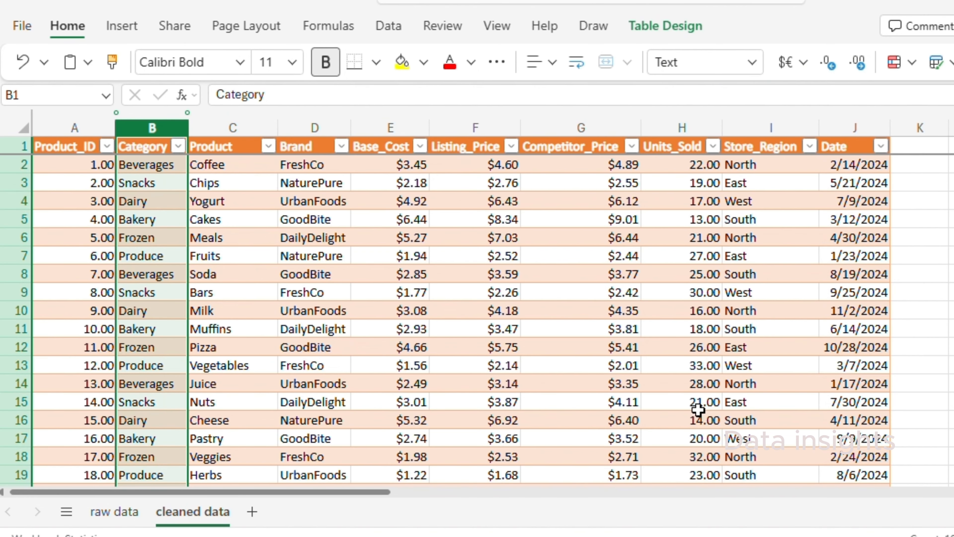
pyautogui.click(225, 127)
pyautogui.click(314, 127)
pyautogui.click(232, 128)
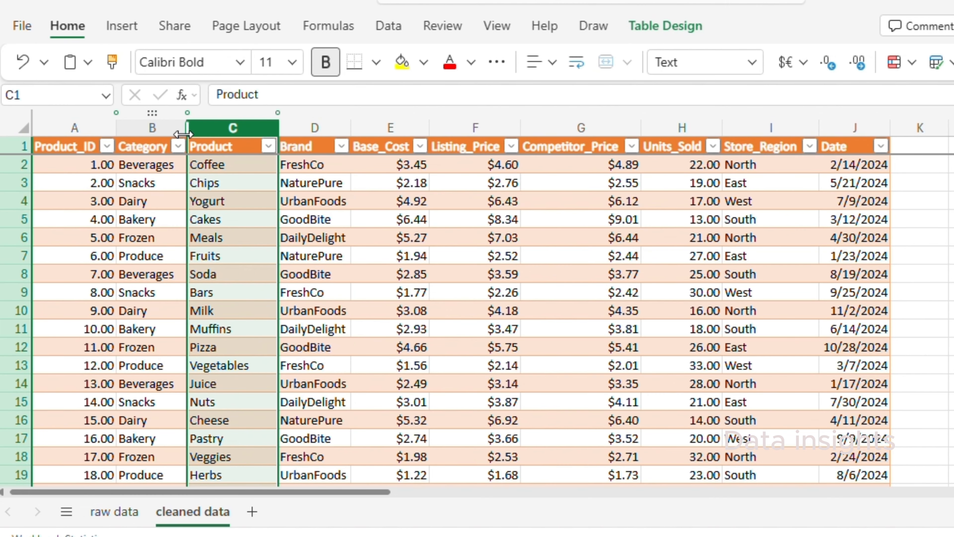
pyautogui.click(158, 126)
pyautogui.click(75, 128)
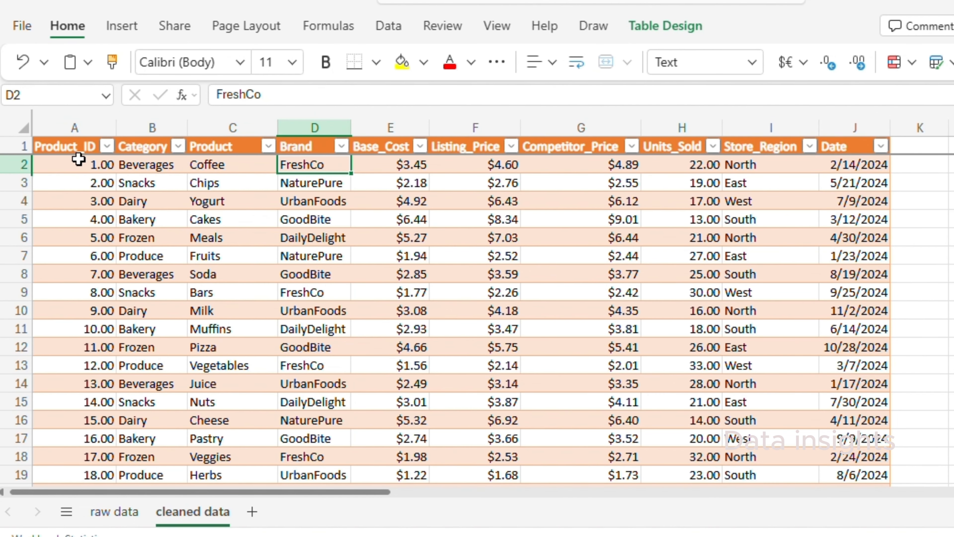
pyautogui.click(78, 161)
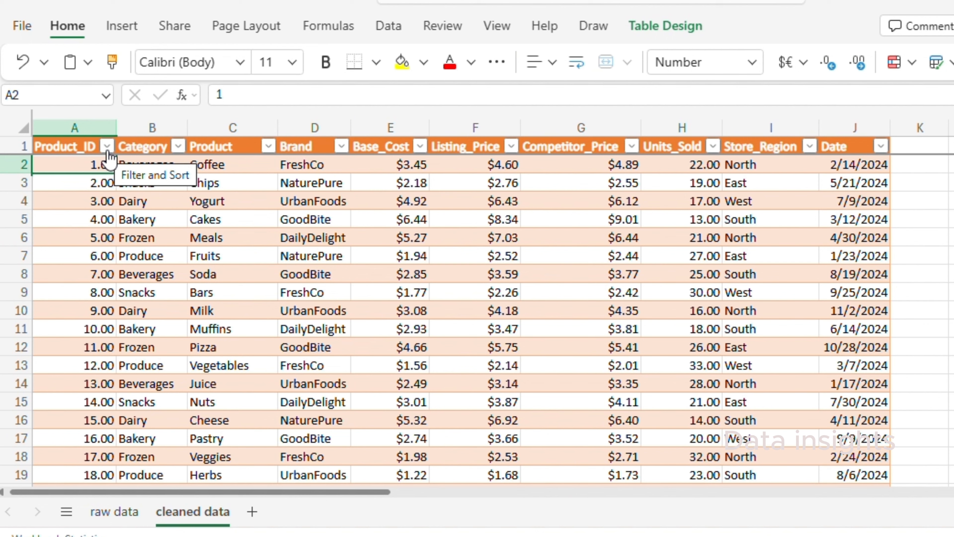
# Step: Sort the table by Category from A to Z and look through the sorted rows
pyautogui.click(177, 150)
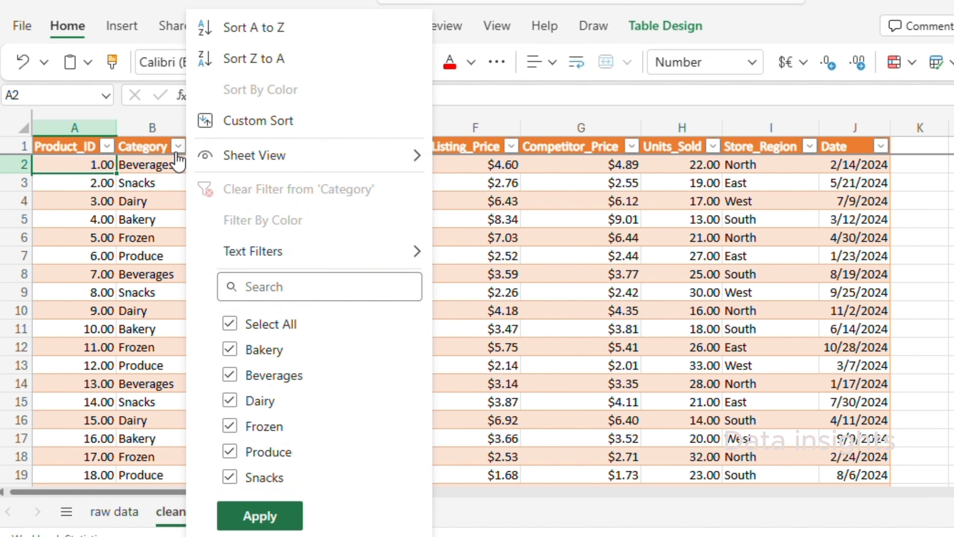
pyautogui.click(276, 29)
pyautogui.scroll(-6, 161, 349)
pyautogui.scroll(-20, 162, 348)
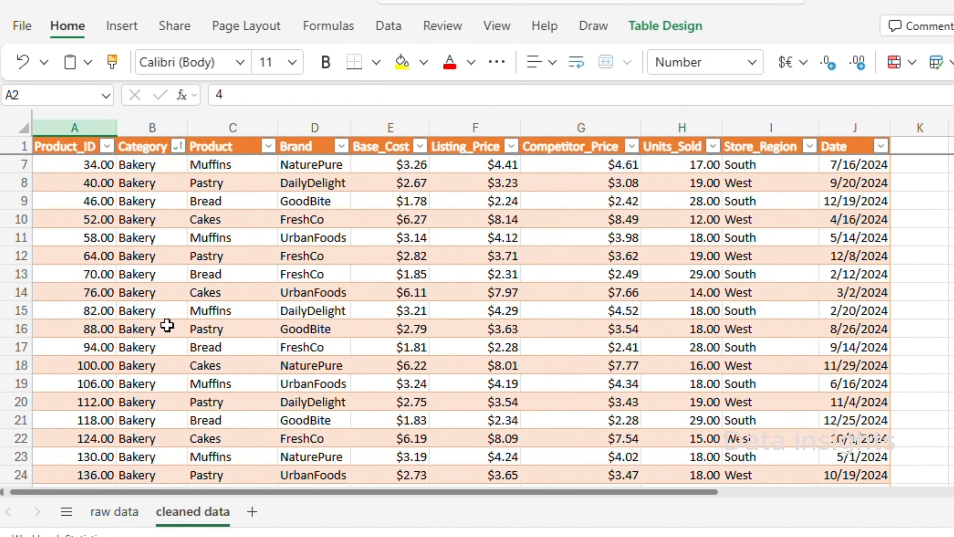
pyautogui.scroll(-10, 144, 335)
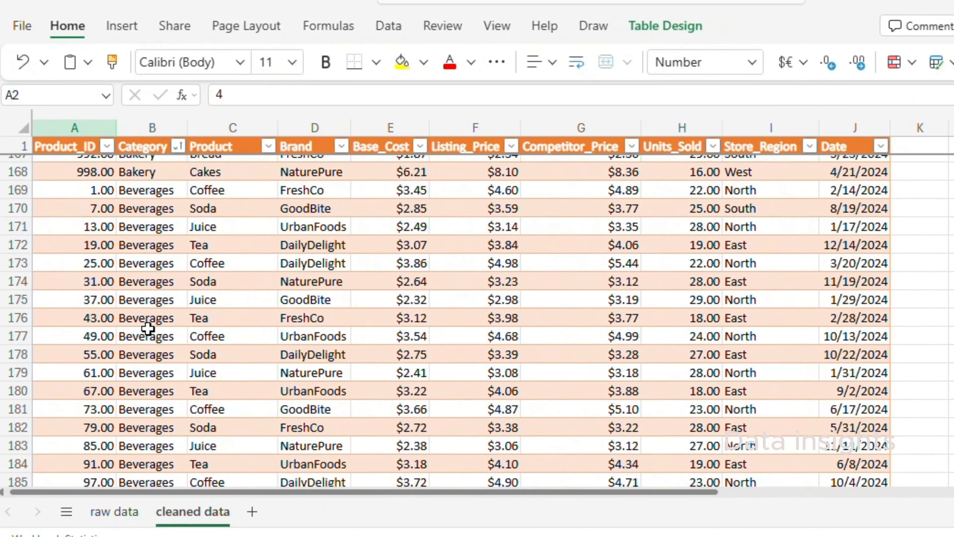
pyautogui.scroll(18, 144, 331)
# Step: Undo the Category sort to restore the table's previous row order
pyautogui.click(177, 146)
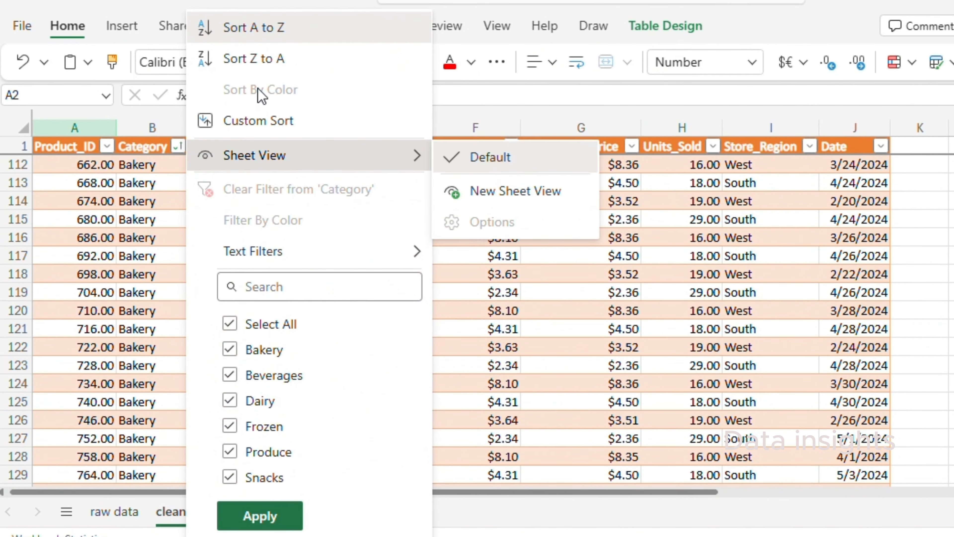
pyautogui.click(22, 62)
pyautogui.click(23, 61)
pyautogui.click(23, 61)
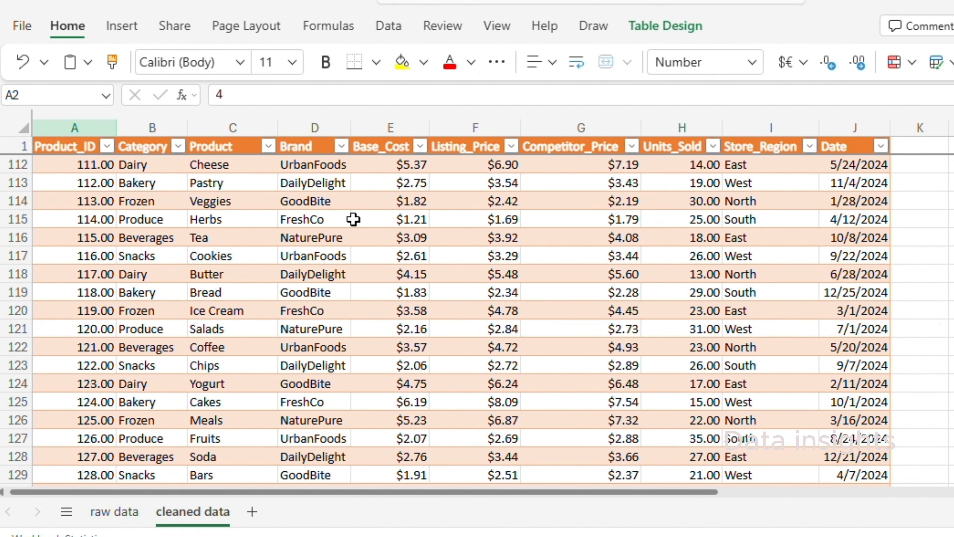
# Step: Sort the table by Base_Cost from smallest to largest and look through the sorted rows
pyautogui.click(383, 146)
pyautogui.click(420, 146)
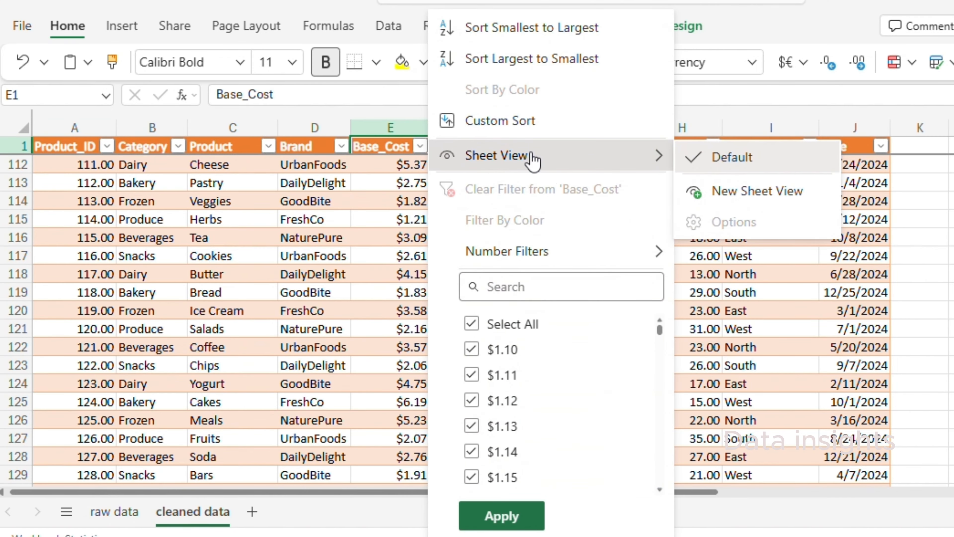
pyautogui.click(563, 32)
pyautogui.scroll(-8, 427, 375)
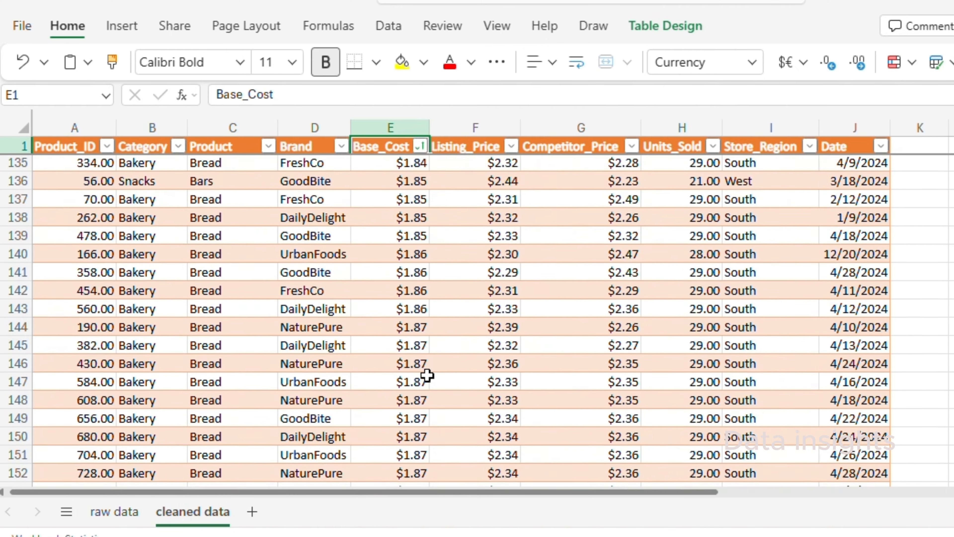
pyautogui.scroll(-20, 477, 320)
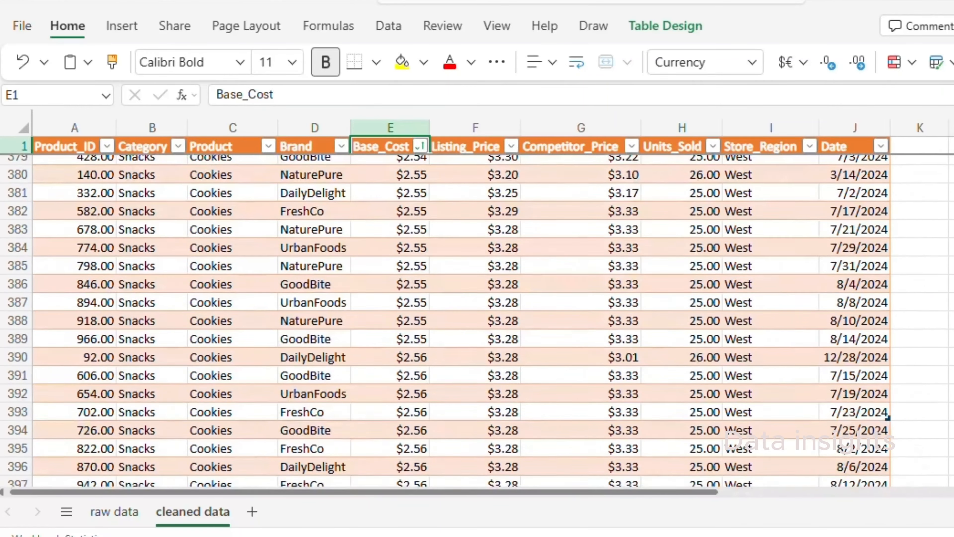
pyautogui.scroll(20, 477, 320)
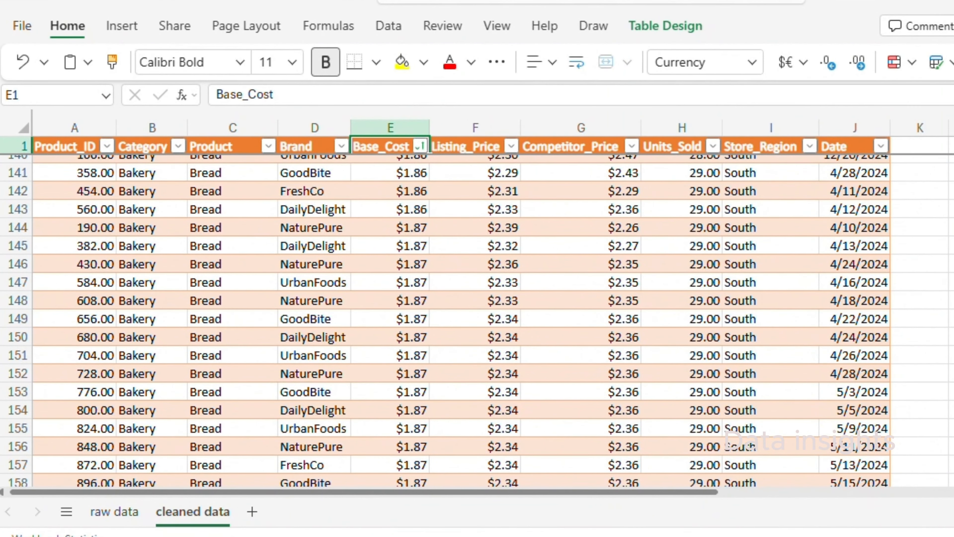
pyautogui.scroll(1, 426, 373)
pyautogui.scroll(-2, 426, 373)
pyautogui.scroll(10, 643, 379)
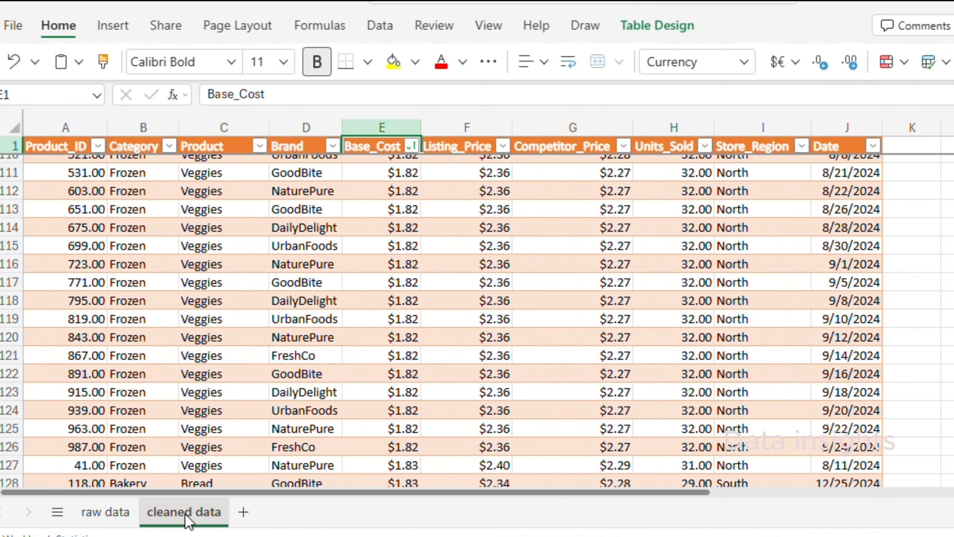
# Step: Add a new sheet after the cleaned data sheet and name it Product_Hierarchy
pyautogui.click(243, 512)
pyautogui.rightClick(246, 517)
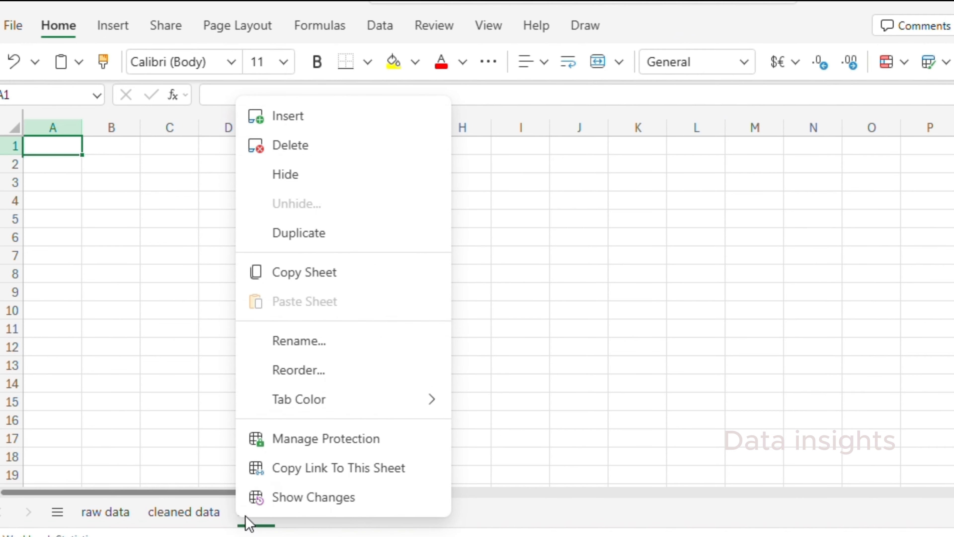
pyautogui.click(299, 341)
pyautogui.write('Product_Hierarchy')
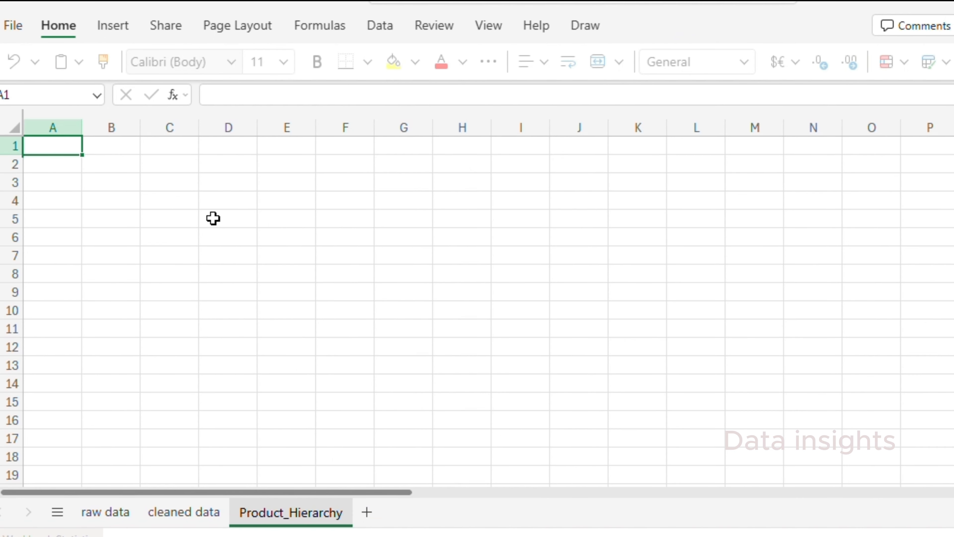
# Step: Copy the Category and Product columns from the cleaned data sheet into columns A and B of Product_Hierarchy
pyautogui.click(184, 512)
pyautogui.click(161, 142)
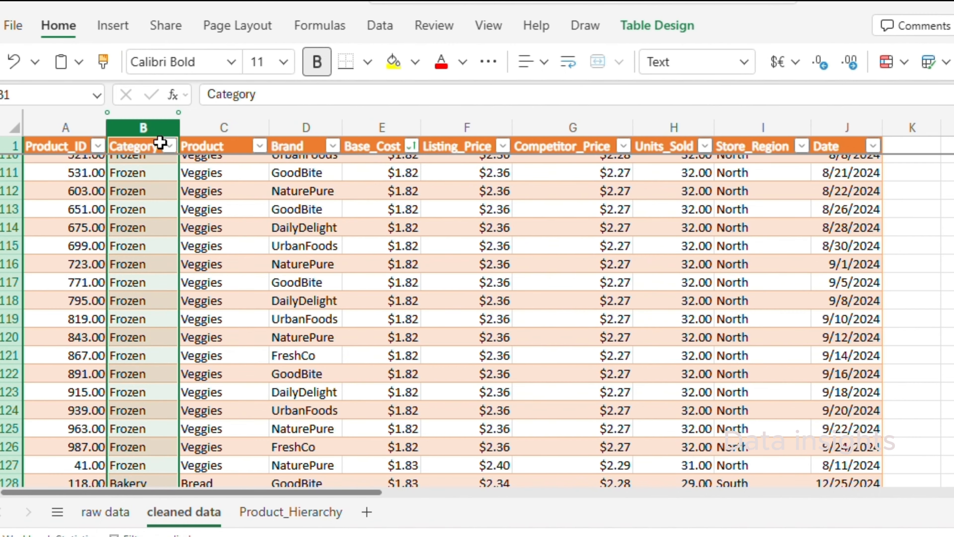
pyautogui.moveTo(160, 142); pyautogui.dragTo(222, 143)
pyautogui.hotkey('ctrl', 'c')
pyautogui.click(290, 512)
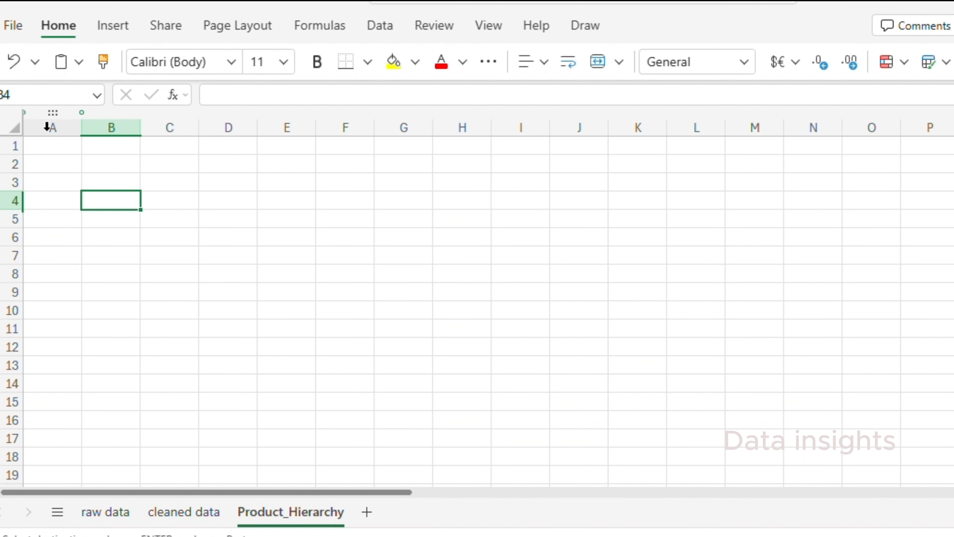
pyautogui.click(47, 127)
pyautogui.hotkey('ctrl', 'v')
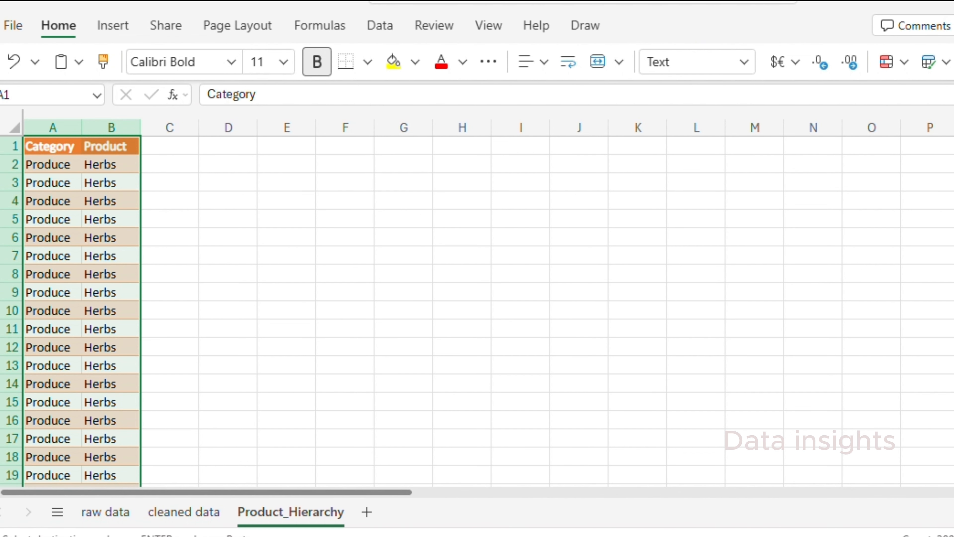
# Step: Remove duplicate rows from the Category and Product columns on the Product_Hierarchy sheet and check the remaining list
pyautogui.click(380, 25)
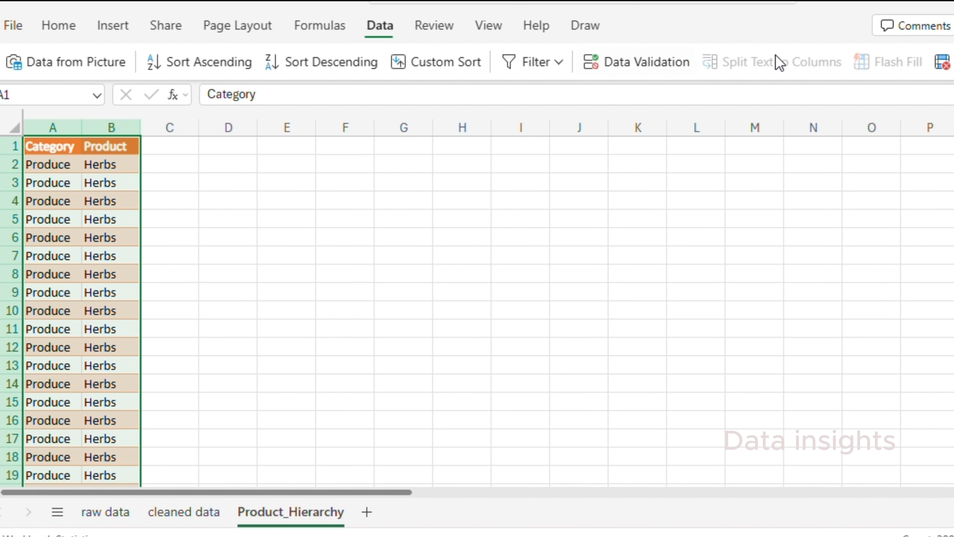
pyautogui.click(943, 62)
pyautogui.click(693, 352)
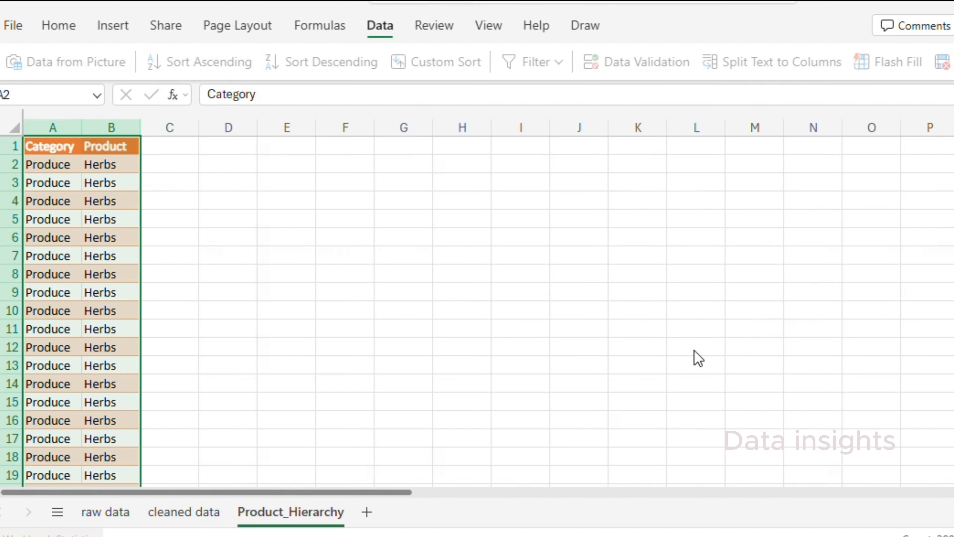
pyautogui.click(738, 310)
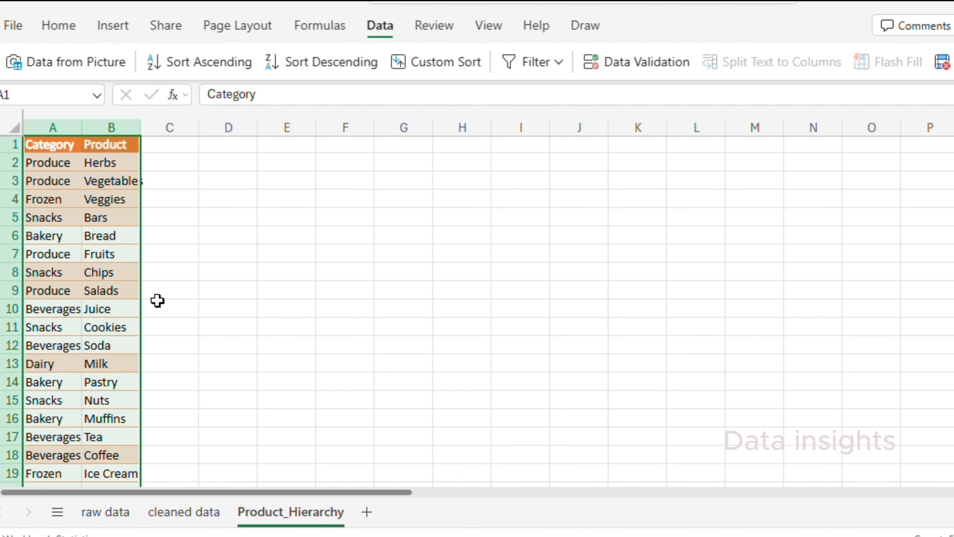
pyautogui.scroll(-5, 155, 297)
pyautogui.click(207, 259)
pyautogui.scroll(5, 134, 274)
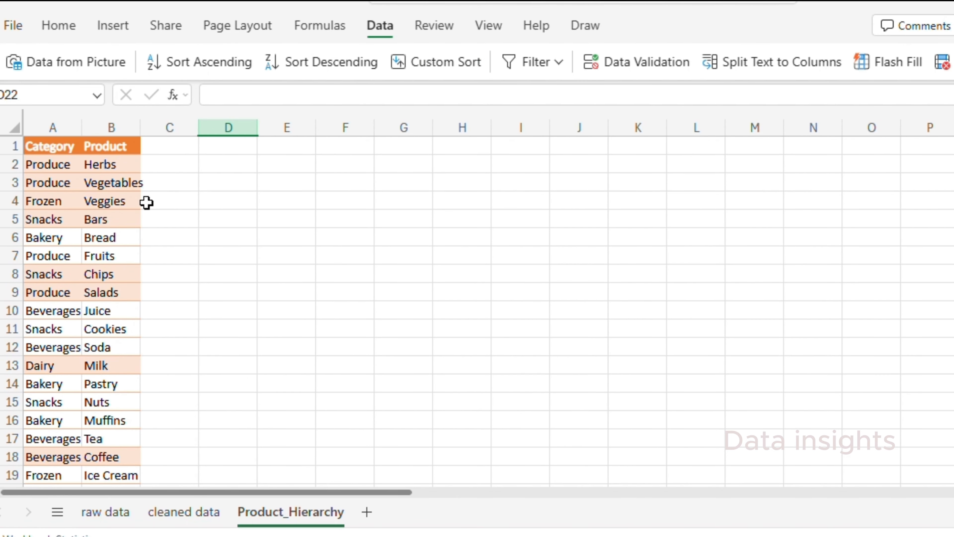
# Step: Enter the headers webu_category in C1 and webu_subcategory in D1, and widen both columns to fit
pyautogui.click(137, 168)
pyautogui.click(165, 147)
pyautogui.write('web')
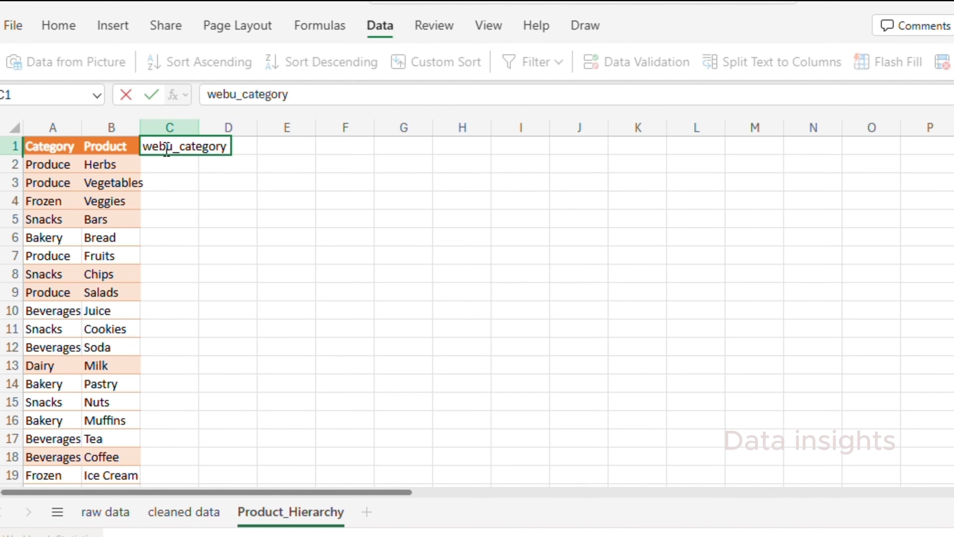
pyautogui.write('u_category')
pyautogui.click(251, 147)
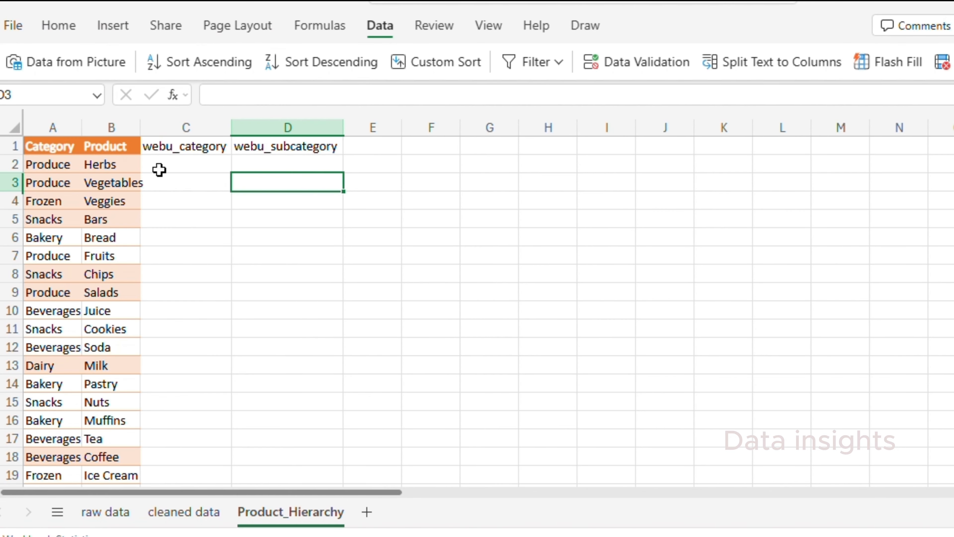
# Step: Map the Produce Herbs row to webu_category sides and webu_subcategory fresh herbs
pyautogui.click(159, 170)
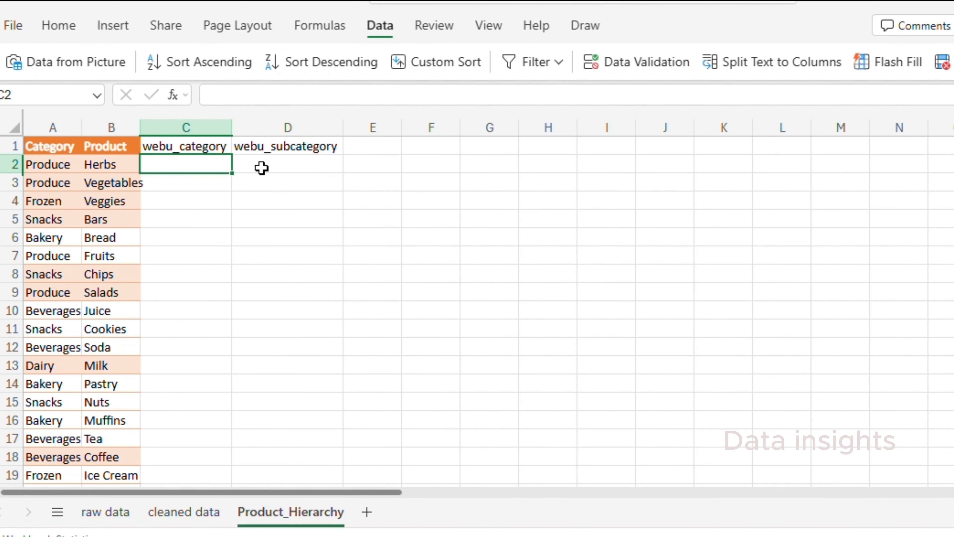
pyautogui.write('sides')
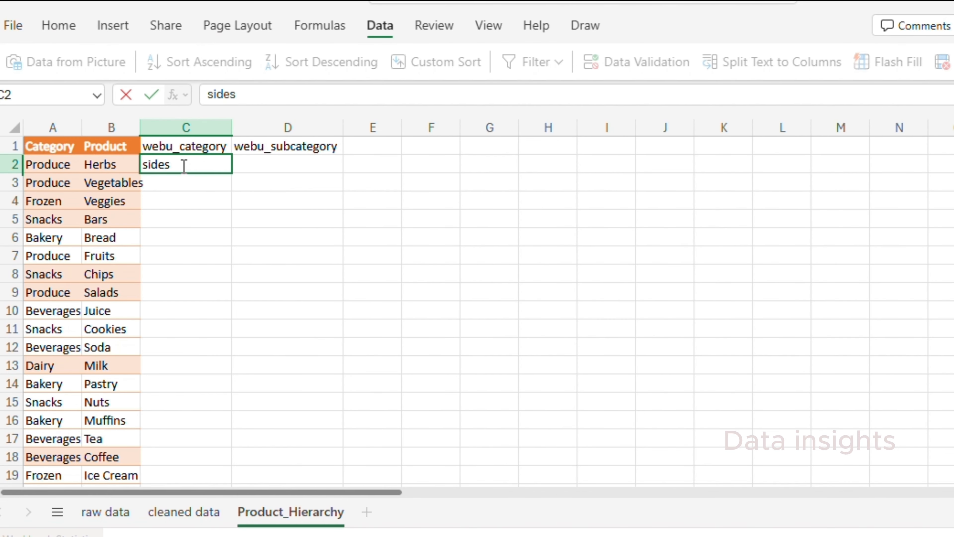
pyautogui.press('Tab')
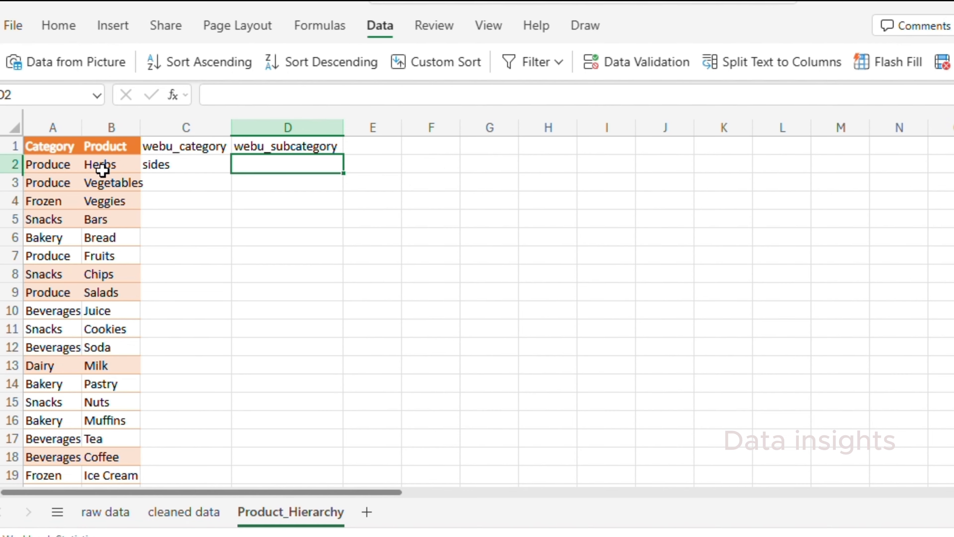
pyautogui.write('fresh herbs')
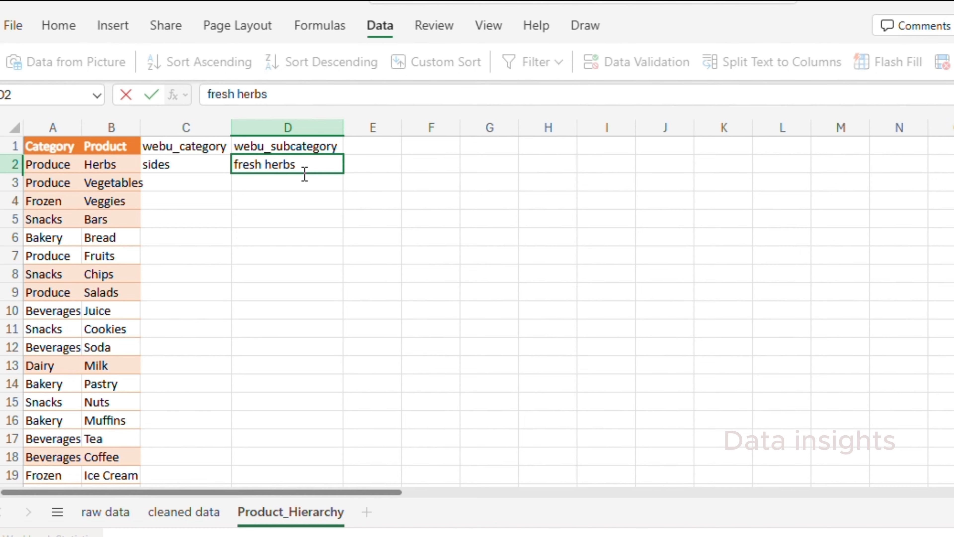
pyautogui.press('Return')
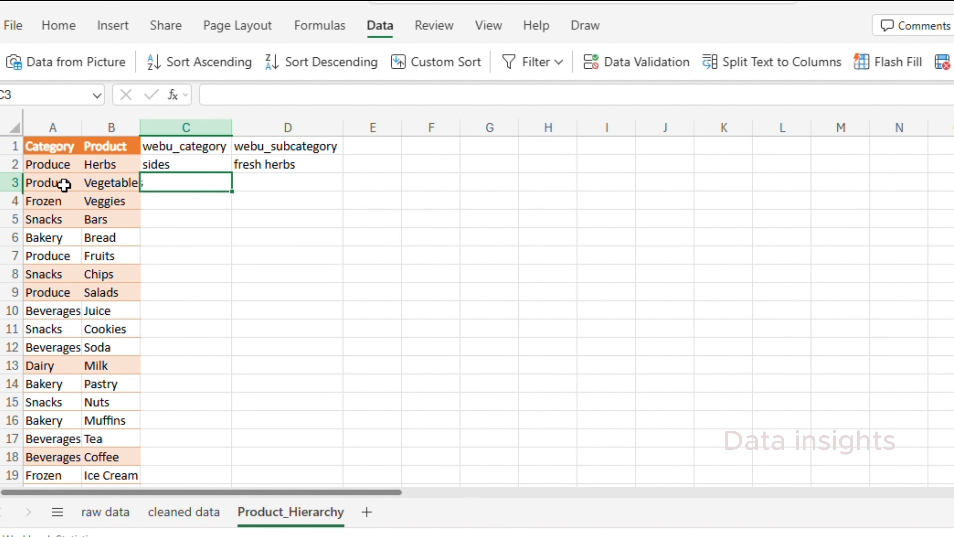
# Step: Map the Produce Vegetables row to webu_category sides and webu_subcategory fresh vegetables
pyautogui.write('sides')
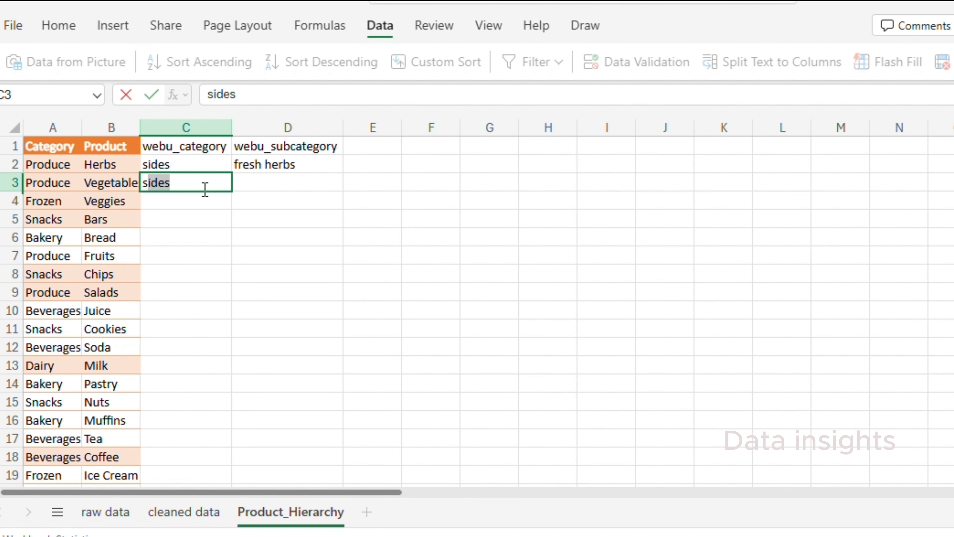
pyautogui.press('Tab')
pyautogui.write('fresh vege')
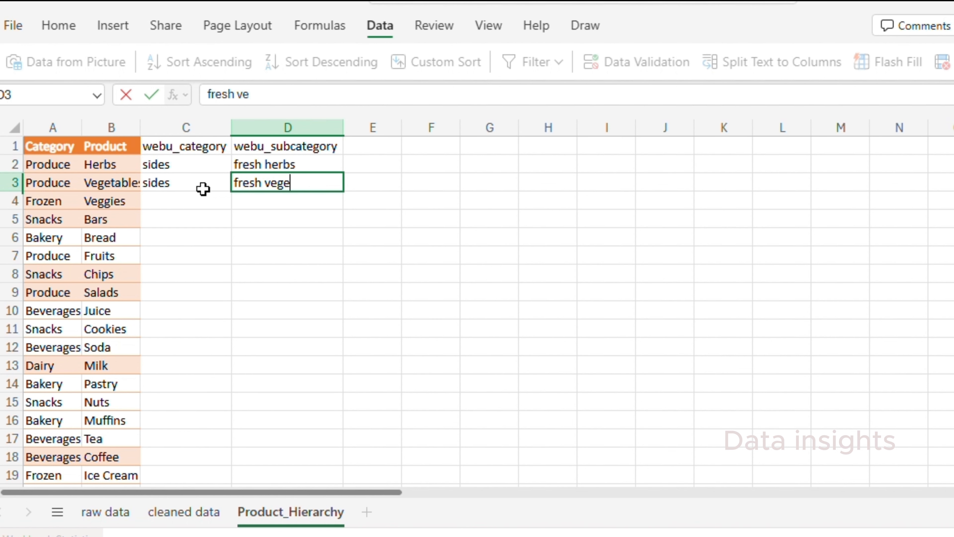
pyautogui.write('tables')
pyautogui.press('Tab')
pyautogui.press('Return')
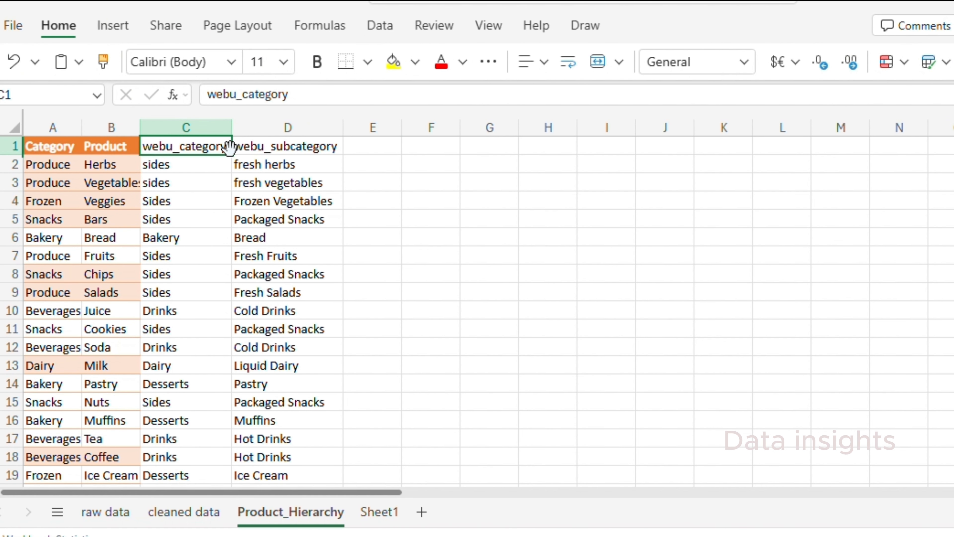
# Step: Format the hierarchy range A1:D25 as an orange banded table with headers
pyautogui.click(265, 154)
pyautogui.click(54, 151)
pyautogui.scroll(-3, 315, 375)
pyautogui.keyDown('shift'); pyautogui.click(317, 402); pyautogui.keyUp('shift')
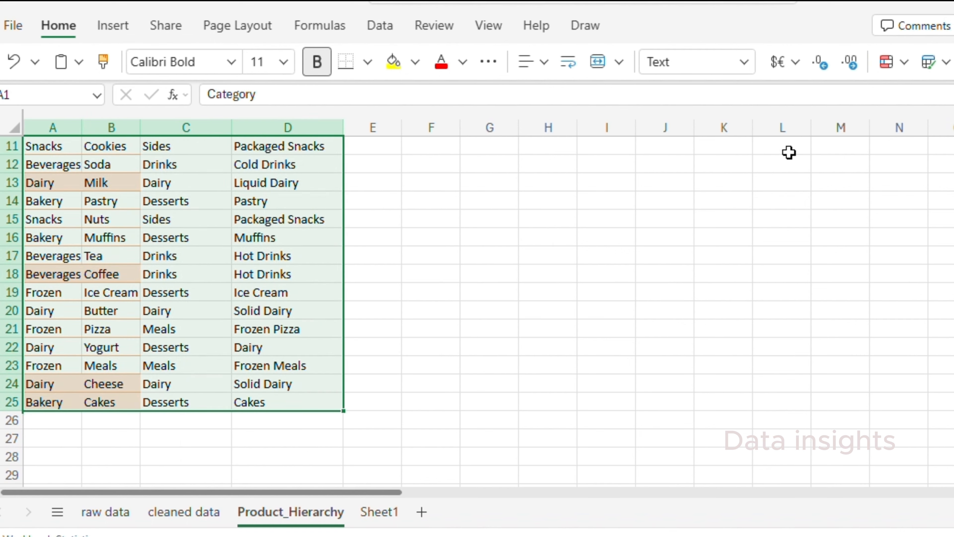
pyautogui.click(941, 64)
pyautogui.click(909, 351)
pyautogui.click(703, 317)
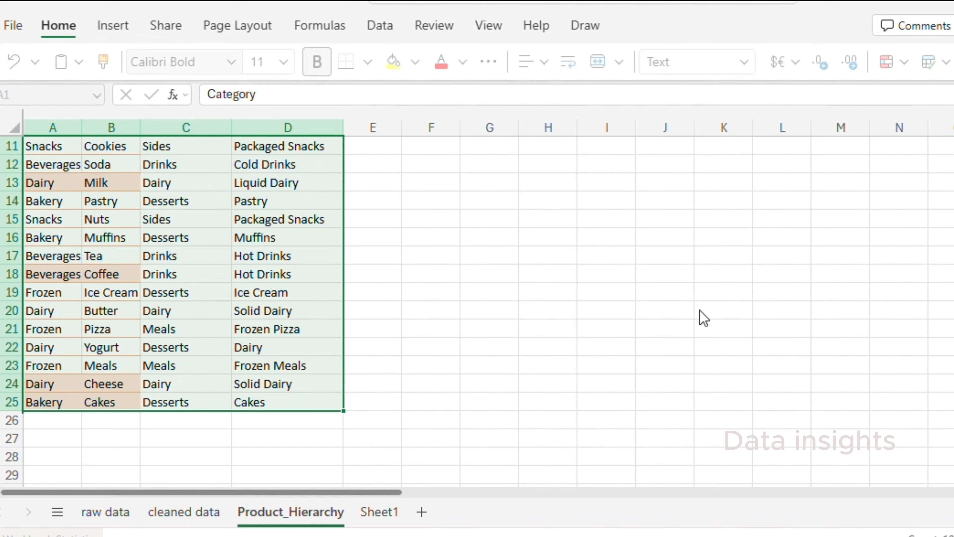
# Step: Insert a new column before Category on Product_Hierarchy and enter the header key in A1
pyautogui.click(58, 127)
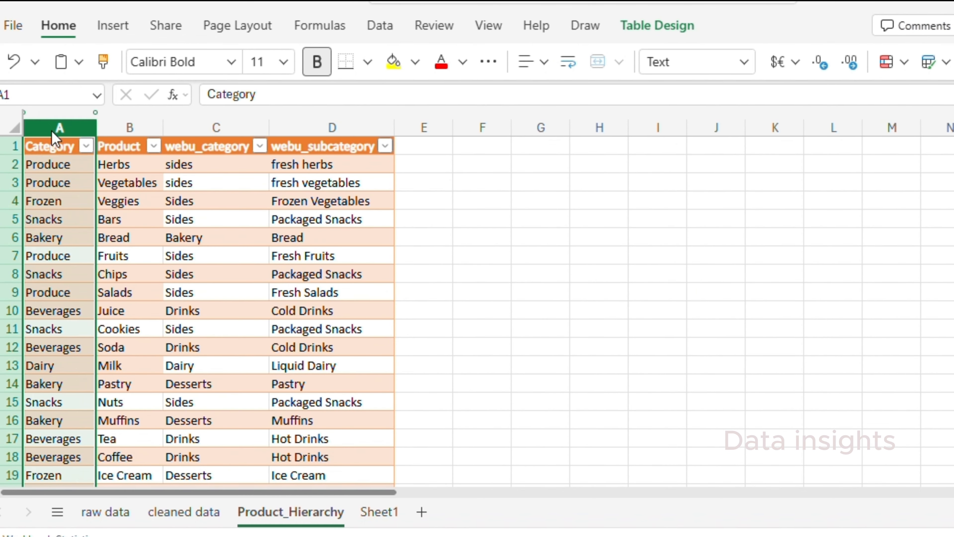
pyautogui.rightClick(53, 130)
pyautogui.click(138, 278)
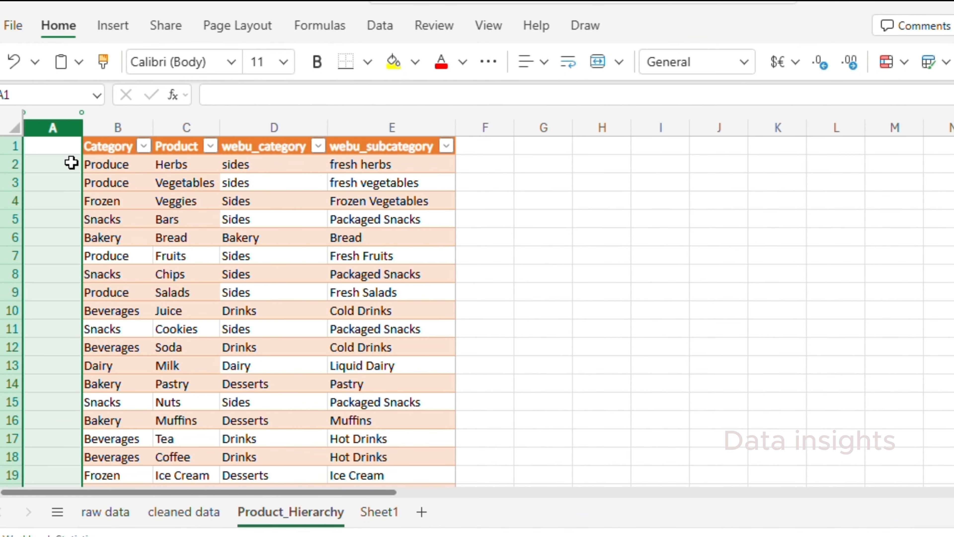
pyautogui.click(51, 146)
pyautogui.write('key')
pyautogui.press('Return')
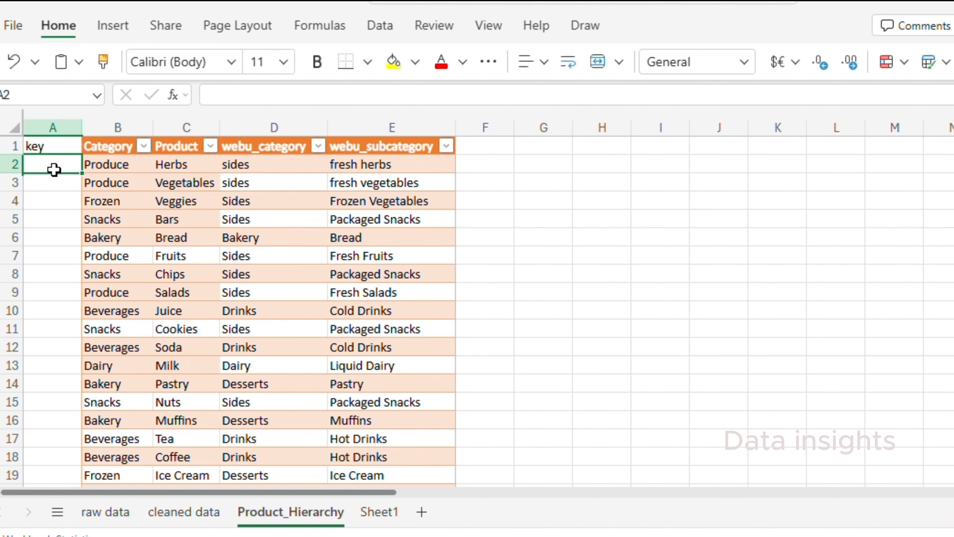
# Step: Enter a formula in A2 that joins the row's Category and Product with a "|" separator
pyautogui.write('=')
pyautogui.click(107, 165)
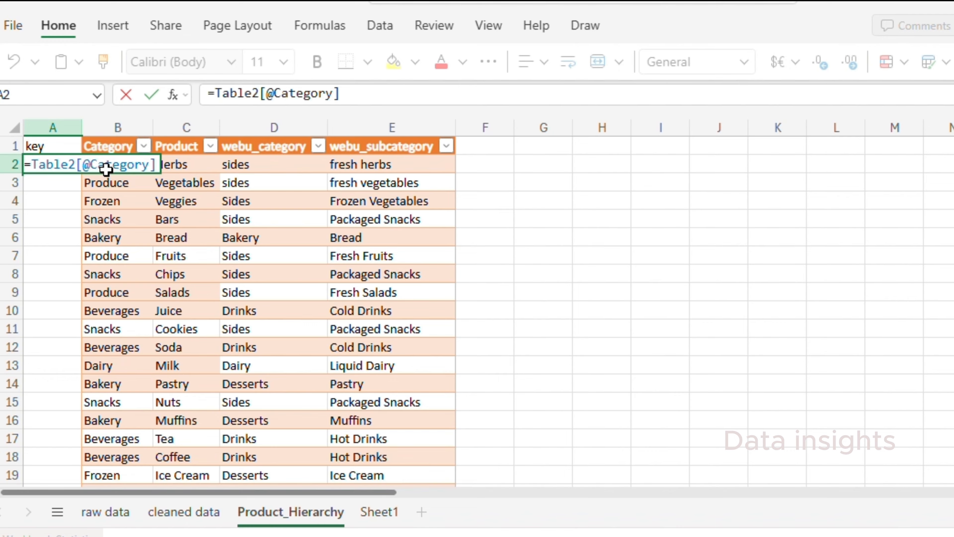
pyautogui.click(350, 97)
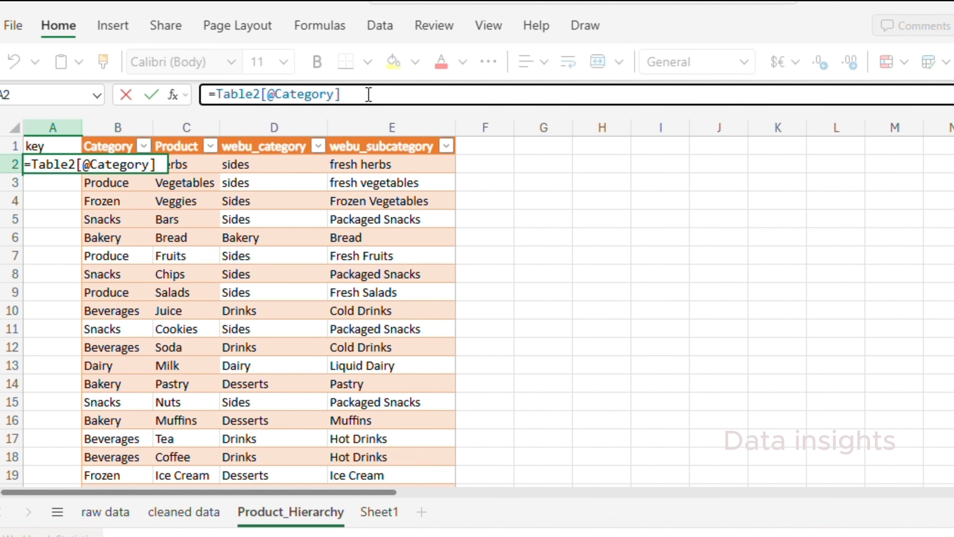
pyautogui.write('"|" &')
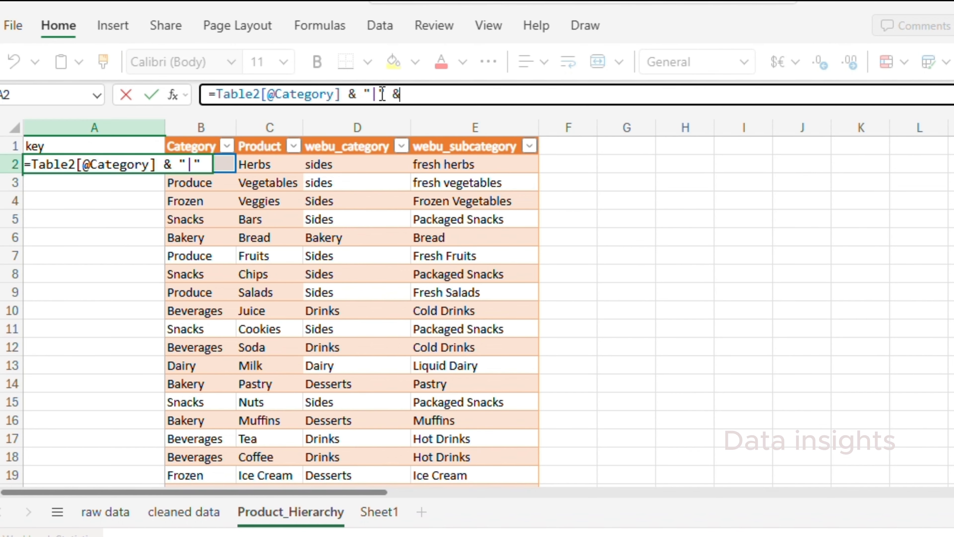
pyautogui.click(256, 165)
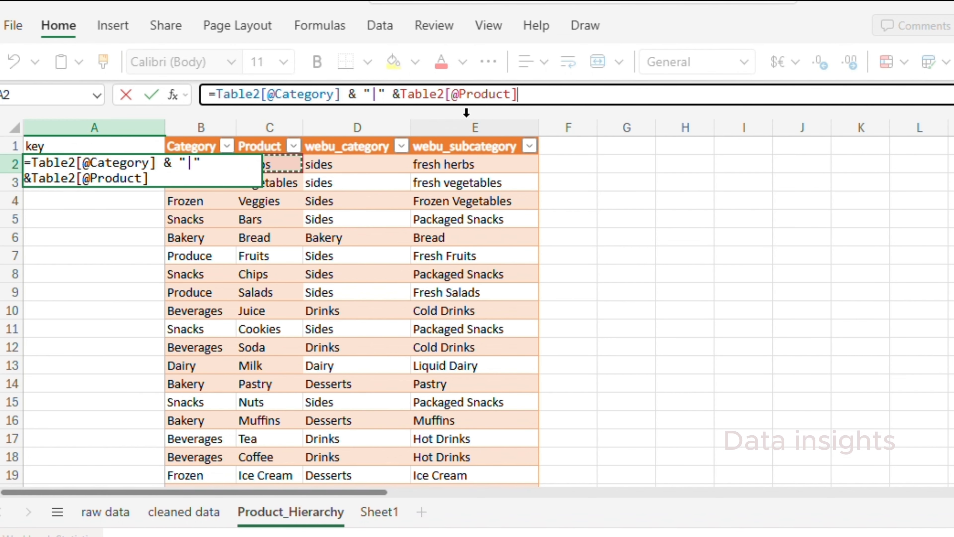
pyautogui.press('Return')
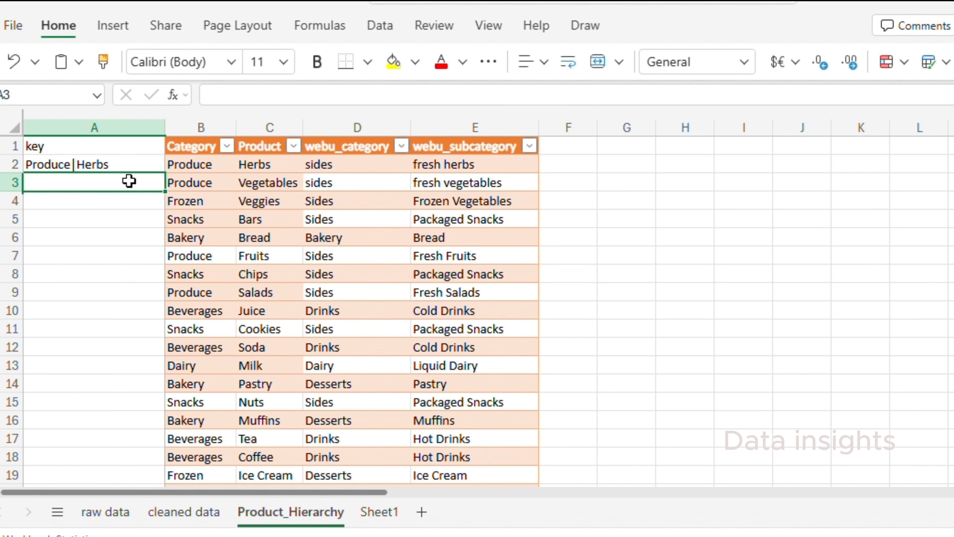
# Step: Fill the key formula from A2 down to row 25 of the hierarchy list
pyautogui.click(159, 166)
pyautogui.moveTo(164, 174); pyautogui.dragTo(173, 419)
pyautogui.scroll(4, 171, 432)
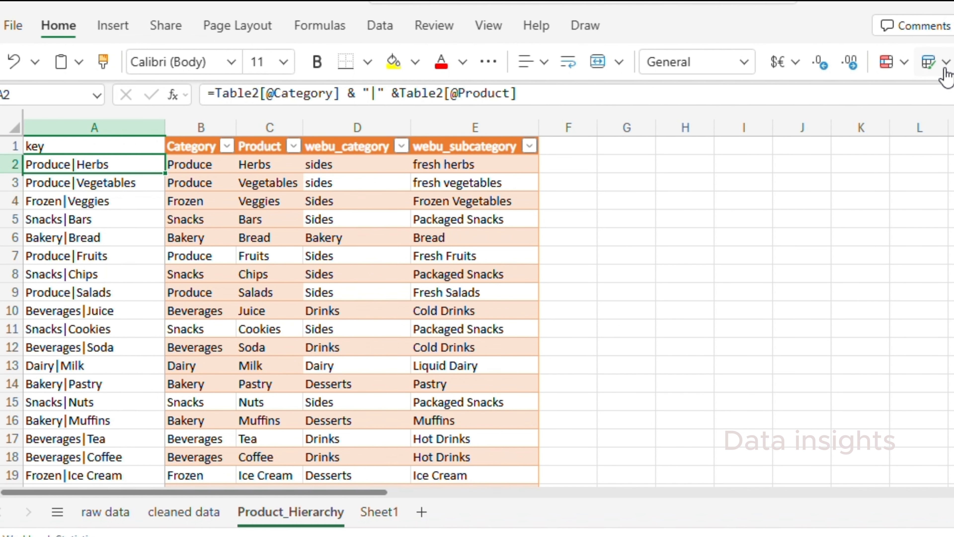
# Step: Format the key column range A1:A25 as a matching orange table with headers
pyautogui.click(946, 63)
pyautogui.click(909, 351)
pyautogui.click(559, 265)
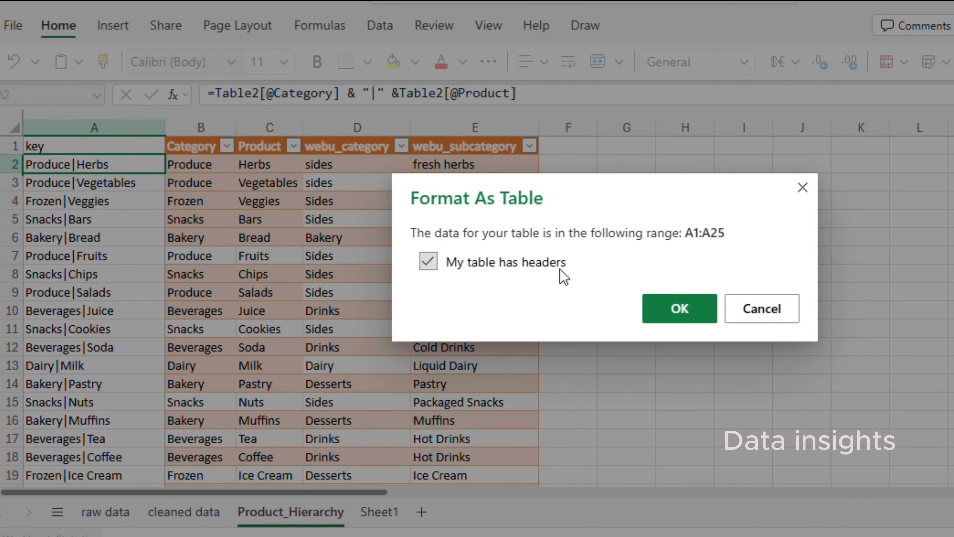
pyautogui.click(702, 308)
pyautogui.click(199, 237)
pyautogui.click(191, 174)
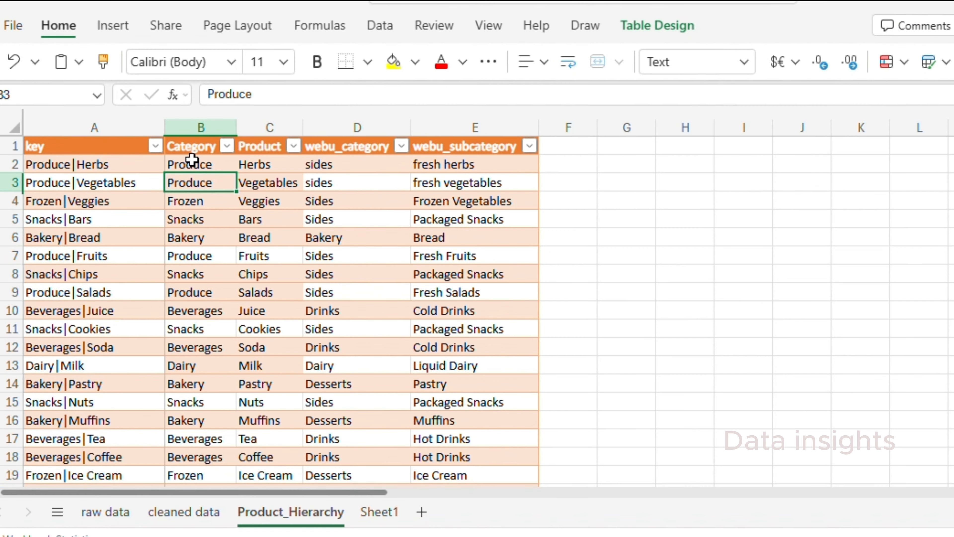
# Step: On the cleaned data sheet, insert a new column before Product_ID and enter the header key in A1
pyautogui.click(184, 511)
pyautogui.click(89, 209)
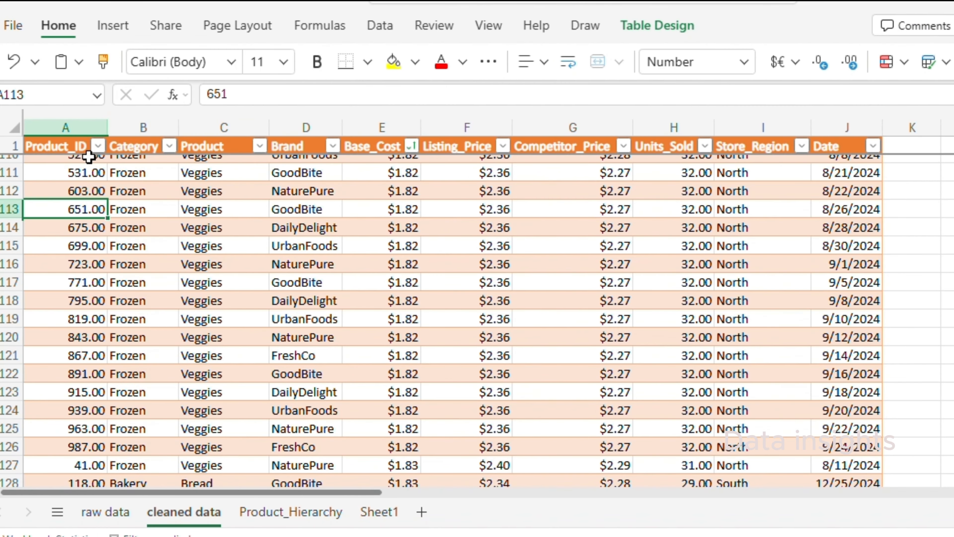
pyautogui.click(68, 150)
pyautogui.click(68, 150)
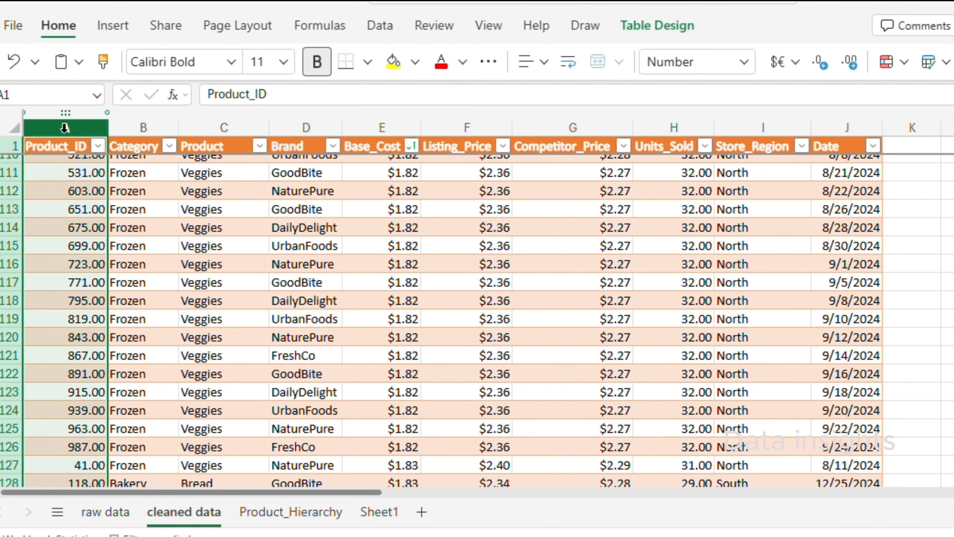
pyautogui.rightClick(67, 150)
pyautogui.click(154, 280)
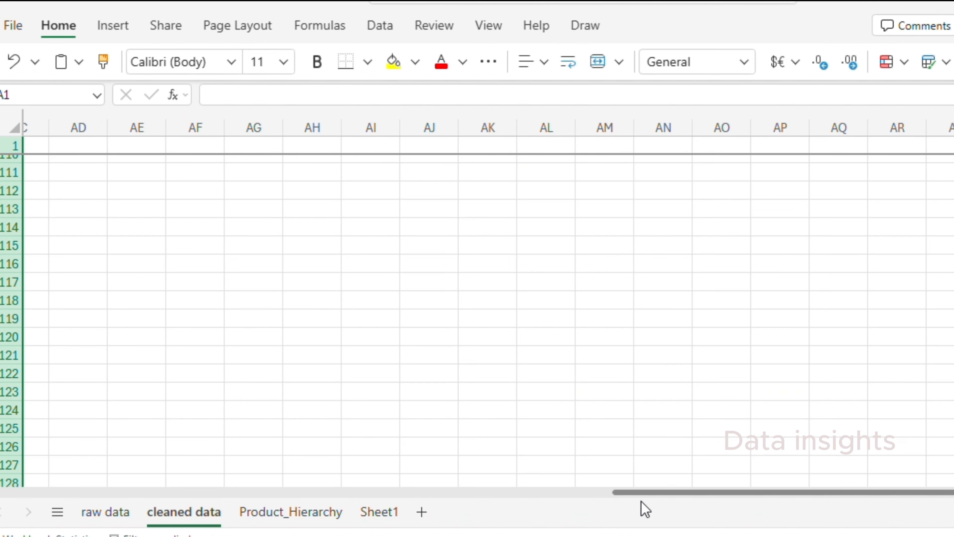
pyautogui.moveTo(641, 501); pyautogui.dragTo(209, 496)
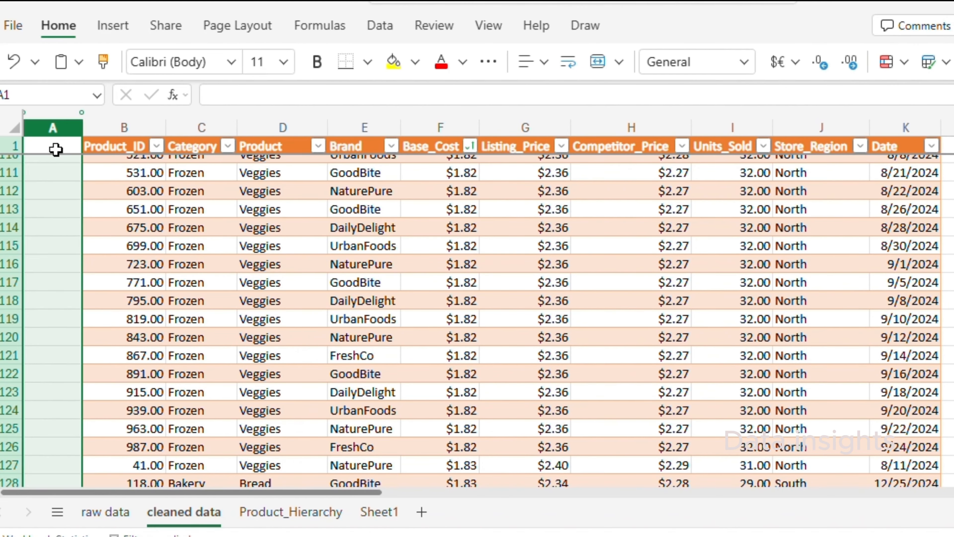
pyautogui.click(56, 147)
pyautogui.write('key')
pyautogui.press('Return')
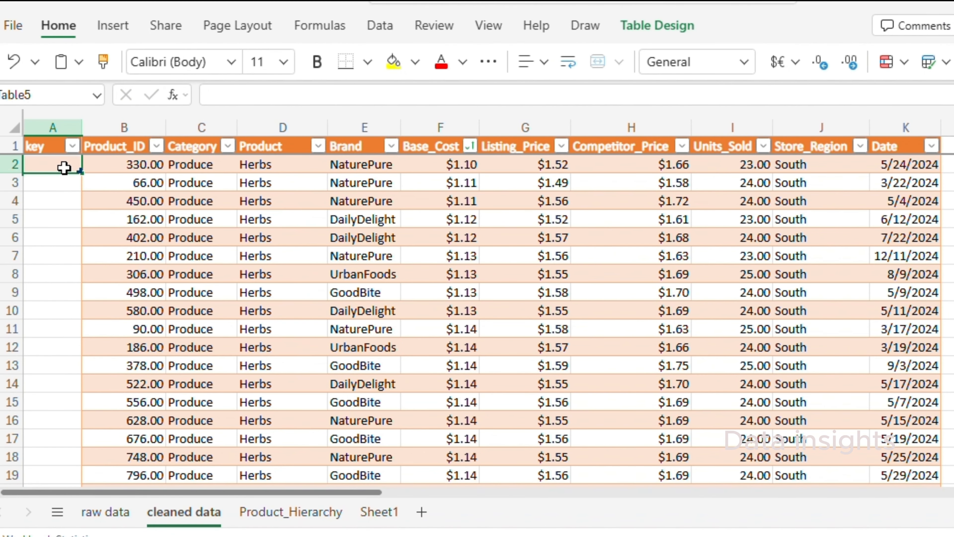
pyautogui.write('=')
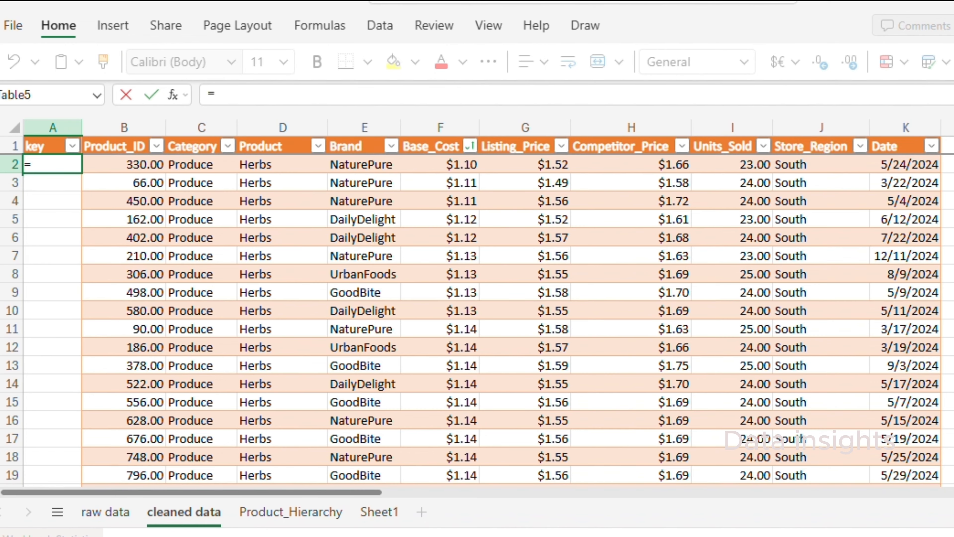
pyautogui.click(229, 95)
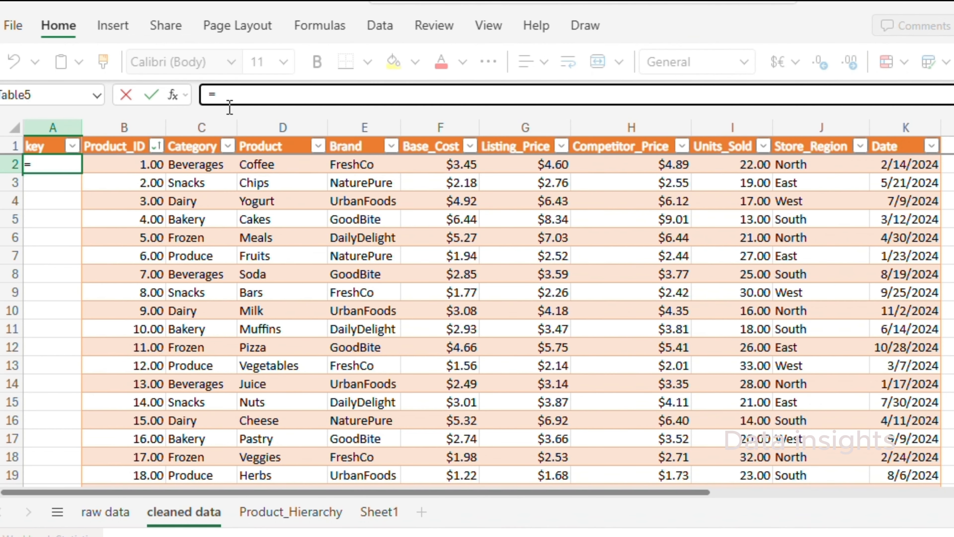
pyautogui.click(188, 164)
pyautogui.write('&')
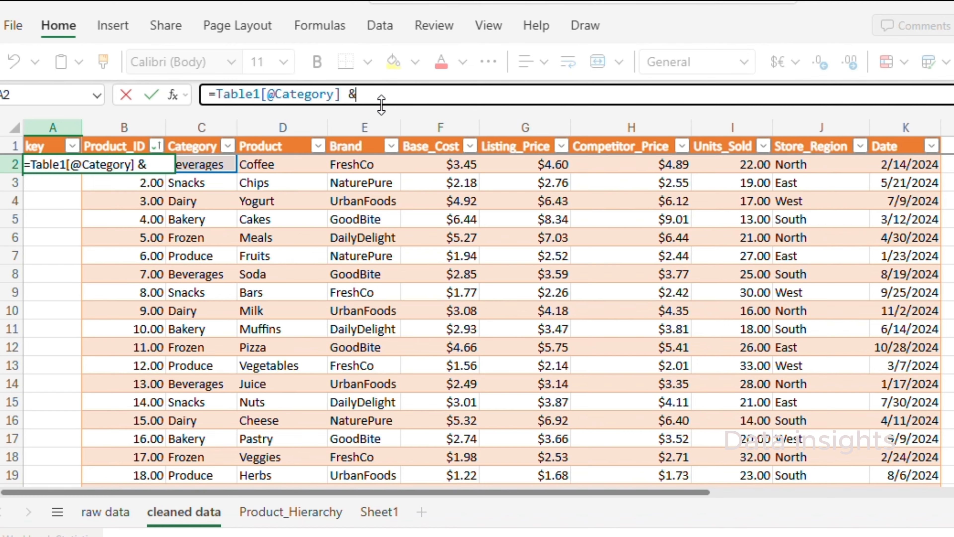
pyautogui.write(' "|" &')
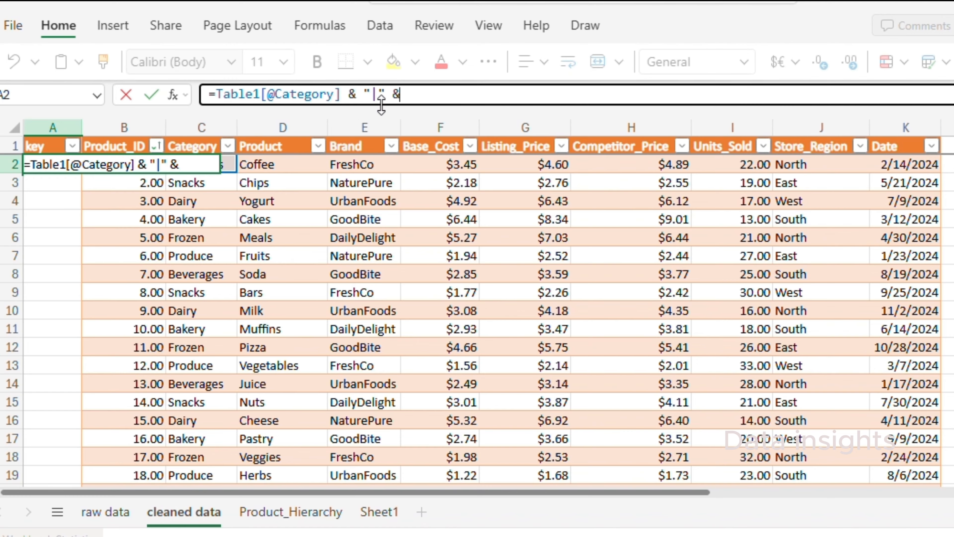
pyautogui.click(256, 165)
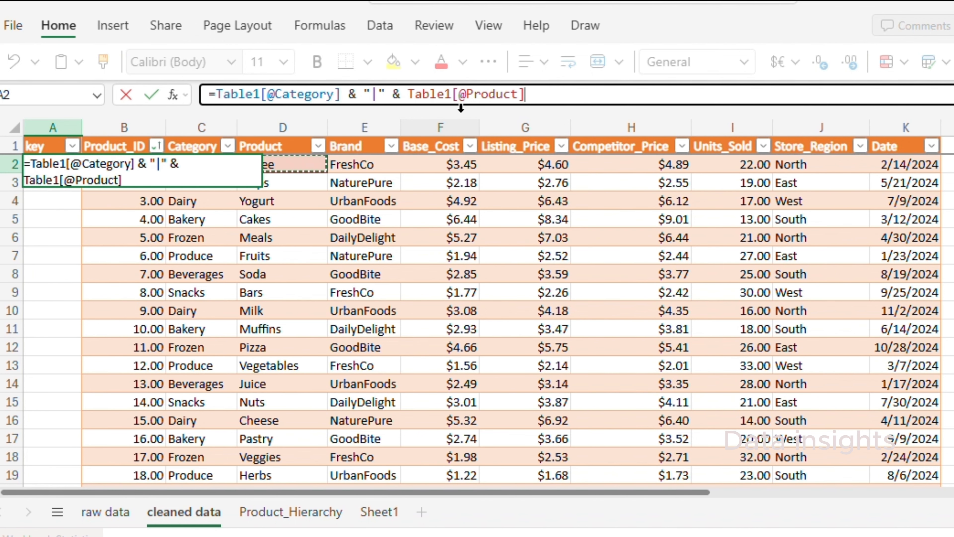
pyautogui.press('Return')
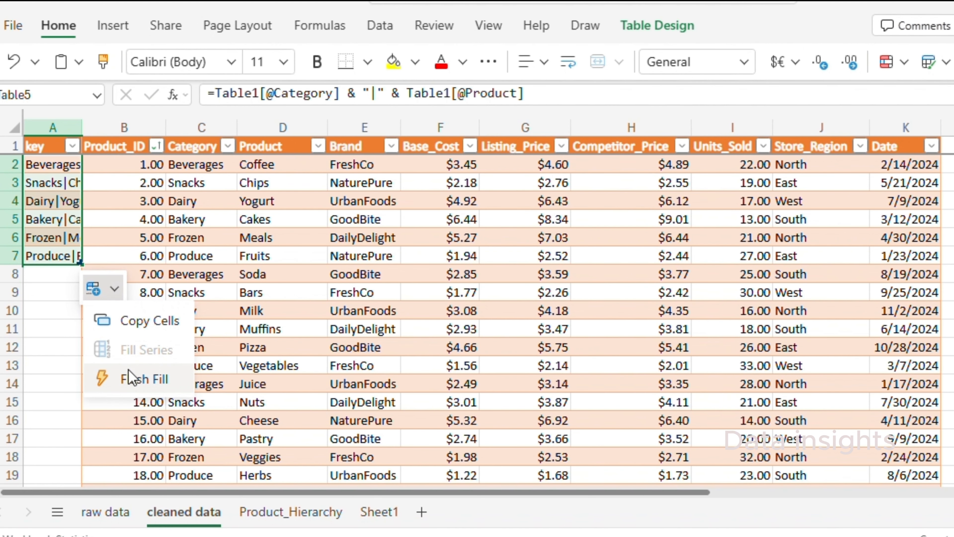
# Step: Fill the key column down the cleaned data table and check the keys against the Category and Product columns
pyautogui.click(131, 380)
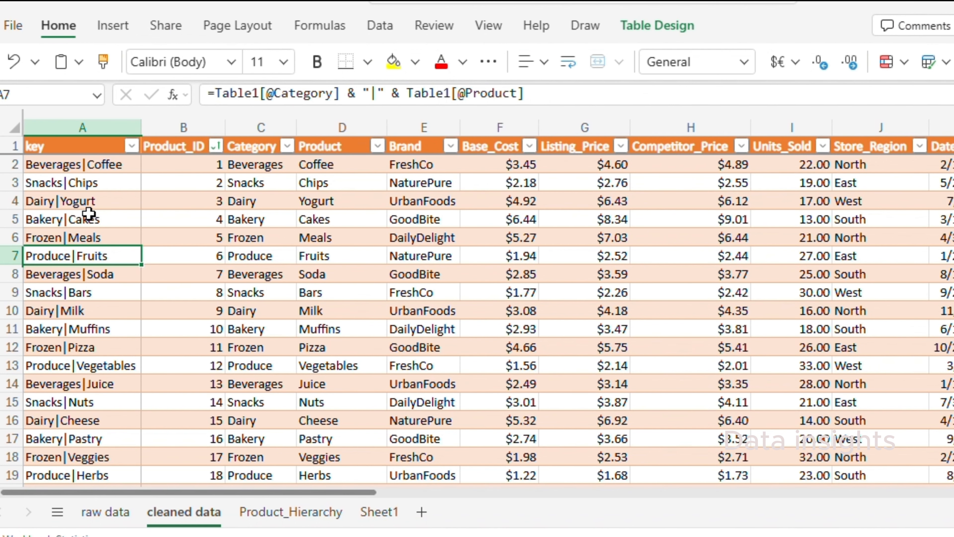
pyautogui.scroll(-1, 88, 213)
pyautogui.scroll(1, 89, 213)
pyautogui.click(329, 166)
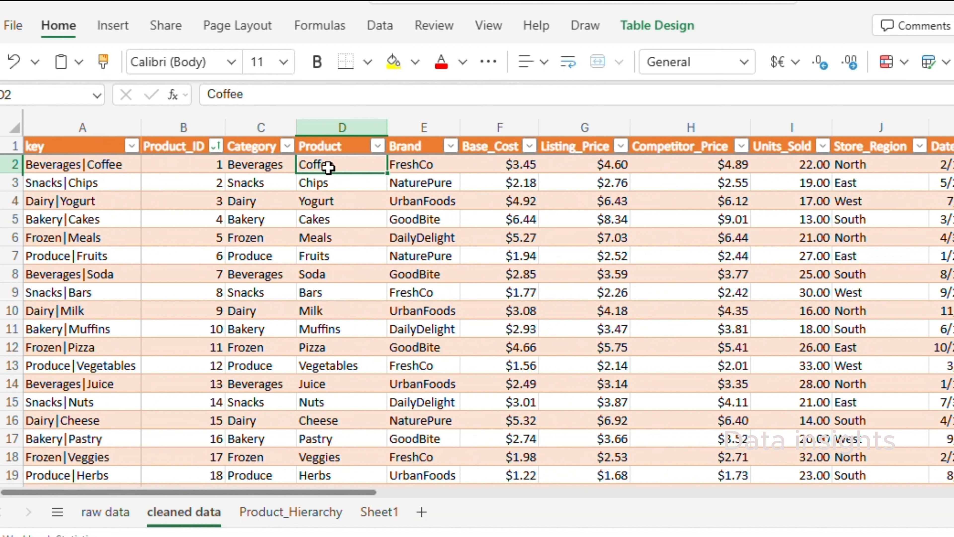
pyautogui.click(290, 166)
pyautogui.click(107, 165)
pyautogui.click(252, 163)
pyautogui.click(315, 164)
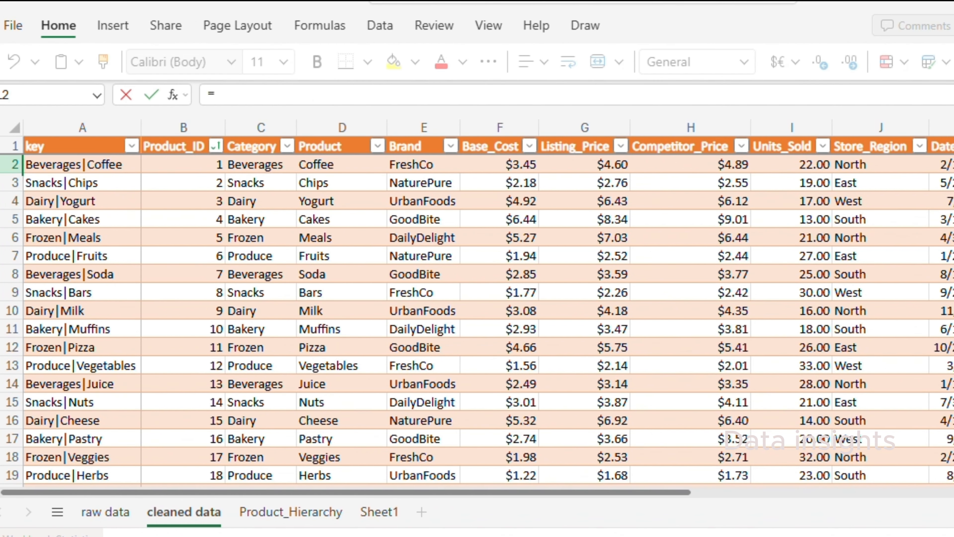
pyautogui.write('=vloo')
pyautogui.press('Tab')
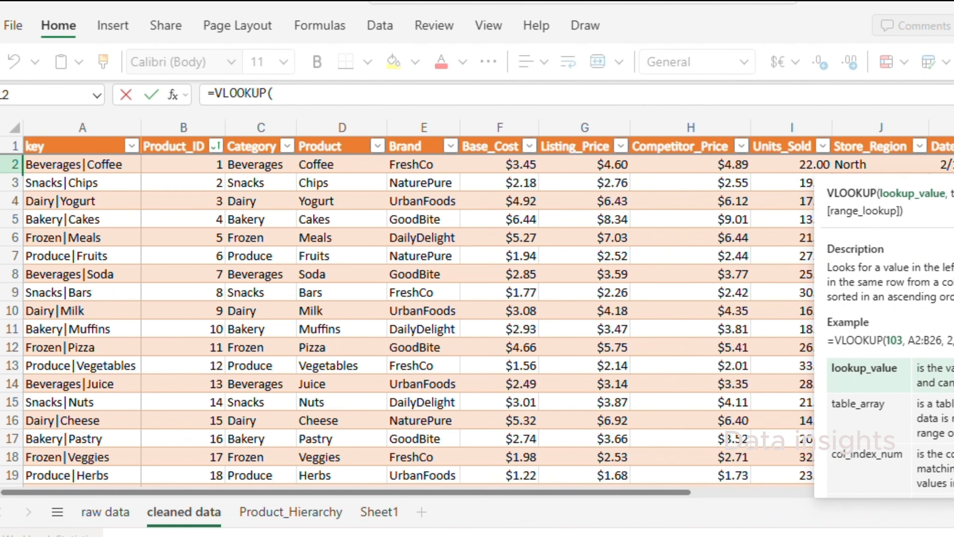
pyautogui.click(89, 171)
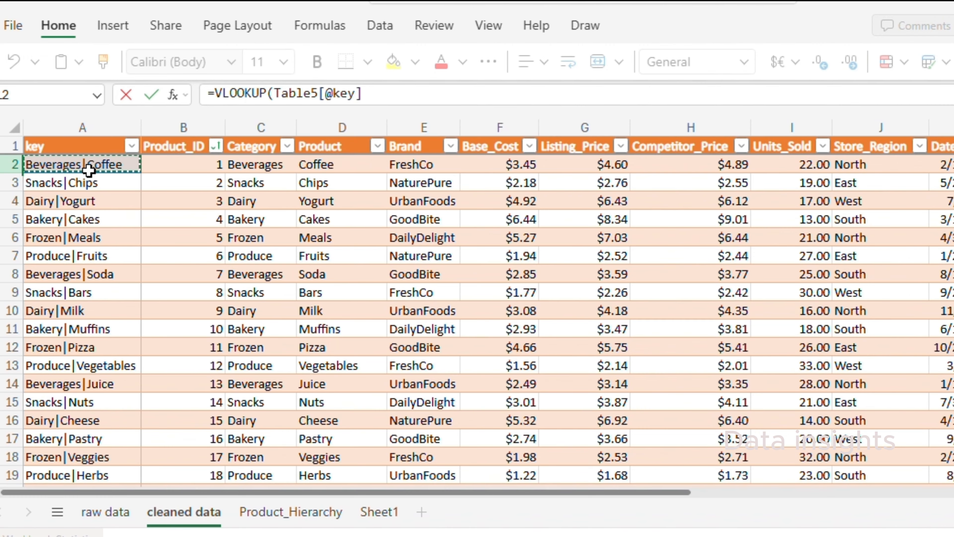
pyautogui.write(',')
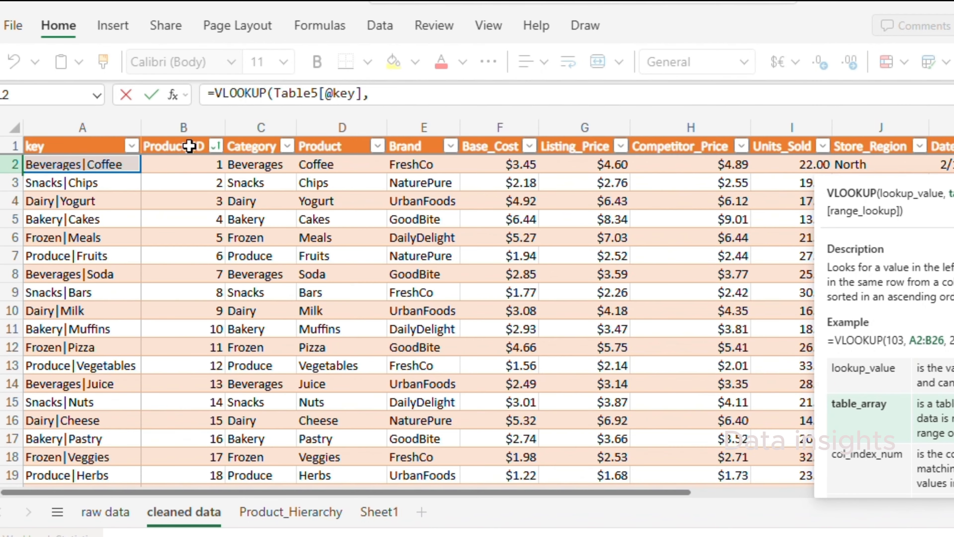
pyautogui.click(291, 512)
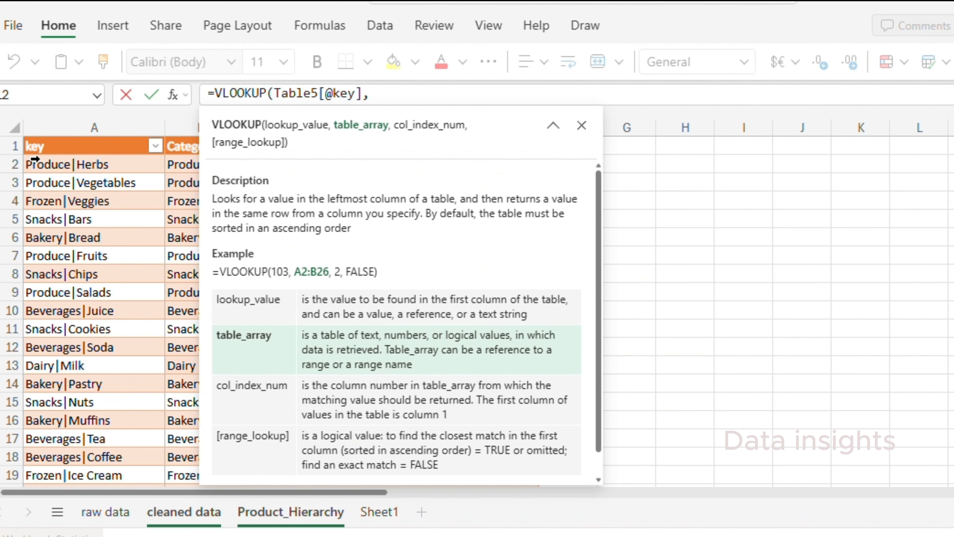
pyautogui.moveTo(53, 124); pyautogui.dragTo(477, 121)
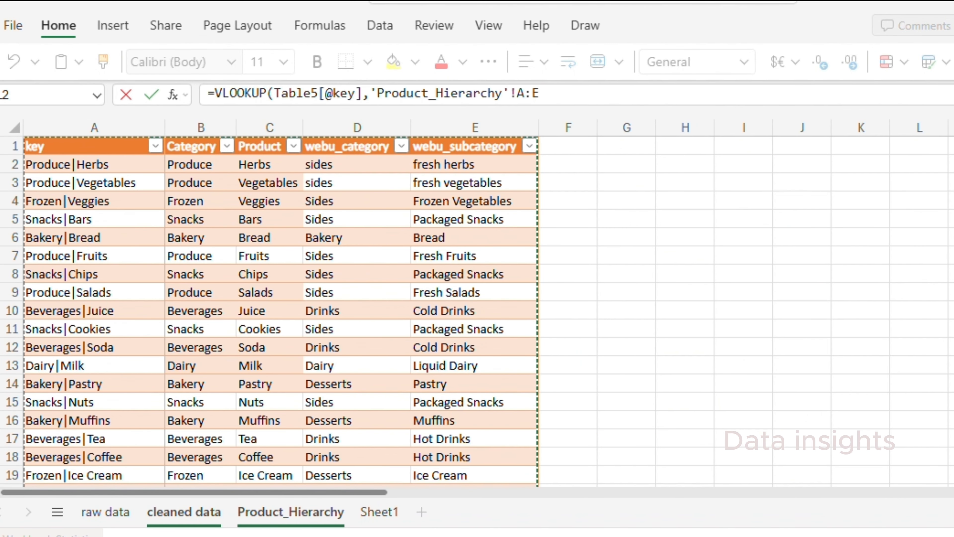
pyautogui.click(184, 512)
pyautogui.write(',')
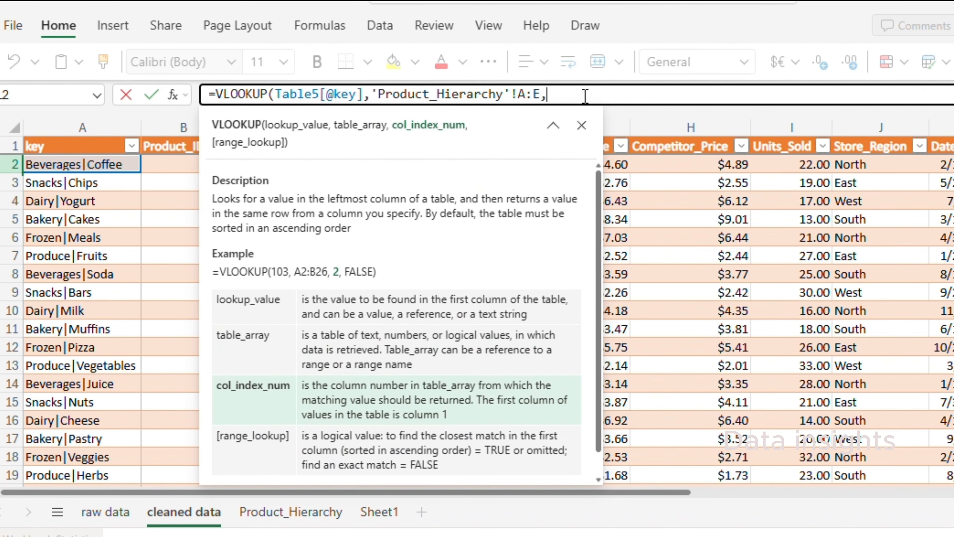
pyautogui.write('4,')
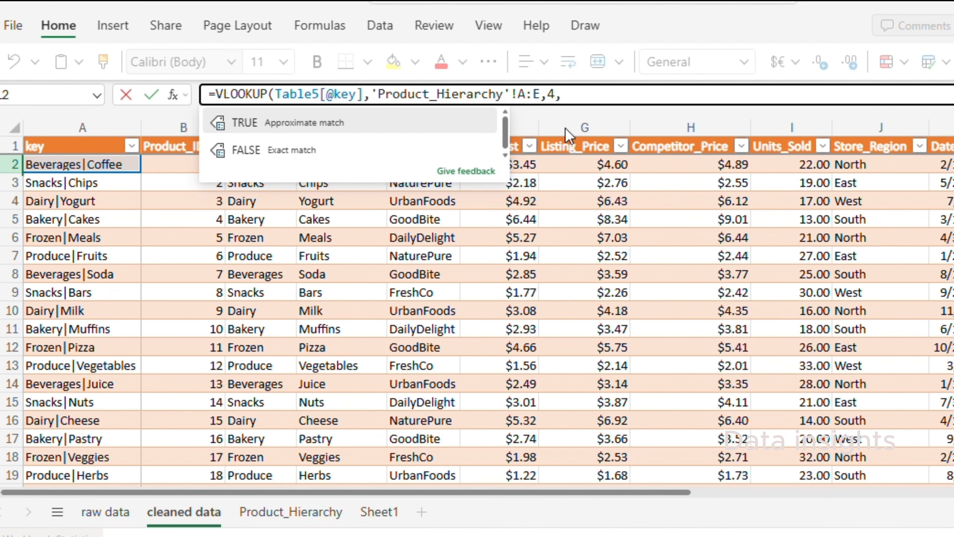
pyautogui.write('false)')
pyautogui.press('Return')
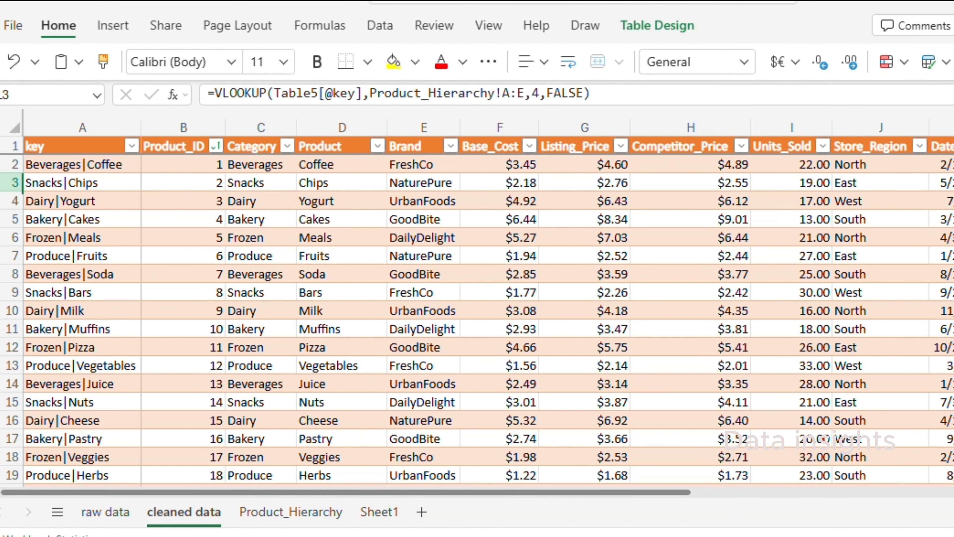
# Step: Compare the Beverages|Coffee row of the cleaned data with its webu_category entry on the Product_Hierarchy sheet
pyautogui.press('Up')
pyautogui.click(111, 166)
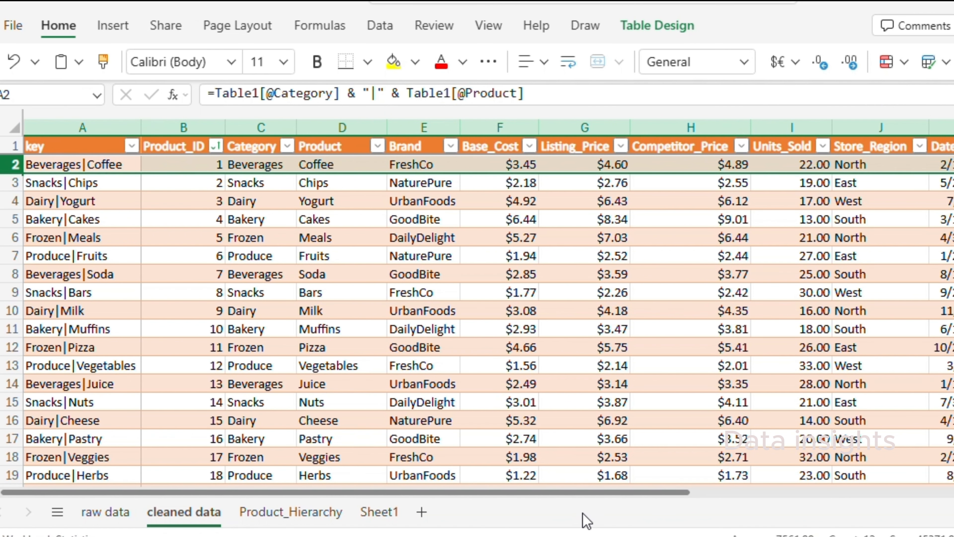
pyautogui.click(290, 513)
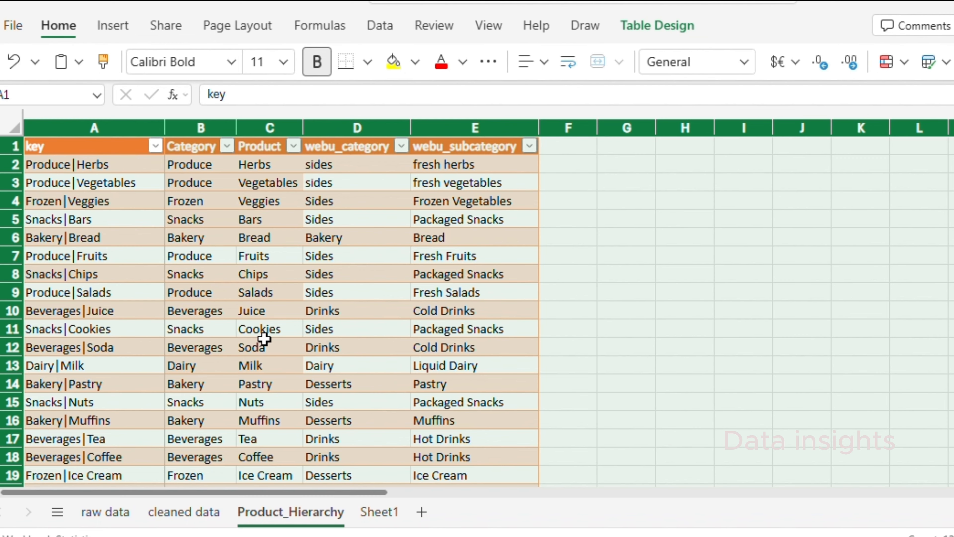
pyautogui.scroll(-2, 268, 405)
pyautogui.scroll(-2, 267, 406)
pyautogui.click(328, 276)
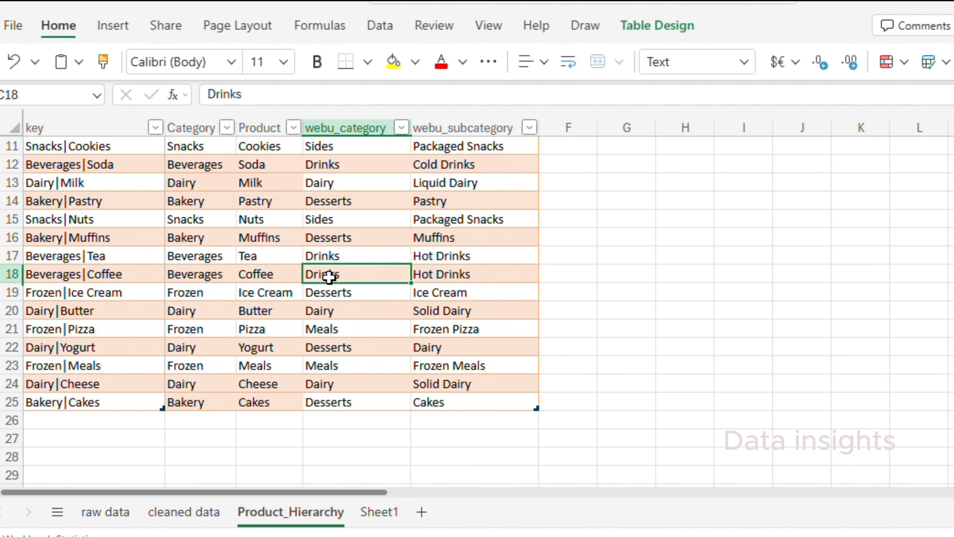
pyautogui.click(182, 513)
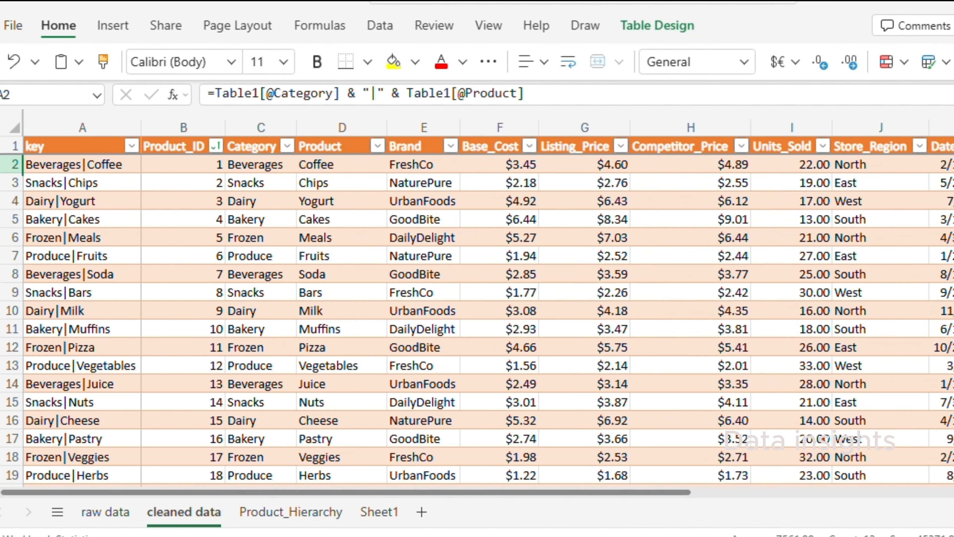
pyautogui.write('=vl')
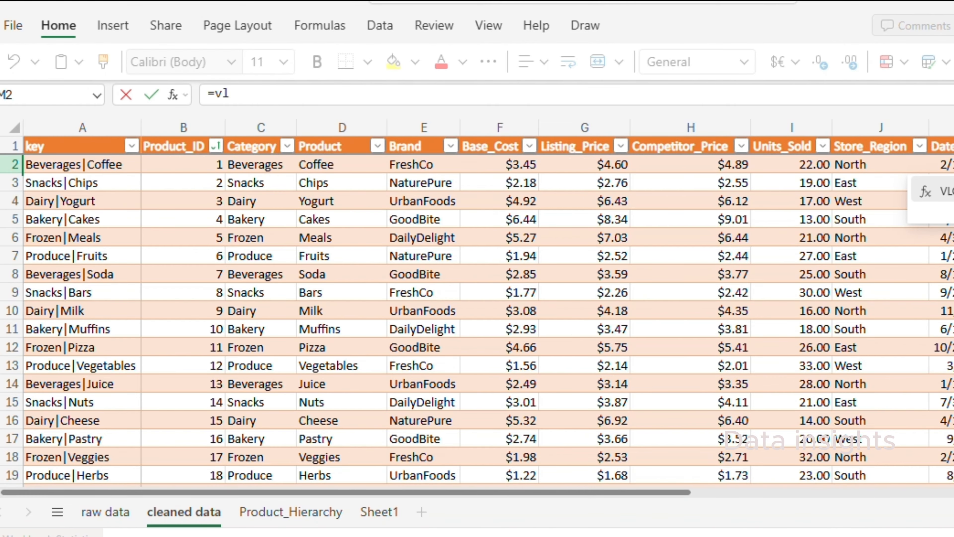
pyautogui.write('oo')
pyautogui.press('Tab')
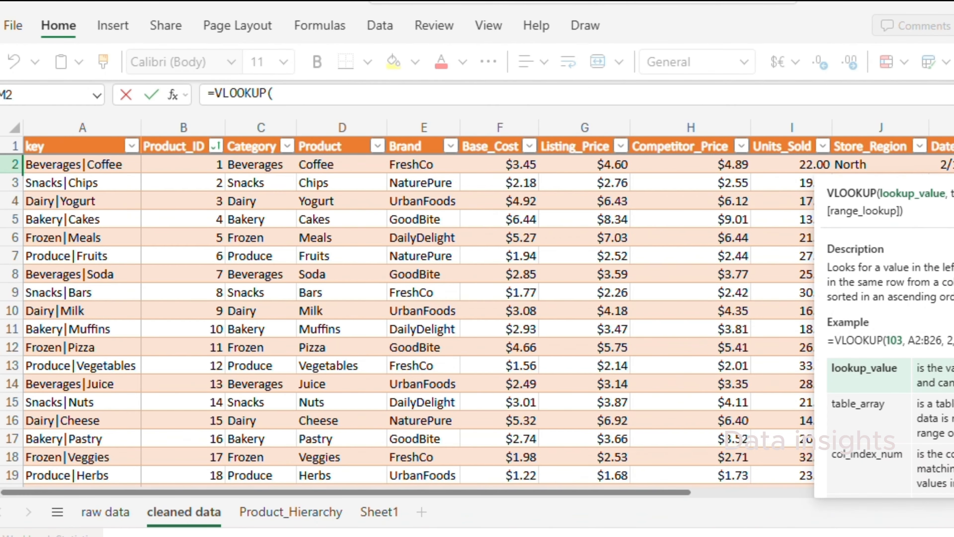
pyautogui.click(87, 169)
pyautogui.write(',')
pyautogui.click(291, 512)
pyautogui.click(94, 130)
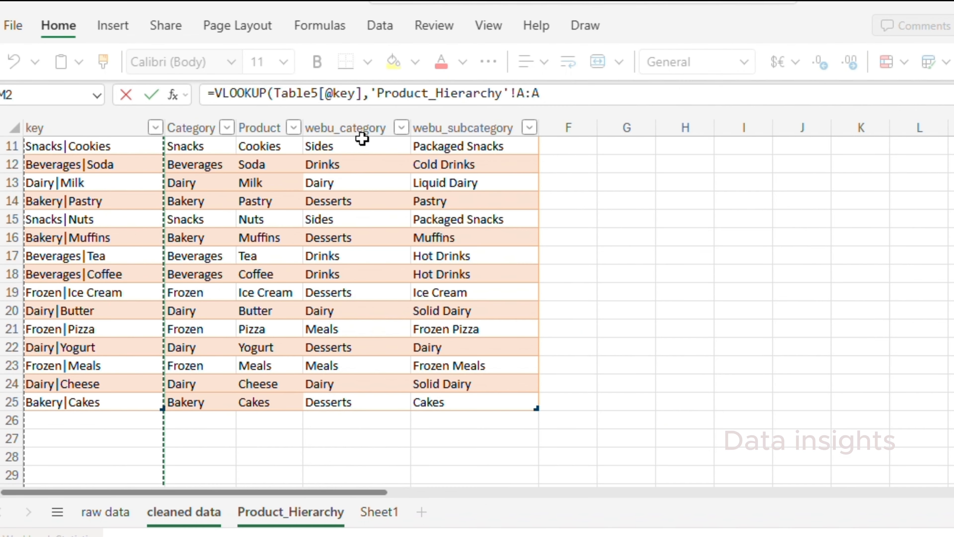
pyautogui.moveTo(361, 139); pyautogui.dragTo(466, 129)
pyautogui.click(192, 513)
pyautogui.click(578, 94)
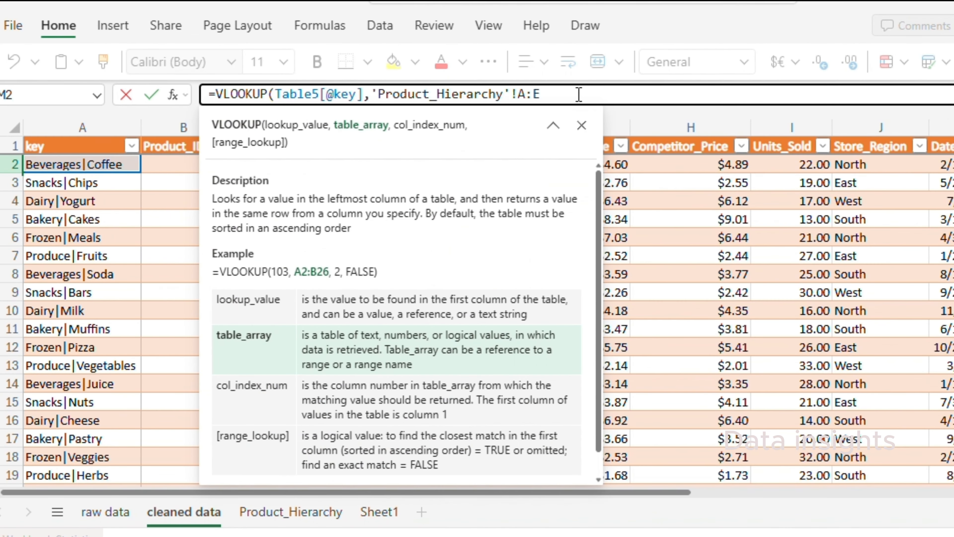
pyautogui.write(',5,FALSE)')
pyautogui.press('Return')
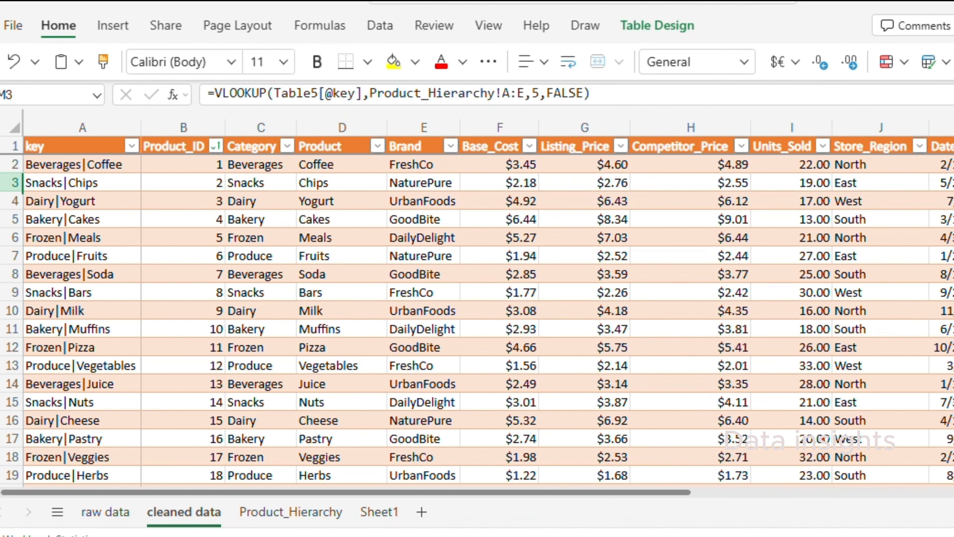
# Step: Widen columns L and M of the cleaned data sheet to fit the lookup results and inspect their row 2 cells
pyautogui.moveTo(691, 493); pyautogui.dragTo(804, 516)
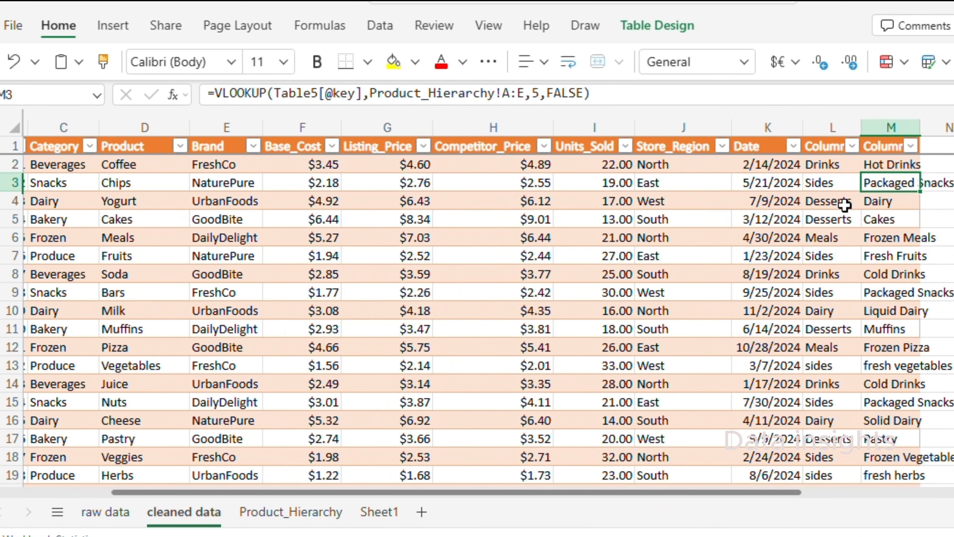
pyautogui.moveTo(920, 128); pyautogui.dragTo(953, 128)
pyautogui.moveTo(862, 130); pyautogui.dragTo(901, 134)
pyautogui.click(846, 174)
pyautogui.click(927, 164)
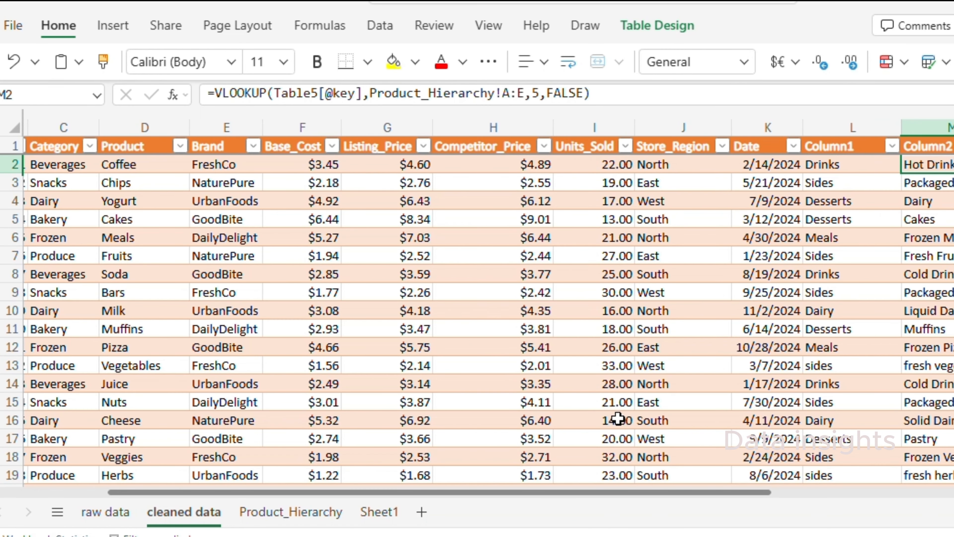
# Step: Check the Beverages|Coffee lookup results in row 2 of the cleaned data against the matching Product_Hierarchy row
pyautogui.click(273, 515)
pyautogui.click(419, 280)
pyautogui.click(383, 277)
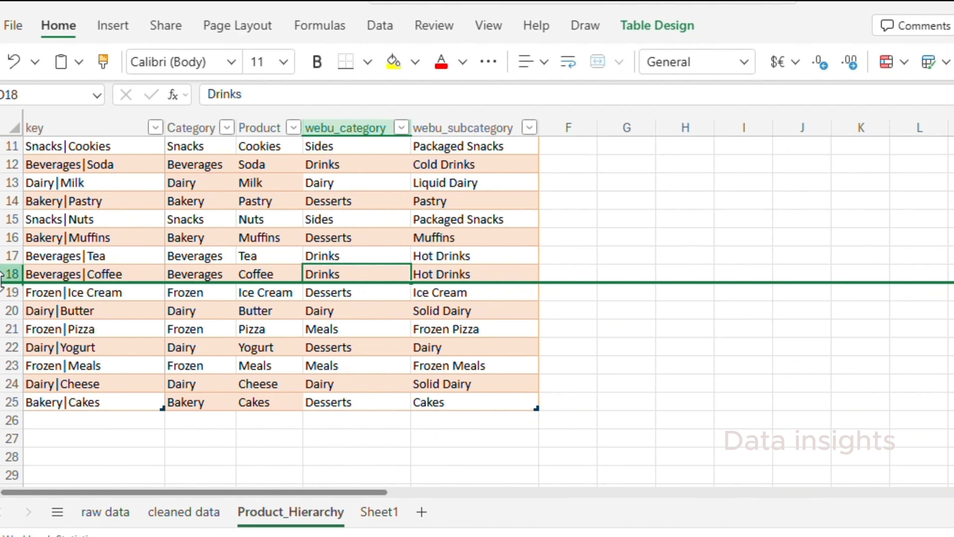
pyautogui.click(91, 272)
pyautogui.click(183, 511)
pyautogui.hscroll(-1, 186, 493)
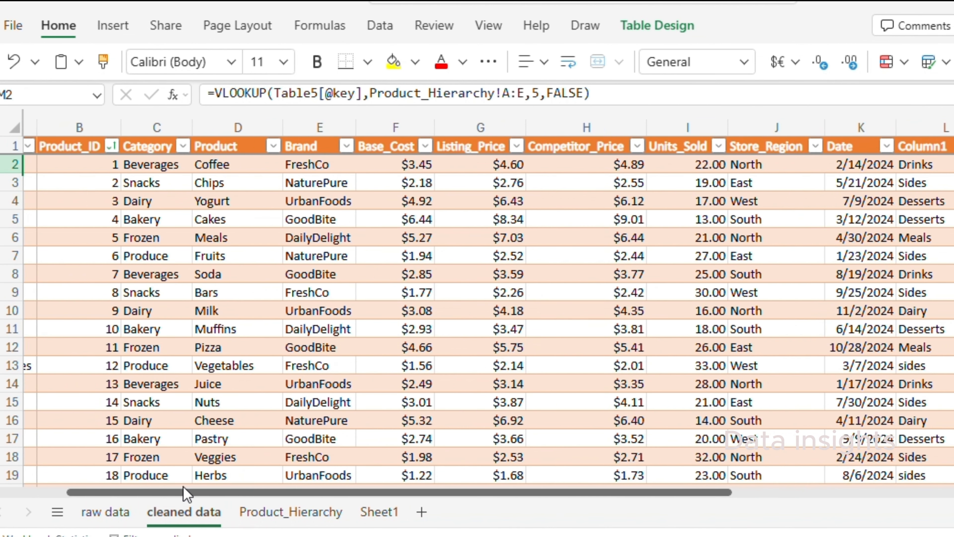
pyautogui.hscroll(-1, 186, 493)
pyautogui.click(64, 164)
pyautogui.hotkey('shift', 'space')
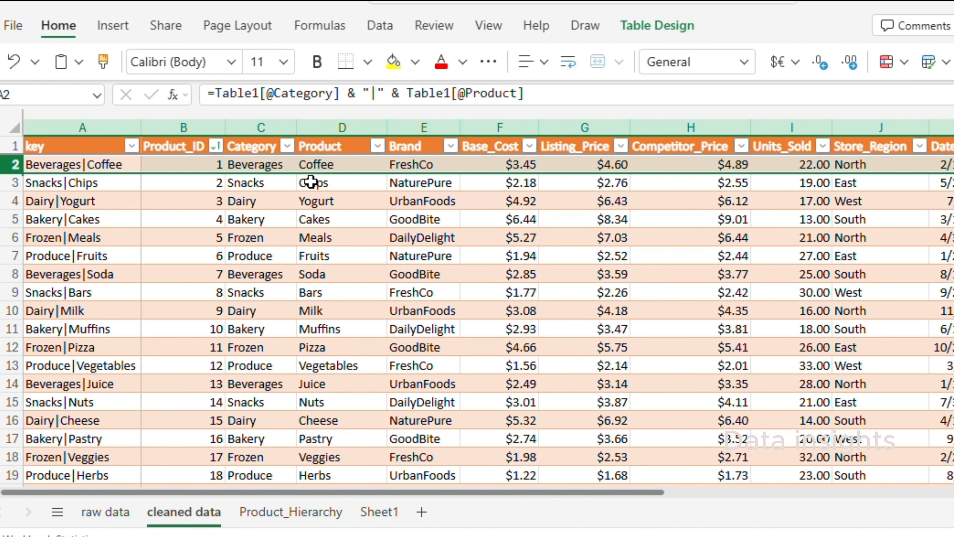
pyautogui.hscroll(5, 647, 473)
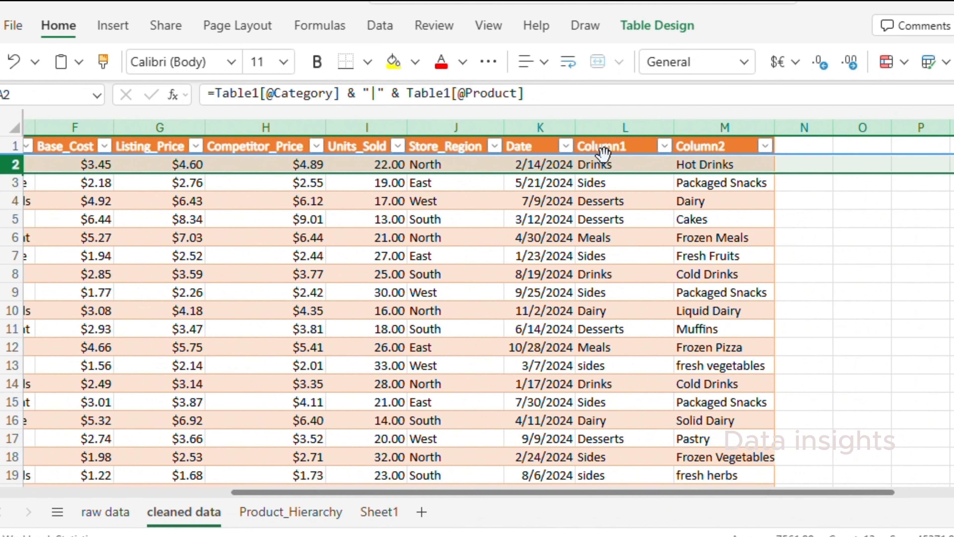
# Step: Rename the Column1 header in L1 as webu_category
pyautogui.click(603, 153)
pyautogui.doubleClick(616, 147)
pyautogui.write('web')
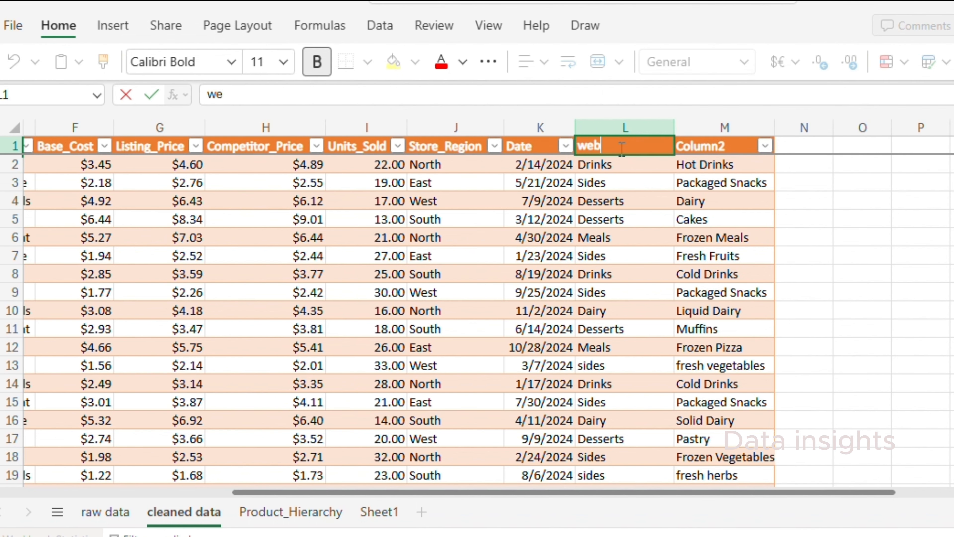
pyautogui.write('u_cateh')
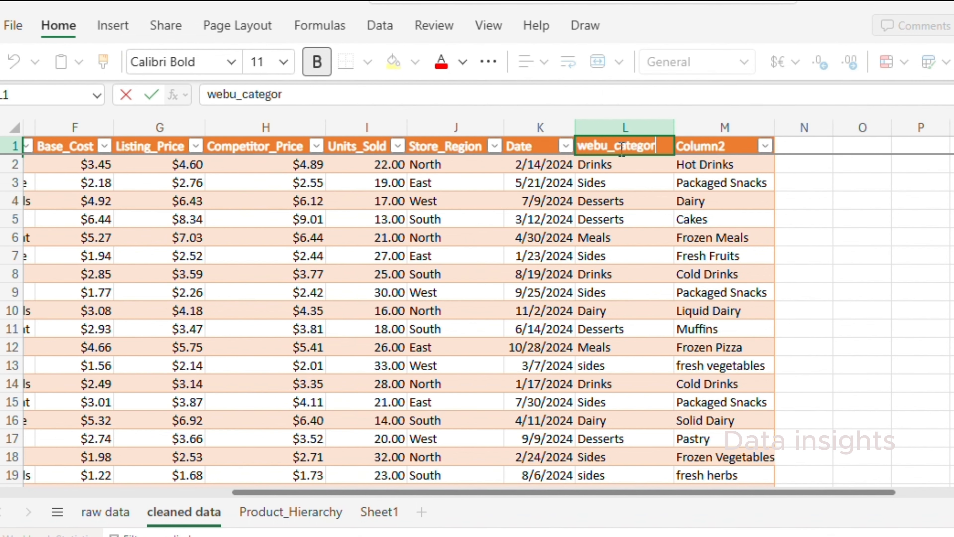
# Step: Rename the Column2 header in M1 as webu_subcategory and widen column M to fit it
pyautogui.click(699, 151)
pyautogui.doubleClick(695, 151)
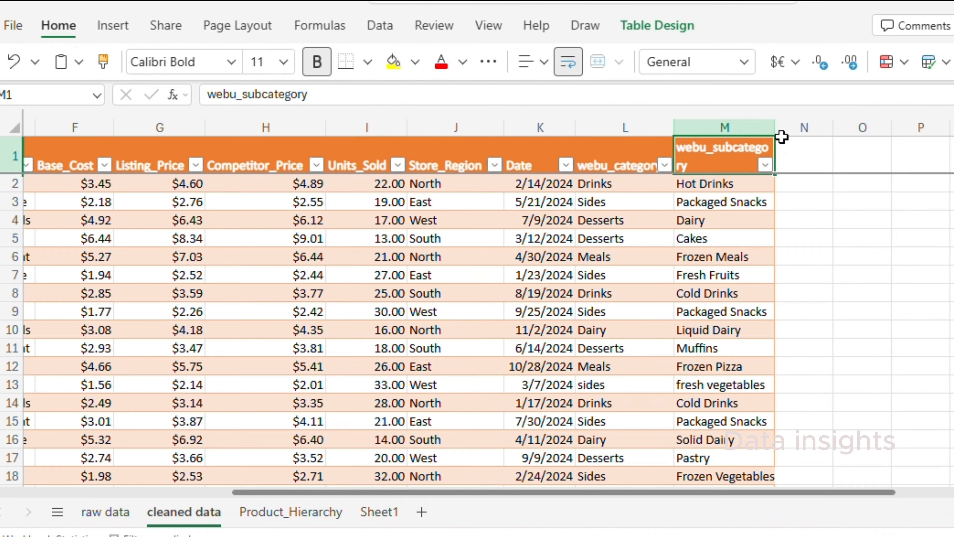
pyautogui.moveTo(782, 137); pyautogui.dragTo(816, 132)
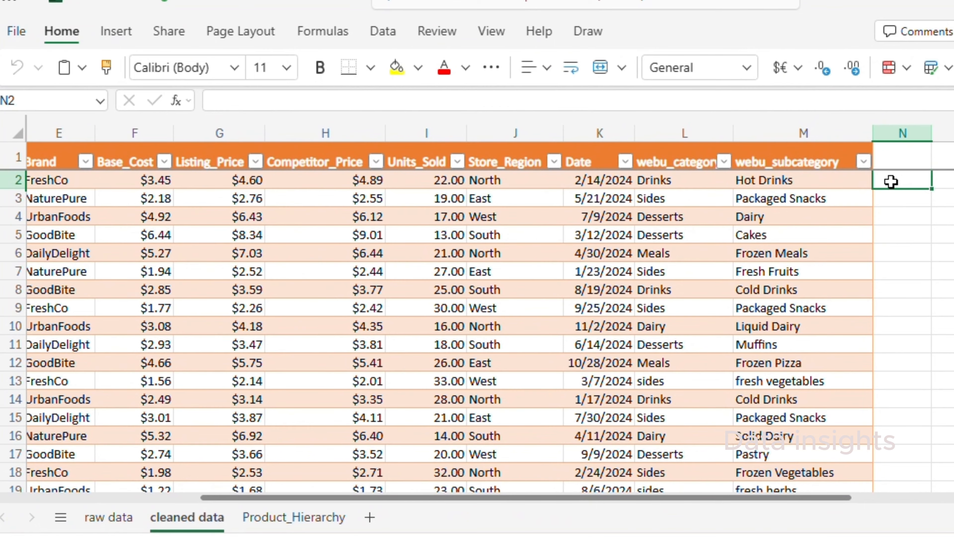
# Step: Enter a formula in N2 that subtracts Base_Cost from Listing_Price, =Table1[@[Listing_Price]]-Table1[@[Base_Cost]]
pyautogui.write('=')
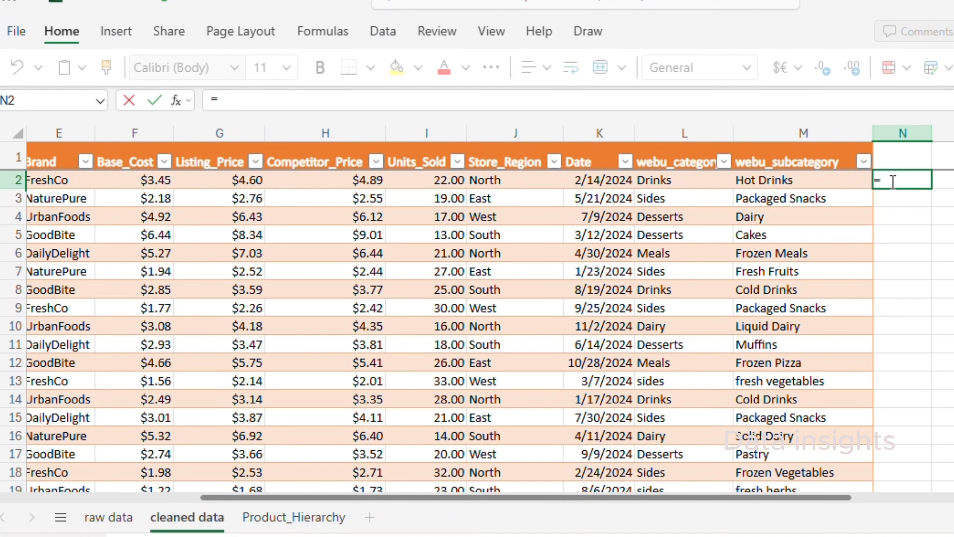
pyautogui.click(226, 183)
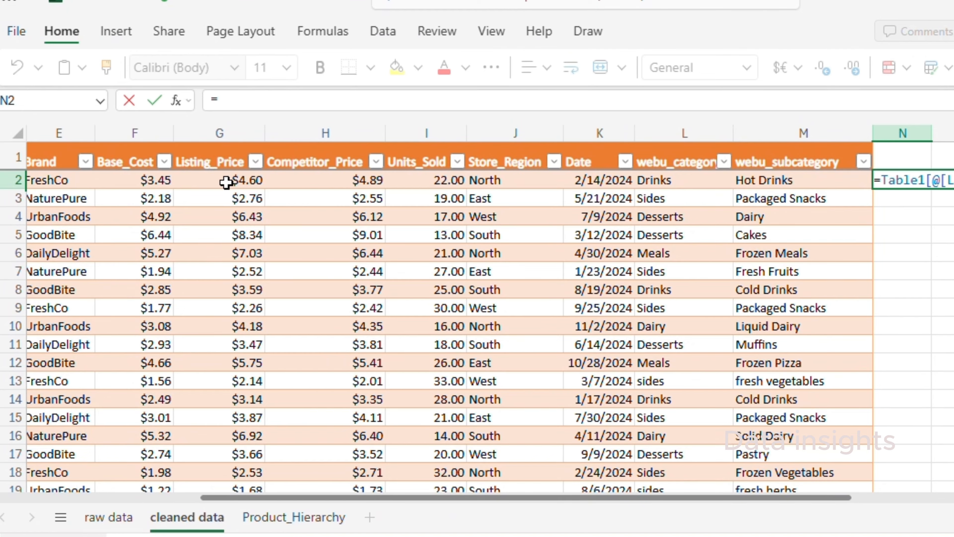
pyautogui.click(413, 100)
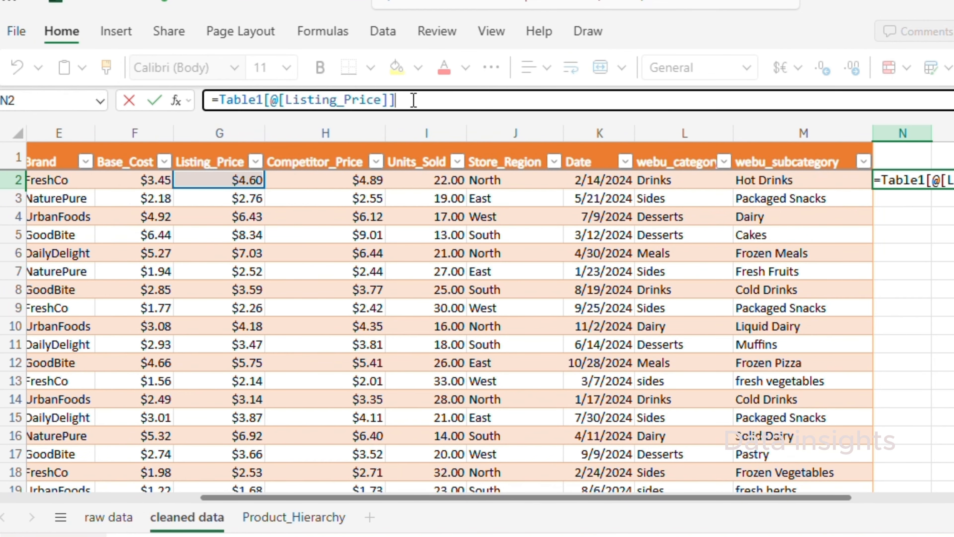
pyautogui.write('-')
pyautogui.click(151, 183)
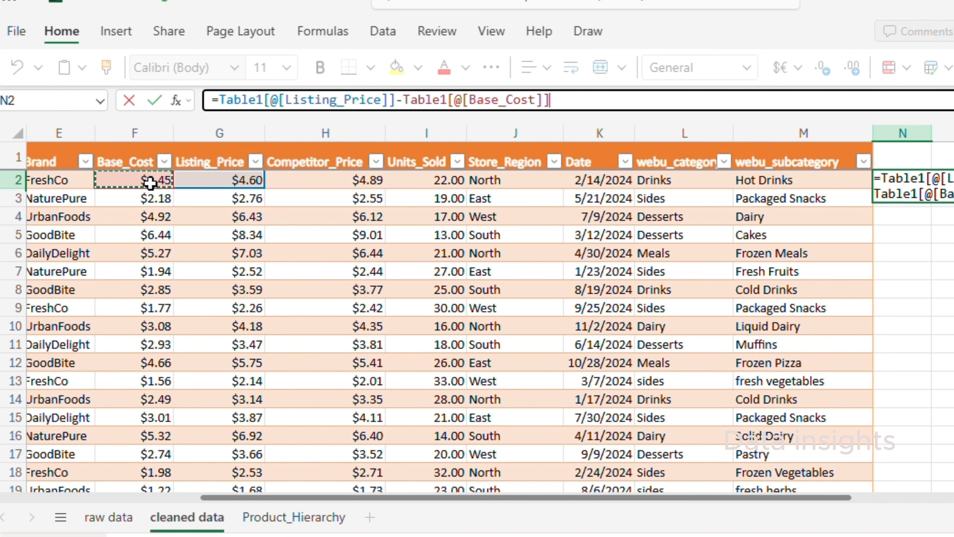
pyautogui.press('Return')
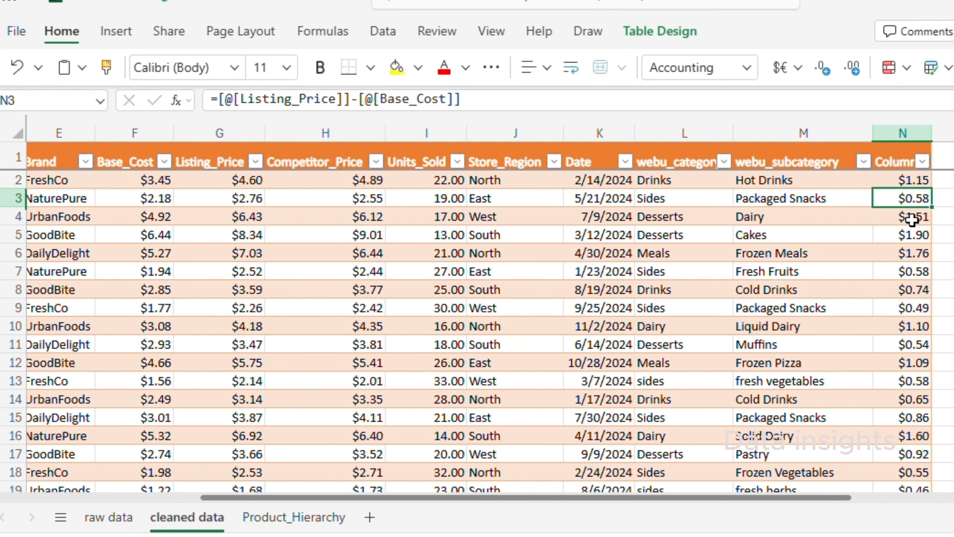
# Step: Rename the header of the price-minus-cost column in N1 as Margin
pyautogui.click(891, 162)
pyautogui.doubleClick(909, 152)
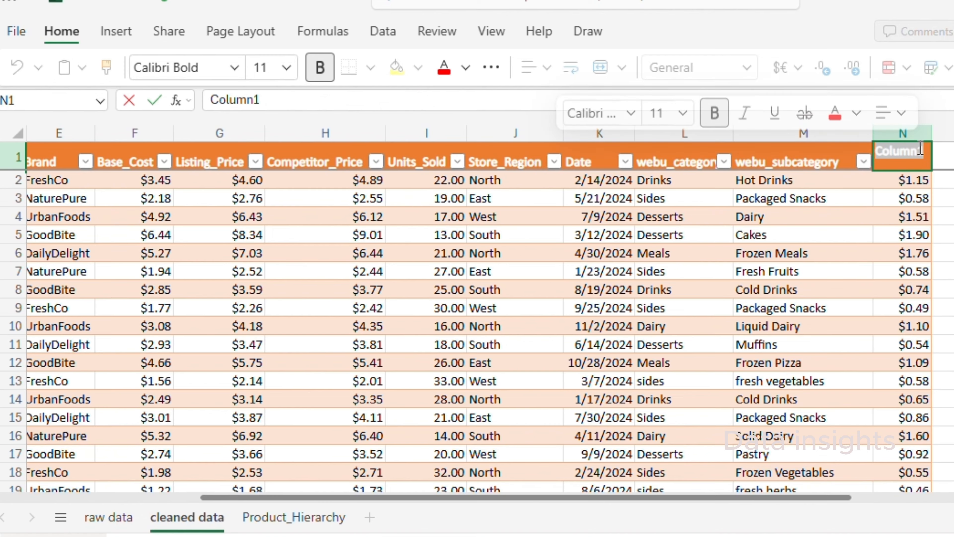
pyautogui.write('Margin')
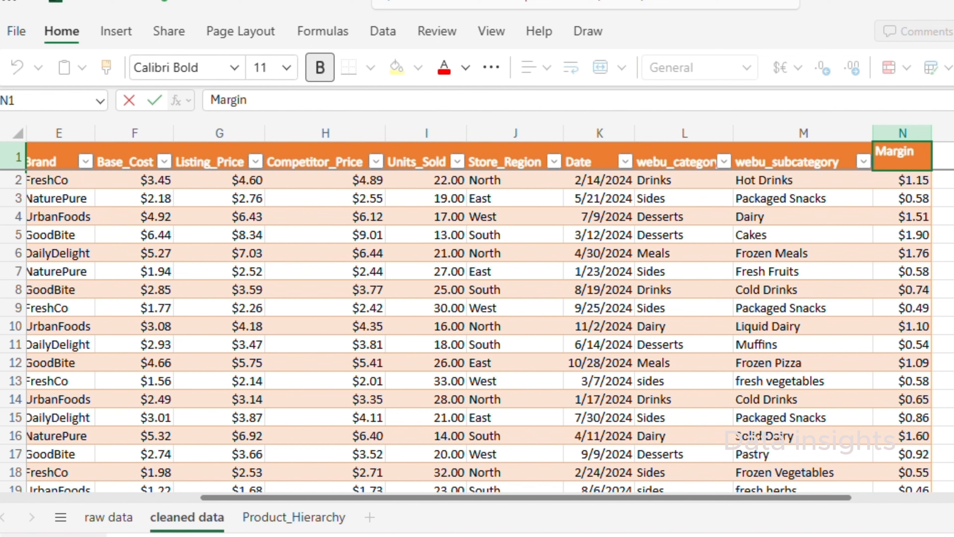
pyautogui.press('Tab')
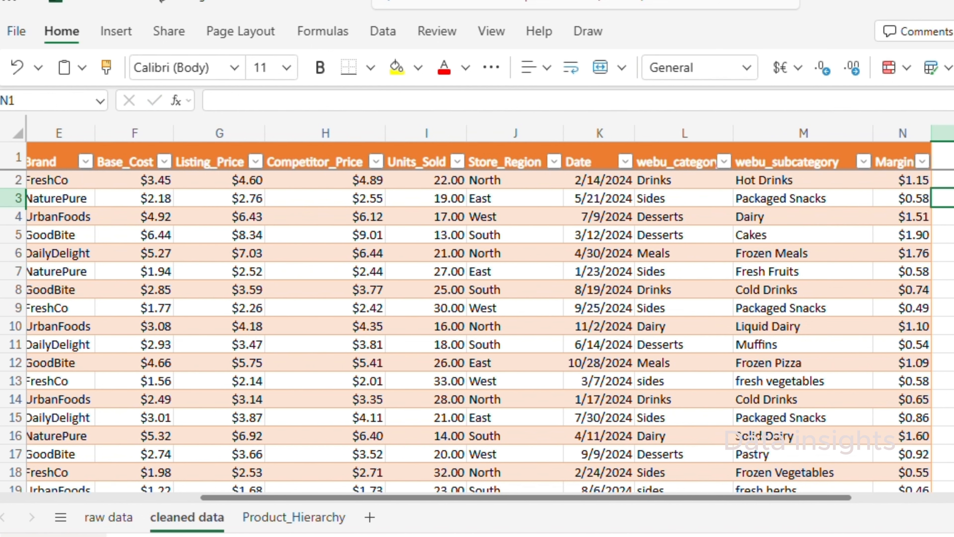
# Step: Enter a margin percentage formula in O2, =Table1[@[Listing_Price]]-Table1[@[Base_Cost]]/Table1[@[Listing_Price]]
pyautogui.click(950, 181)
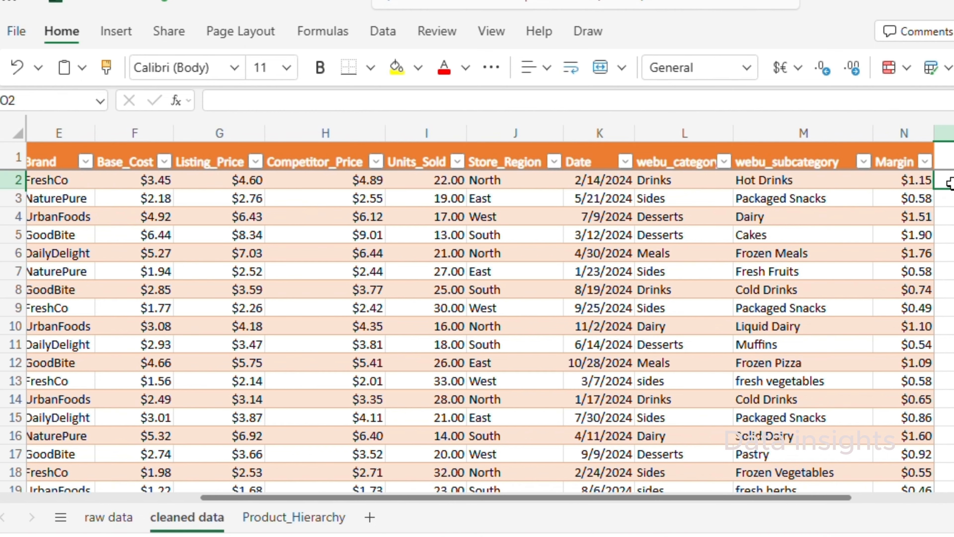
pyautogui.write('=')
pyautogui.click(231, 181)
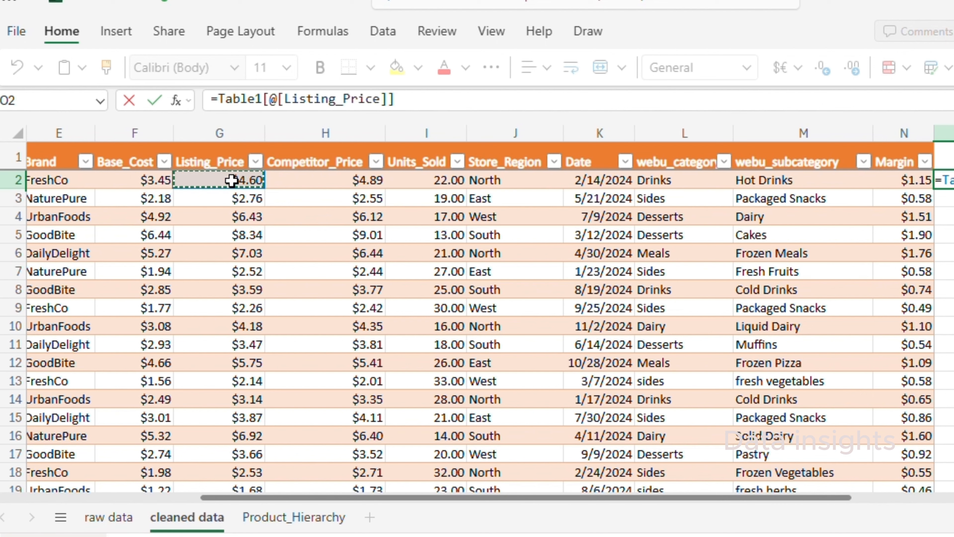
pyautogui.click(432, 101)
pyautogui.write('-')
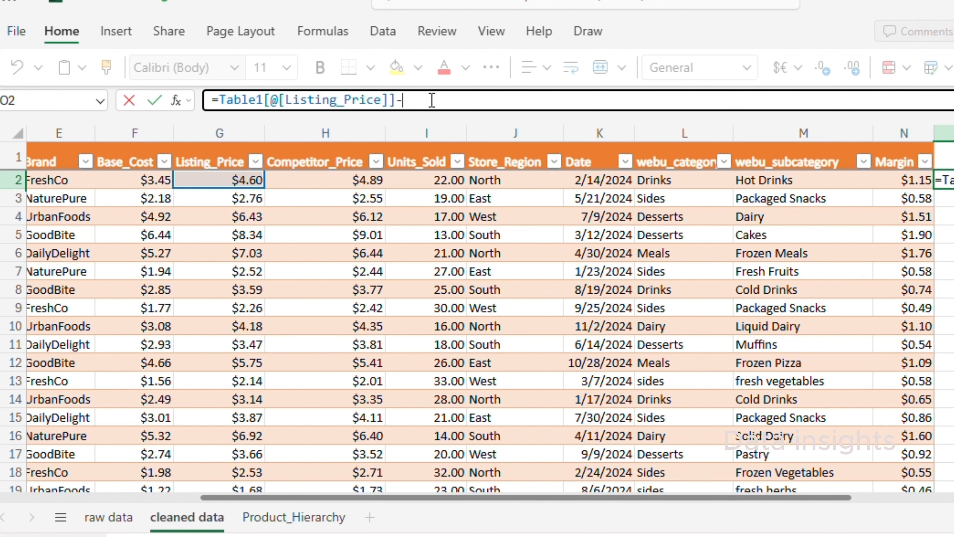
pyautogui.click(140, 182)
pyautogui.write('/')
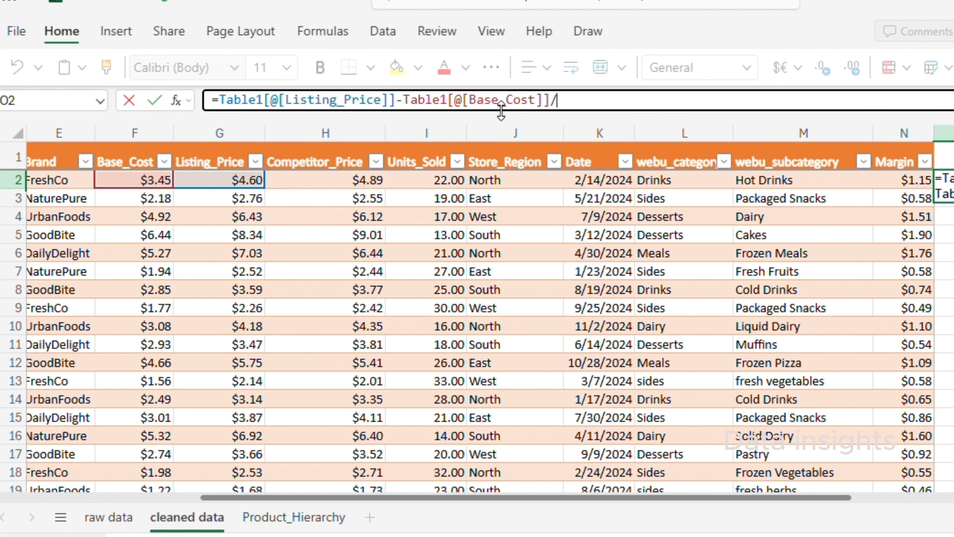
pyautogui.click(231, 183)
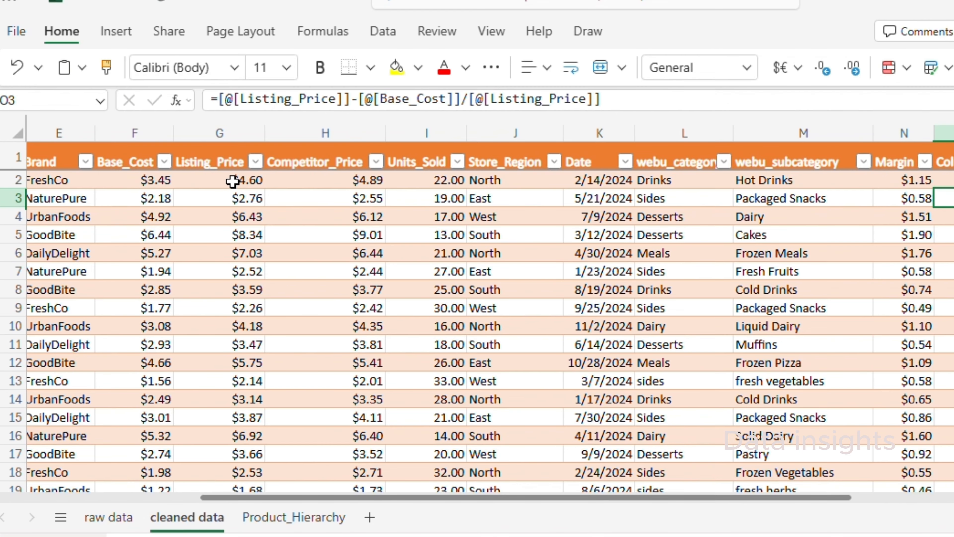
pyautogui.press('Return')
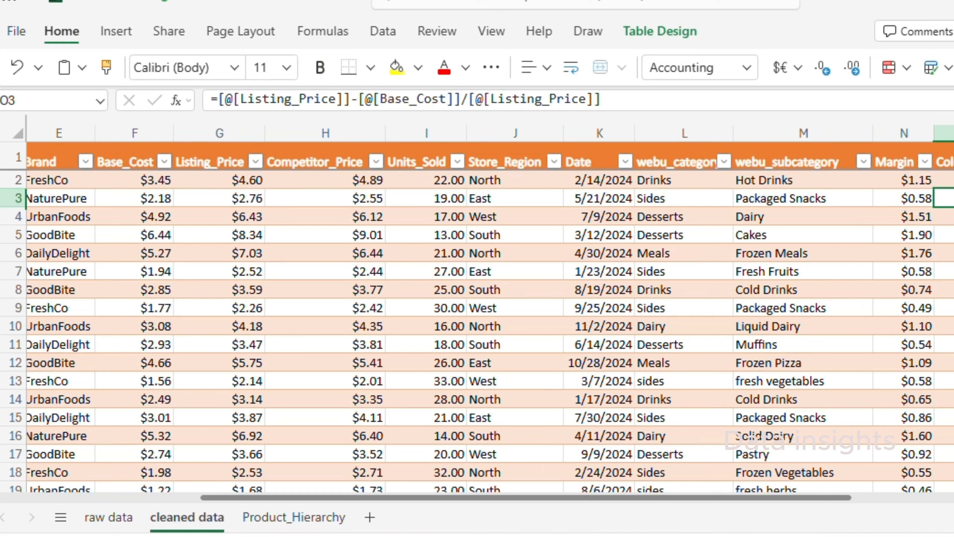
# Step: Format the margin percentage column O as Percentage with no decimal places
pyautogui.click(946, 133)
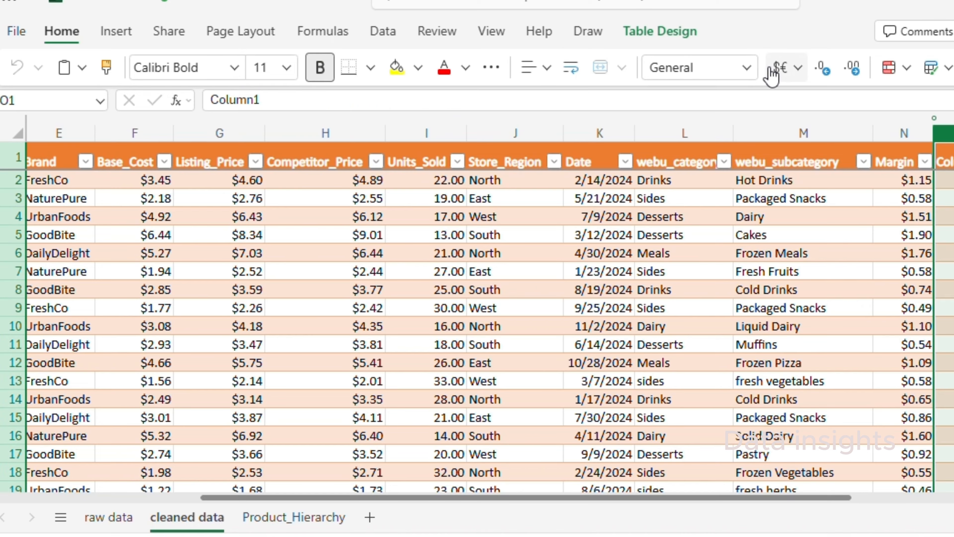
pyautogui.click(746, 68)
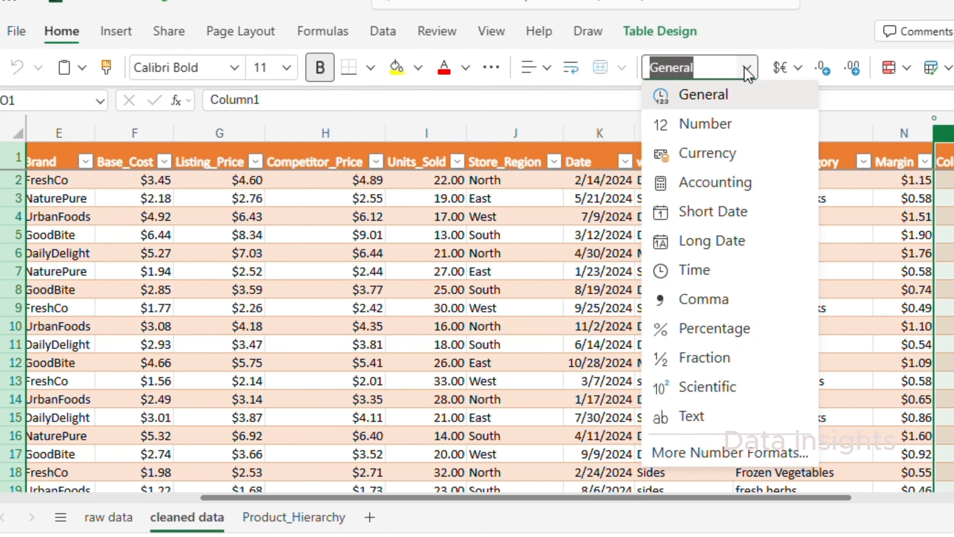
pyautogui.click(738, 333)
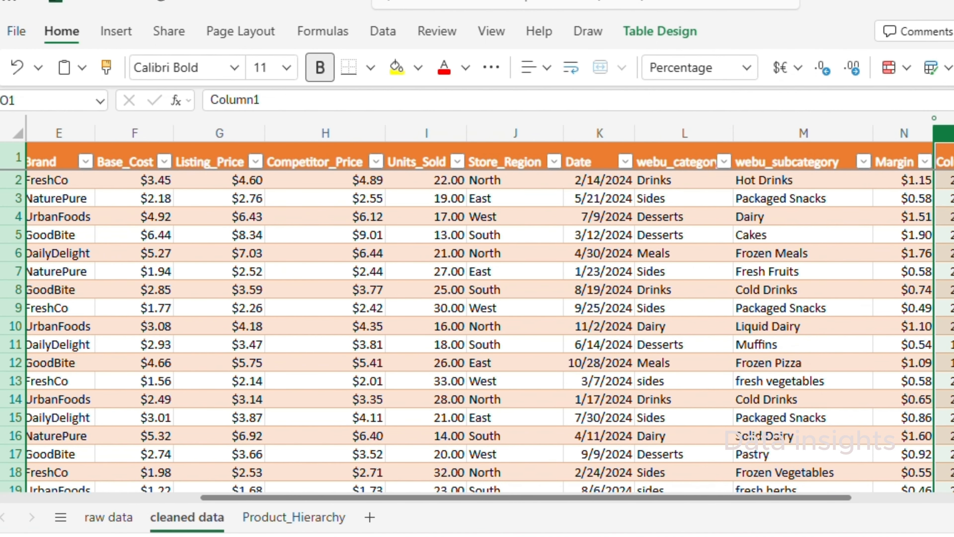
pyautogui.click(823, 76)
# Step: Enter a formula in P2 that subtracts Competitor_Price from Listing_Price, =Table1[@[Listing_Price]]-Table1[@[Competitor_Price]]
pyautogui.click(953, 180)
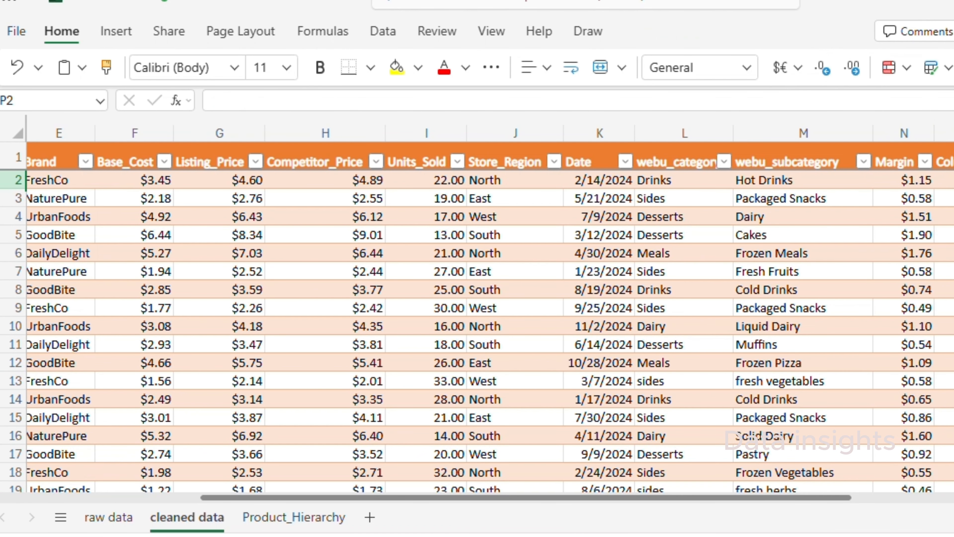
pyautogui.write('=')
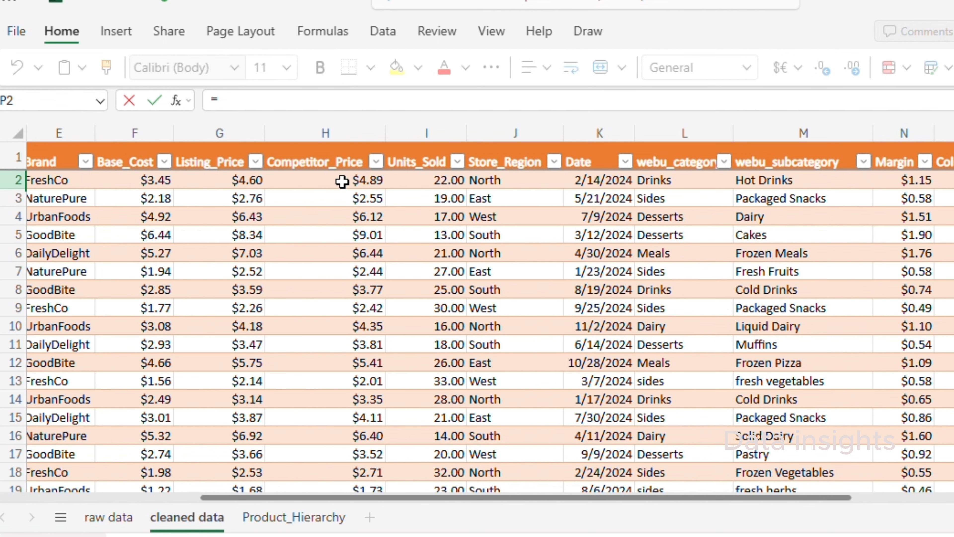
pyautogui.click(214, 182)
pyautogui.click(429, 101)
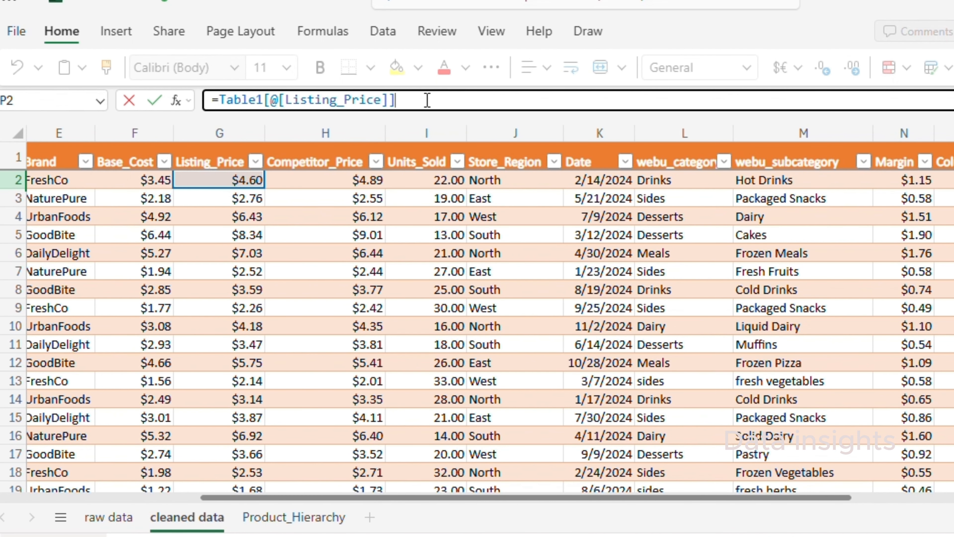
pyautogui.click(350, 184)
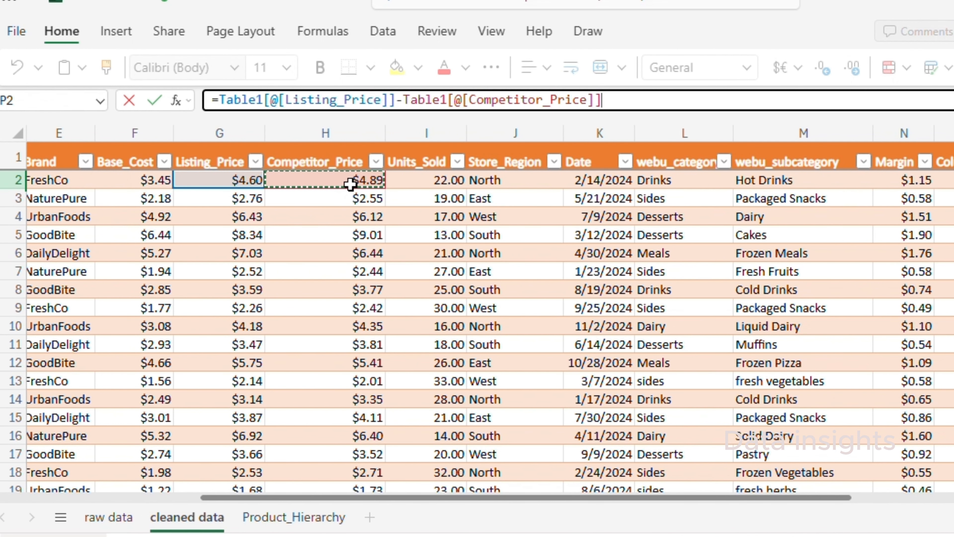
pyautogui.press('Return')
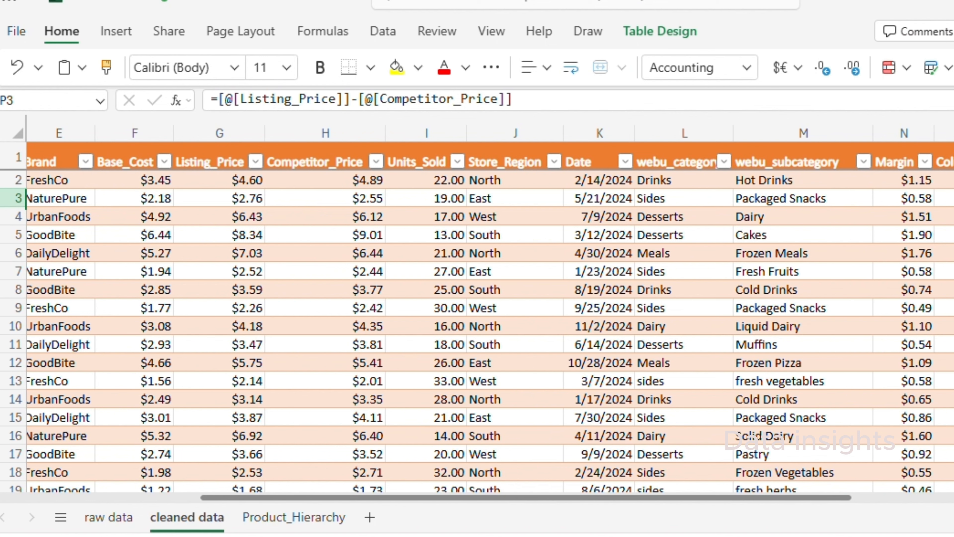
# Step: Rename the header in O1 as Margin % and the header in P1 as Competitor Gap
pyautogui.click(947, 157)
pyautogui.write('Margin %')
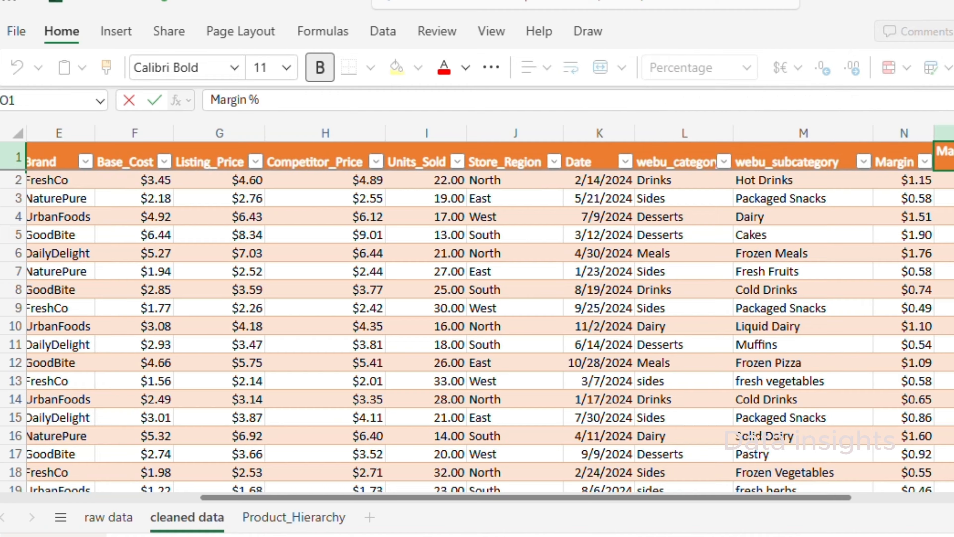
pyautogui.press('Tab')
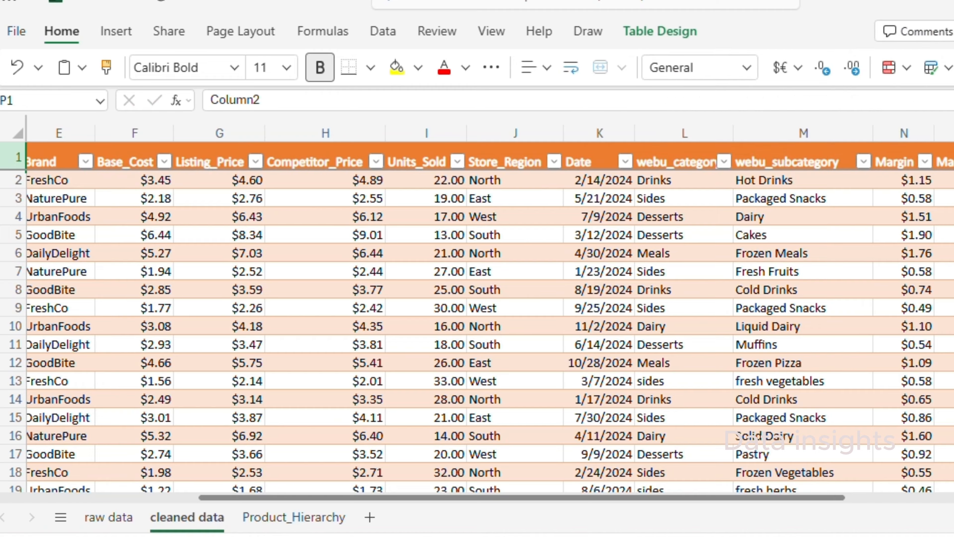
pyautogui.press('F2')
pyautogui.press('Escape')
pyautogui.write('Competitor Gap')
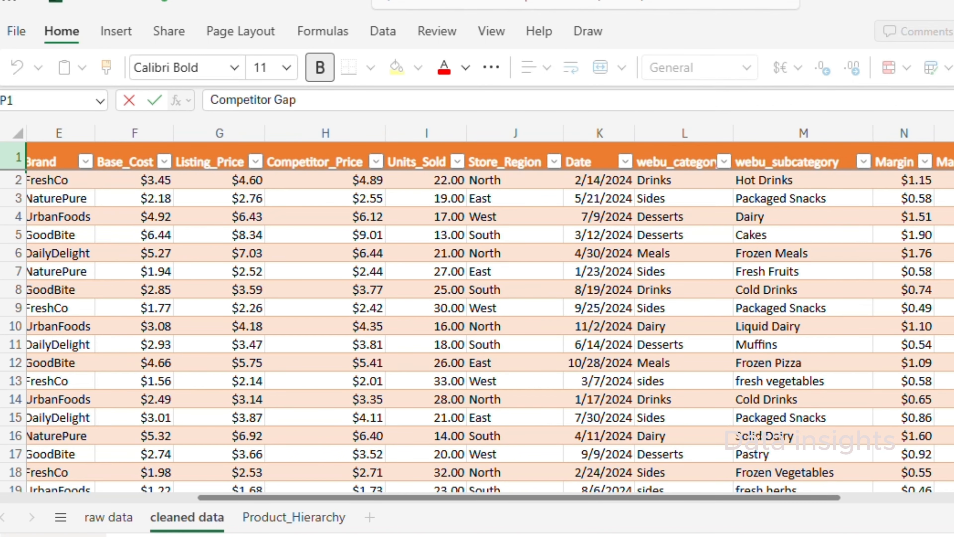
pyautogui.click(953, 253)
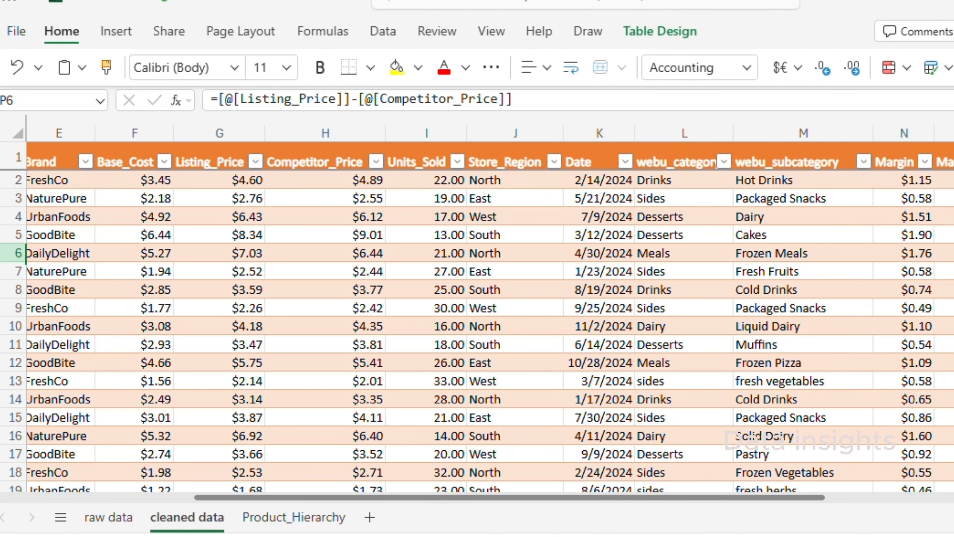
# Step: Enter an IFS formula in Q2 that labels Listing_Price below 3 as "Low", below 6 as "Medium", and otherwise "High"
pyautogui.click(952, 180)
pyautogui.hscroll(3, 477, 315)
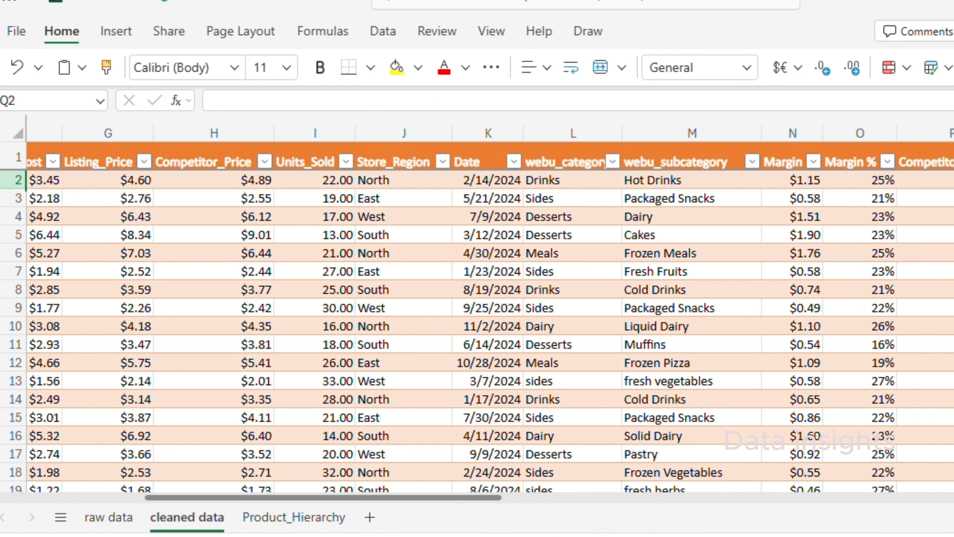
pyautogui.write('=')
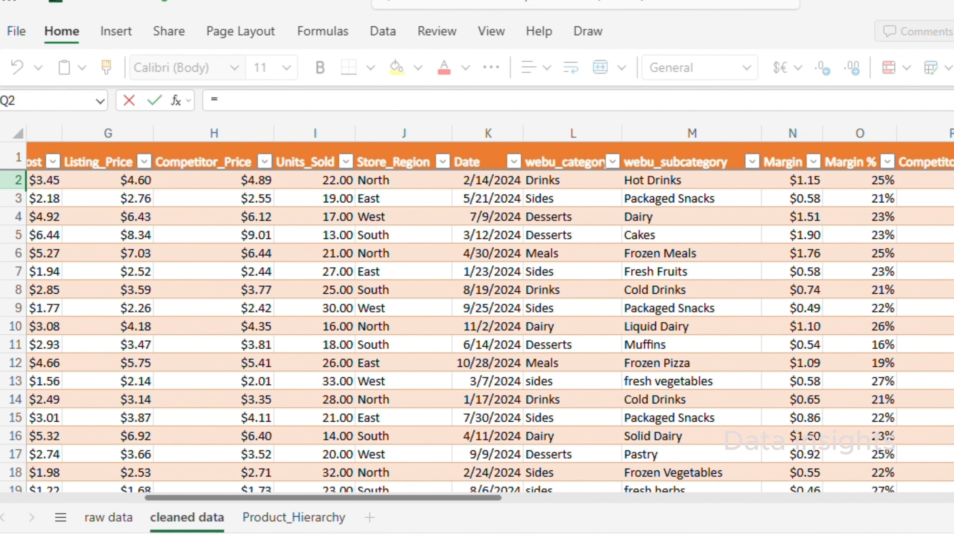
pyautogui.write('if')
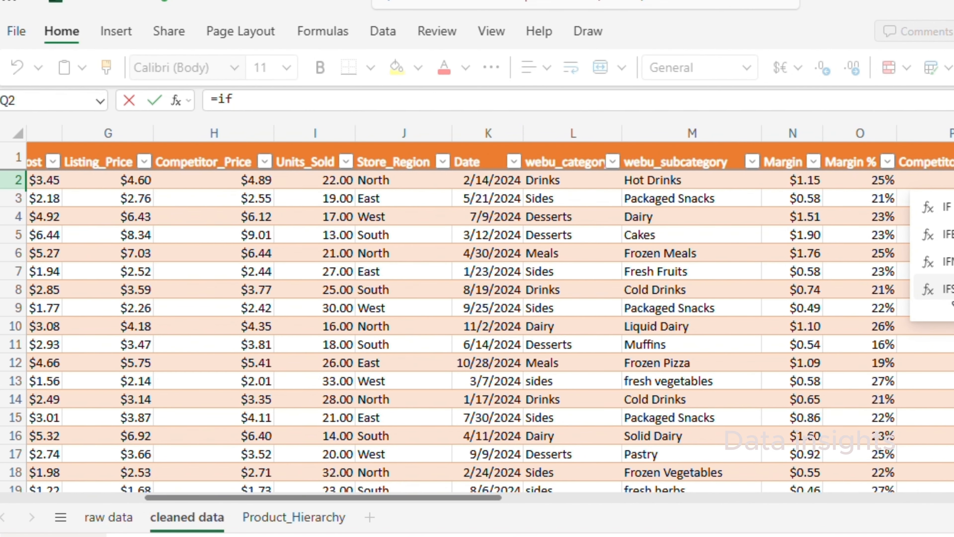
pyautogui.click(953, 290)
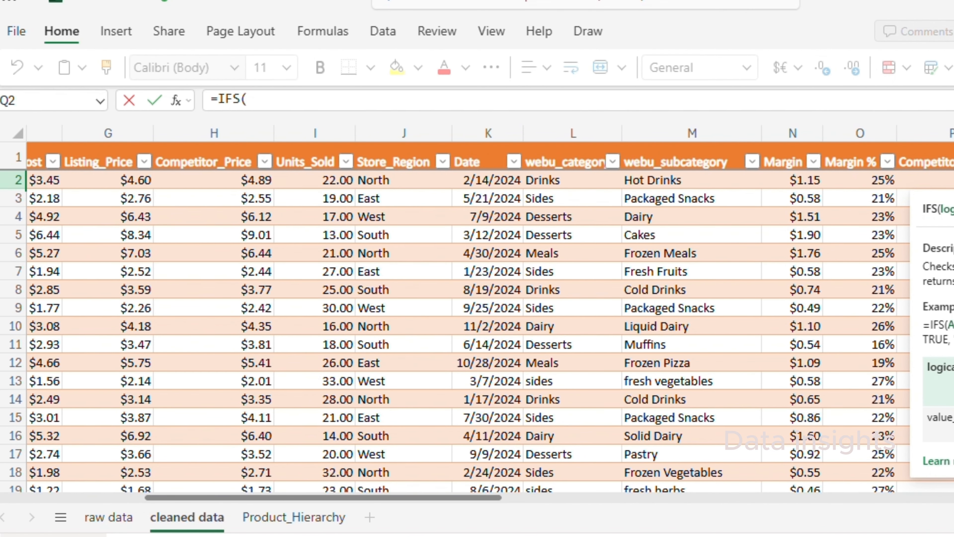
pyautogui.click(108, 184)
pyautogui.click(455, 103)
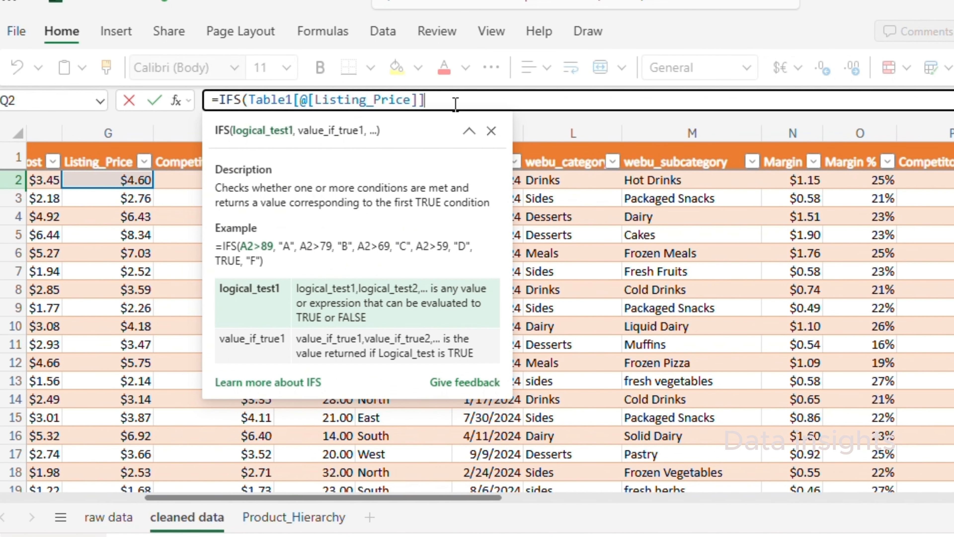
pyautogui.write('< 3, "Low"')
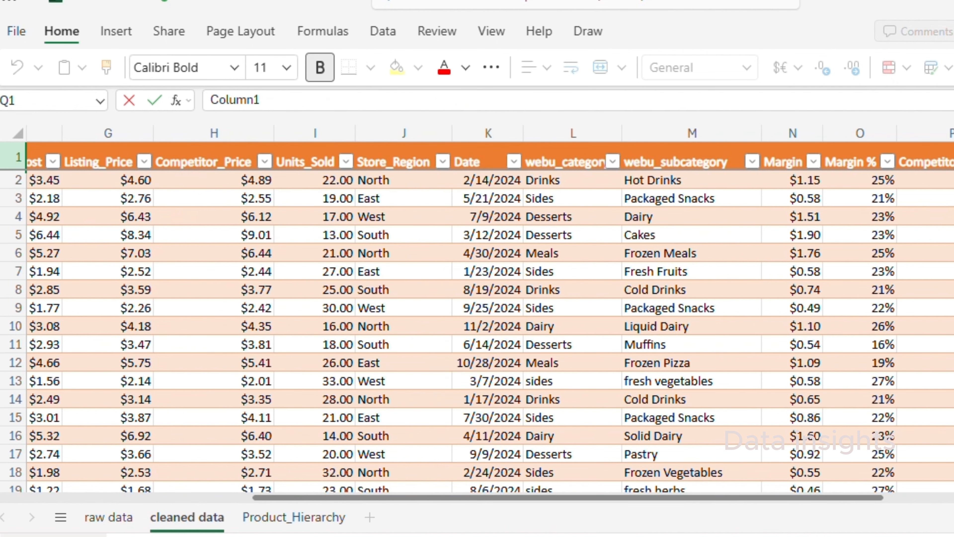
# Step: Rename the header in Q1 as Price_Band and reduce header row 1 to a single-line height
pyautogui.write('Price Band')
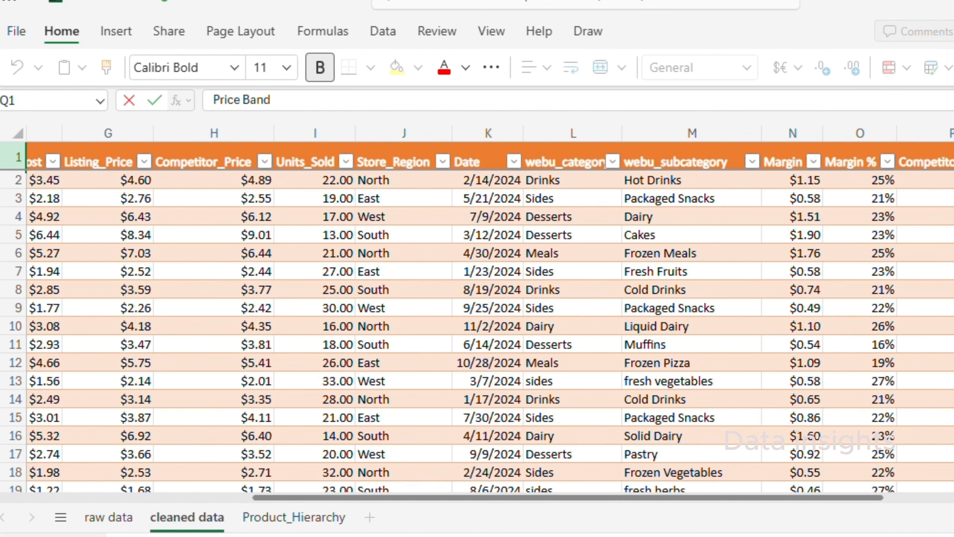
pyautogui.press('Return')
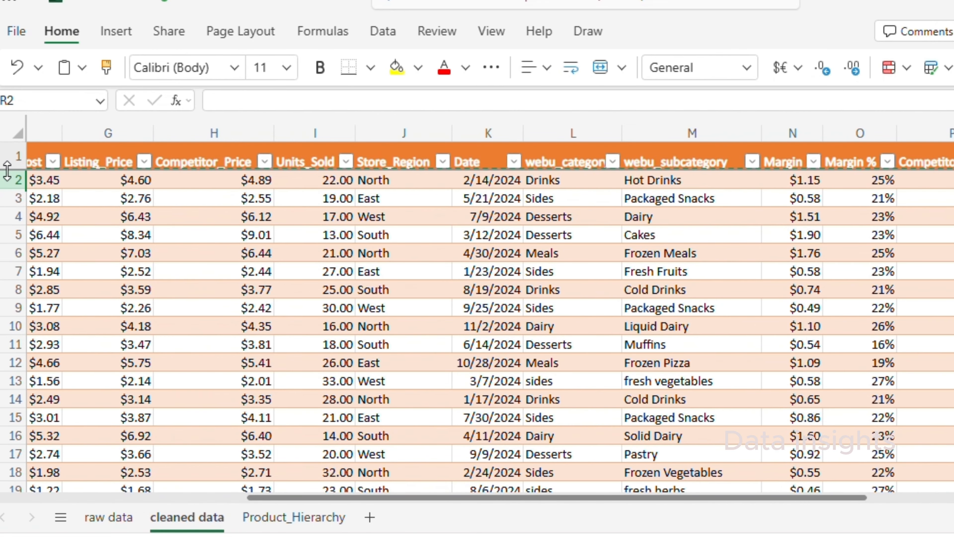
pyautogui.moveTo(13, 171)
pyautogui.mouseDown()
pyautogui.moveTo(12, 161)
pyautogui.moveTo(13, 179)
pyautogui.mouseUp()
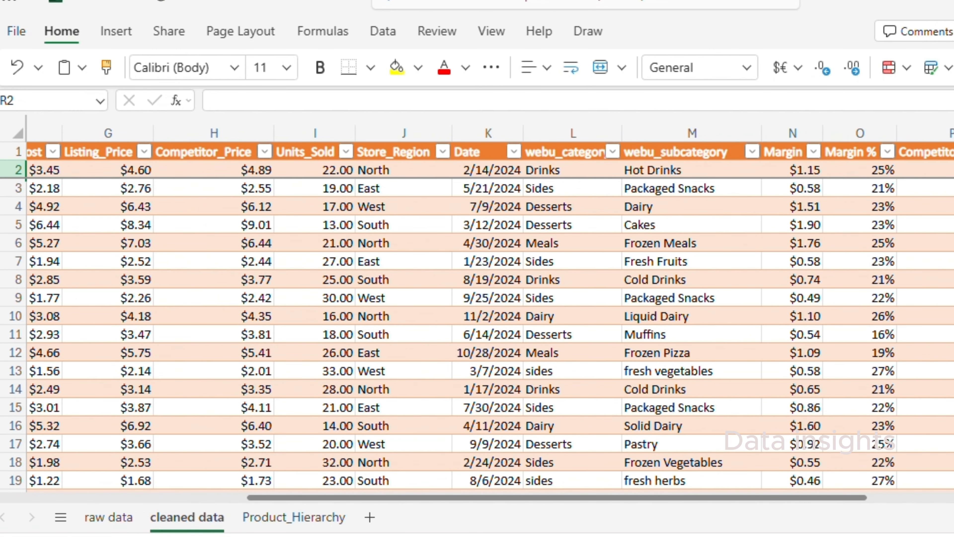
# Step: Review the formulas and results in the calculated columns from Margin through Price_Band
pyautogui.click(953, 280)
pyautogui.click(953, 170)
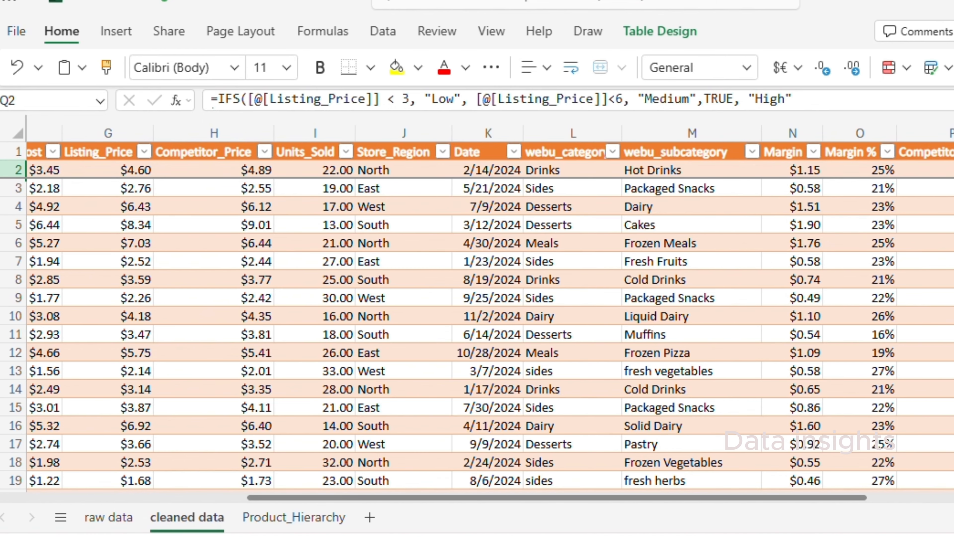
pyautogui.scroll(-3, 921, 301)
pyautogui.scroll(3, 921, 301)
pyautogui.click(909, 186)
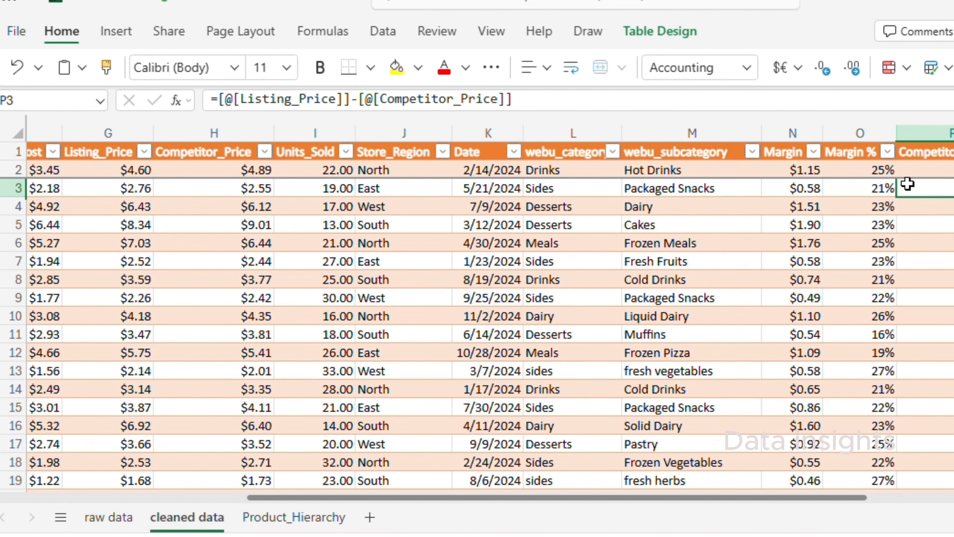
pyautogui.click(775, 168)
pyautogui.click(845, 154)
pyautogui.click(951, 170)
pyautogui.click(953, 152)
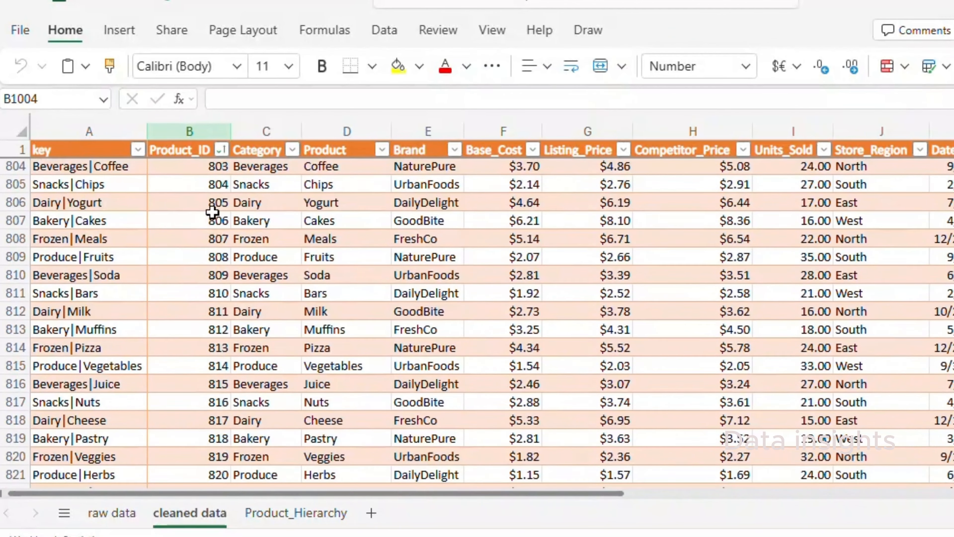
# Step: Create a PivotTable on a new worksheet from columns A through Q of the cleaned data sheet, range $A$1:$Q$1001
pyautogui.scroll(9, 477, 324)
pyautogui.click(89, 132)
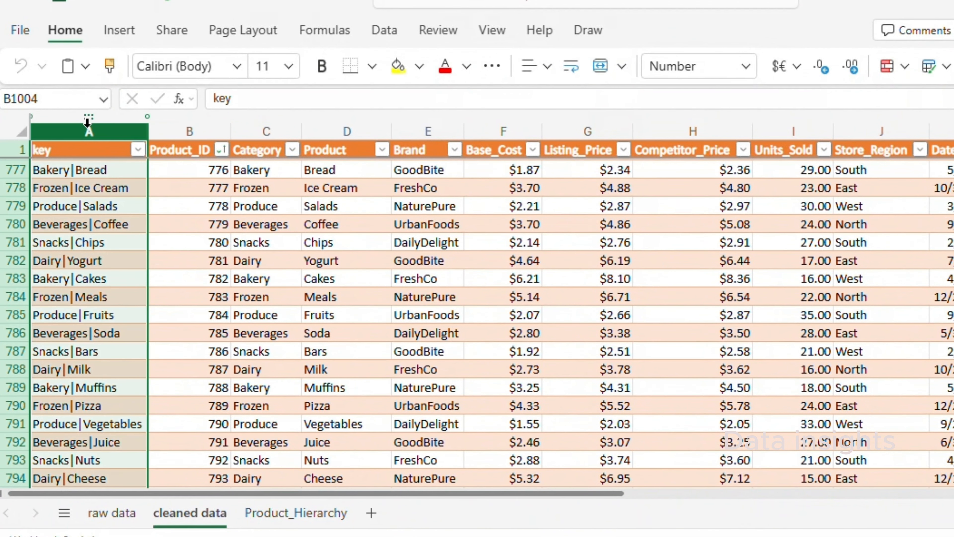
pyautogui.click(15, 129)
pyautogui.moveTo(603, 496); pyautogui.dragTo(917, 494)
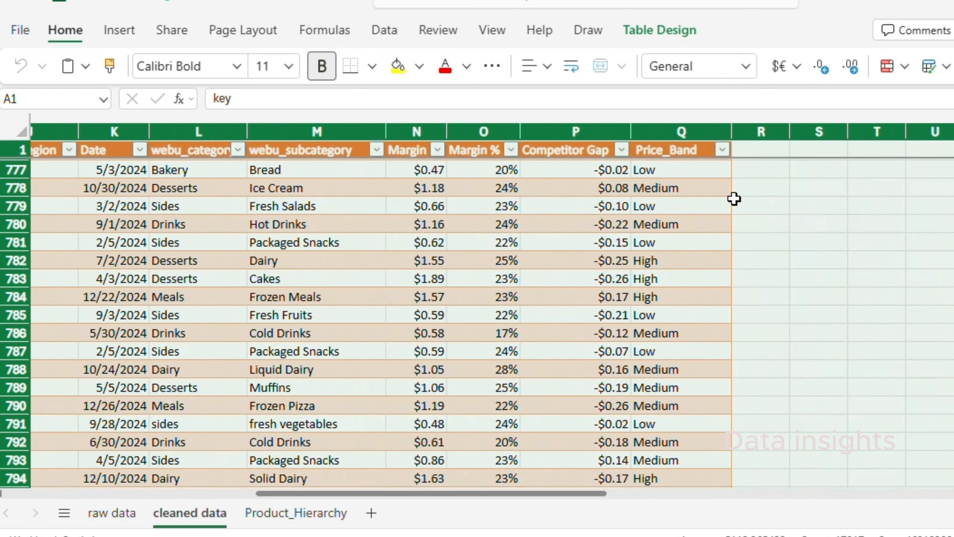
pyautogui.keyDown('shift'); pyautogui.click(694, 130); pyautogui.keyUp('shift')
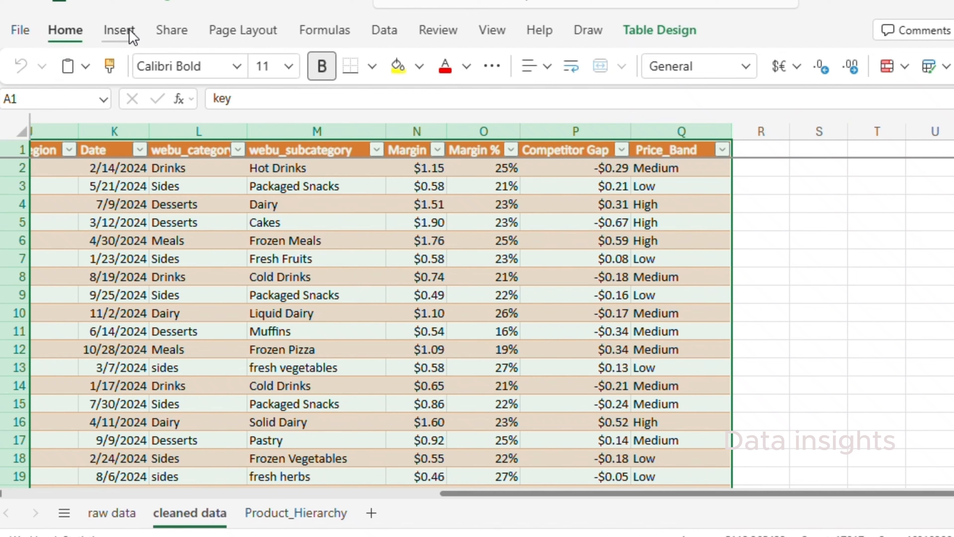
pyautogui.click(119, 30)
pyautogui.click(88, 70)
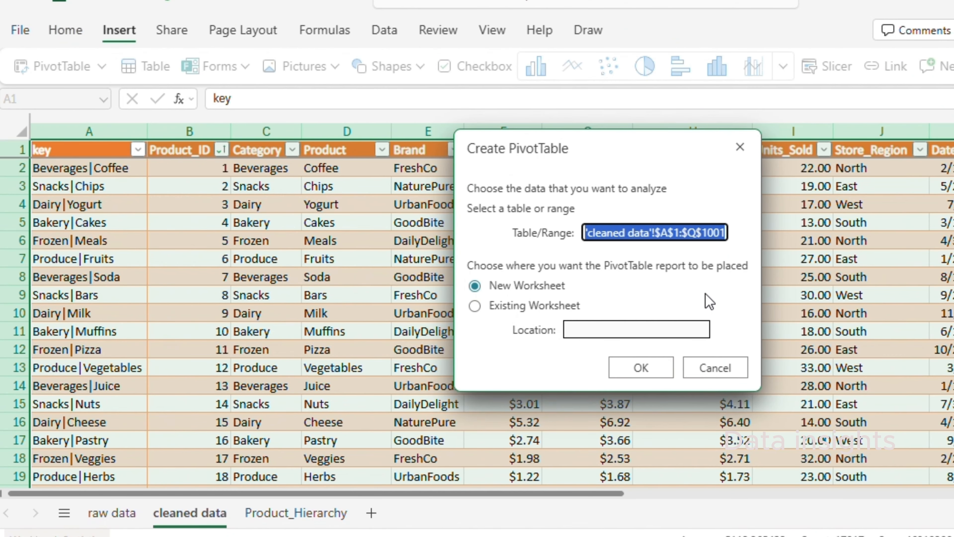
pyautogui.click(639, 368)
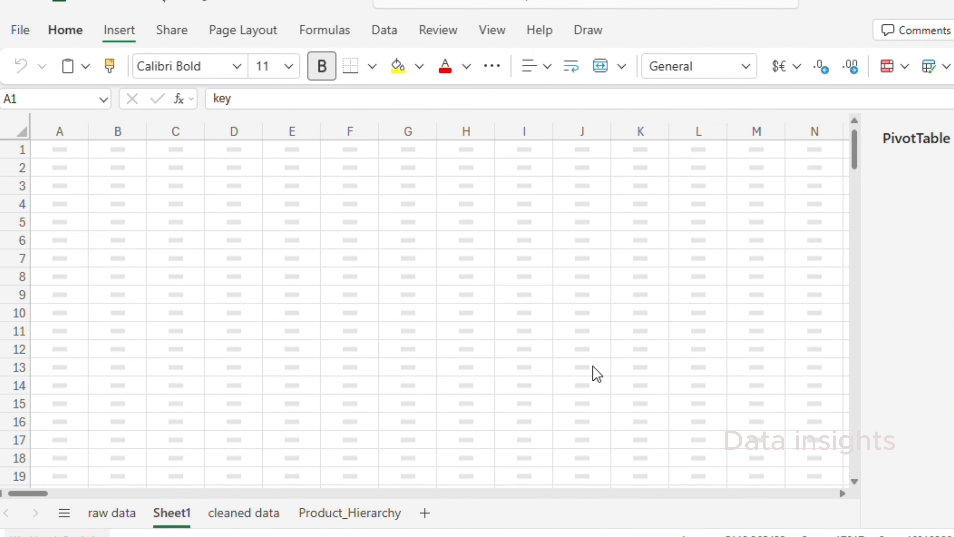
# Step: Place the new PivotTable sheet right after cleaned data and summarize the average of Competitor Gap by Category
pyautogui.moveTo(172, 525); pyautogui.dragTo(263, 518)
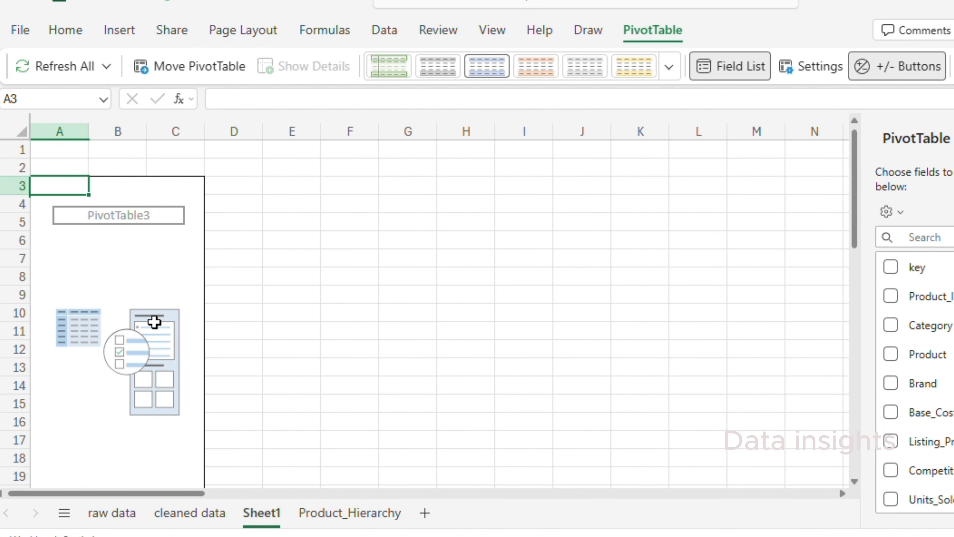
pyautogui.click(944, 328)
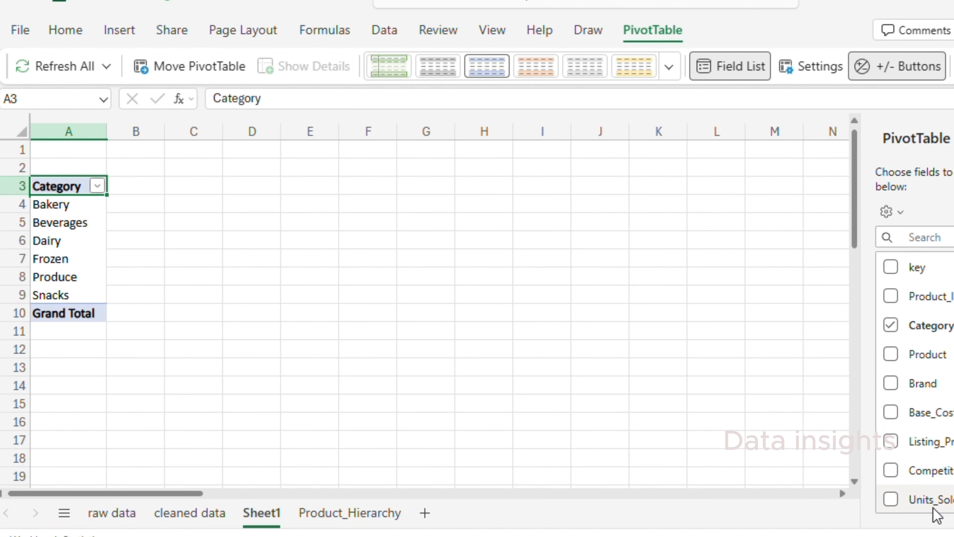
pyautogui.scroll(-5, 943, 453)
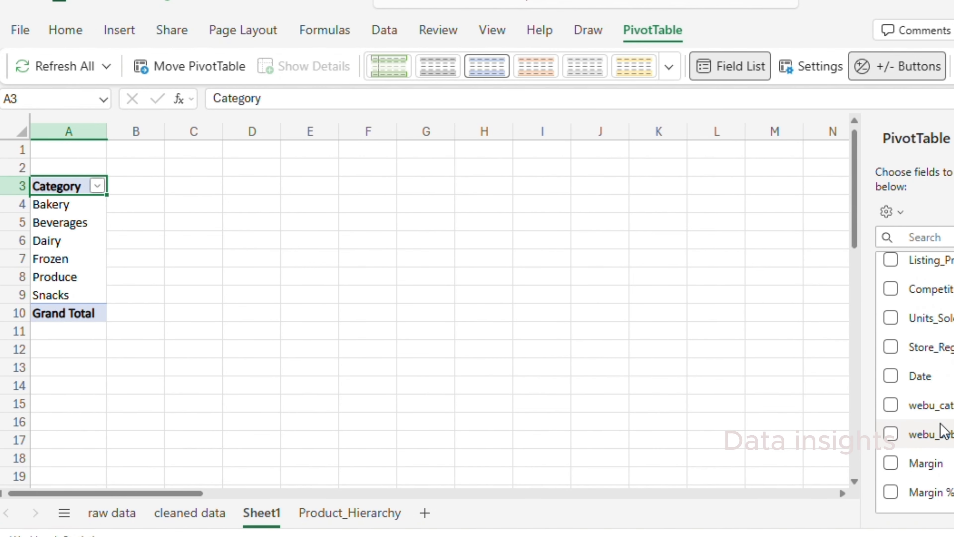
pyautogui.scroll(-2, 935, 440)
pyautogui.click(890, 470)
pyautogui.click(175, 258)
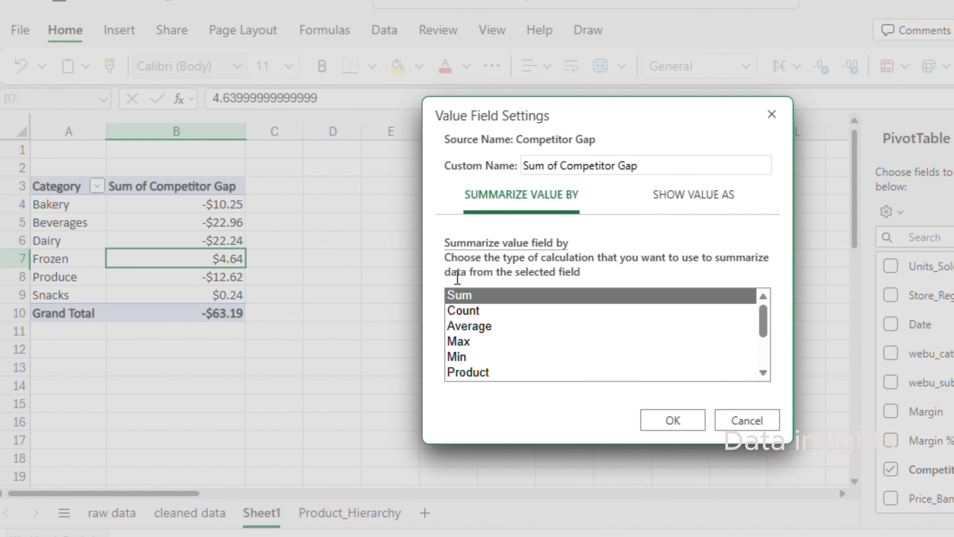
pyautogui.click(470, 326)
pyautogui.click(672, 420)
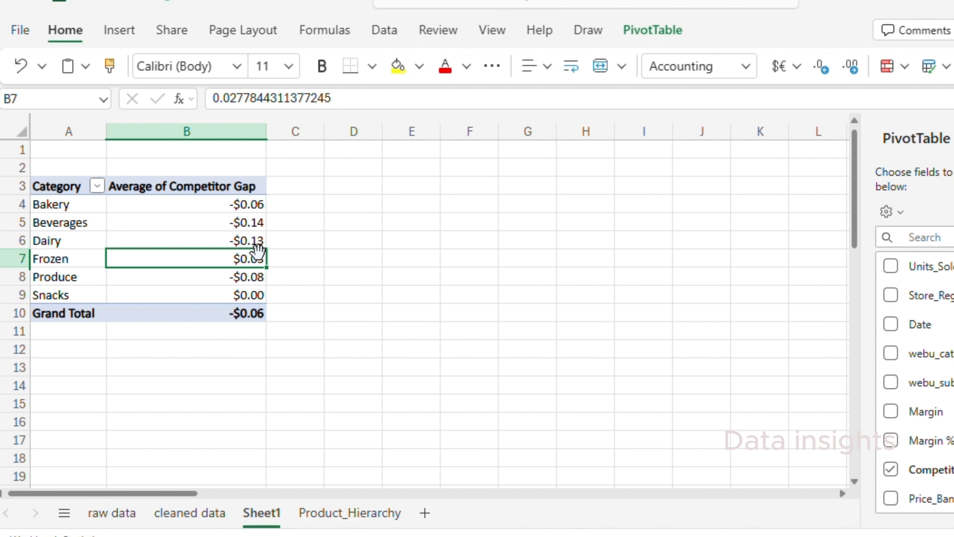
# Step: Rename the PivotTable sheet as "Competitor Gap by Category"
pyautogui.press('Down')
pyautogui.press('Down')
pyautogui.rightClick(264, 520)
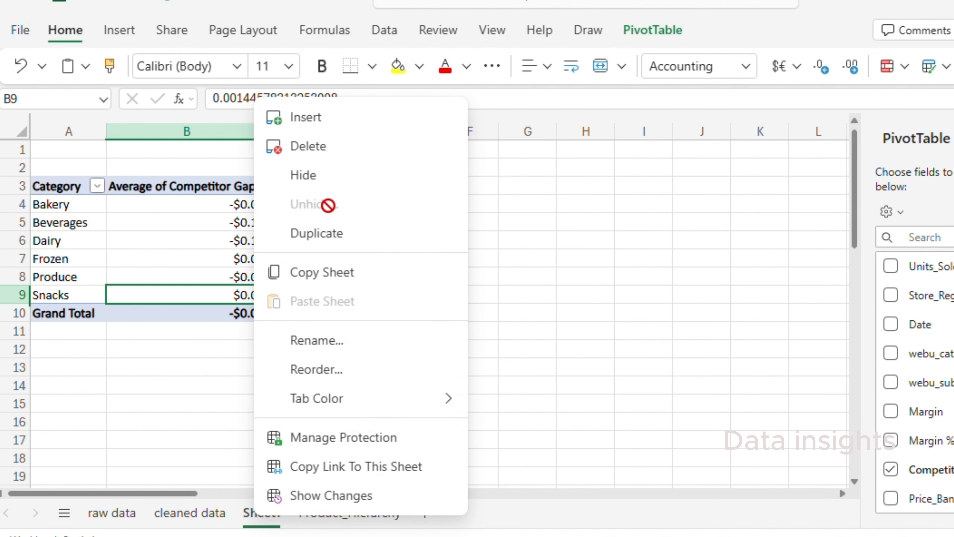
pyautogui.click(326, 344)
pyautogui.write('Competitor Gap by Category')
pyautogui.click(376, 439)
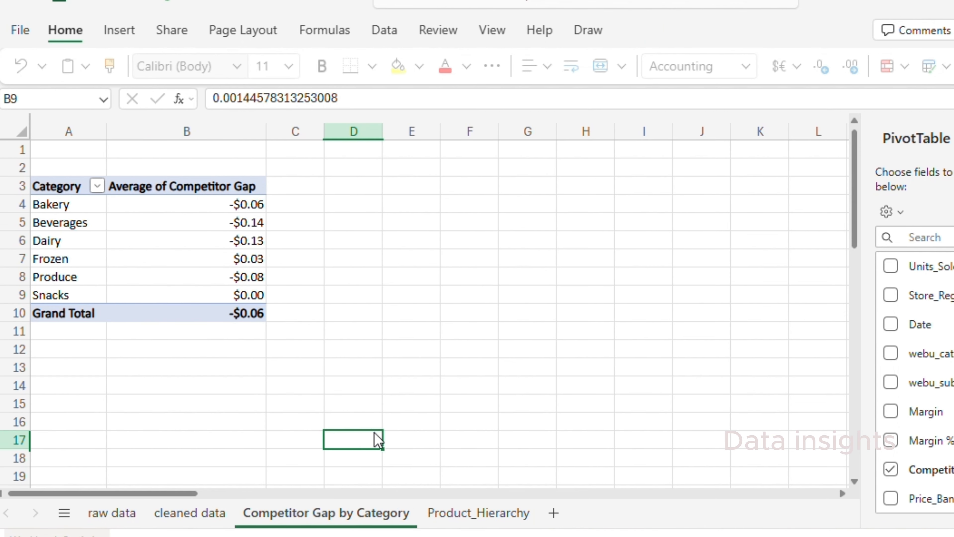
# Step: Create another PivotTable on a new worksheet from cleaned data range $A$1:$Q$1001 and place its sheet after Competitor Gap by Category
pyautogui.click(209, 518)
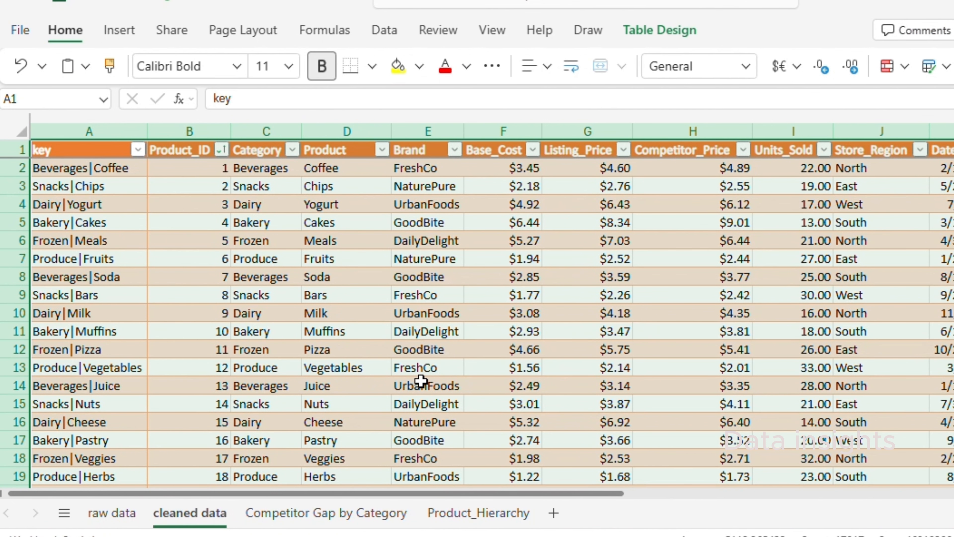
pyautogui.click(118, 32)
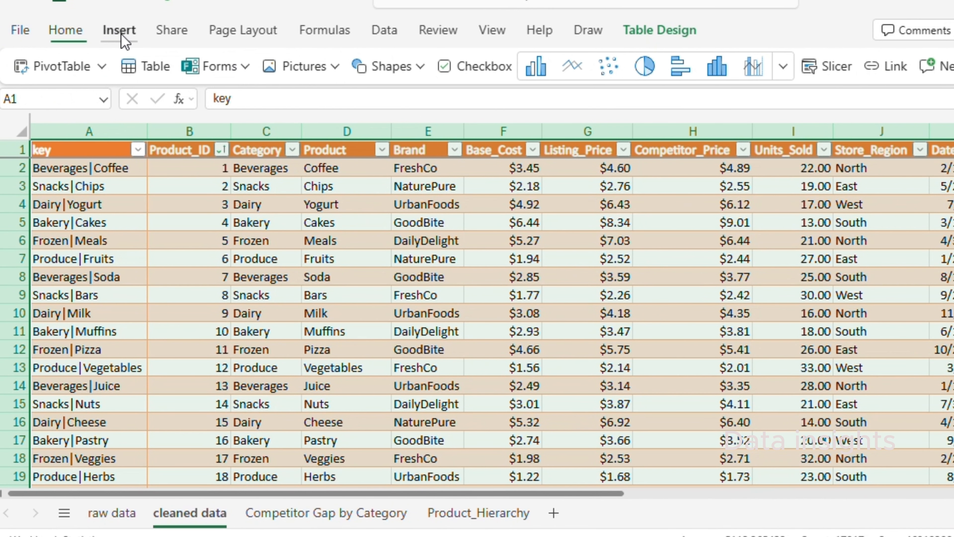
pyautogui.click(68, 67)
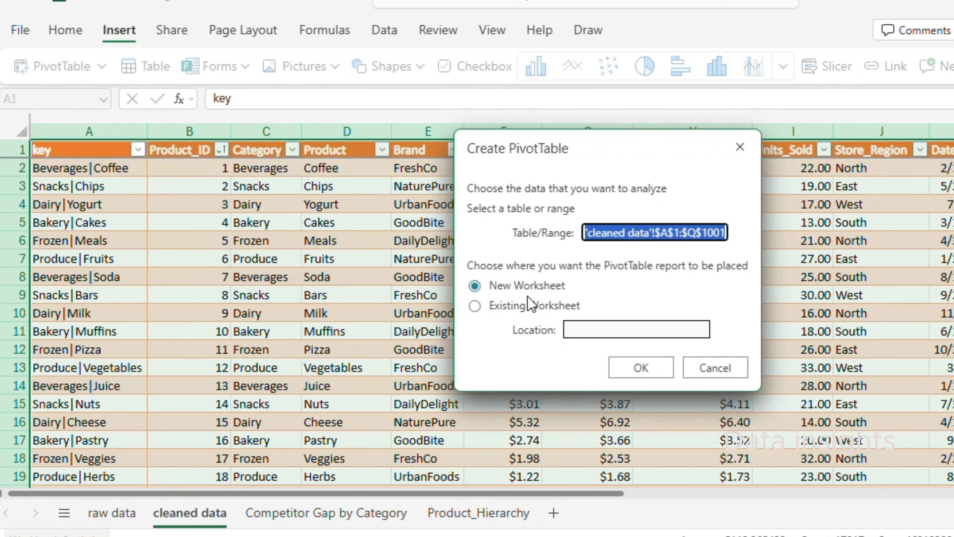
pyautogui.click(641, 367)
pyautogui.moveTo(175, 518); pyautogui.dragTo(436, 527)
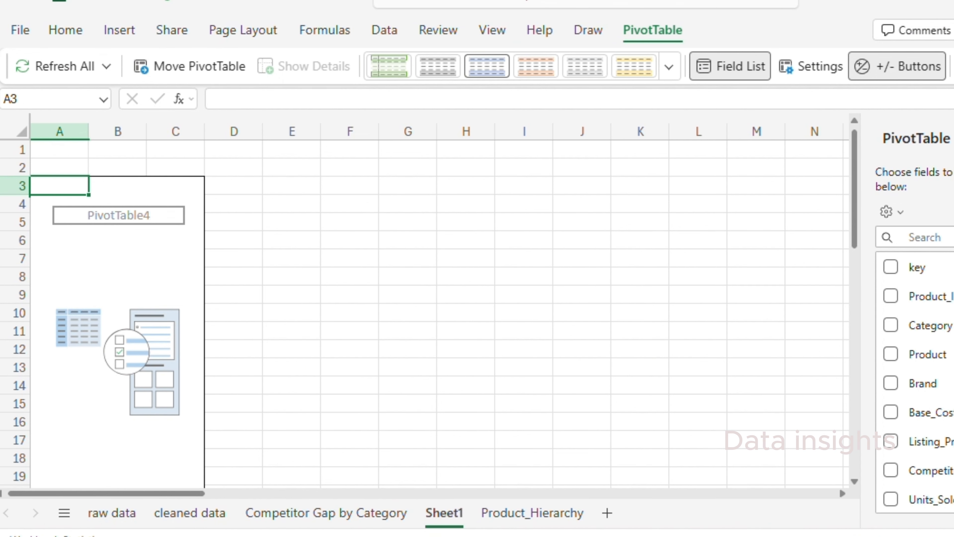
# Step: Build the PivotTable with Product as rows and Margin % summarized by Average
pyautogui.click(890, 354)
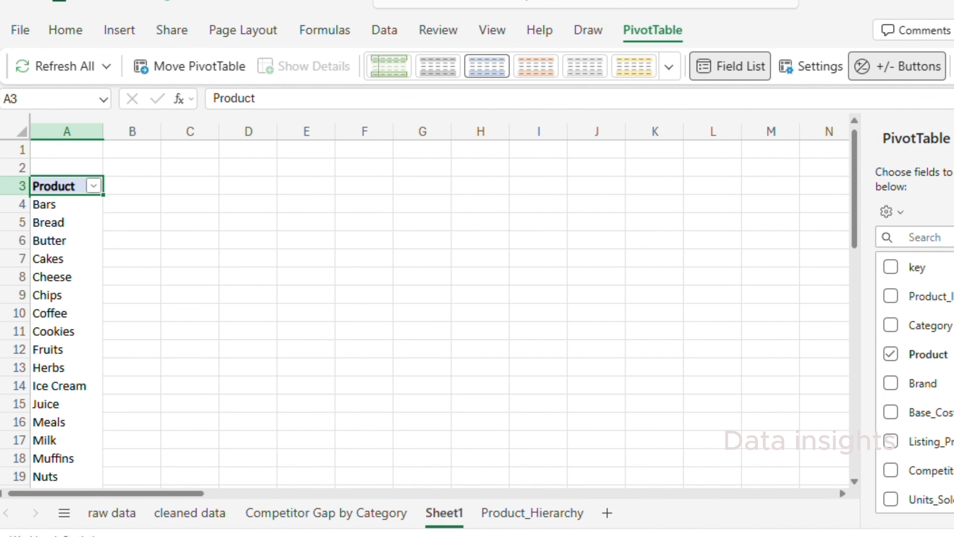
pyautogui.scroll(-2, 891, 503)
pyautogui.scroll(2, 890, 465)
pyautogui.scroll(-2, 894, 466)
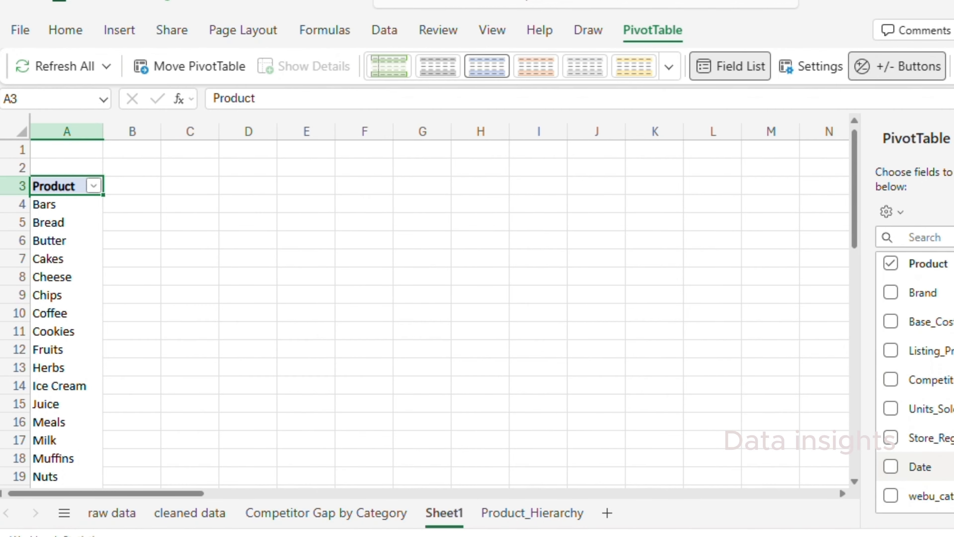
pyautogui.scroll(-3, 920, 462)
pyautogui.click(891, 492)
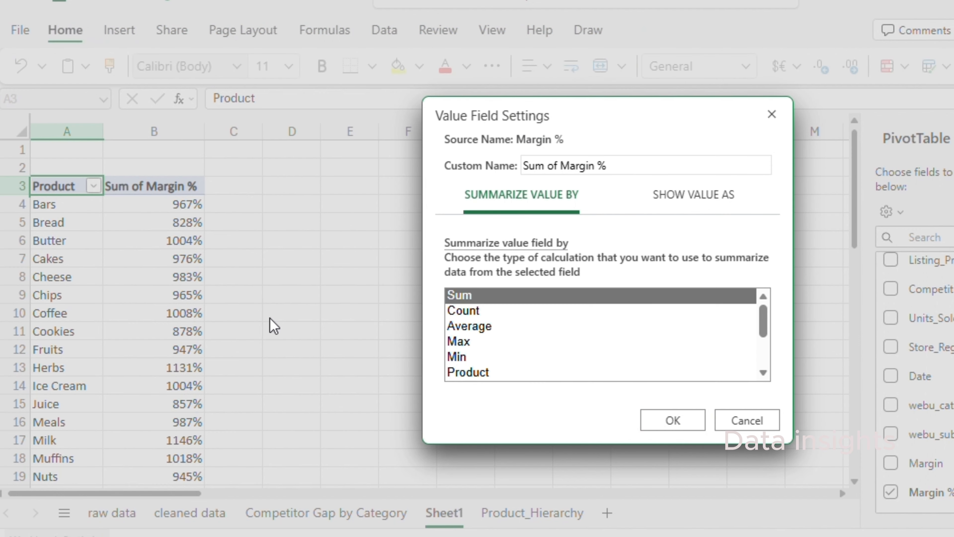
pyautogui.click(488, 330)
pyautogui.click(668, 420)
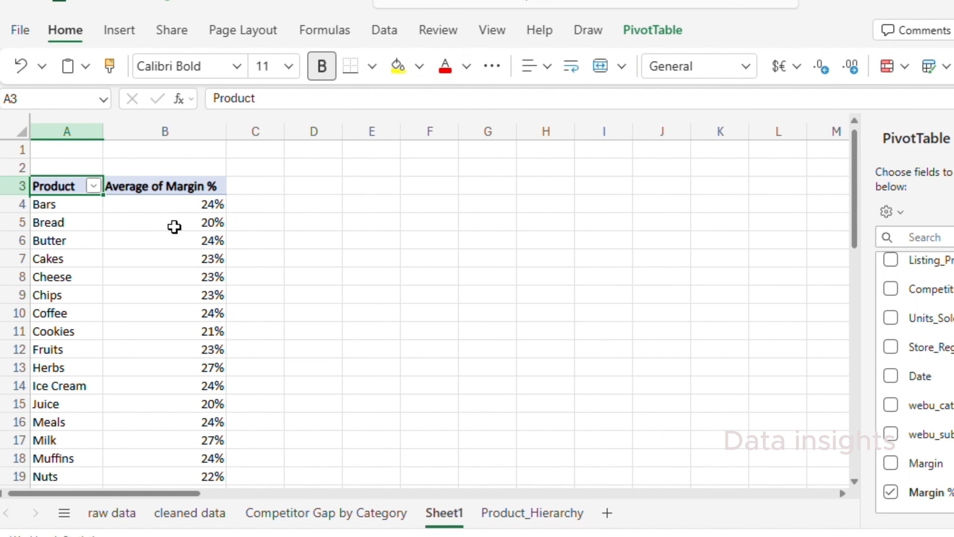
# Step: Rename the product PivotTable's sheet as "Margin % by Product"
pyautogui.rightClick(451, 517)
pyautogui.click(527, 336)
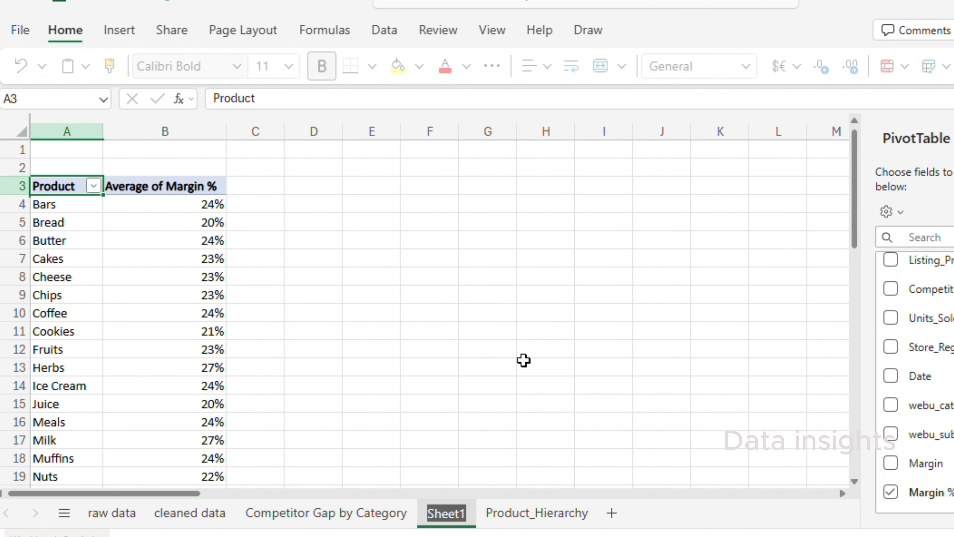
pyautogui.write('Margin % by Product')
# Step: Create a PivotTable on a new worksheet from cleaned data range $A$1:$Q$1001 showing the sum of Units_Sold by Store_Region
pyautogui.click(188, 518)
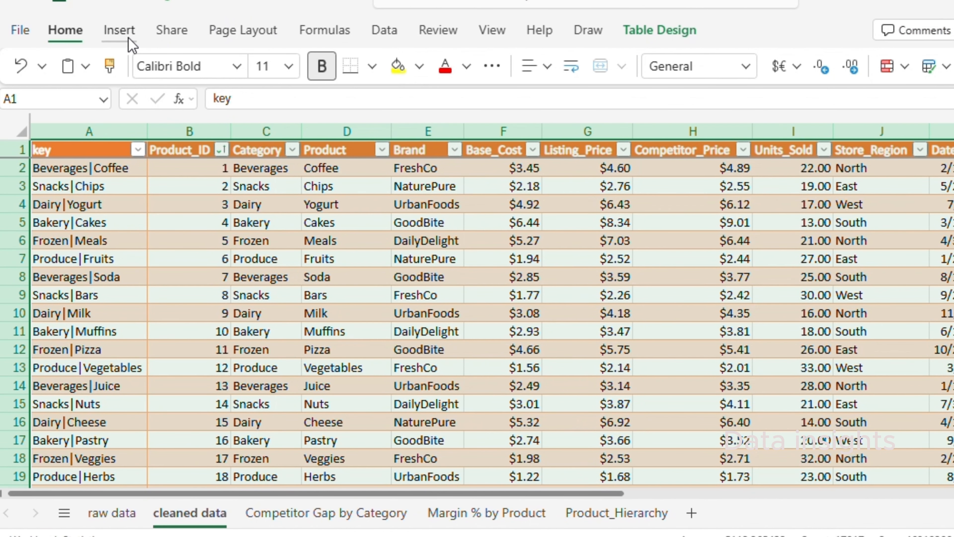
pyautogui.click(121, 32)
pyautogui.click(78, 69)
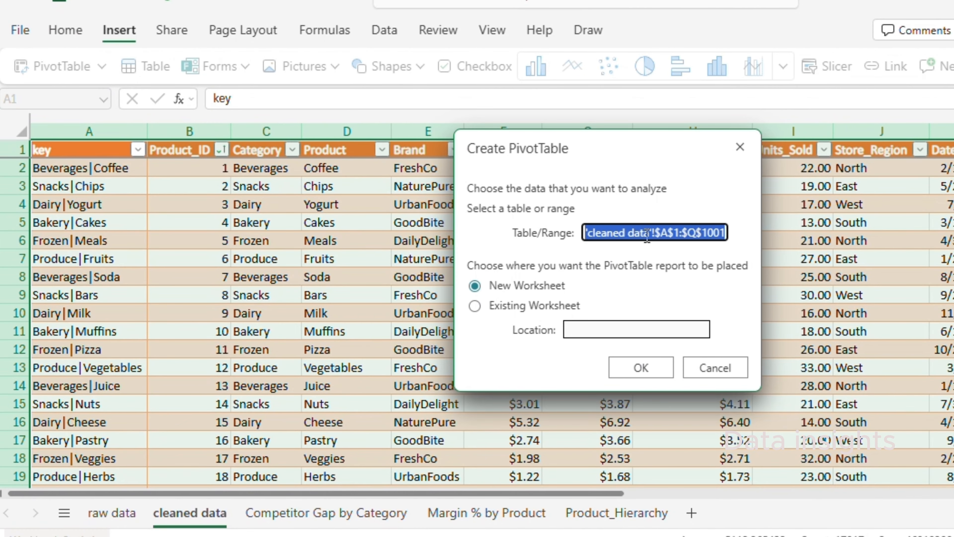
pyautogui.click(641, 367)
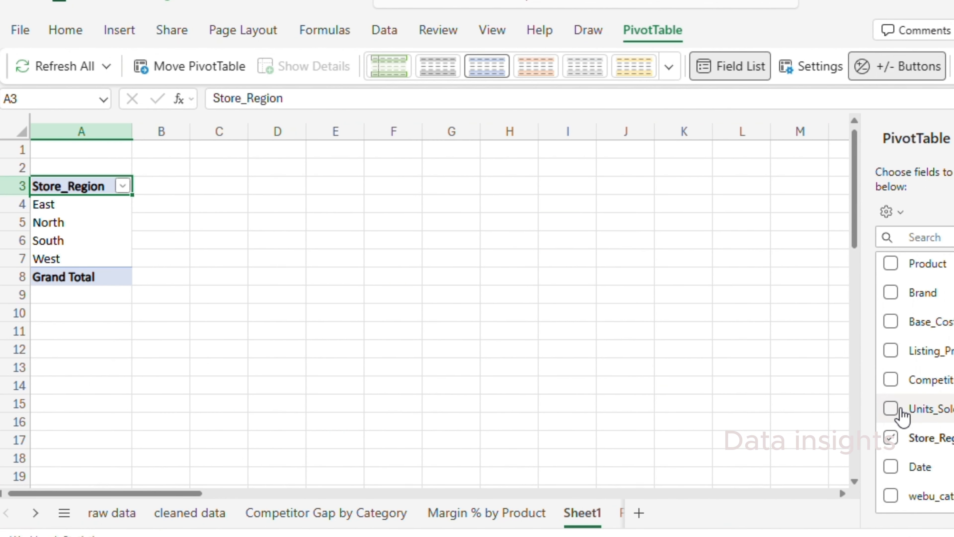
pyautogui.click(892, 408)
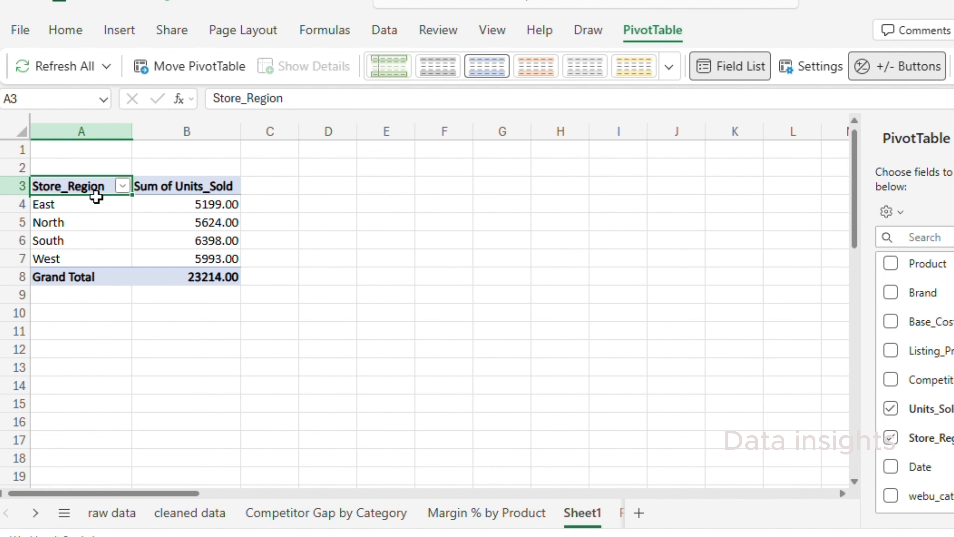
# Step: Rename the region PivotTable's sheet as "Units Sold by Region"
pyautogui.rightClick(582, 514)
pyautogui.click(631, 335)
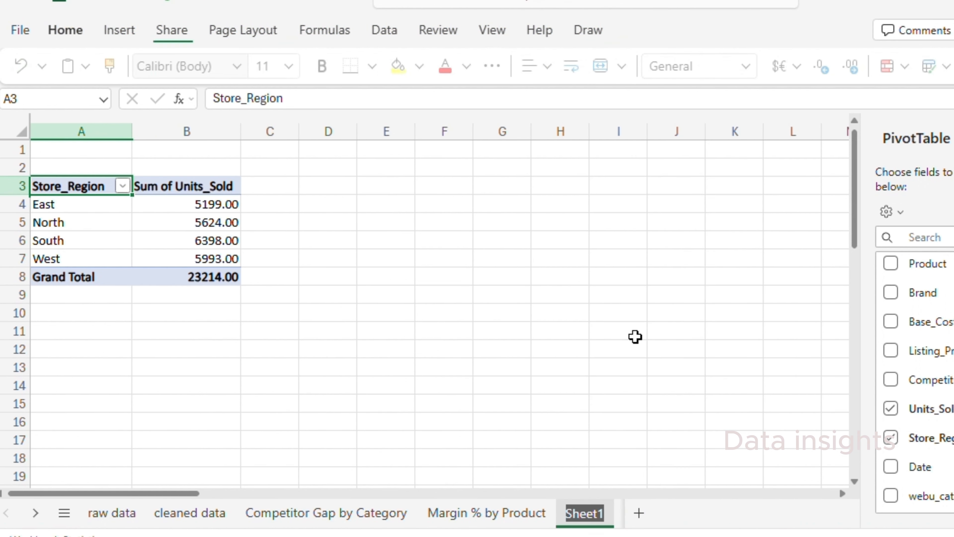
pyautogui.write('Units Sold by Region')
pyautogui.press('Return')
pyautogui.click(549, 436)
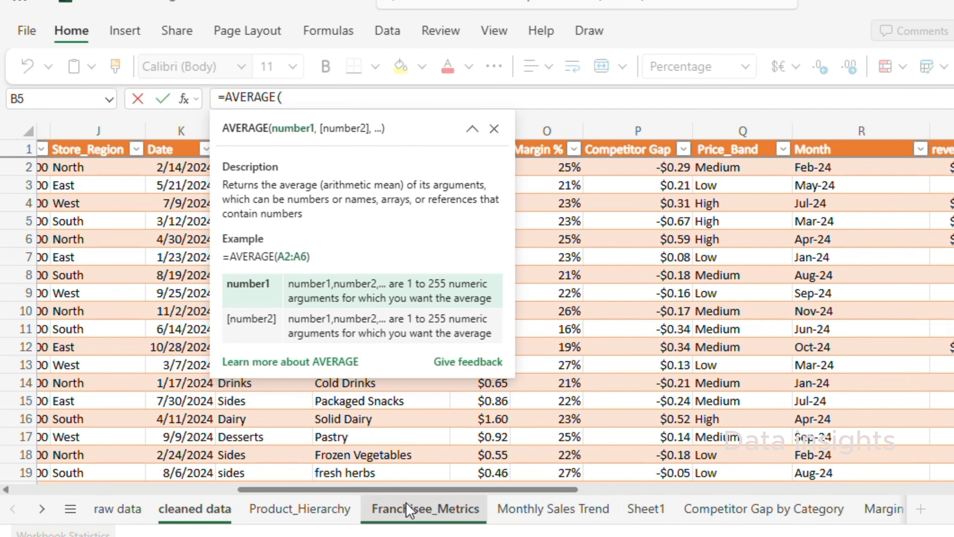
# Step: Complete the Average Margin % formula in B5 of Franchisee_Metrics as =AVERAGE('cleaned data'!O:O)
pyautogui.click(413, 514)
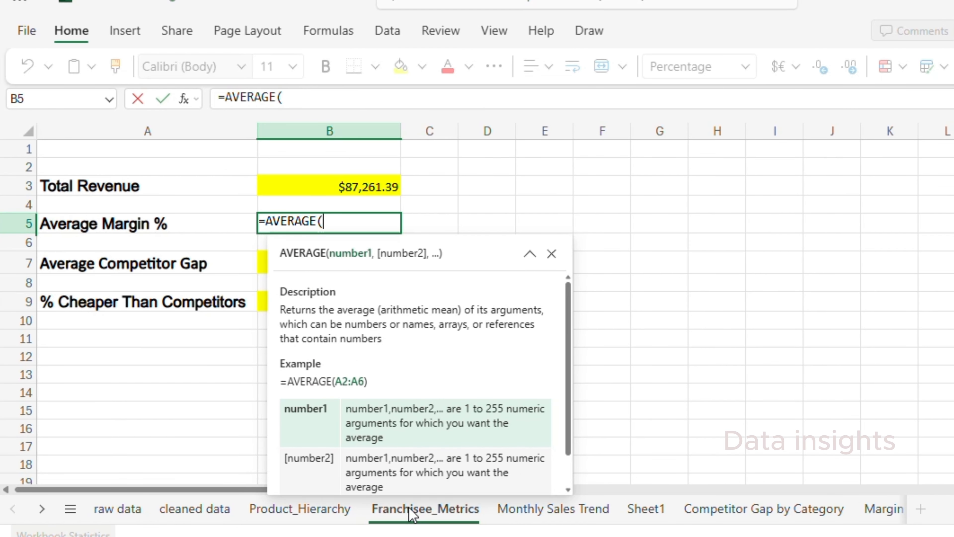
pyautogui.click(195, 514)
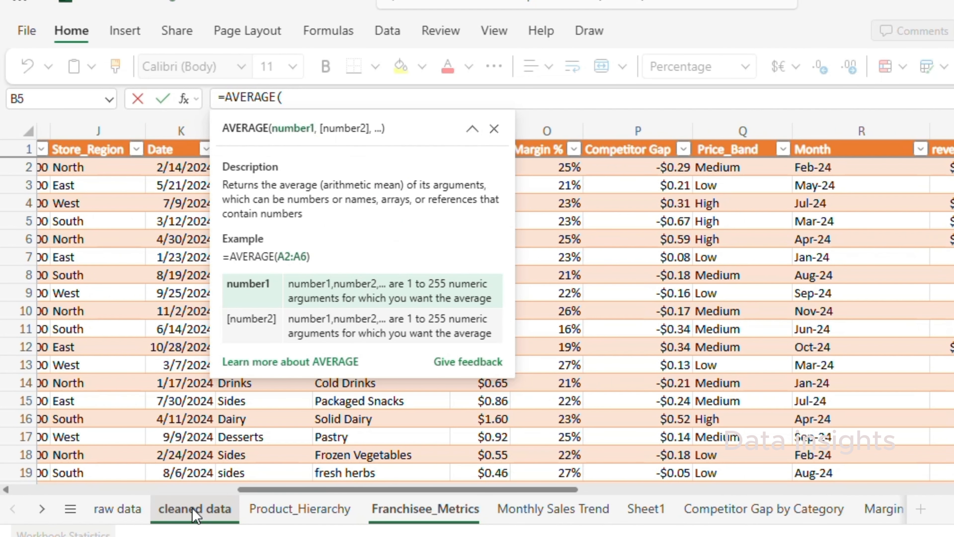
pyautogui.click(549, 129)
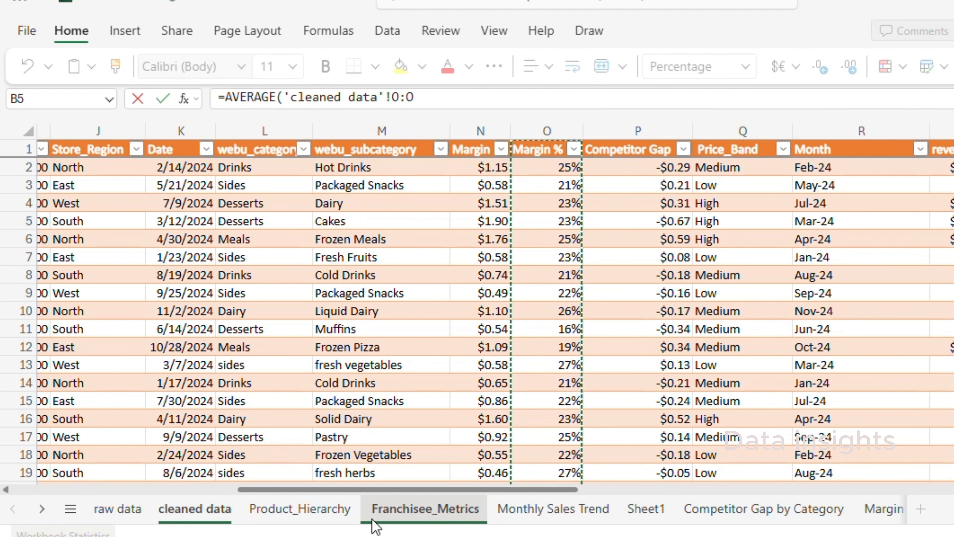
pyautogui.click(418, 519)
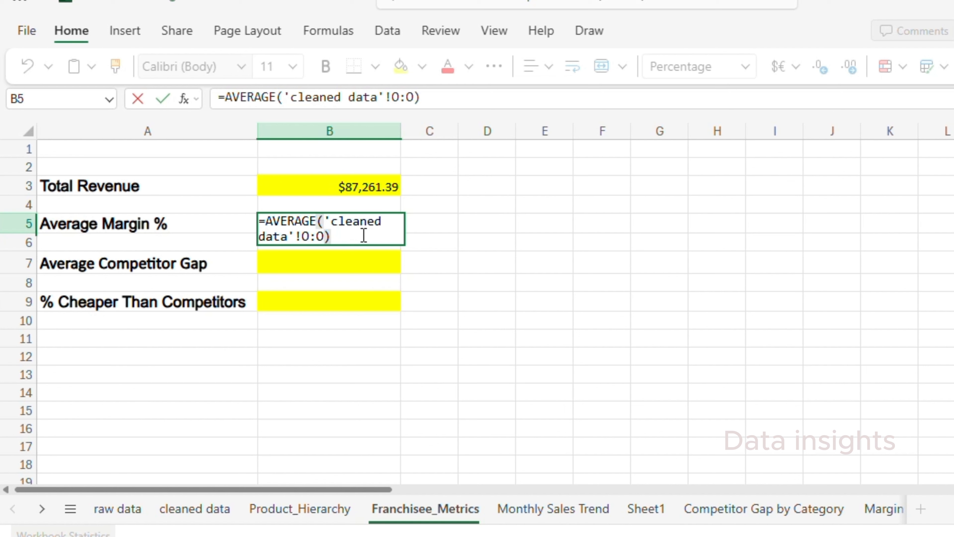
pyautogui.press('Return')
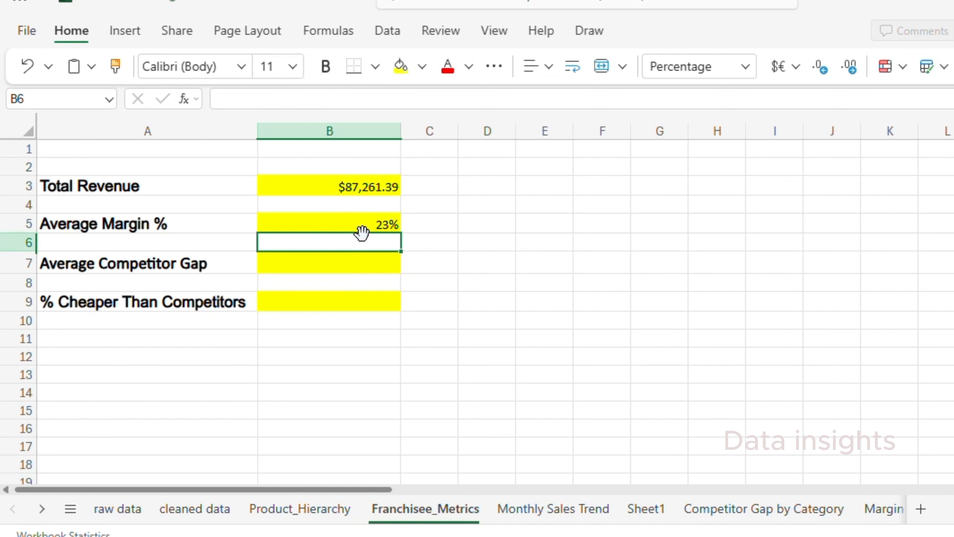
# Step: Examine the Average Margin % formula in B5 and leave it as entered
pyautogui.click(368, 272)
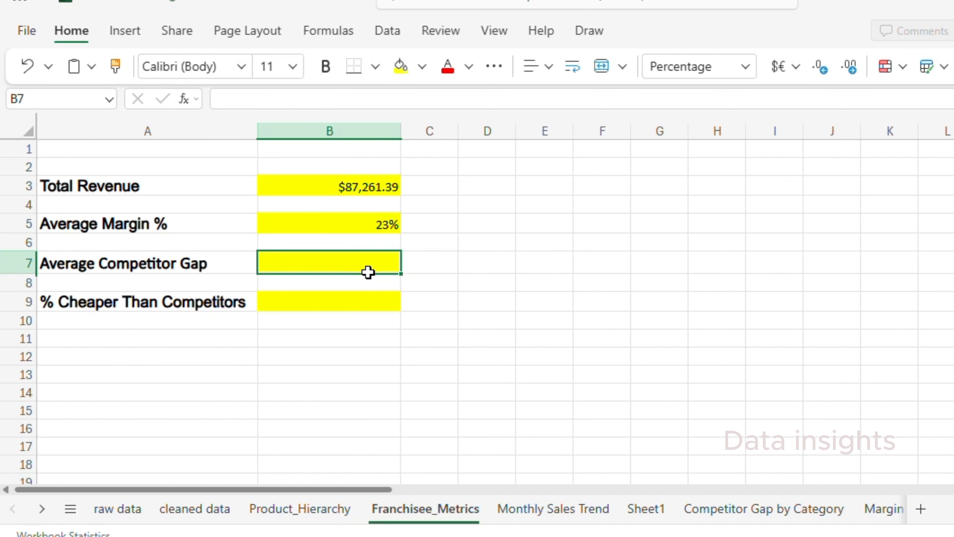
pyautogui.doubleClick(362, 228)
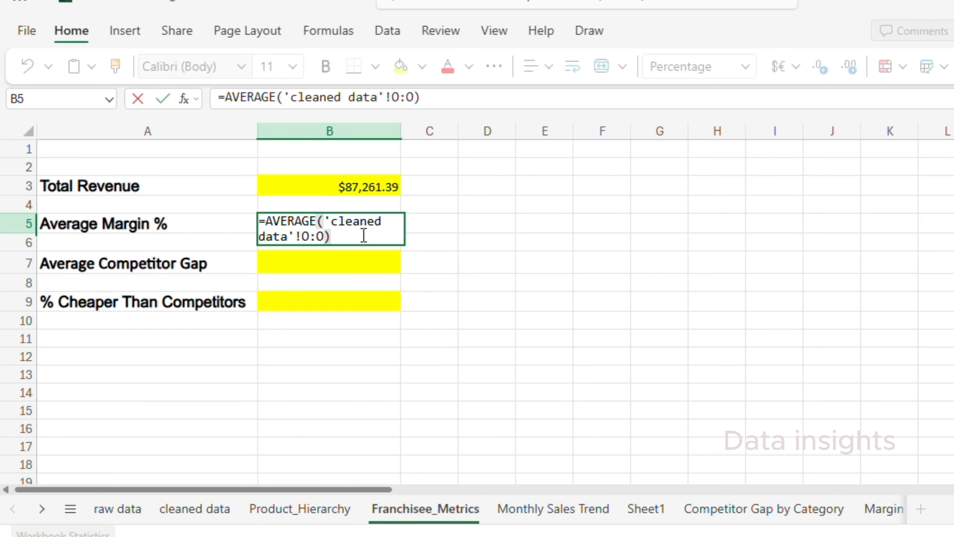
pyautogui.press('Return')
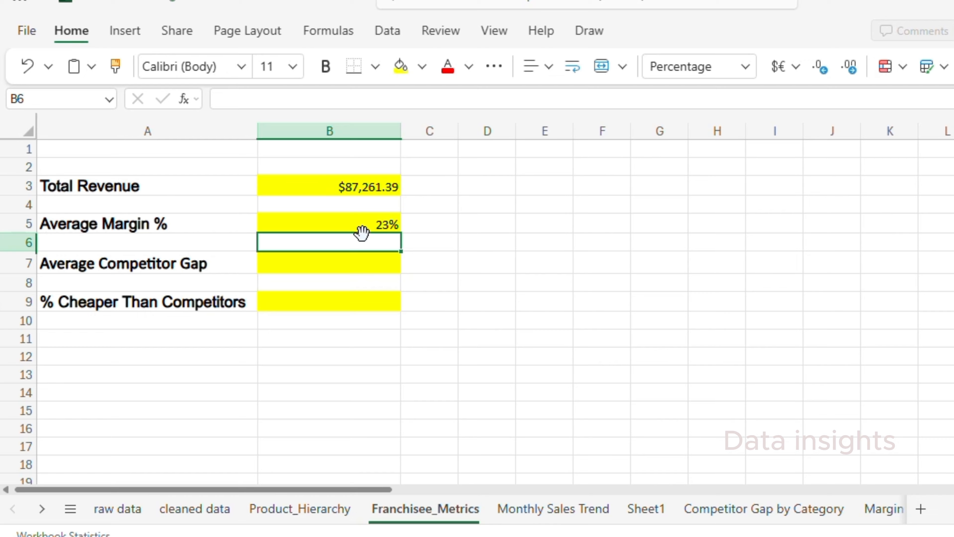
# Step: Calculate the Average Competitor Gap in B7 of Franchisee_Metrics as the AVERAGE of 'cleaned data'!P:P
pyautogui.click(367, 272)
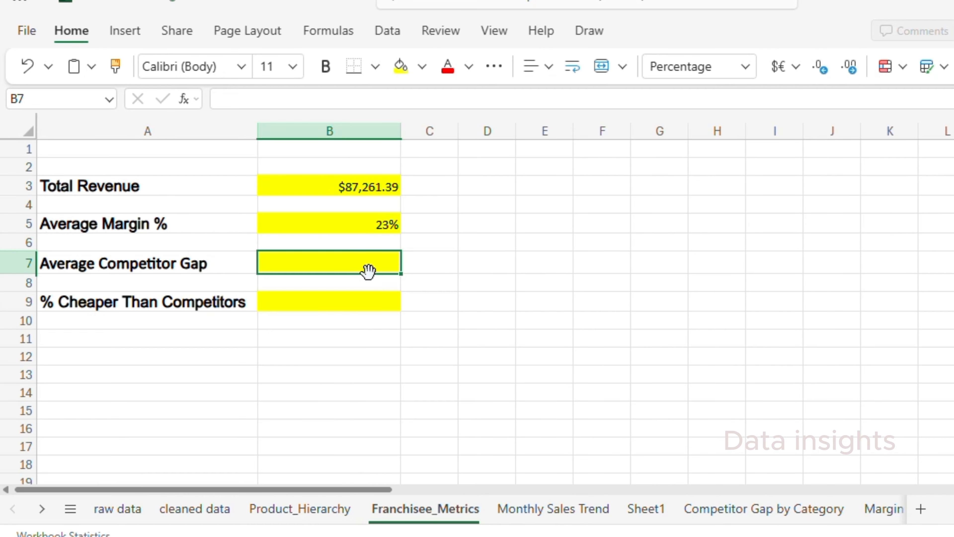
pyautogui.write('=average')
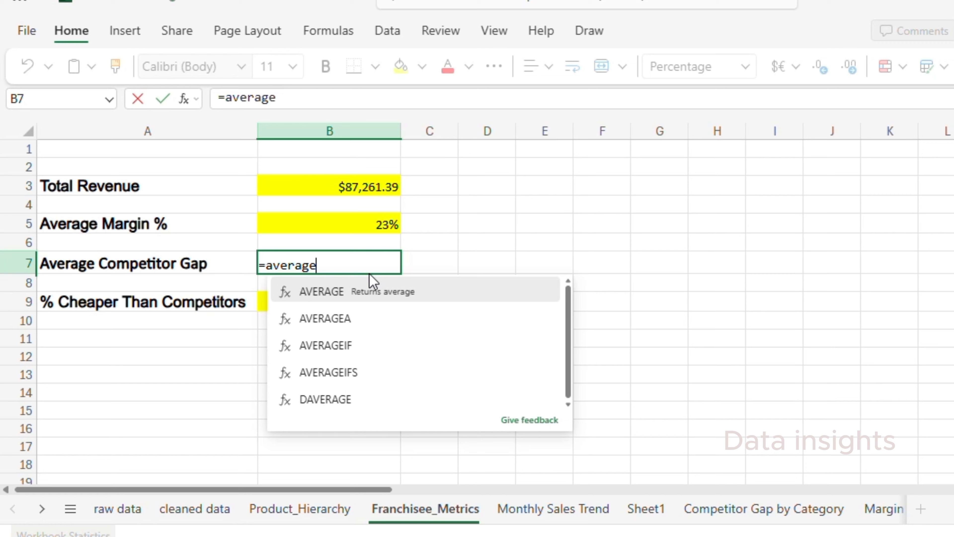
pyautogui.press('Tab')
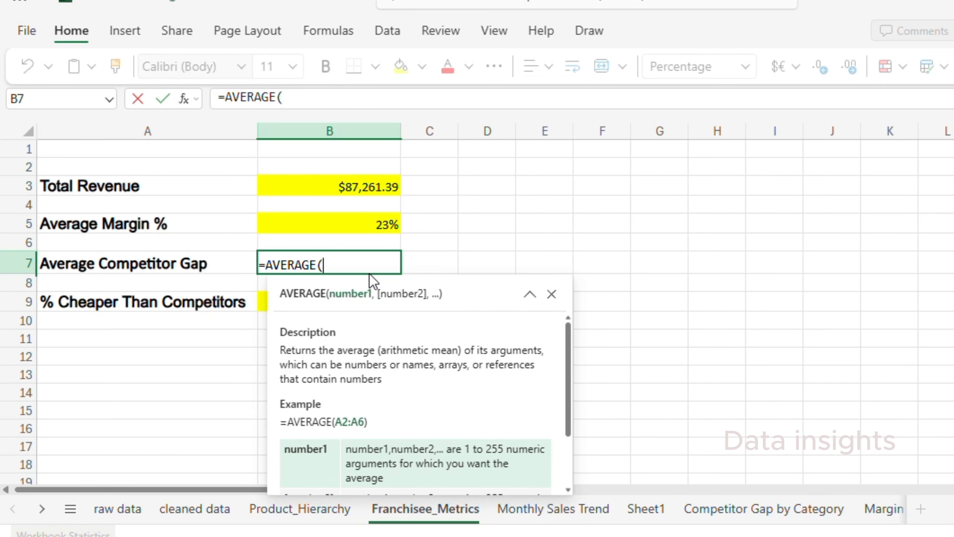
pyautogui.click(184, 514)
pyautogui.click(646, 130)
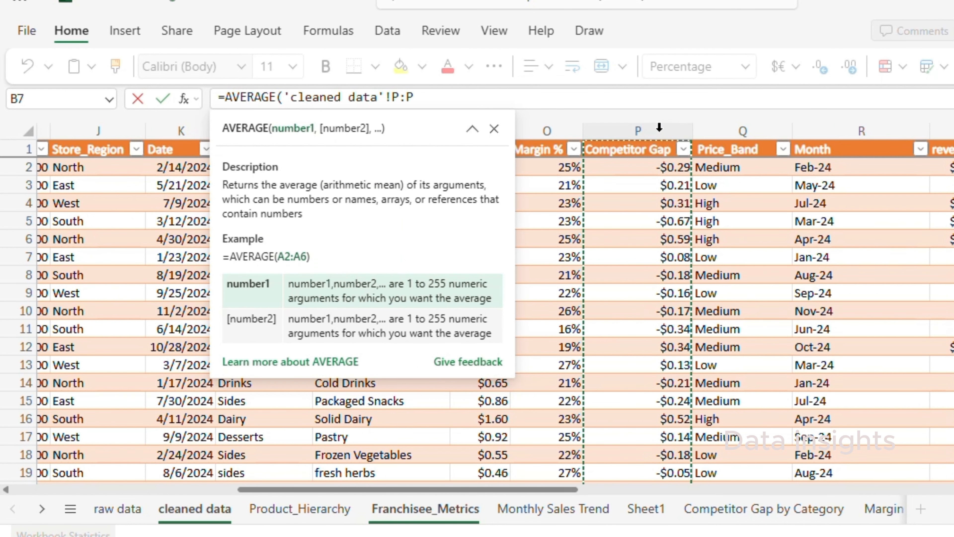
pyautogui.click(442, 509)
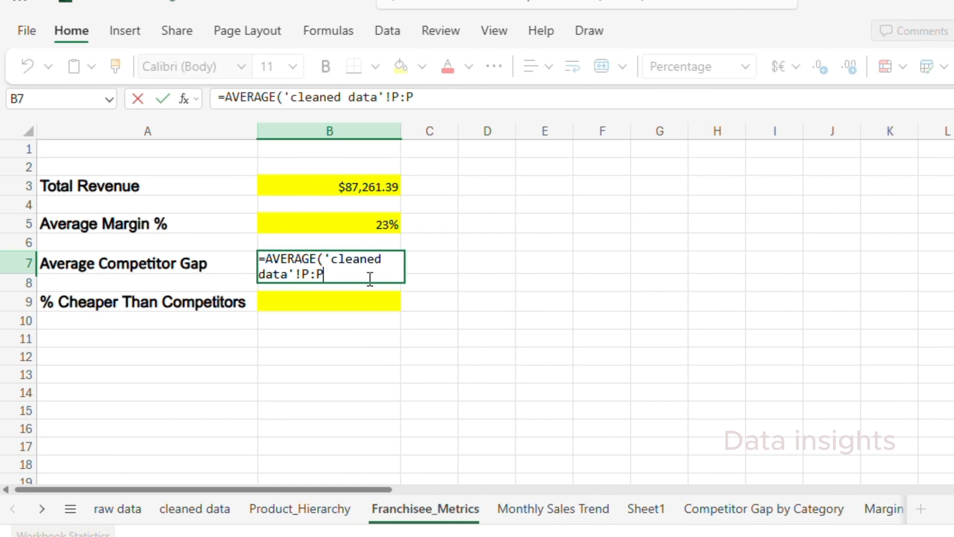
pyautogui.press('Return')
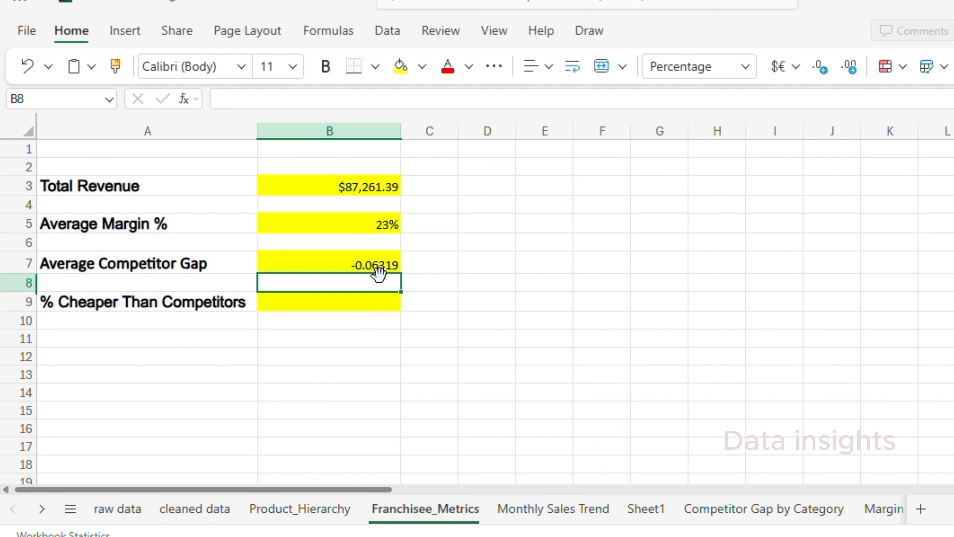
# Step: Enter the % Cheaper Than Competitors formula in B9 as =COUNTIF('cleaned data'!P:P, "<0" ) / COUNTA('cleaned data'!D:D)
pyautogui.click(345, 308)
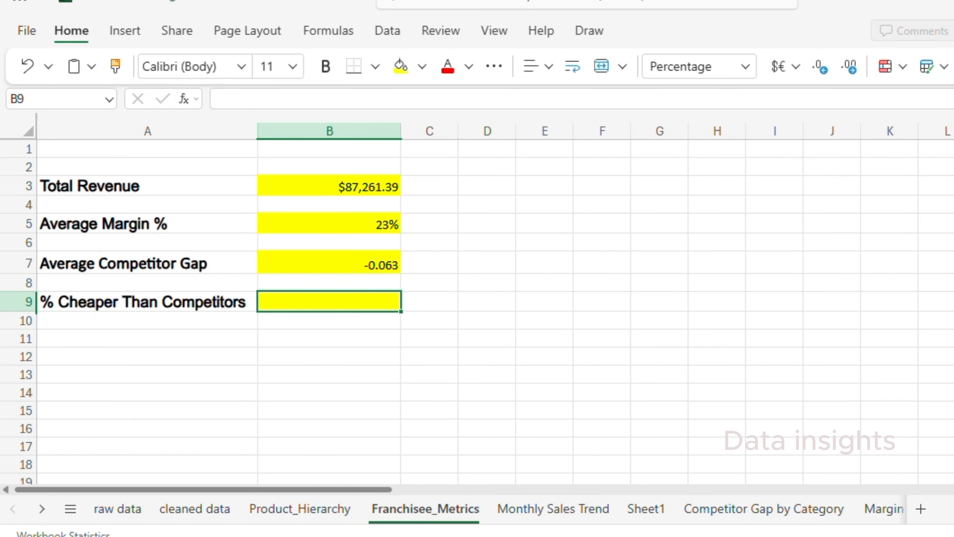
pyautogui.write('=countif')
pyautogui.press('Tab')
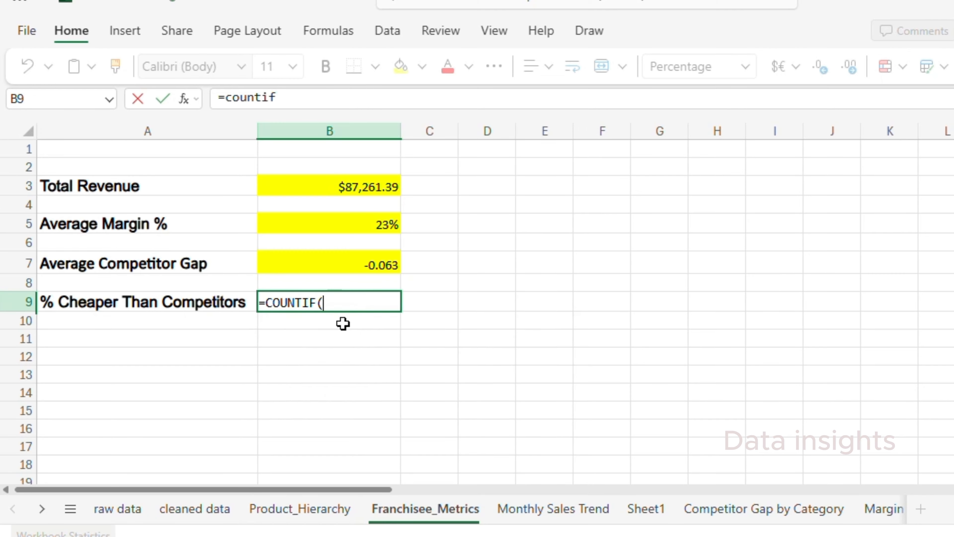
pyautogui.click(217, 520)
pyautogui.click(597, 137)
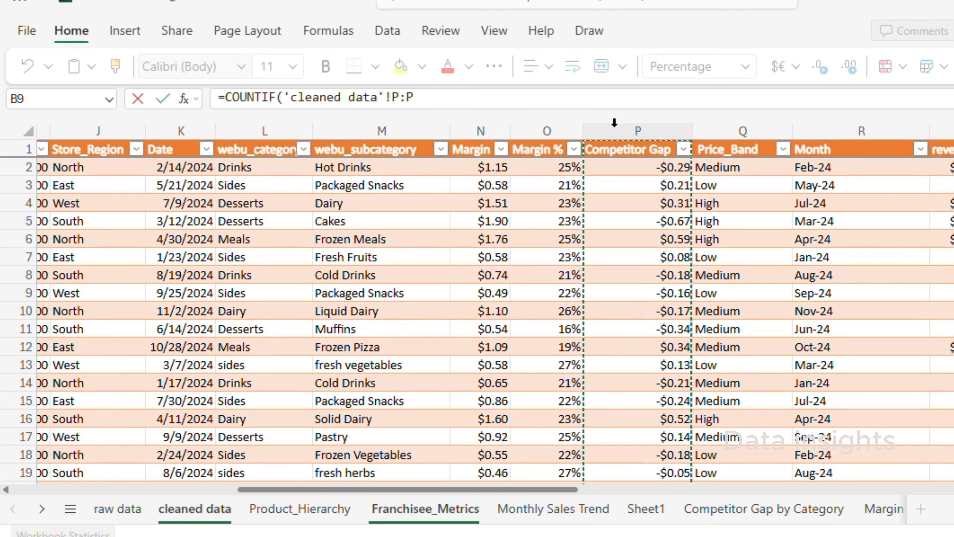
pyautogui.click(413, 514)
pyautogui.write(',')
pyautogui.click(441, 103)
pyautogui.write('"')
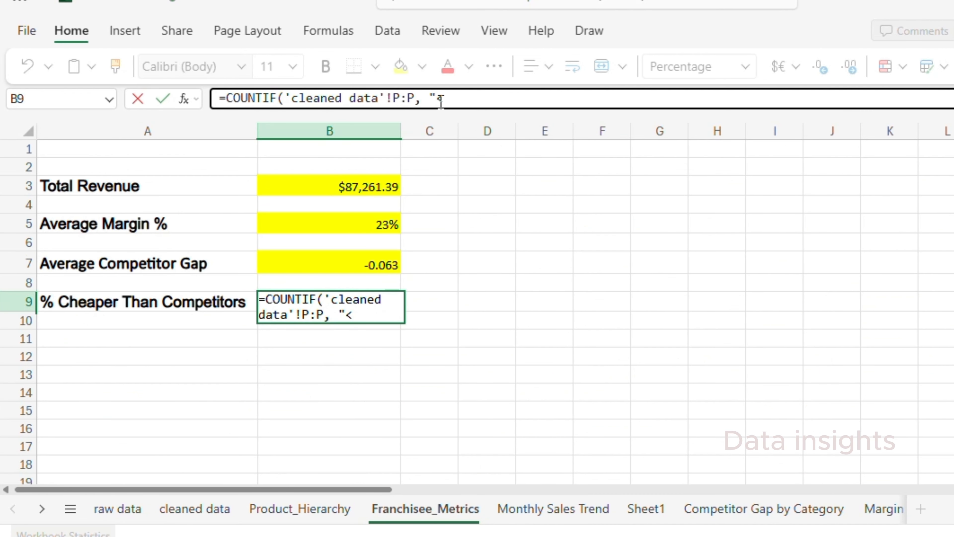
pyautogui.write('<0")/count')
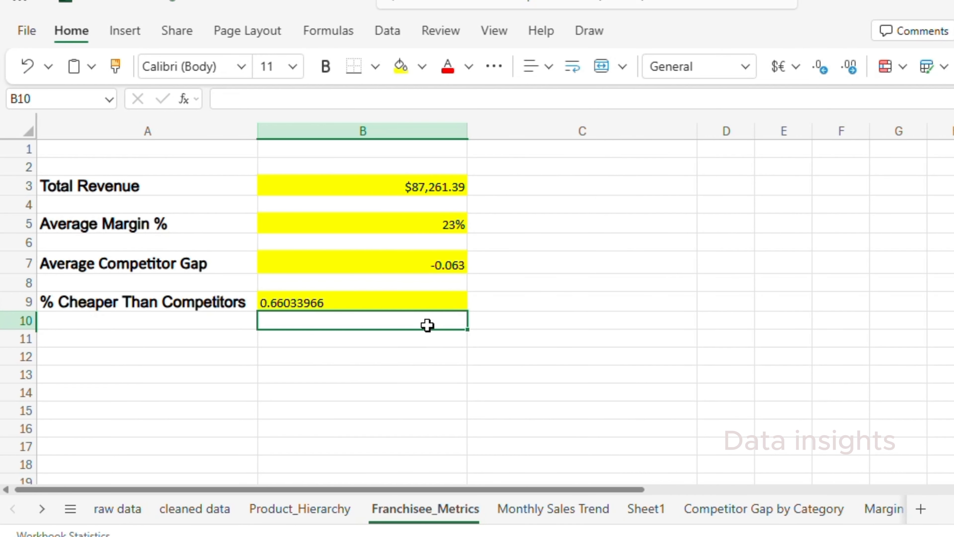
# Step: Format the % Cheaper Than Competitors result in B9 as a percentage
pyautogui.press('Up')
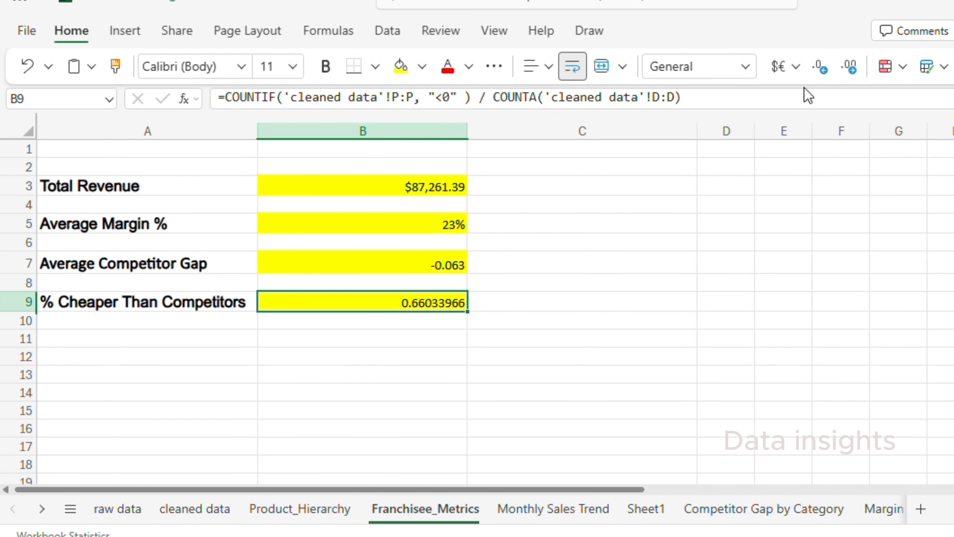
pyautogui.click(745, 66)
pyautogui.click(715, 322)
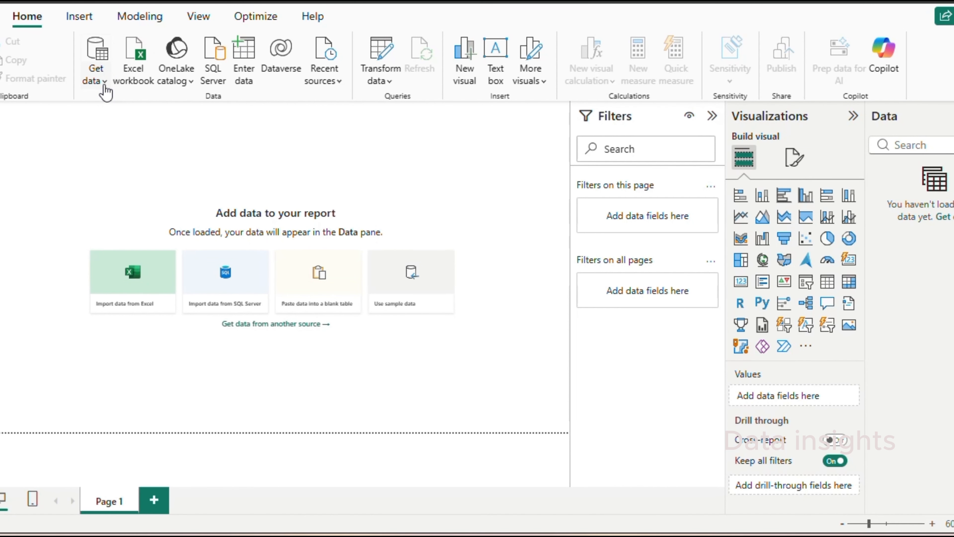
# Step: Switch to Power BI Desktop, import the CSV file raw data 4(cleaned data) from Downloads, and open it in Power Query for transformation
pyautogui.click(106, 92)
pyautogui.click(124, 277)
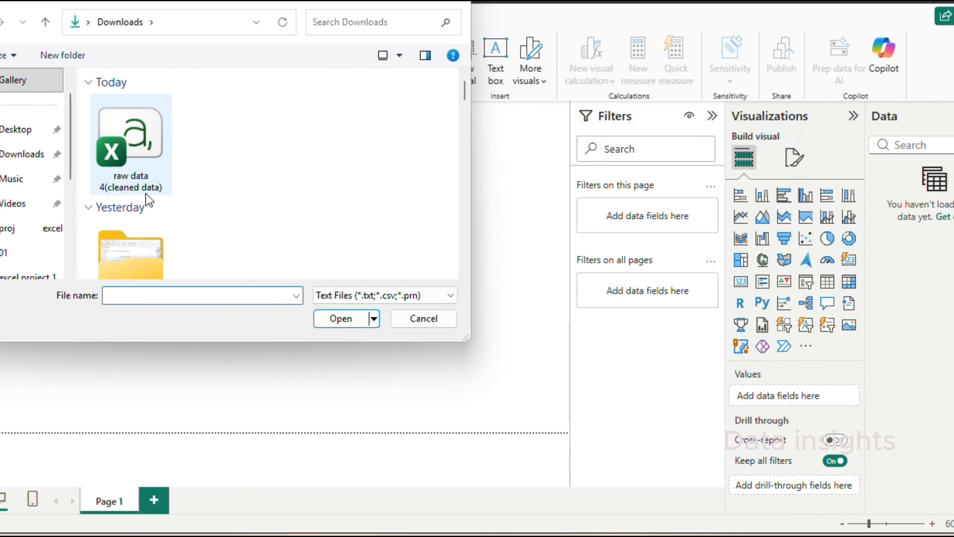
pyautogui.click(147, 150)
pyautogui.click(344, 320)
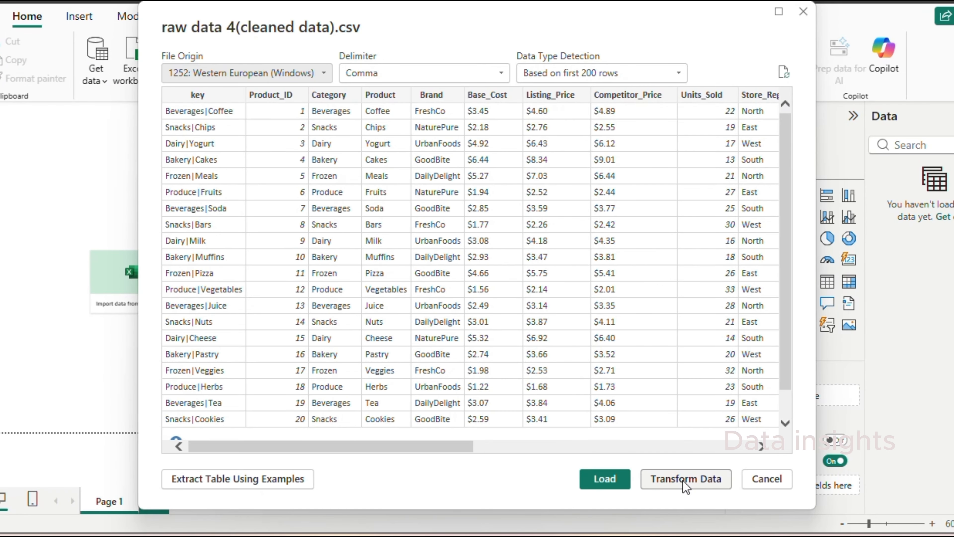
pyautogui.click(686, 479)
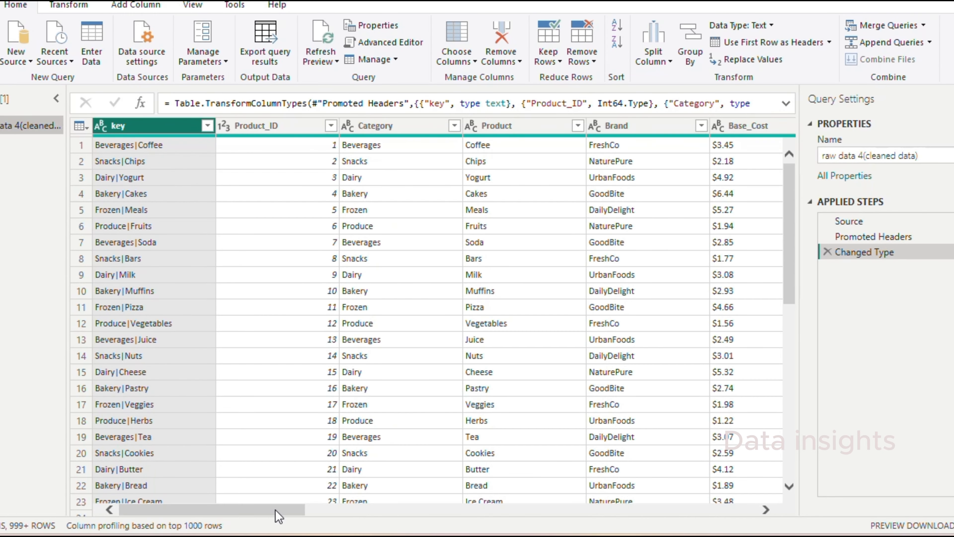
pyautogui.moveTo(276, 510); pyautogui.dragTo(252, 508)
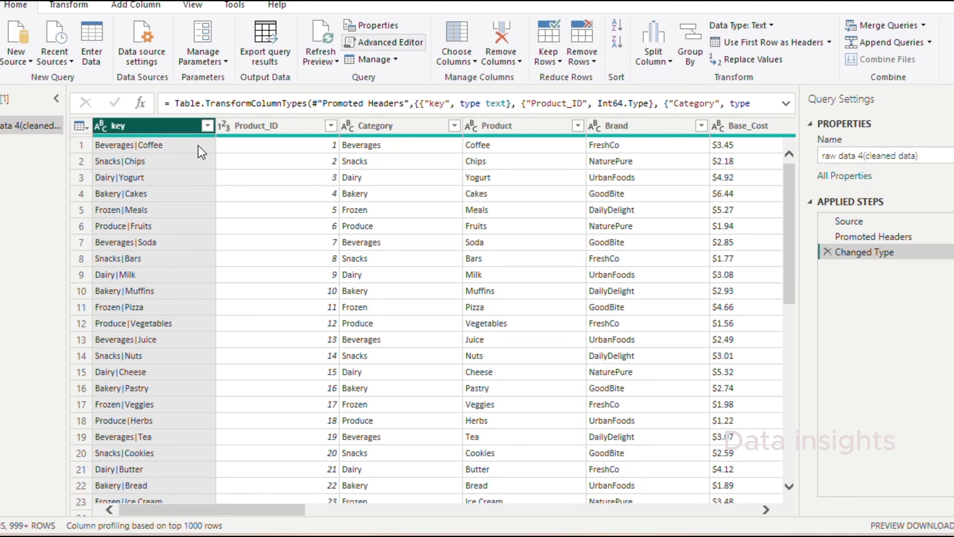
# Step: Check the data types assigned to the Product_ID, Category, Product and Brand columns
pyautogui.click(72, 6)
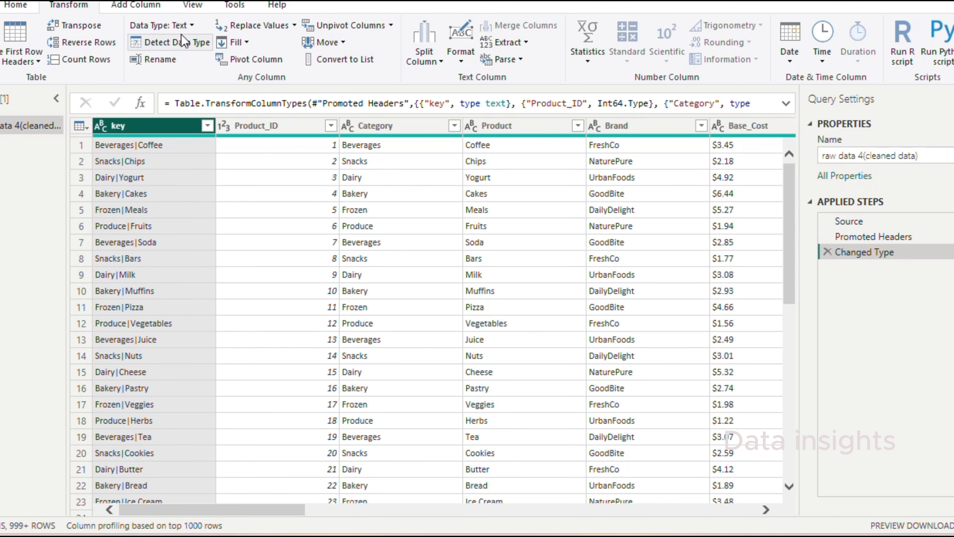
pyautogui.click(268, 125)
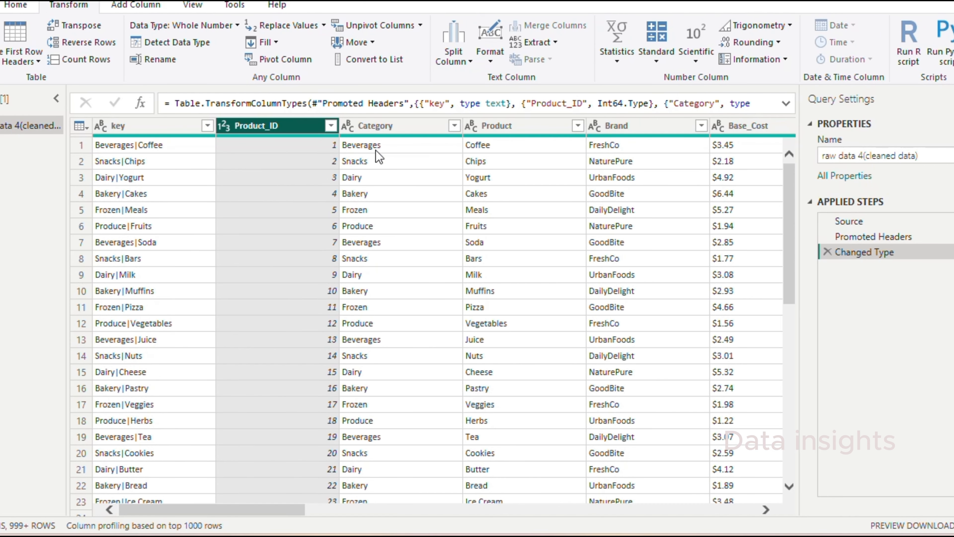
pyautogui.click(377, 126)
pyautogui.click(512, 127)
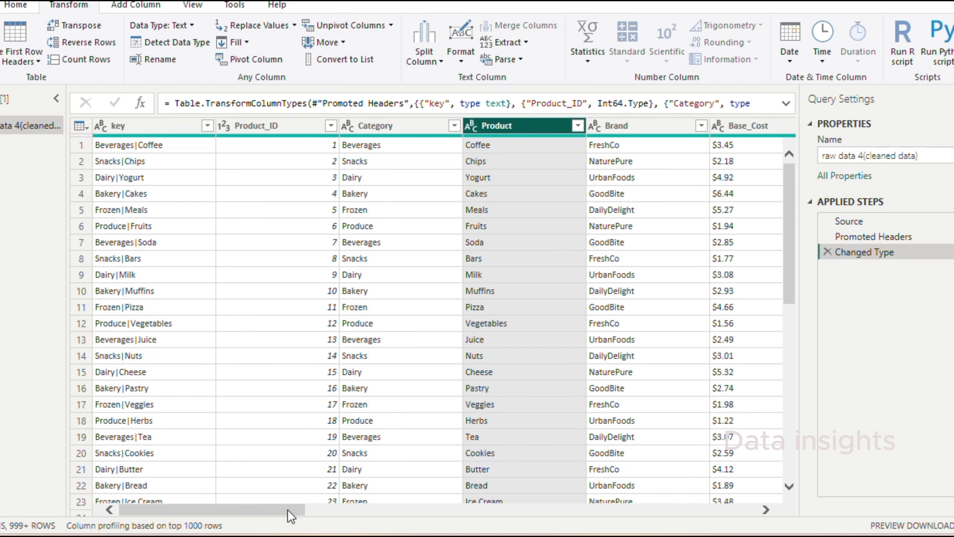
pyautogui.moveTo(288, 510); pyautogui.dragTo(363, 514)
pyautogui.click(378, 127)
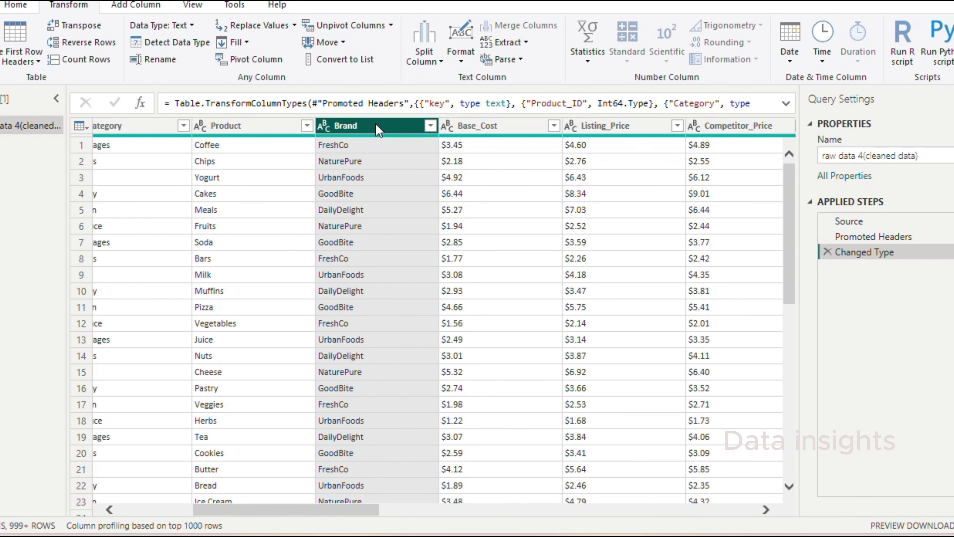
# Step: Convert the Base_Cost column to Decimal Number using the English (United States) locale
pyautogui.click(476, 126)
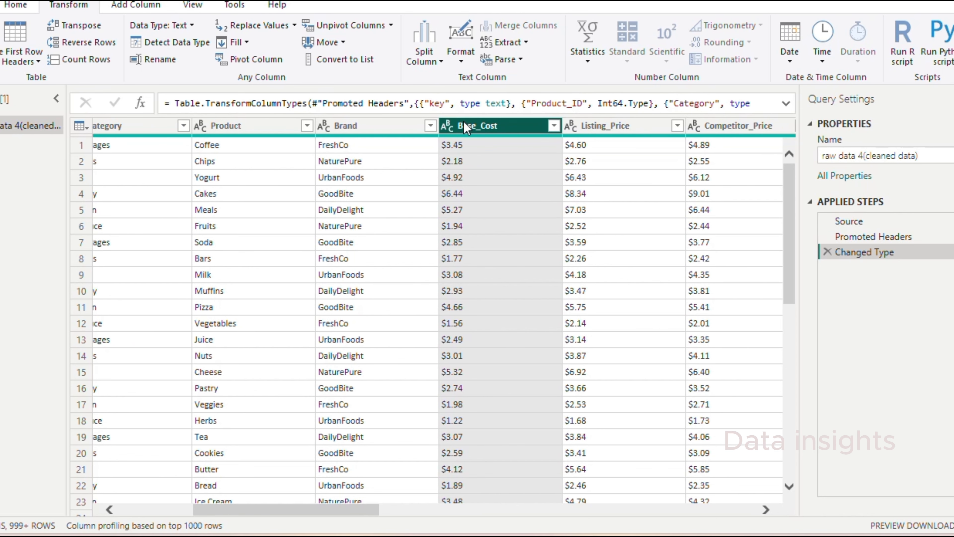
pyautogui.rightClick(484, 127)
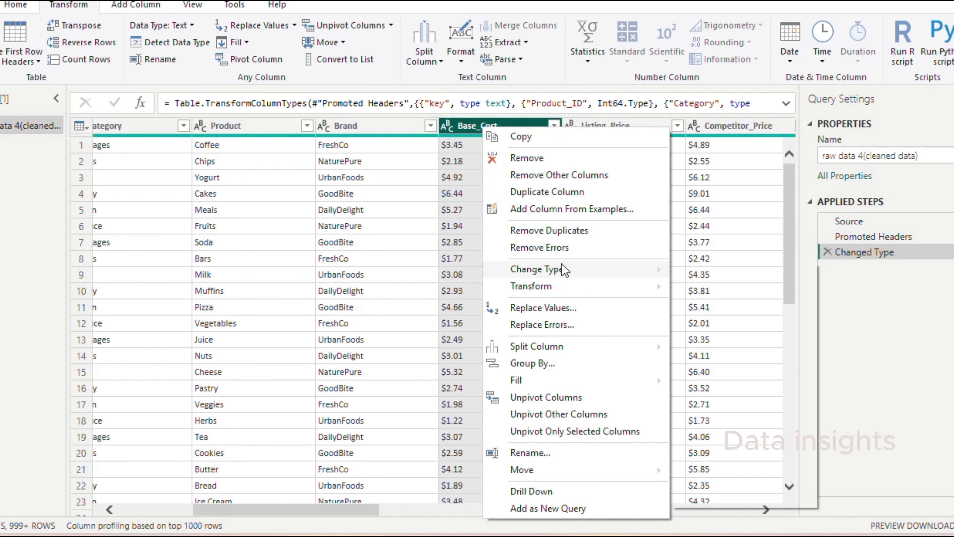
pyautogui.moveTo(565, 271)
pyautogui.click(732, 500)
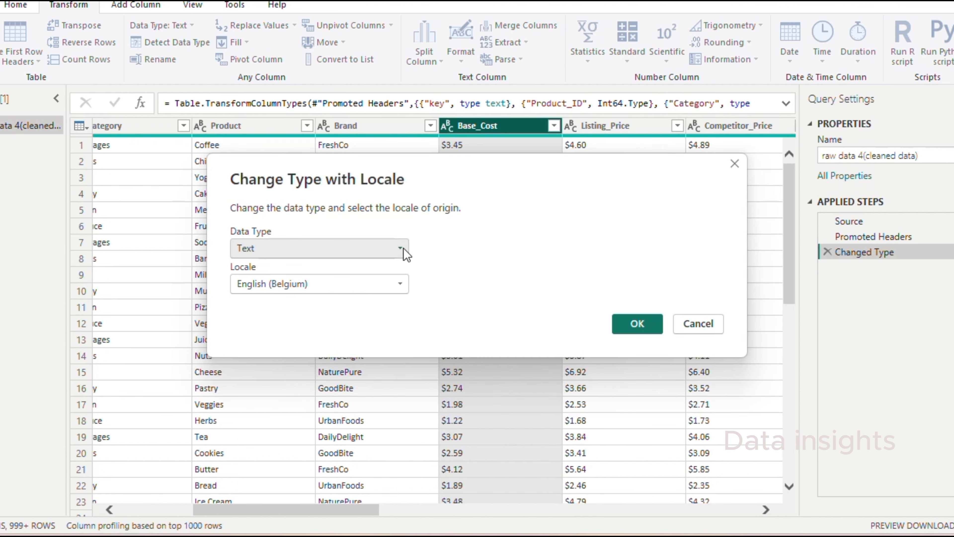
pyautogui.click(403, 248)
pyautogui.click(306, 269)
pyautogui.click(408, 284)
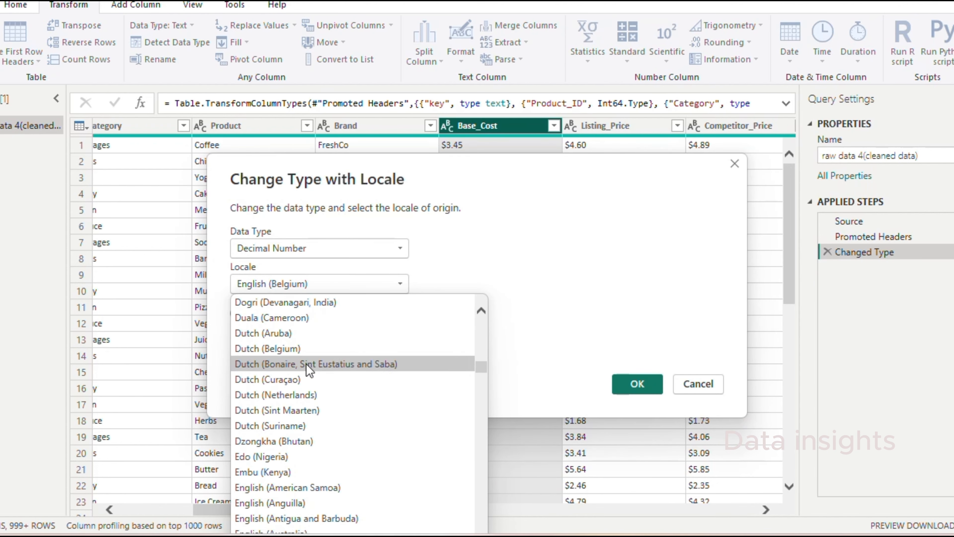
pyautogui.scroll(-10, 315, 413)
pyautogui.scroll(-15, 292, 455)
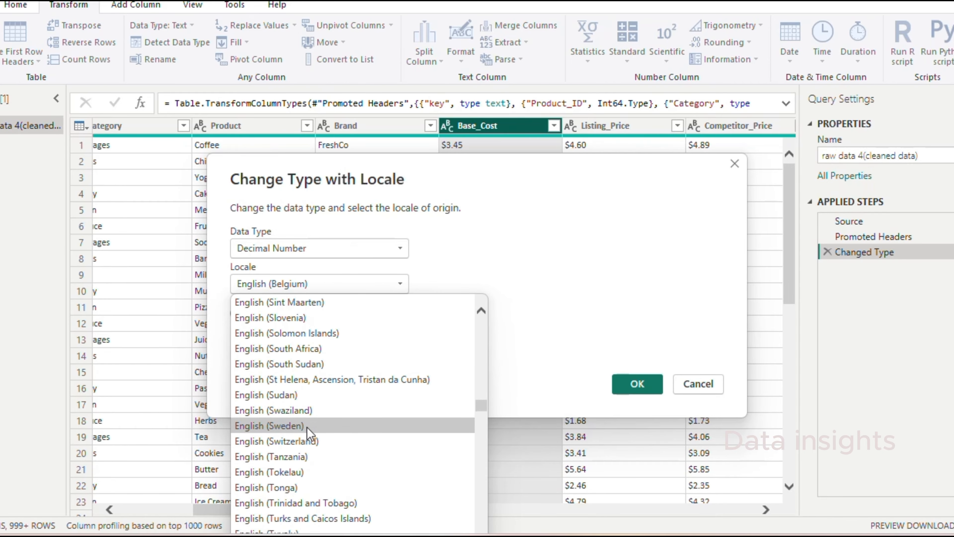
pyautogui.click(313, 411)
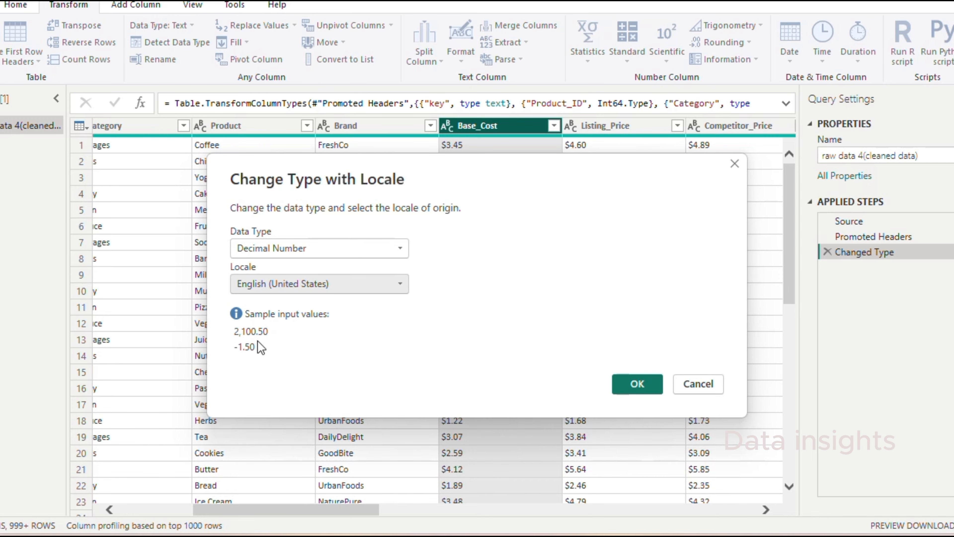
pyautogui.click(637, 384)
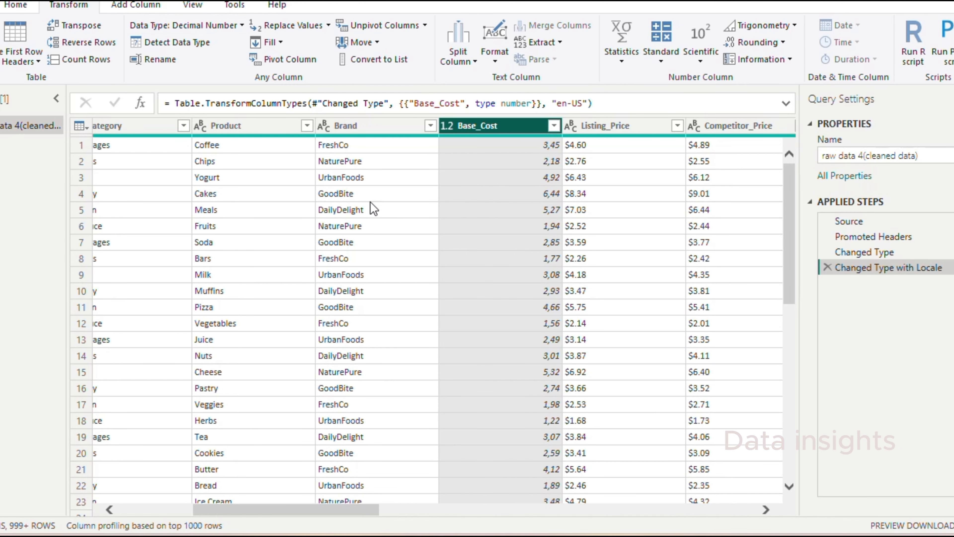
# Step: Convert the Listing_Price column to Decimal Number using the English (United States) locale
pyautogui.moveTo(353, 515); pyautogui.dragTo(444, 517)
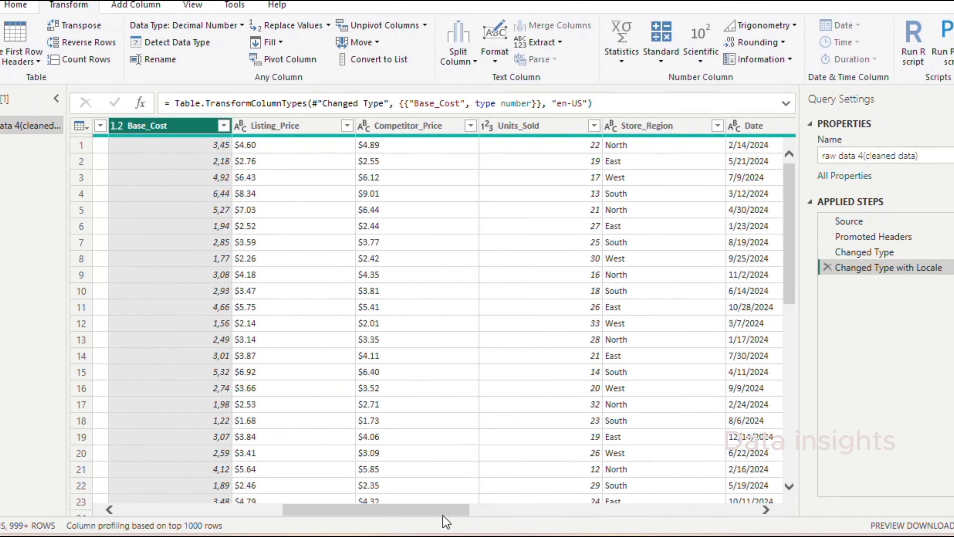
pyautogui.click(306, 134)
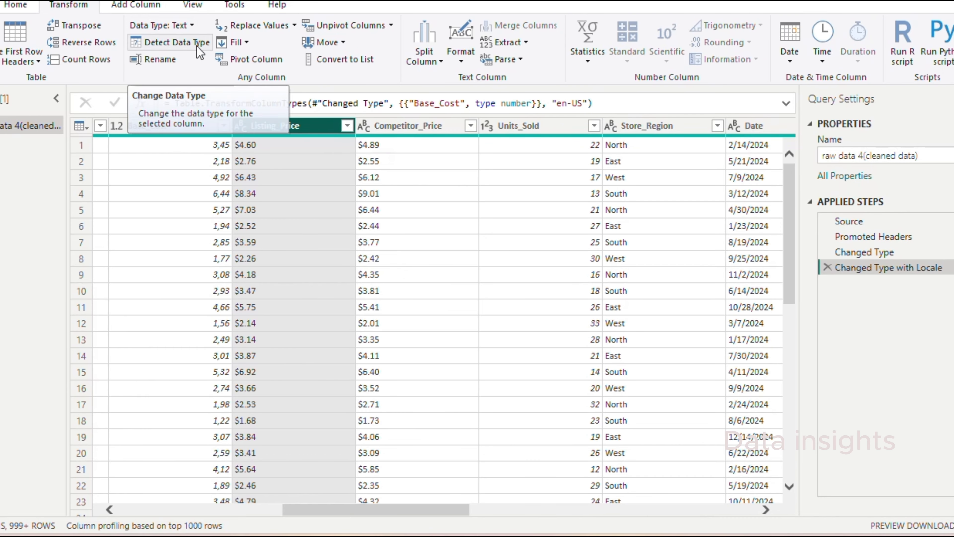
pyautogui.rightClick(286, 124)
pyautogui.moveTo(392, 273)
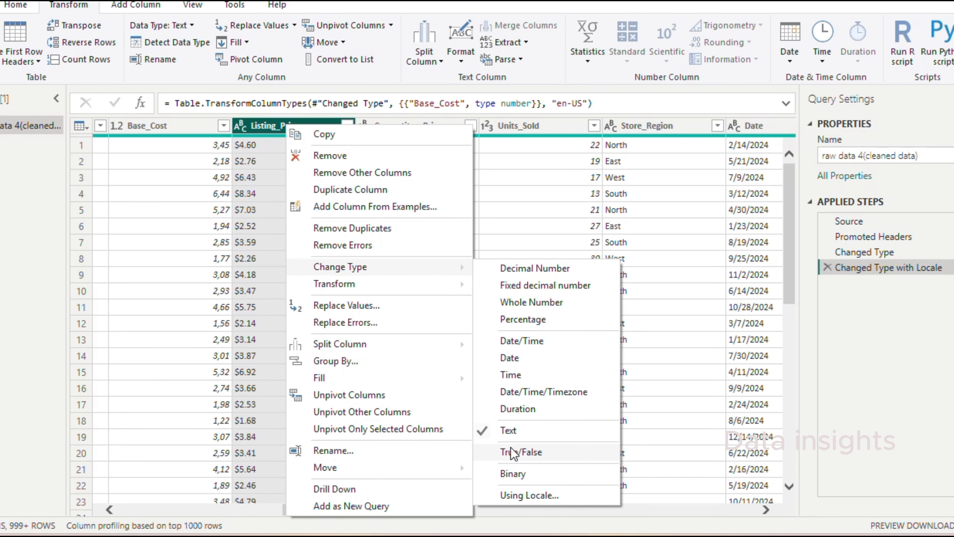
pyautogui.click(526, 496)
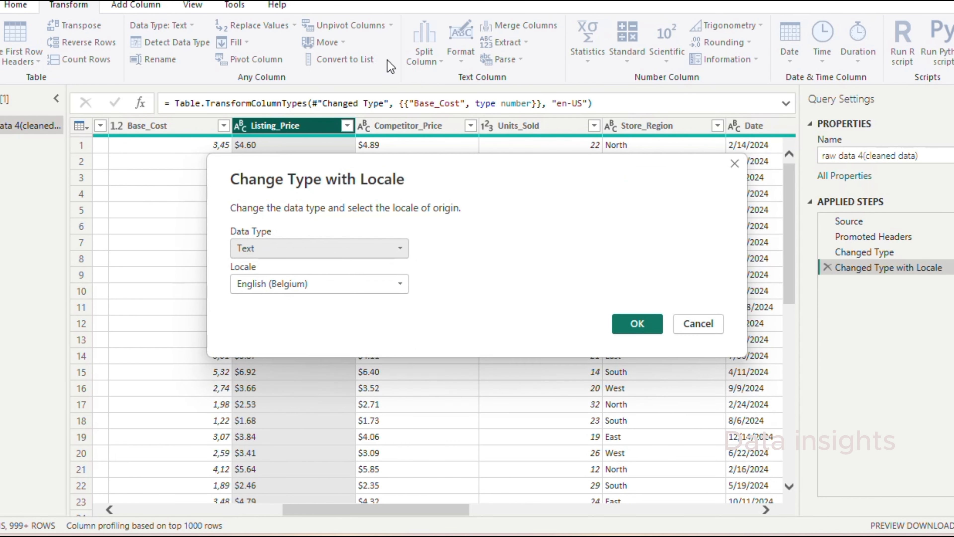
pyautogui.click(319, 248)
pyautogui.click(285, 270)
pyautogui.click(320, 284)
pyautogui.scroll(-5, 351, 435)
pyautogui.click(312, 483)
pyautogui.click(637, 384)
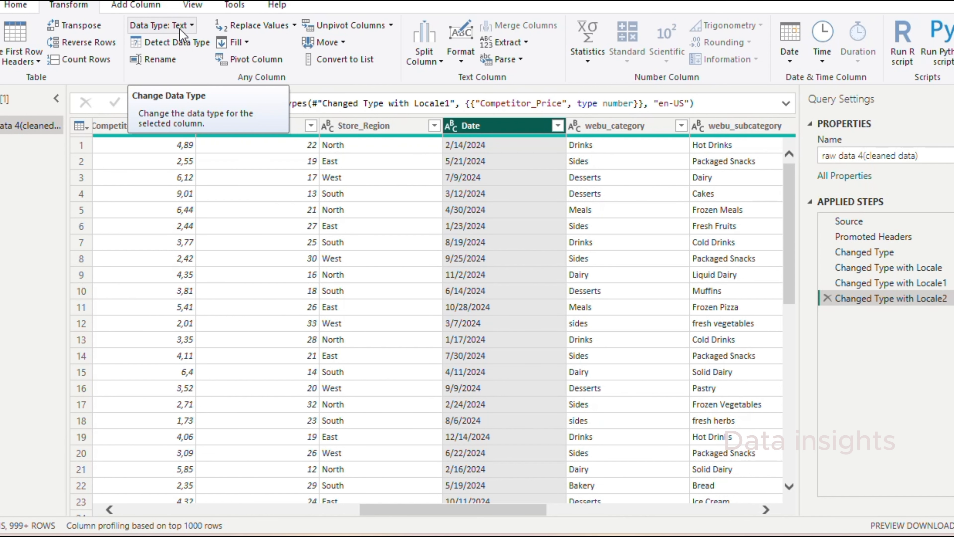
# Step: Convert the Date column to the Date type using the English (United States) locale
pyautogui.rightClick(490, 126)
pyautogui.moveTo(572, 263)
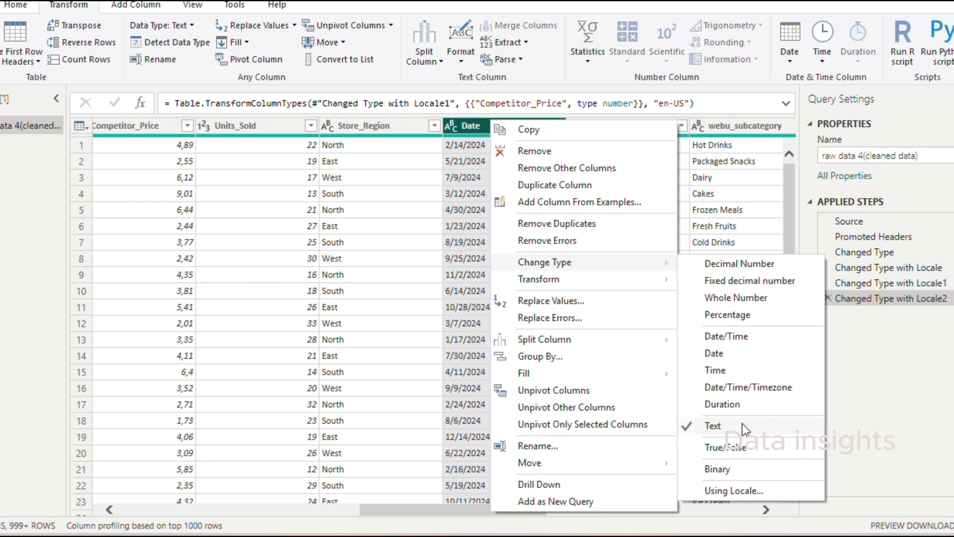
pyautogui.click(727, 491)
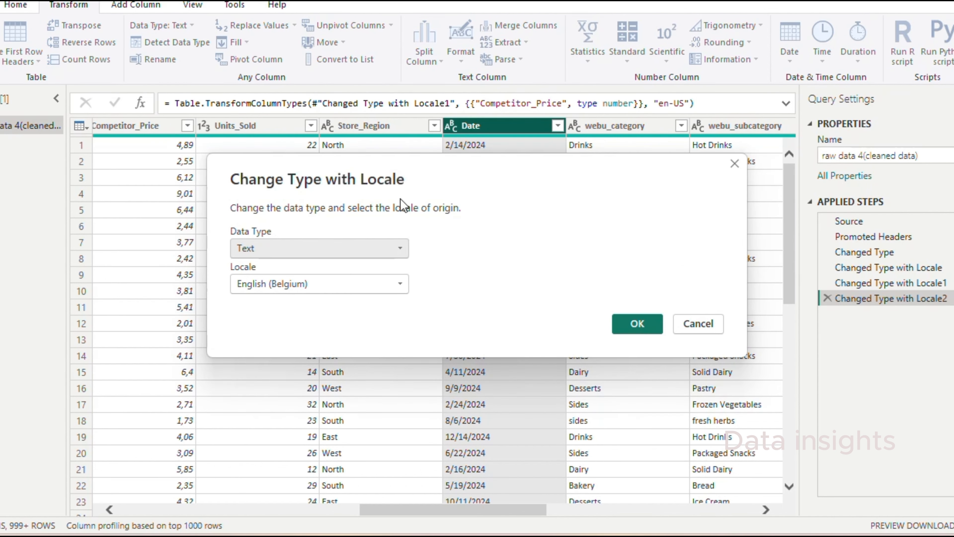
pyautogui.click(400, 249)
pyautogui.click(318, 330)
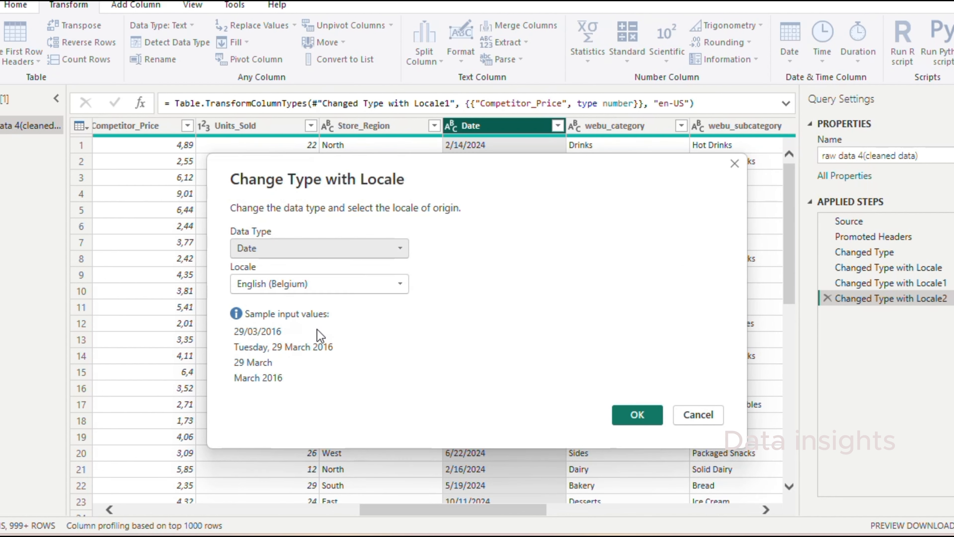
pyautogui.click(401, 285)
pyautogui.scroll(-20, 350, 432)
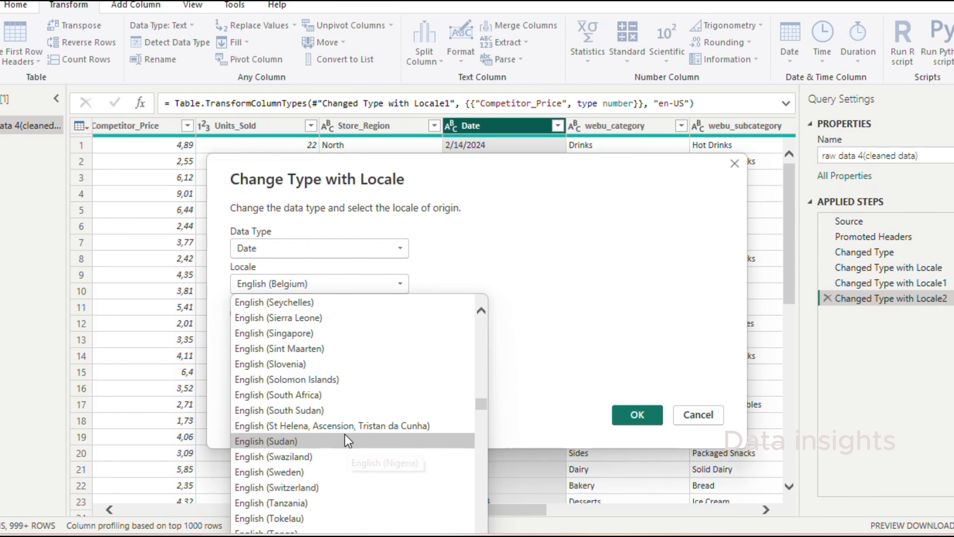
pyautogui.click(327, 411)
pyautogui.click(638, 415)
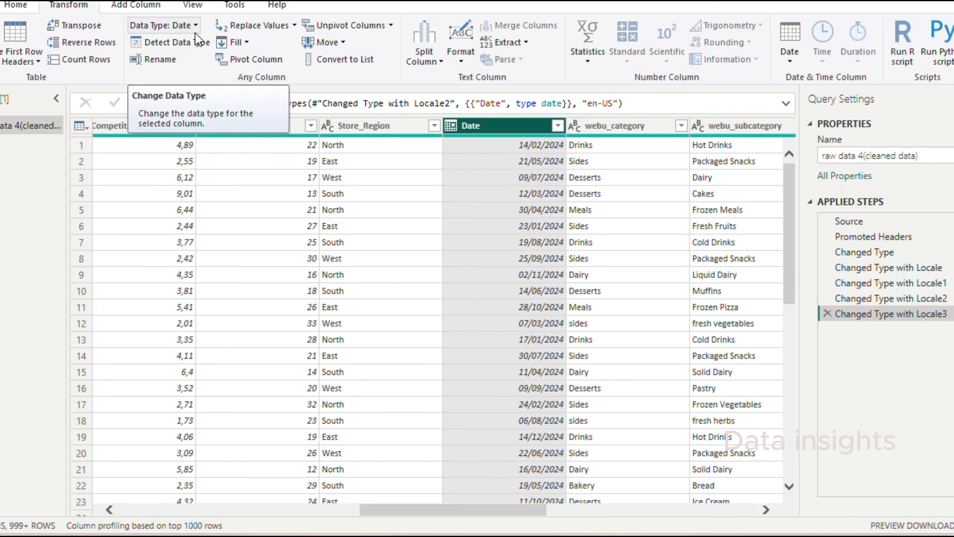
# Step: Check the data types of the webu_category, webu_subcategory, Month and Price_Band columns
pyautogui.moveTo(501, 511); pyautogui.dragTo(546, 510)
pyautogui.click(466, 128)
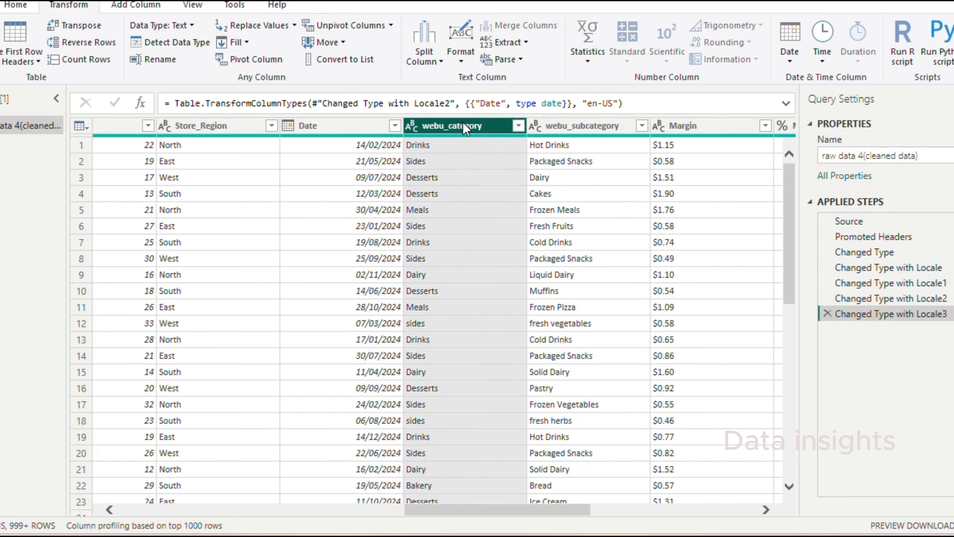
pyautogui.click(556, 130)
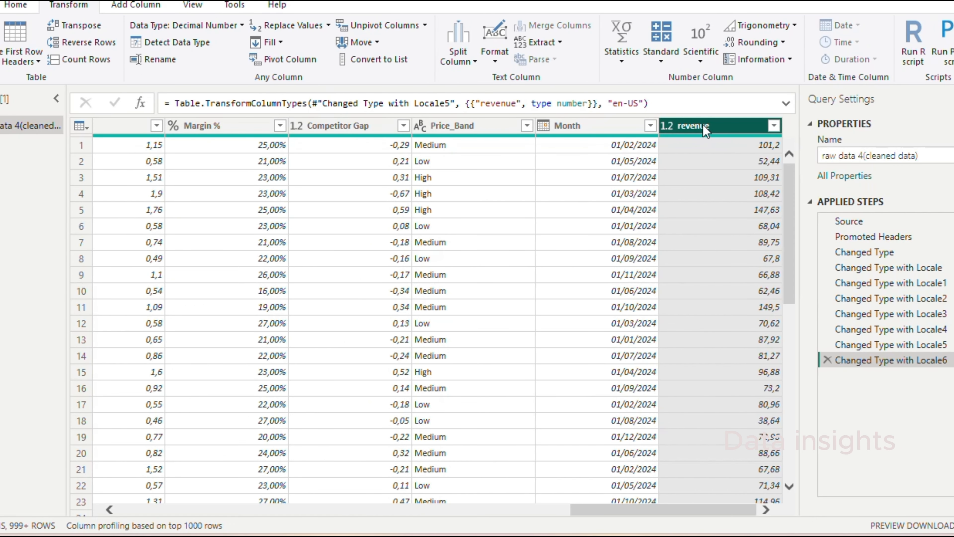
pyautogui.click(608, 146)
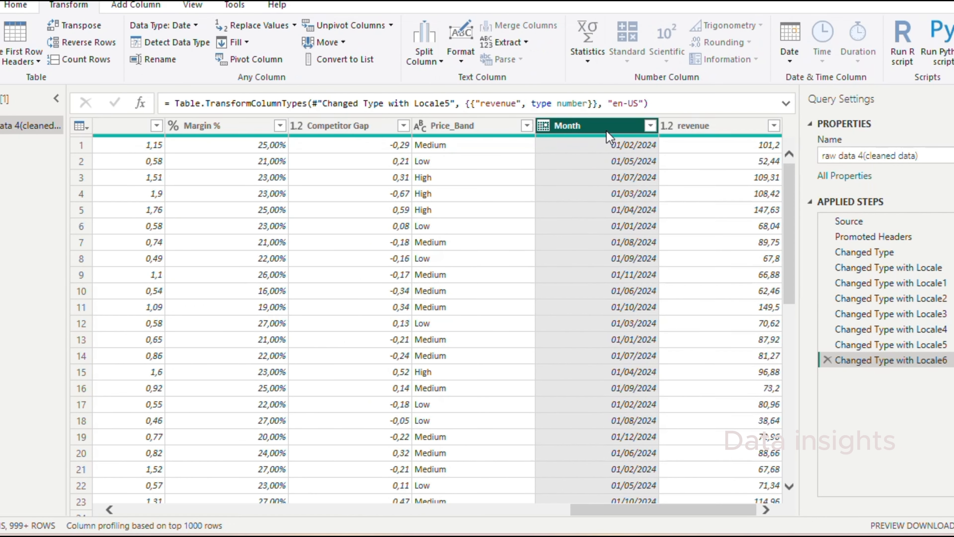
pyautogui.click(473, 131)
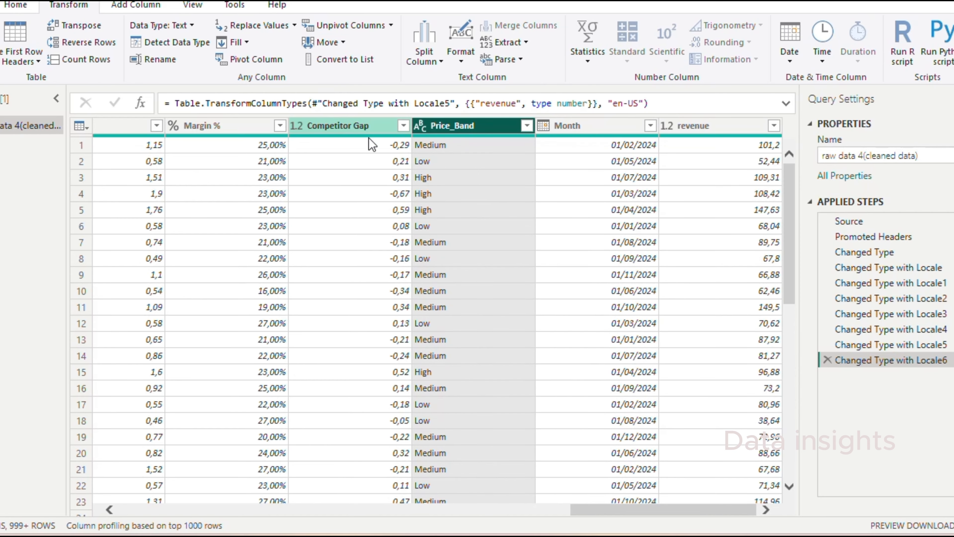
pyautogui.moveTo(629, 511); pyautogui.dragTo(257, 477)
# Step: Close the query editor with the transformations applied and expand the raw data 4 table's field list
pyautogui.click(17, 5)
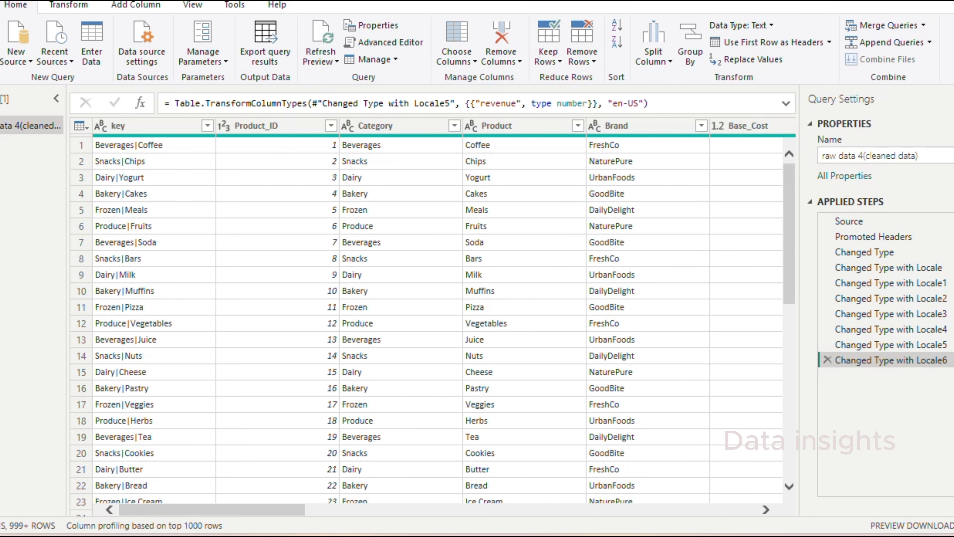
pyautogui.click(2, 75)
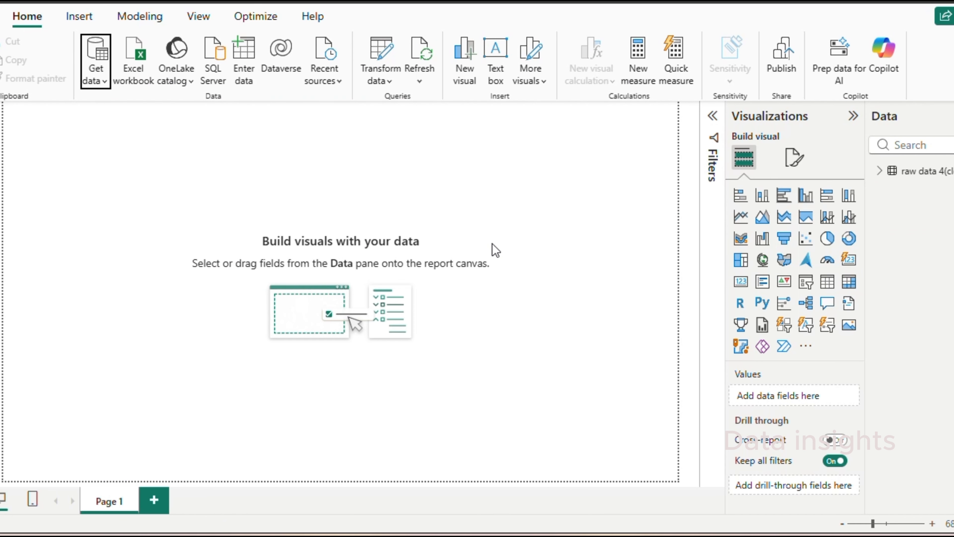
pyautogui.click(879, 171)
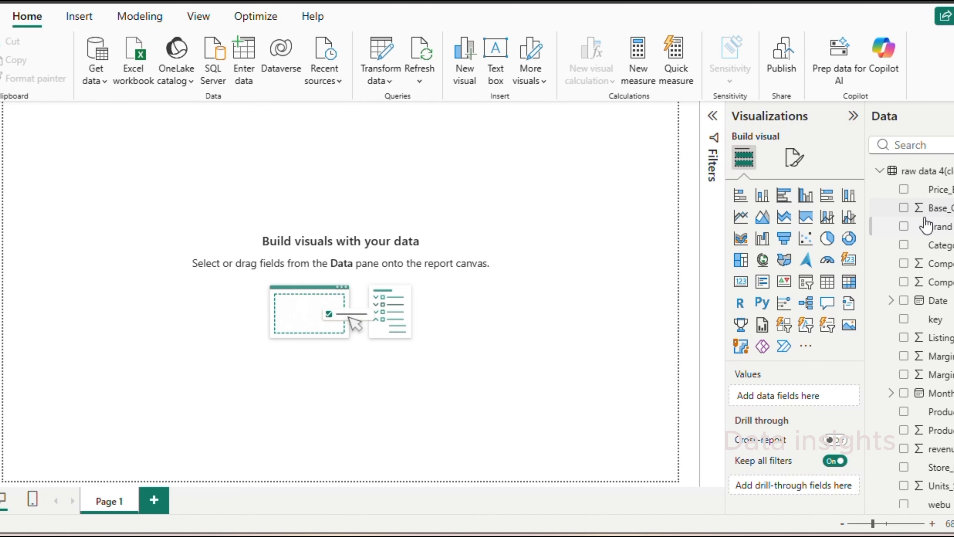
# Step: Show the loaded table's rows in Table view and format the Base_Cost column as dollar currency
pyautogui.click(1, 145)
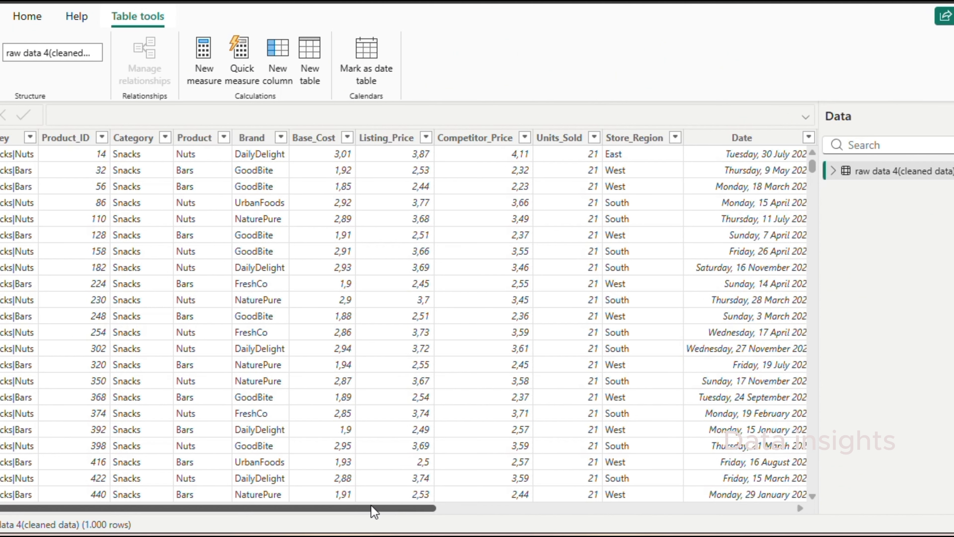
pyautogui.click(11, 137)
pyautogui.click(68, 147)
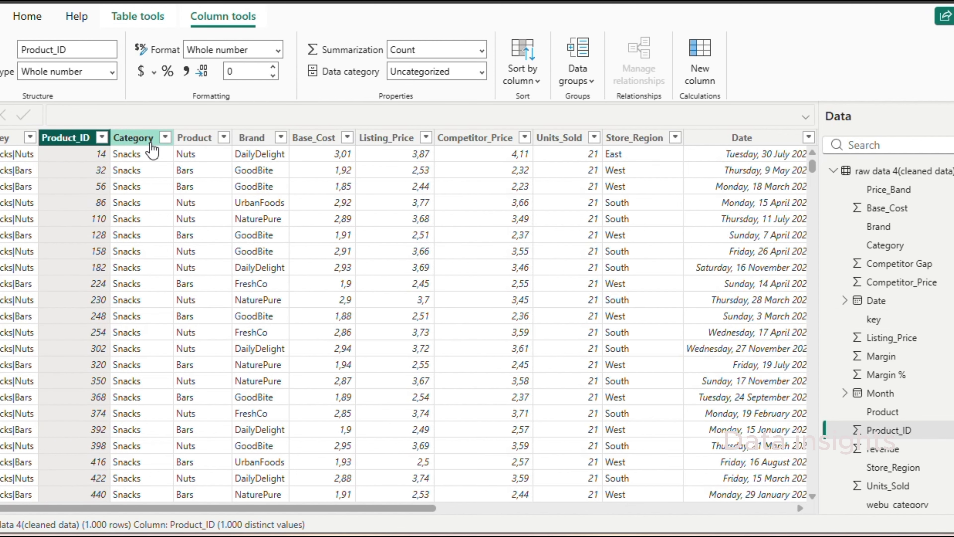
pyautogui.click(310, 147)
pyautogui.click(142, 74)
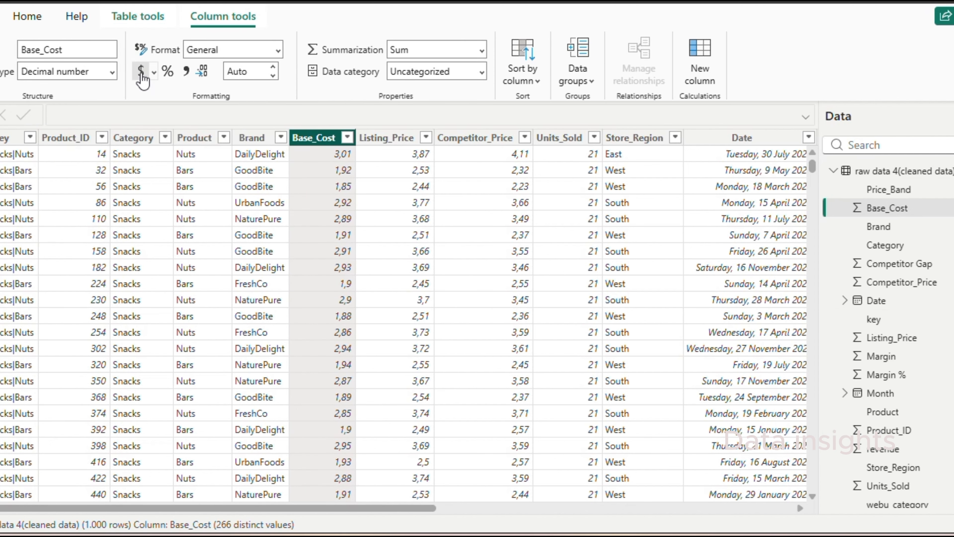
# Step: Format the Listing_Price and Competitor_Price columns as dollar currency
pyautogui.click(419, 172)
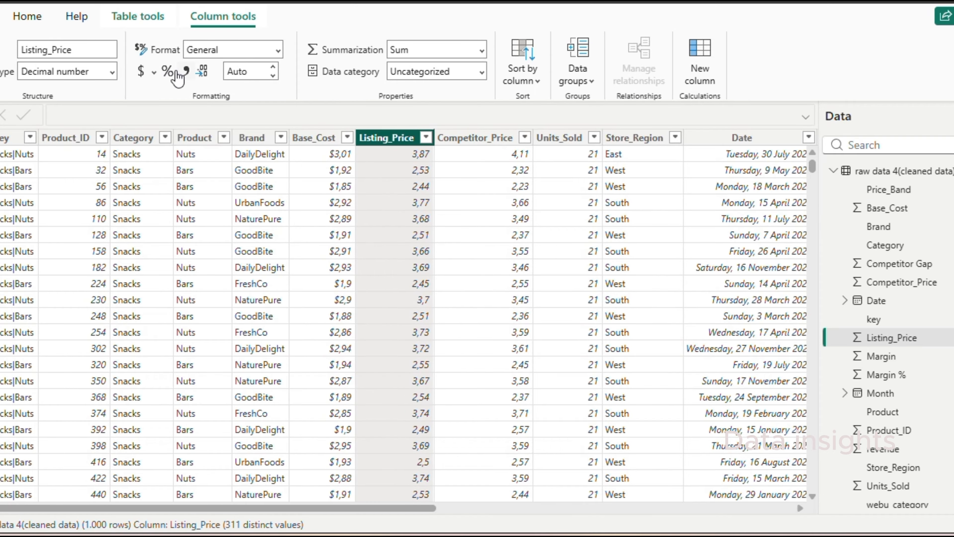
pyautogui.click(141, 72)
pyautogui.click(474, 137)
pyautogui.click(142, 73)
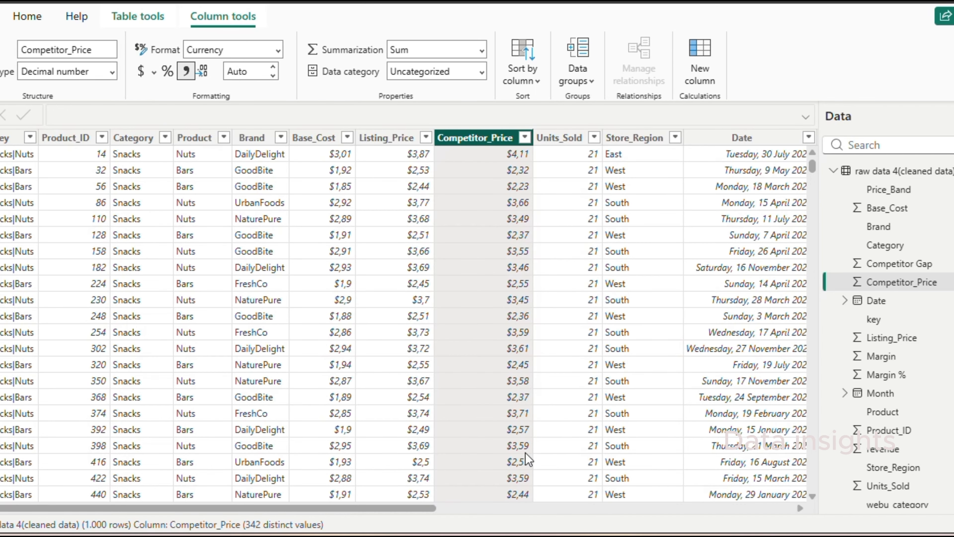
# Step: Format the Margin column as dollar currency
pyautogui.click(559, 137)
pyautogui.moveTo(424, 507); pyautogui.dragTo(782, 512)
pyautogui.click(372, 141)
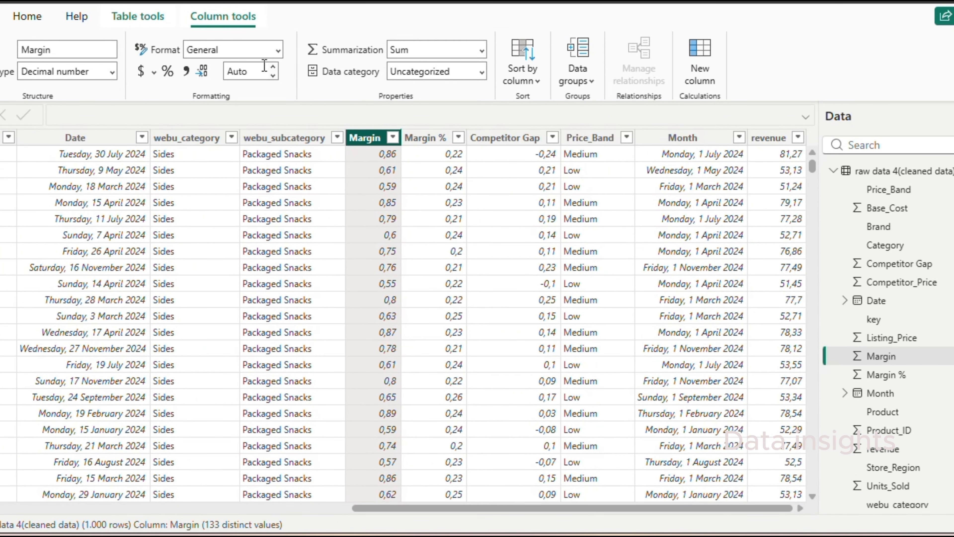
pyautogui.click(141, 71)
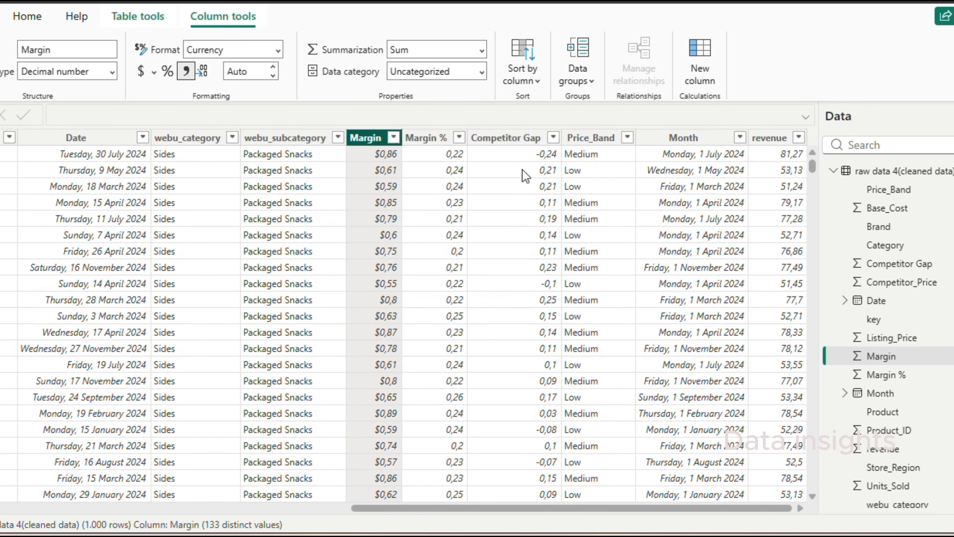
# Step: Format the Margin % column as a percentage with 0 decimal places
pyautogui.click(435, 143)
pyautogui.click(278, 50)
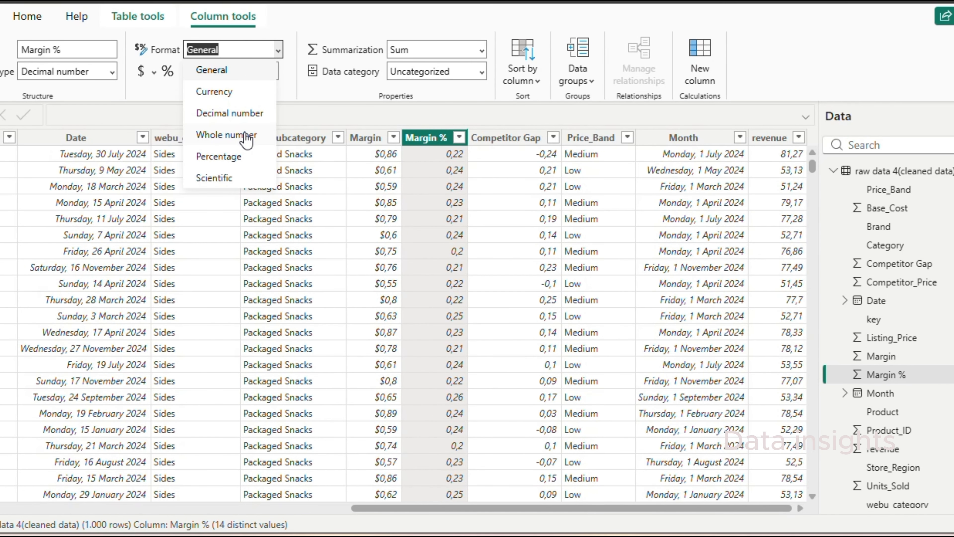
pyautogui.click(219, 156)
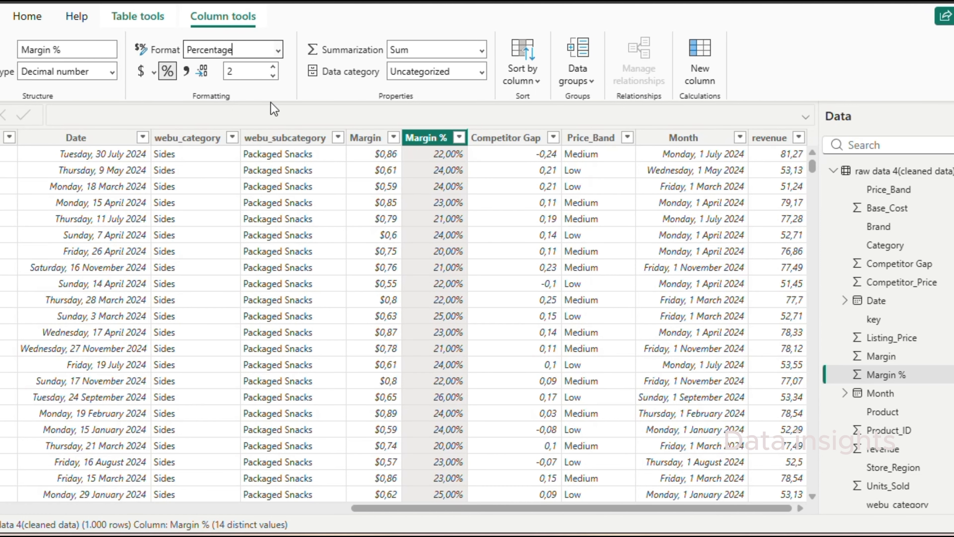
pyautogui.click(273, 76)
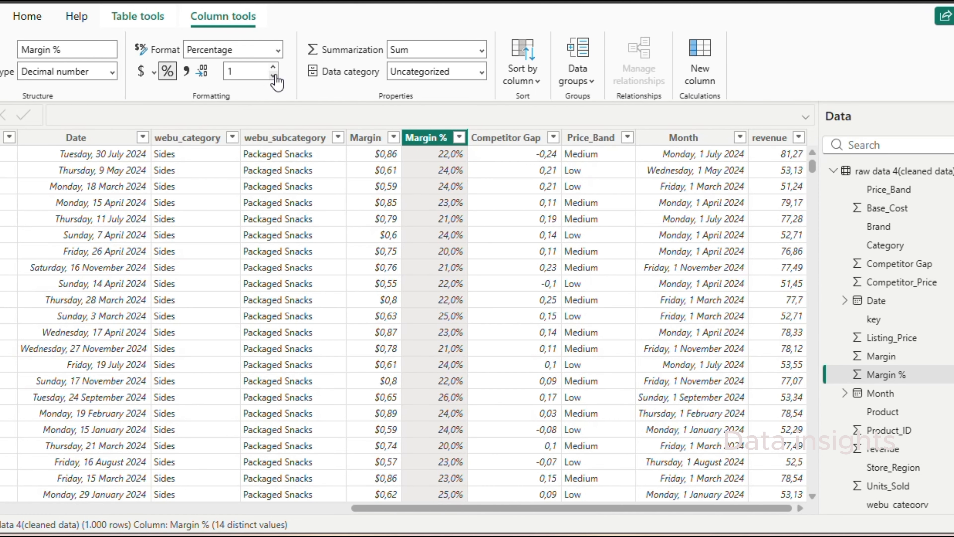
pyautogui.click(274, 75)
# Step: Format the Competitor Gap and revenue columns as dollar currency
pyautogui.click(507, 142)
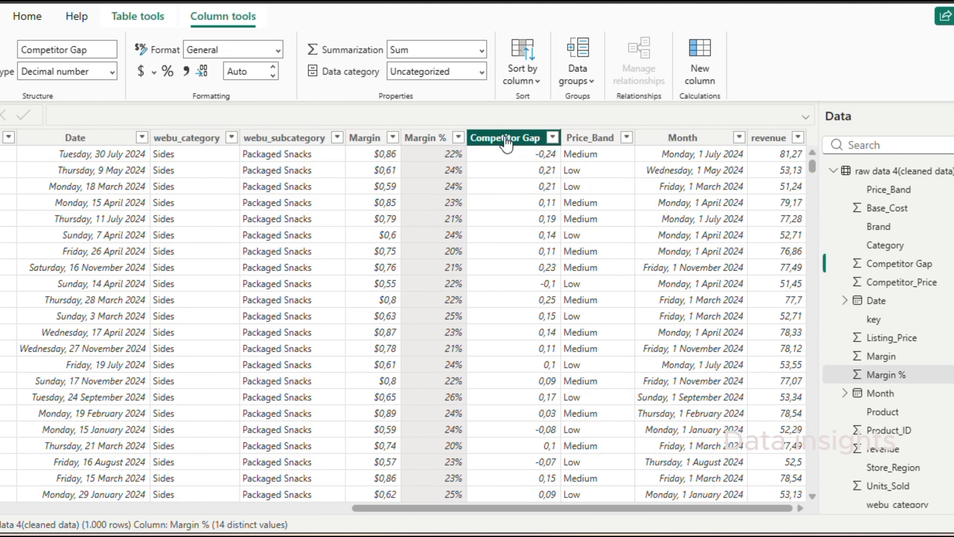
pyautogui.click(278, 51)
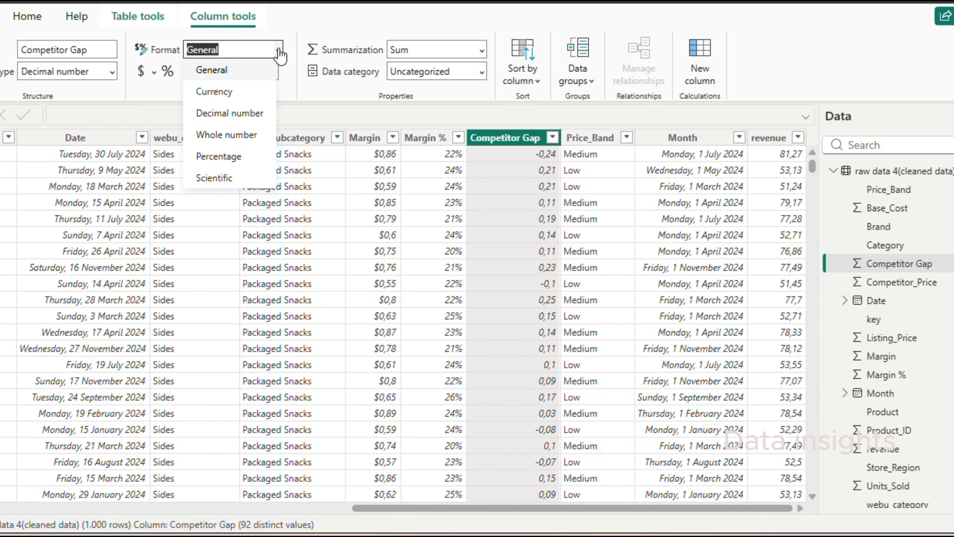
pyautogui.click(221, 97)
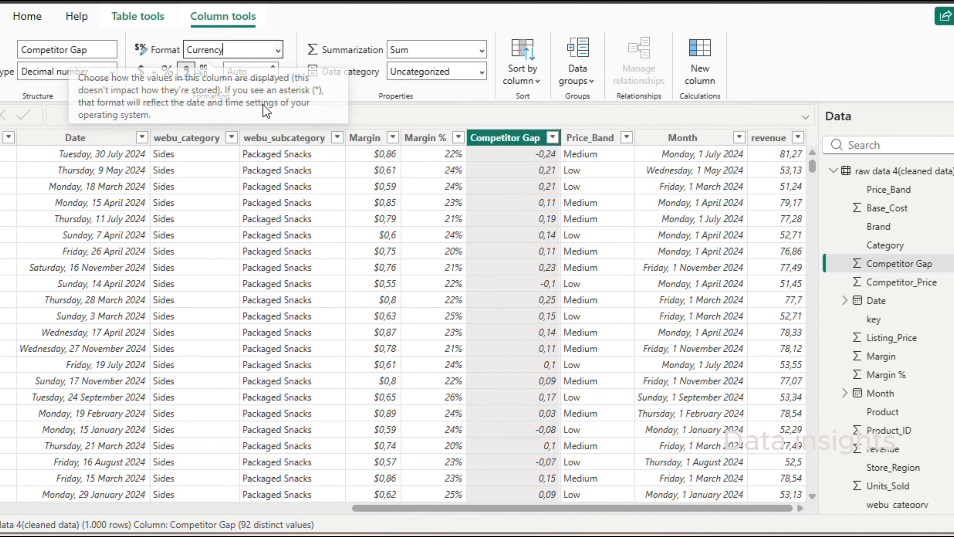
pyautogui.click(769, 139)
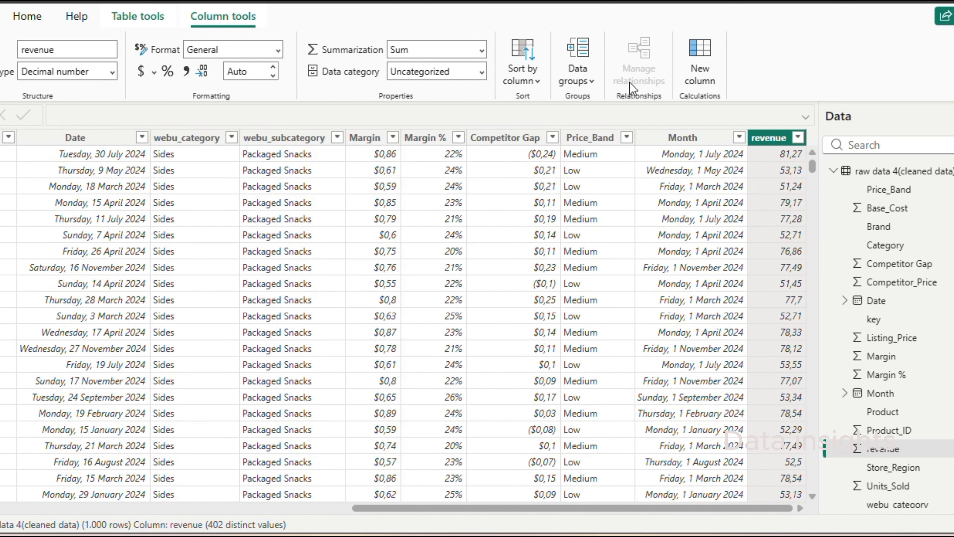
pyautogui.click(141, 73)
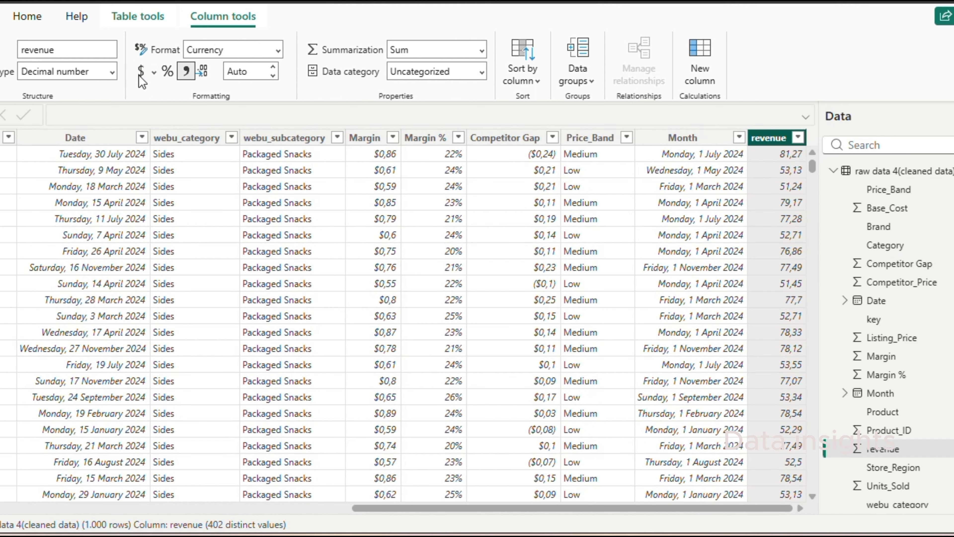
pyautogui.moveTo(744, 506); pyautogui.dragTo(341, 507)
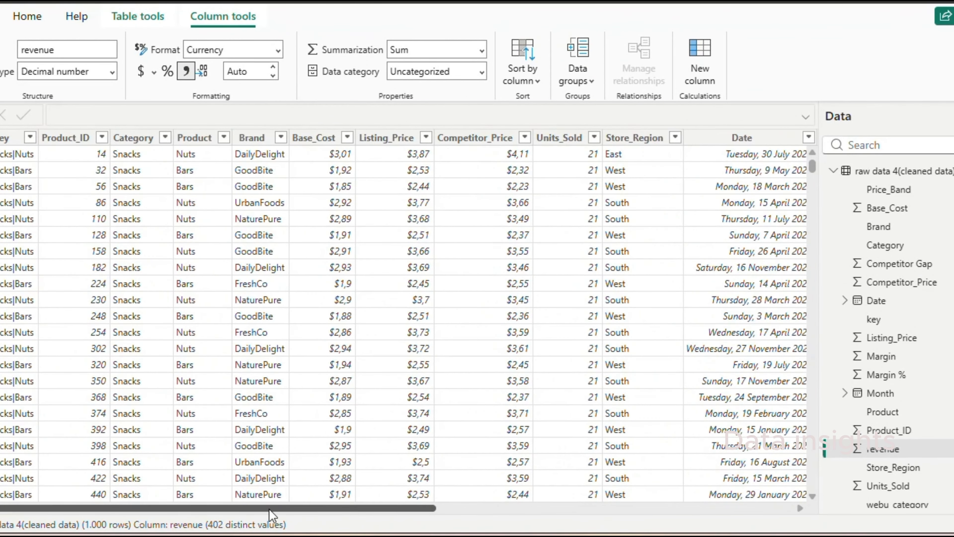
# Step: Import the raw data 4(Product_Hierarchy) text/CSV file into the query editor and promote its first row to headers
pyautogui.click(8, 113)
pyautogui.click(96, 75)
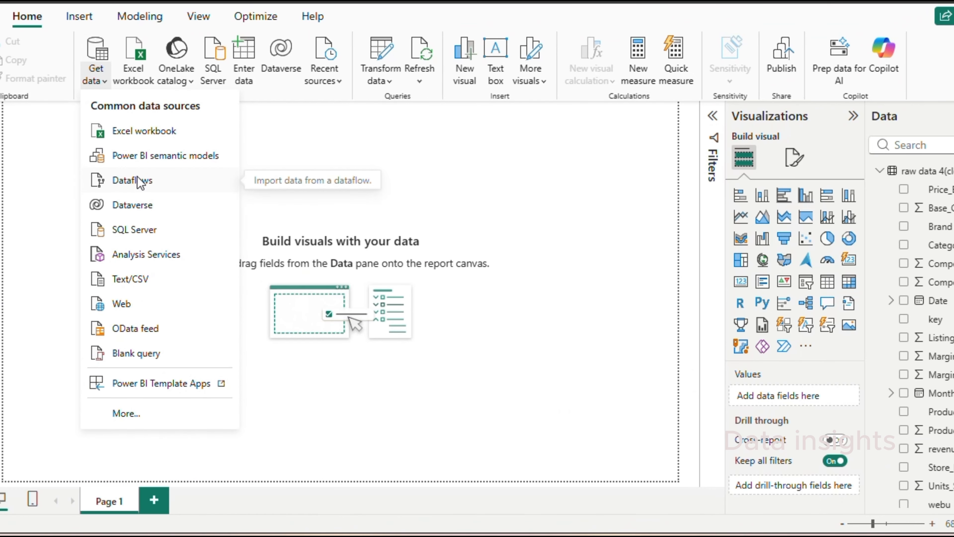
pyautogui.click(140, 282)
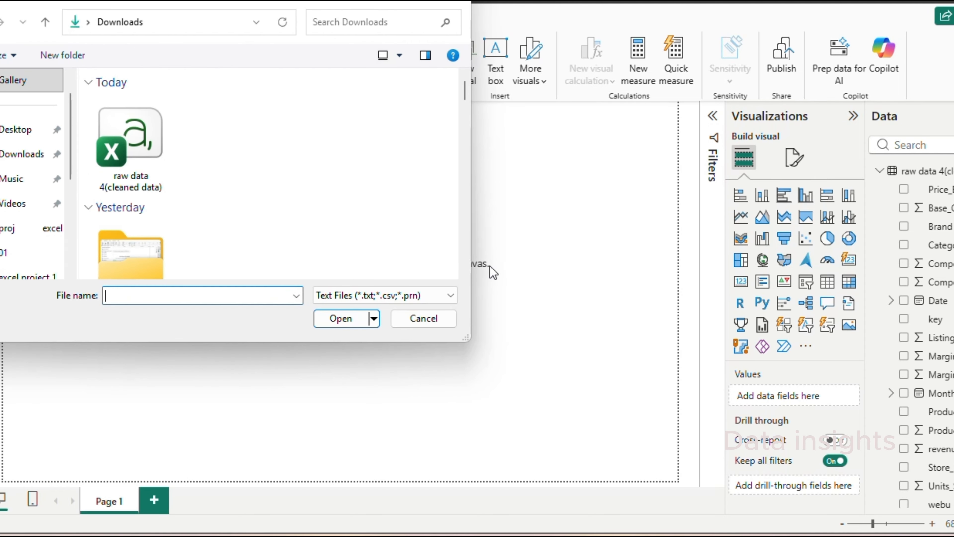
pyautogui.scroll(-4, 172, 181)
pyautogui.doubleClick(126, 200)
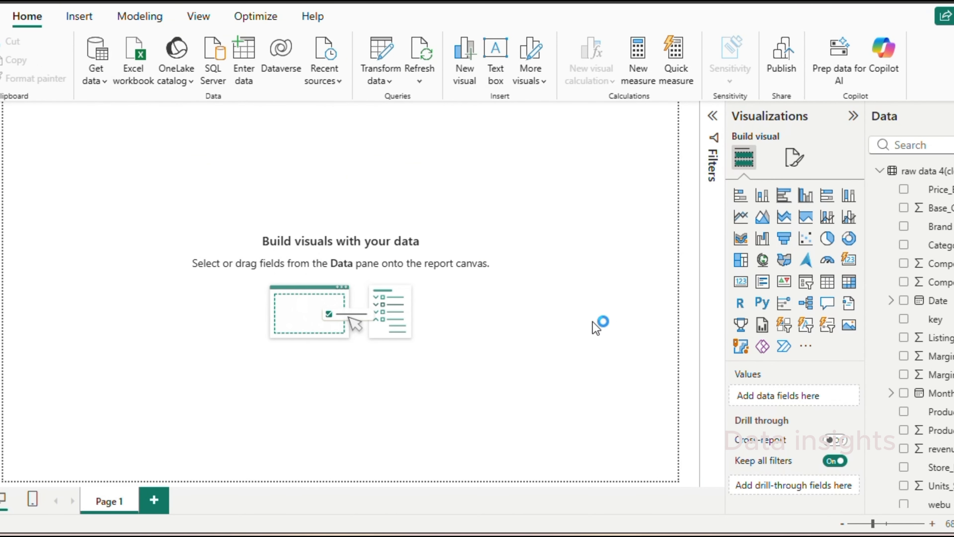
pyautogui.click(665, 480)
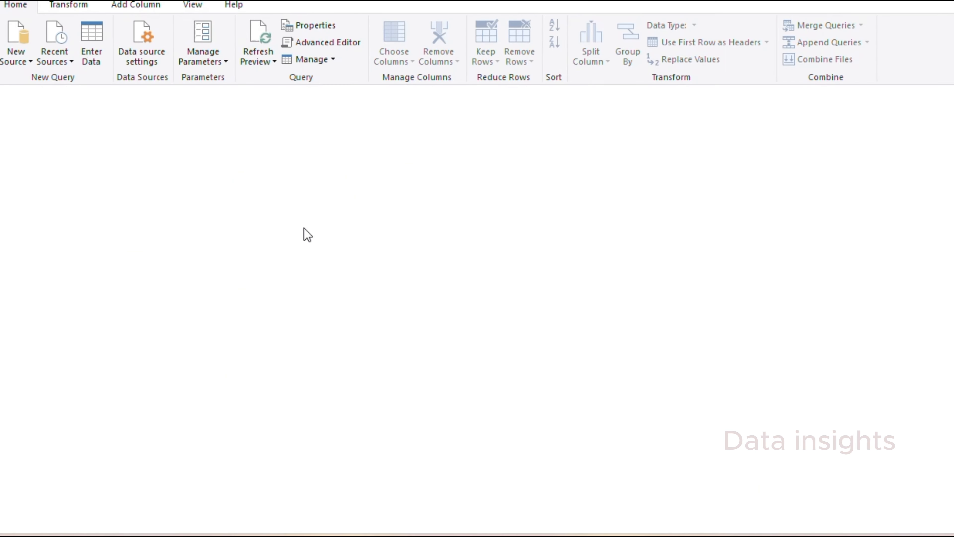
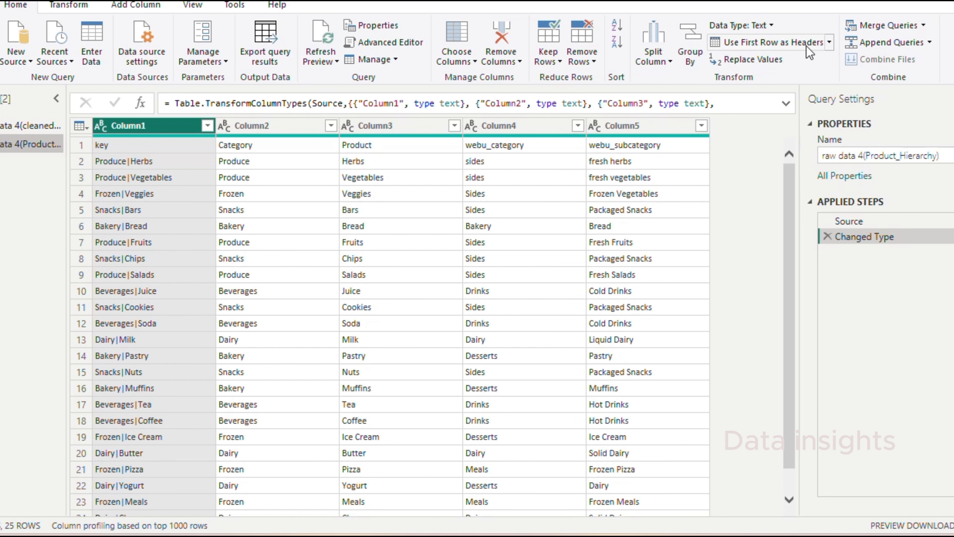
pyautogui.click(775, 49)
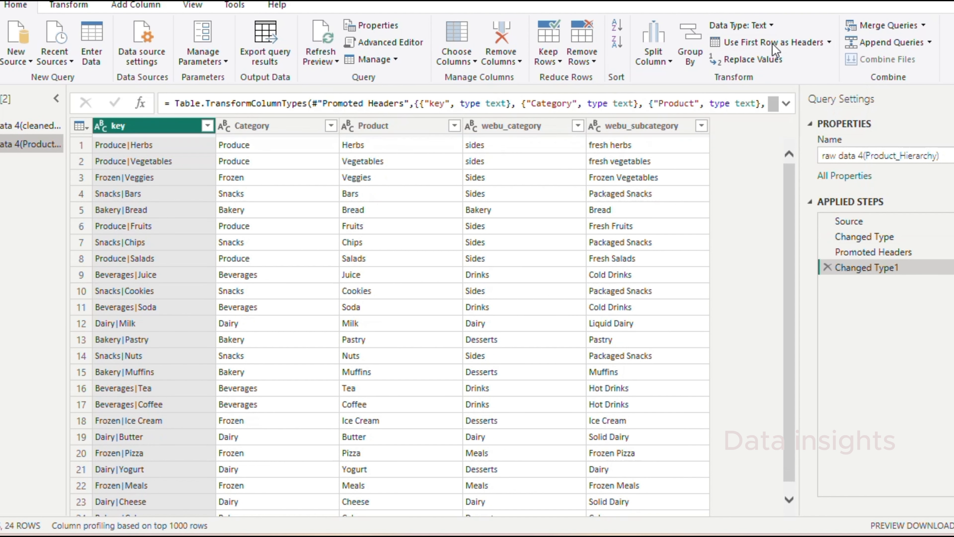
# Step: Review the product hierarchy rows and check the data types of the key, Category, Product, webu_category and webu_subcategory columns
pyautogui.click(144, 144)
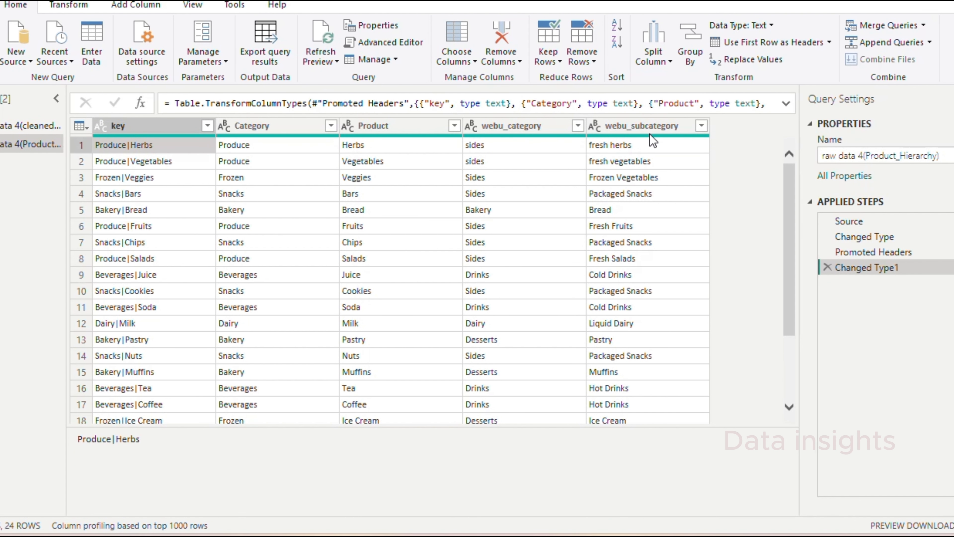
pyautogui.scroll(-1, 470, 260)
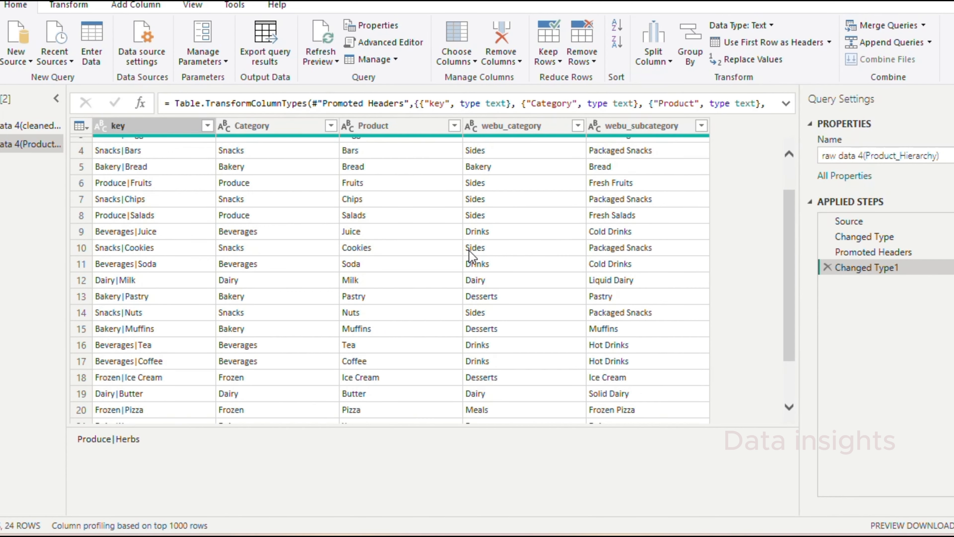
pyautogui.scroll(1, 469, 252)
pyautogui.click(150, 127)
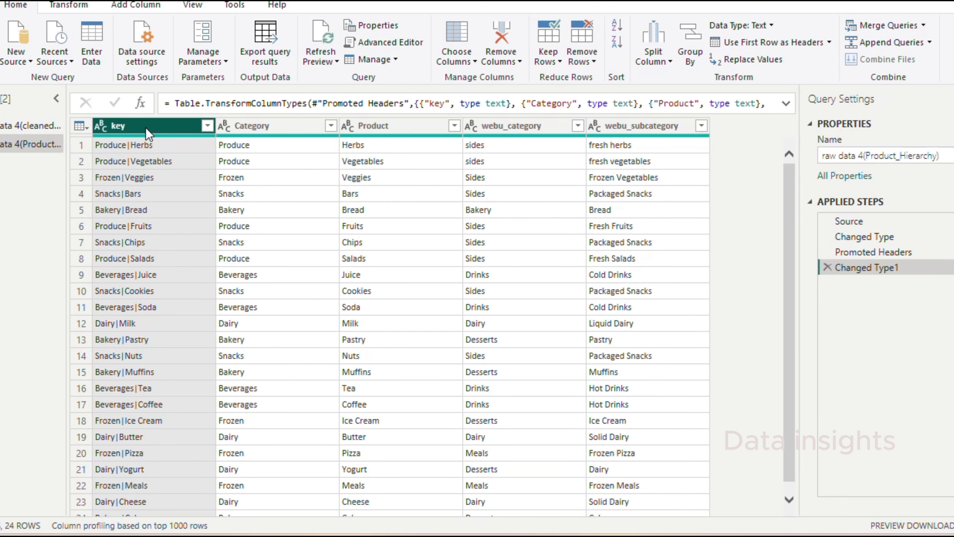
pyautogui.click(67, 7)
pyautogui.click(262, 124)
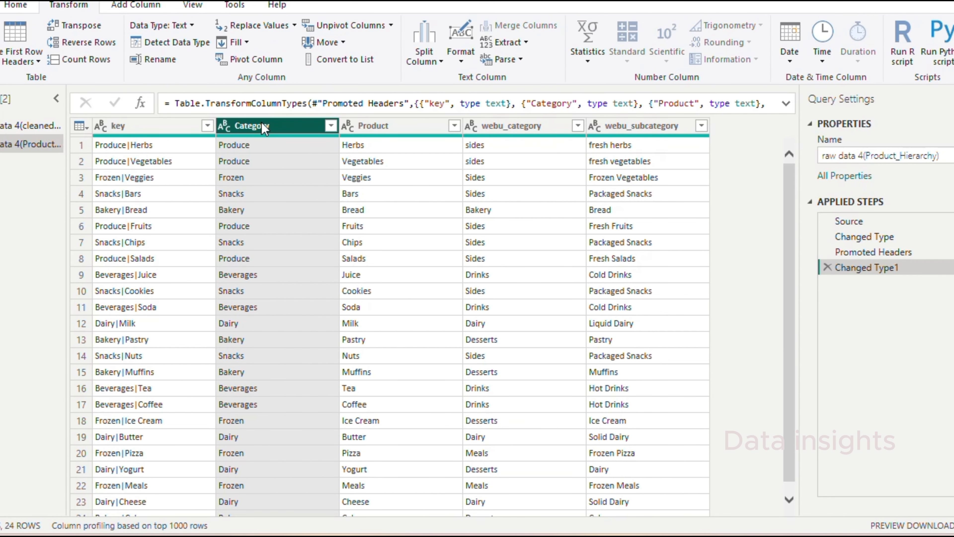
pyautogui.click(391, 130)
pyautogui.click(521, 128)
pyautogui.click(623, 129)
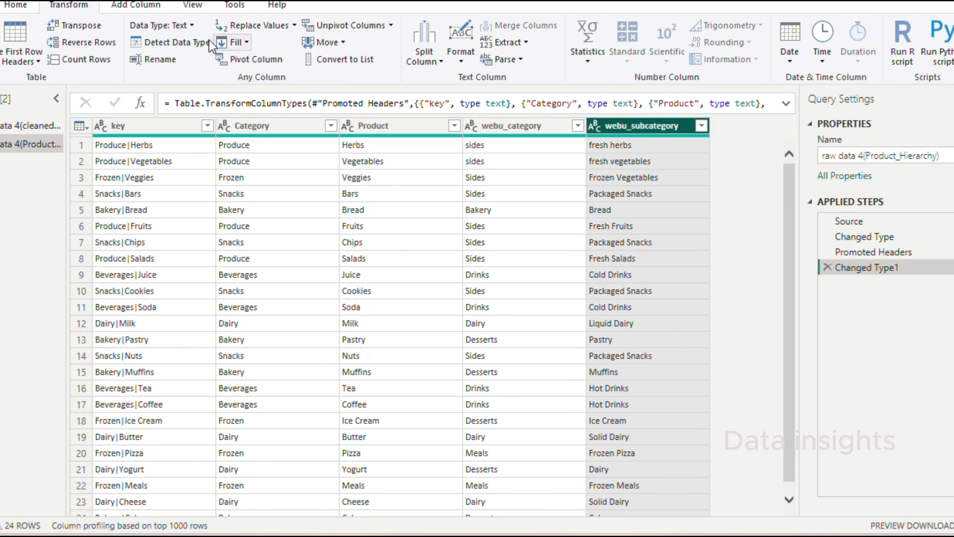
# Step: Close the query editor with the changes applied and expand the Product_Hierarchy table's field list in Table view
pyautogui.click(22, 8)
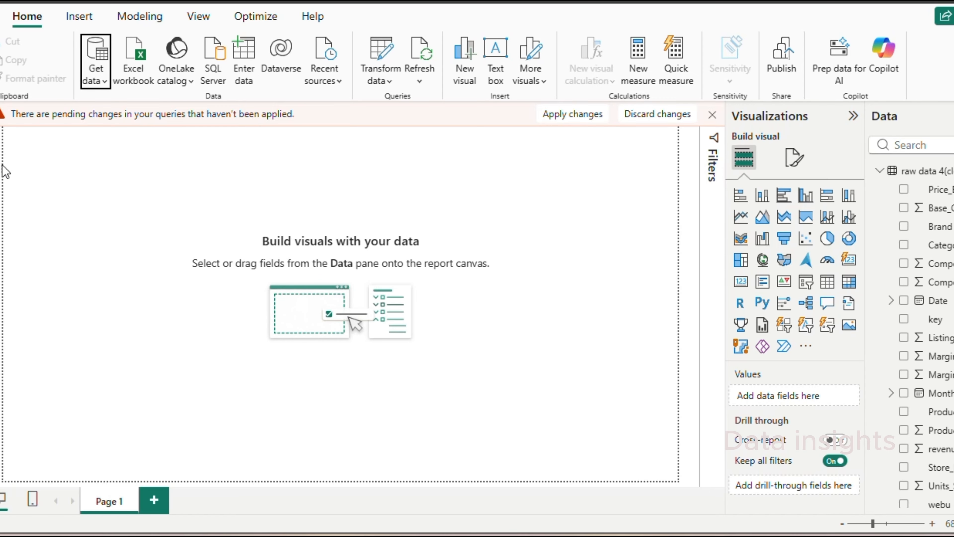
pyautogui.click(0, 140)
pyautogui.click(833, 171)
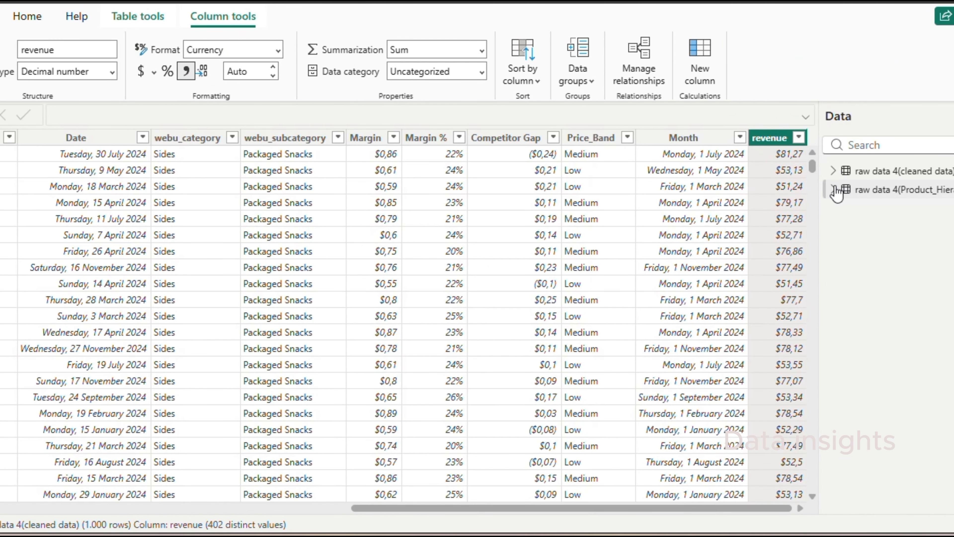
pyautogui.click(833, 190)
pyautogui.click(833, 189)
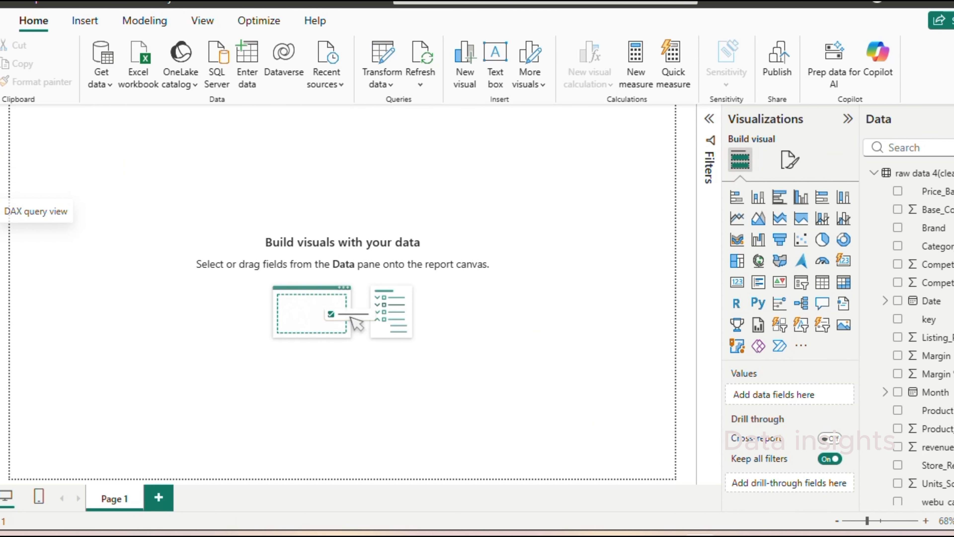
# Step: Create an active one-to-many relationship with single cross-filter direction from Product_Hierarchy's Product column to the cleaned data table's Product column in Model view
pyautogui.click(2, 180)
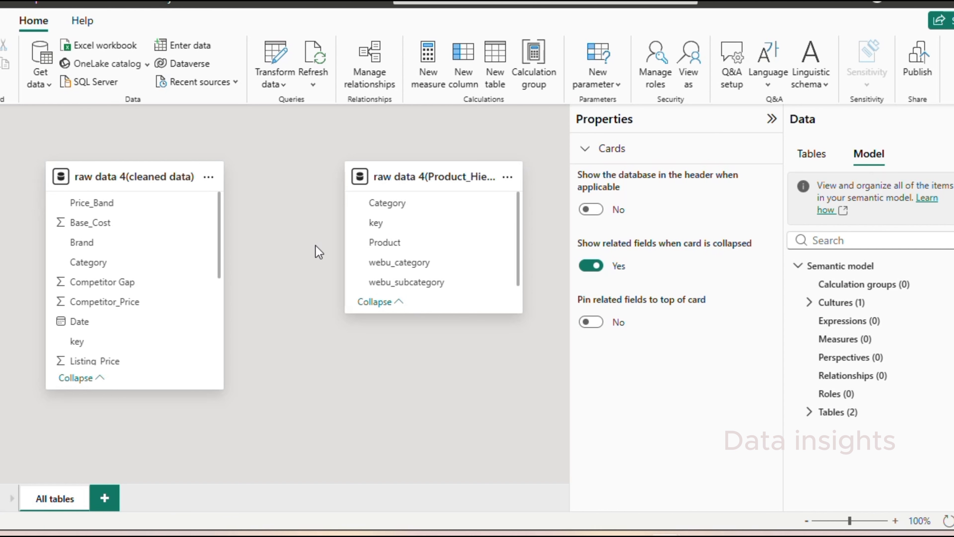
pyautogui.moveTo(374, 243); pyautogui.dragTo(117, 295)
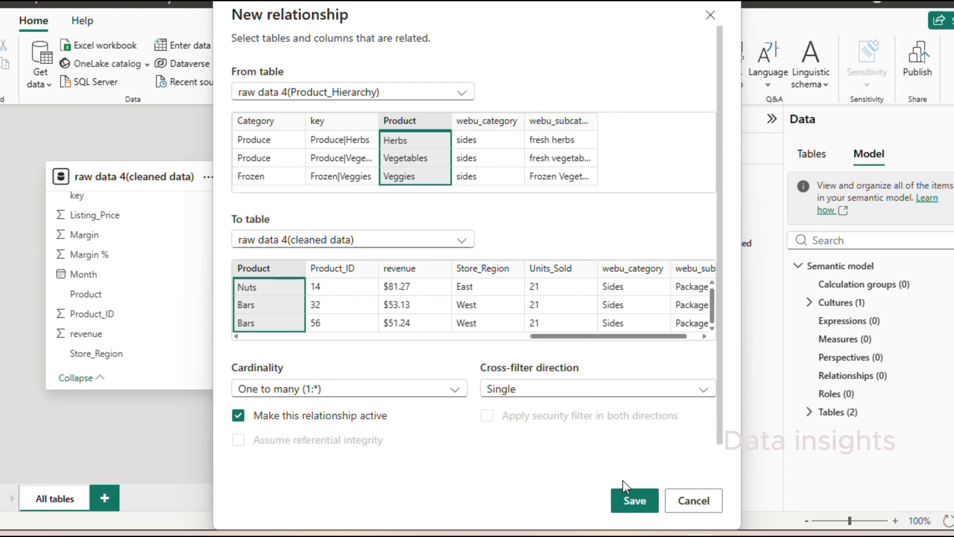
pyautogui.click(639, 501)
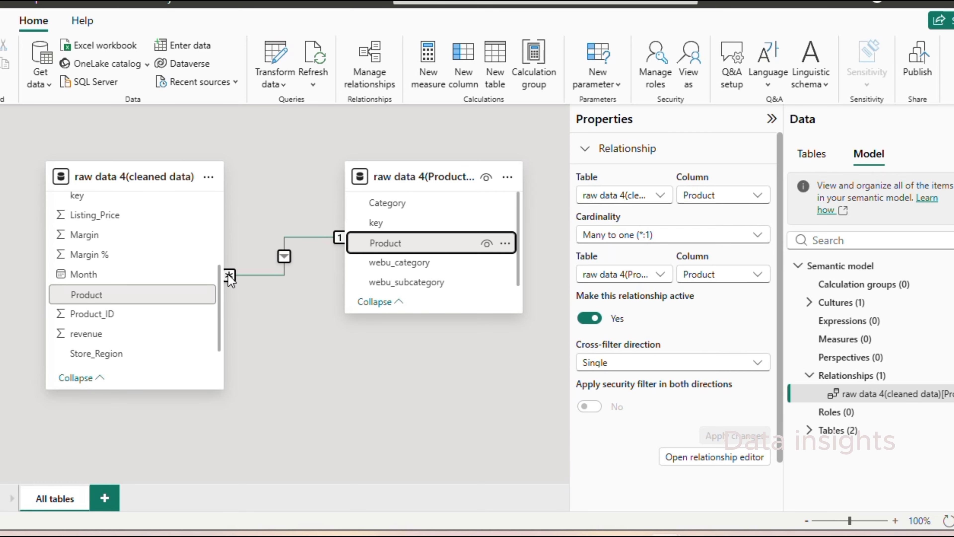
pyautogui.click(81, 126)
# Step: Examine the Date column of the cleaned data table in Table view
pyautogui.click(5, 148)
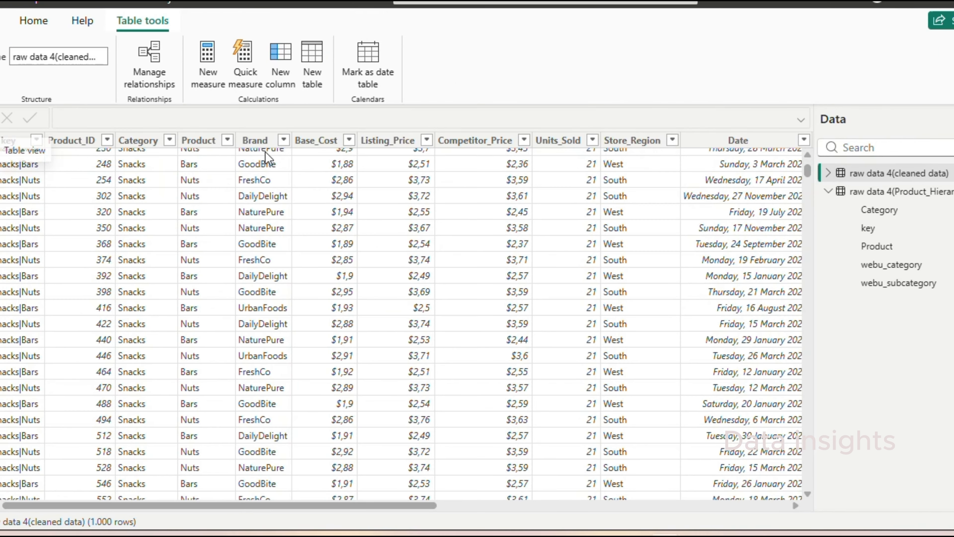
pyautogui.moveTo(405, 505); pyautogui.dragTo(592, 507)
pyautogui.click(394, 143)
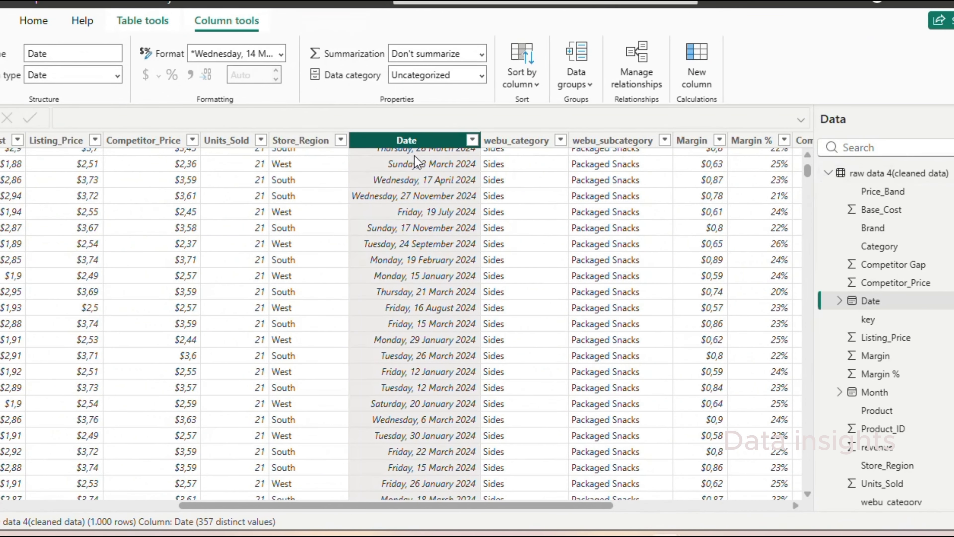
pyautogui.scroll(3, 410, 201)
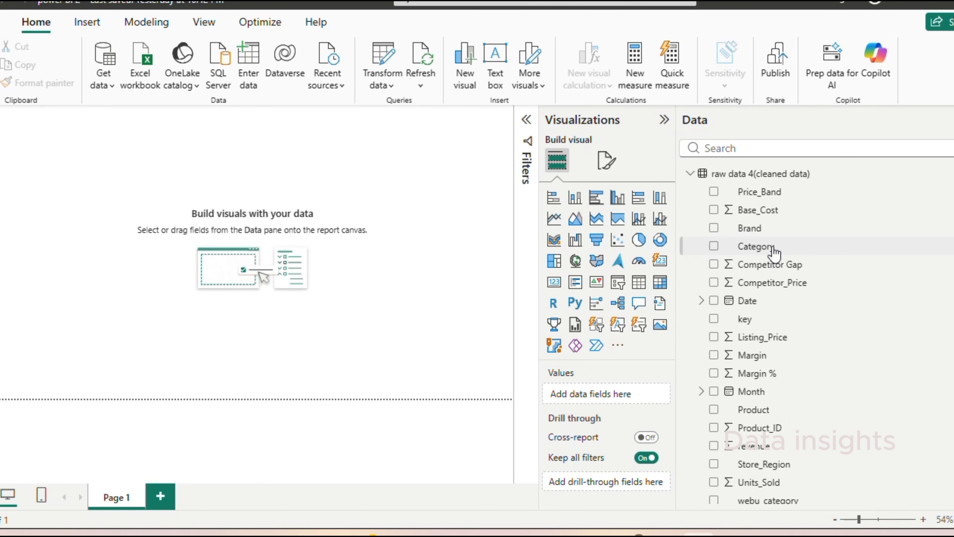
# Step: Create the measure Total Revenue = SUM('raw data 4(cleaned data)'[revenue]) in the cleaned data table
pyautogui.rightClick(757, 178)
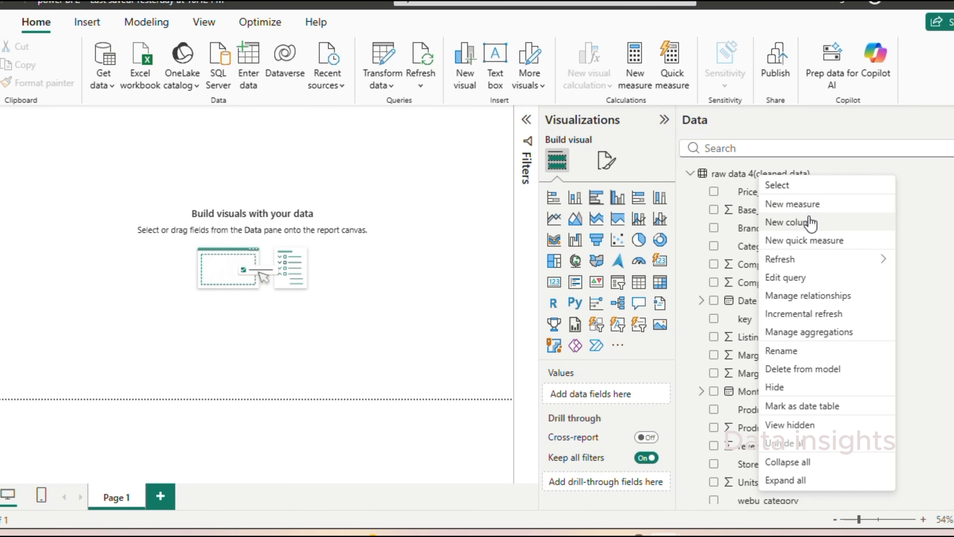
pyautogui.click(812, 208)
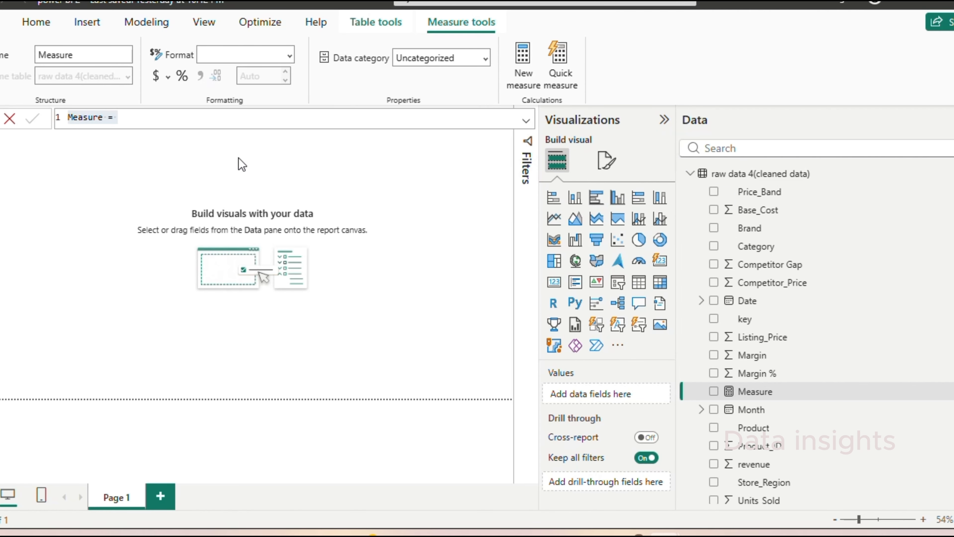
pyautogui.write('Total Revenue = ')
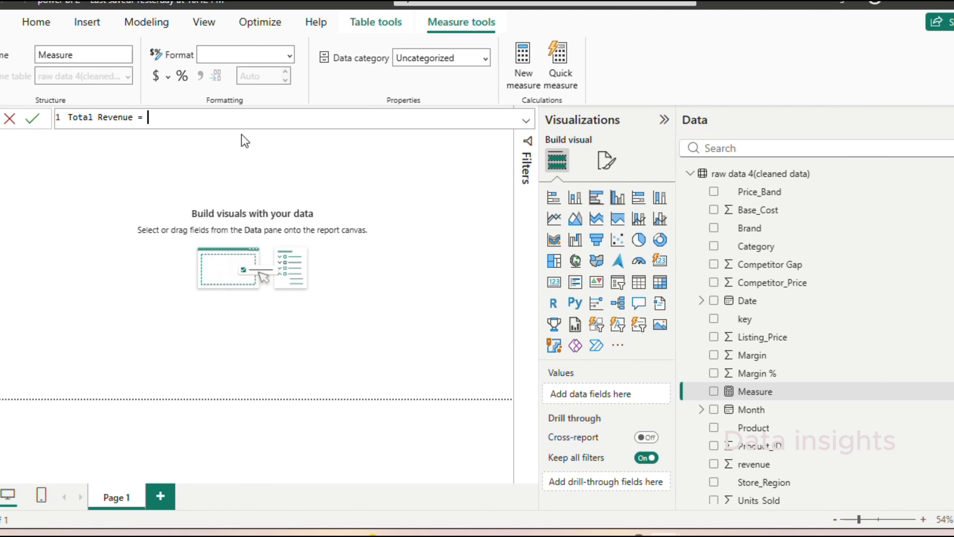
pyautogui.write('SUM(')
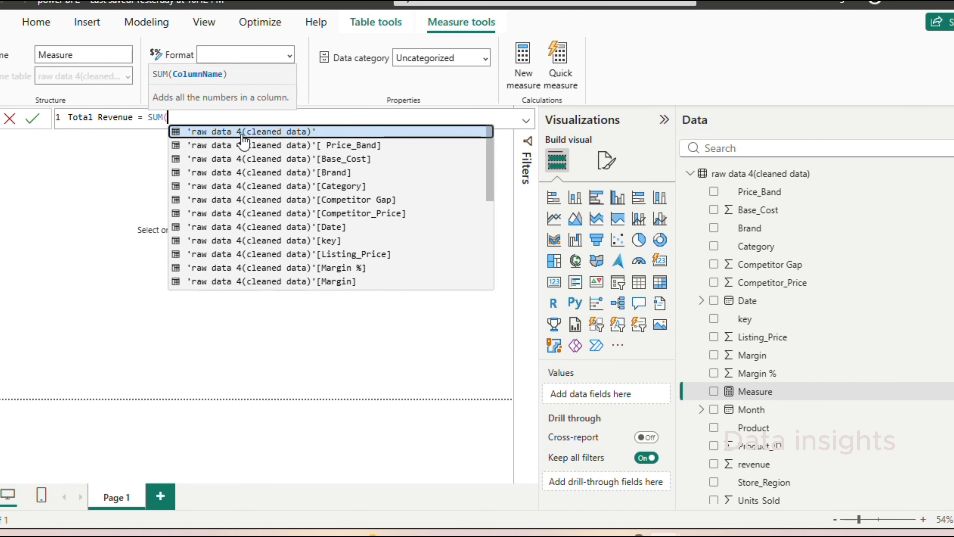
pyautogui.scroll(-2, 269, 213)
pyautogui.click(300, 261)
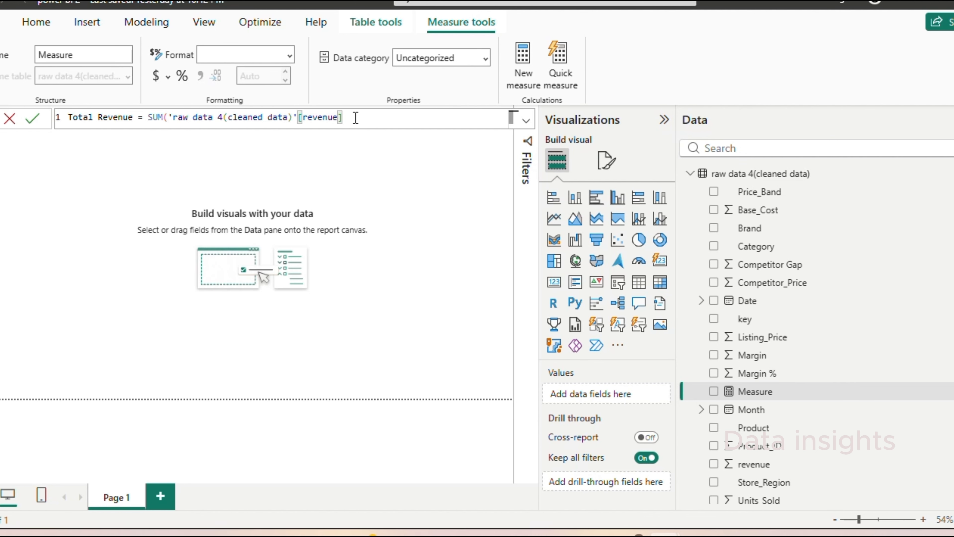
pyautogui.press('Return')
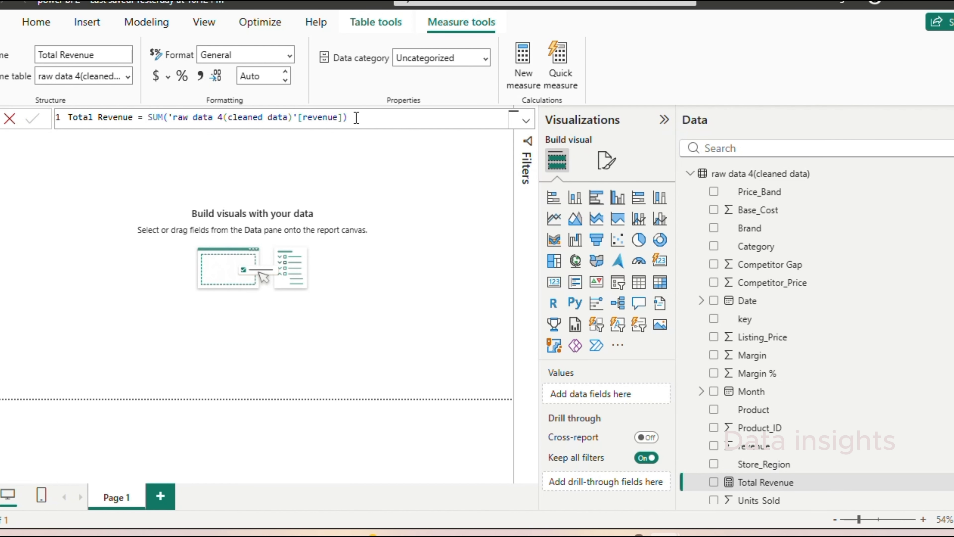
# Step: Add a card visual to Page 1 that shows the Total Revenue measure
pyautogui.scroll(-2, 800, 451)
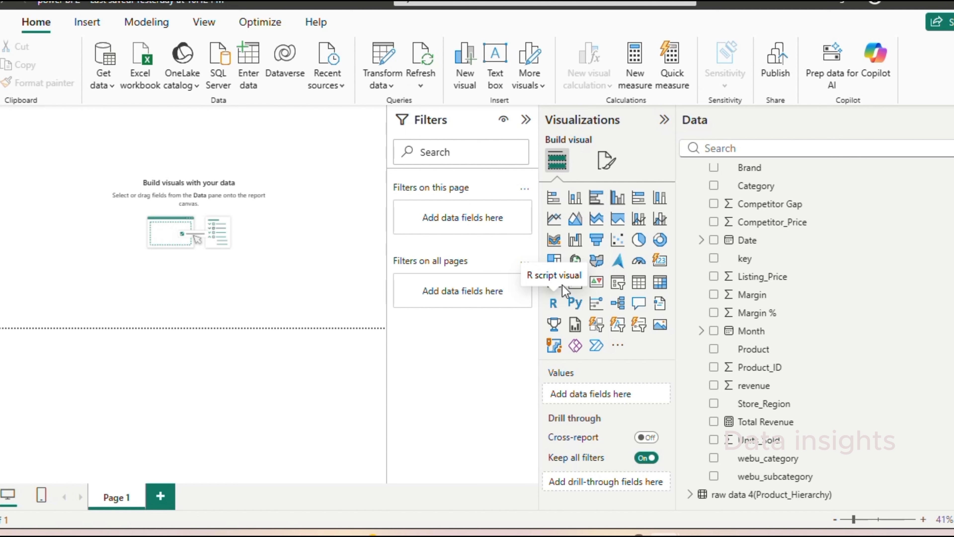
pyautogui.click(559, 289)
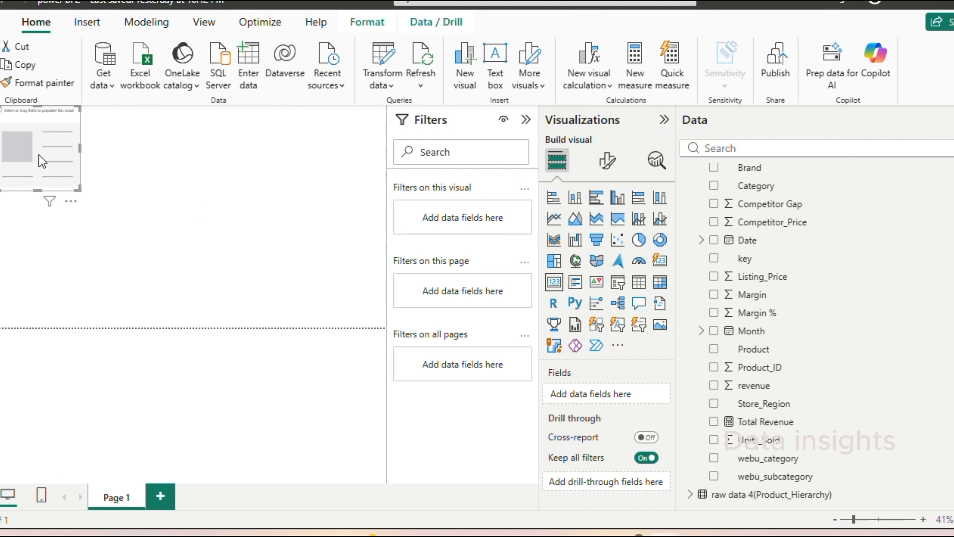
pyautogui.click(731, 429)
# Step: Format the Total Revenue card's callout value as bold with a font size of 51
pyautogui.click(607, 161)
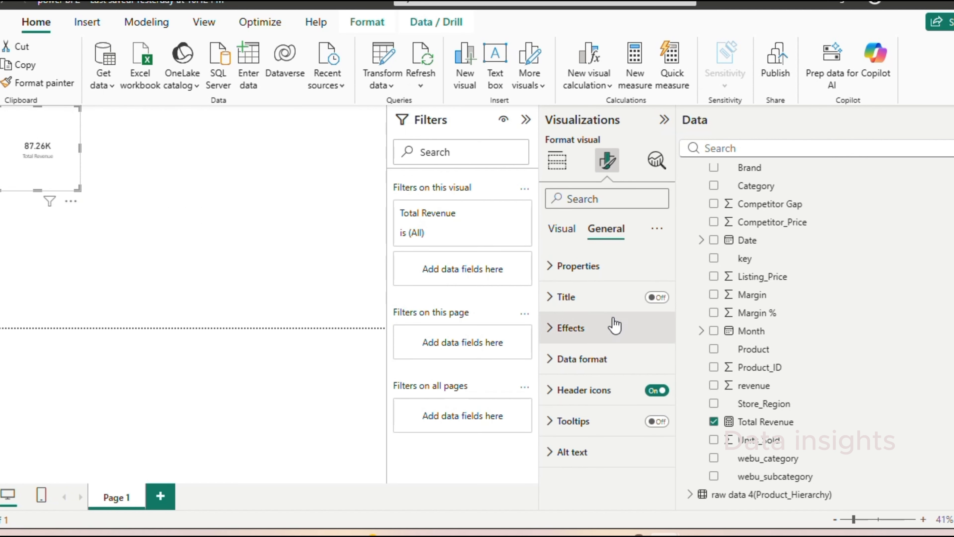
pyautogui.click(562, 228)
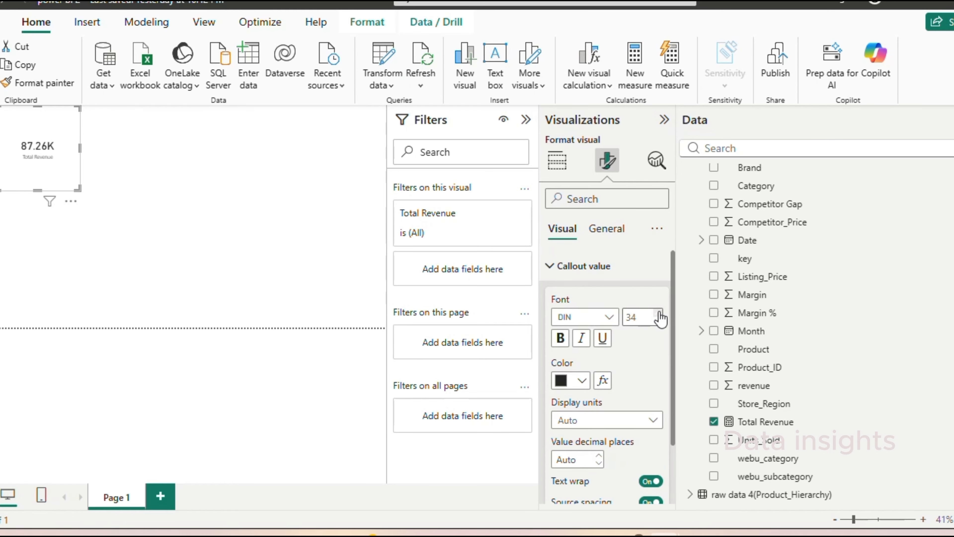
pyautogui.click(659, 313)
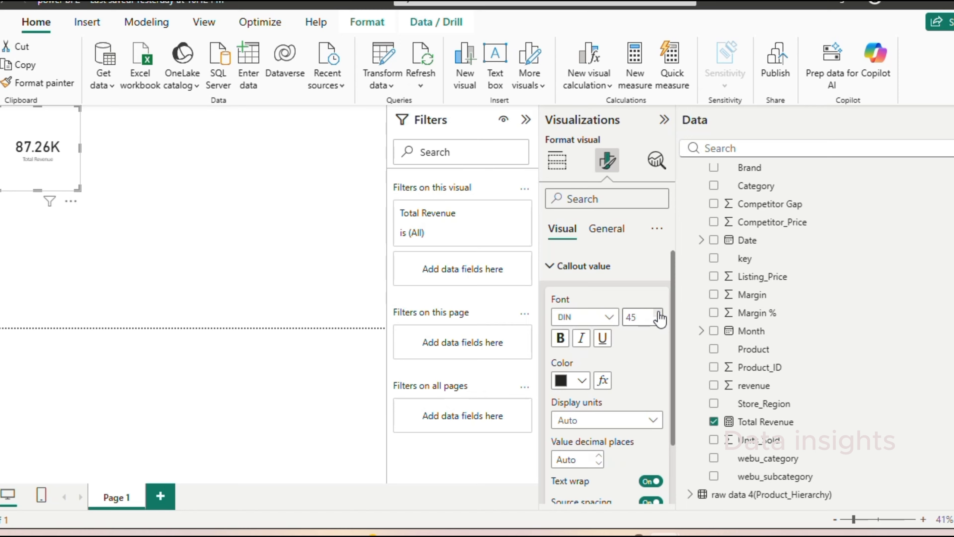
pyautogui.click(560, 338)
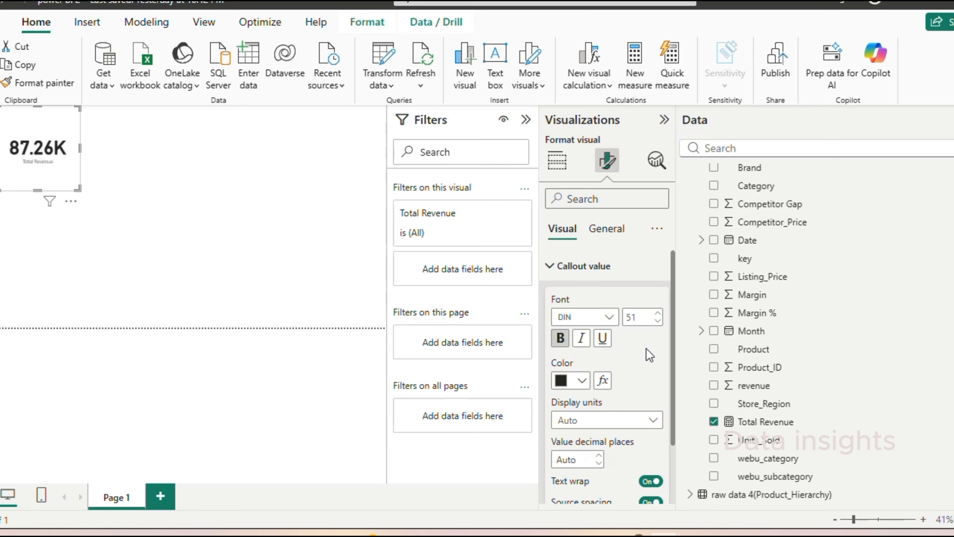
# Step: Turn on the card's title and set its text to Total Revenue
pyautogui.click(605, 229)
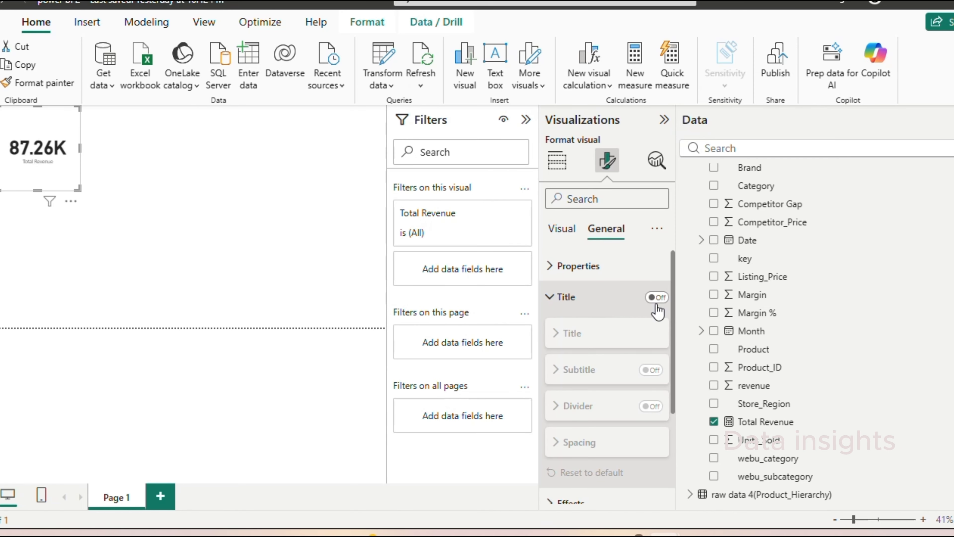
pyautogui.click(656, 297)
pyautogui.click(653, 333)
pyautogui.click(595, 372)
pyautogui.write('Total Revenue =')
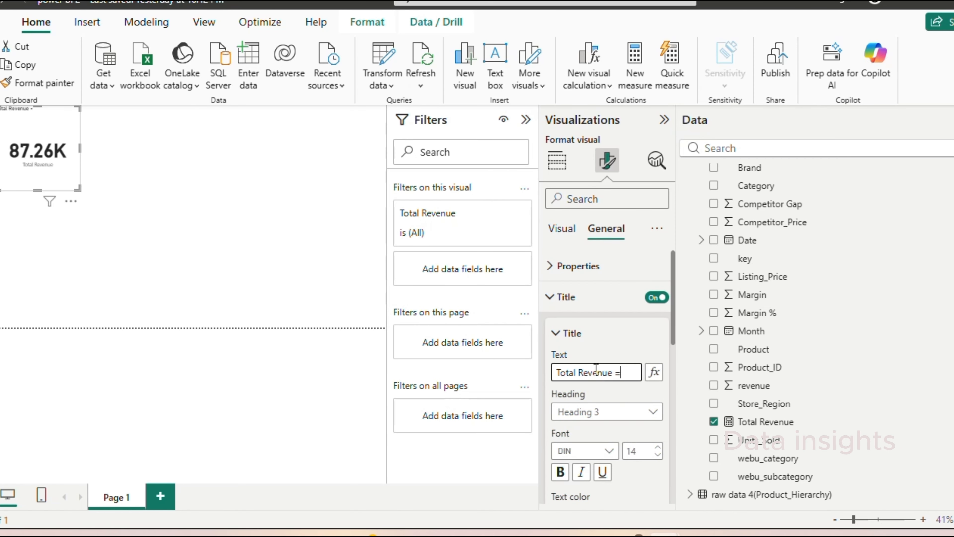
pyautogui.press('BackSpace')
pyautogui.press('BackSpace')
# Step: Make the card's title bold at font size 40 and resize the card to fit it
pyautogui.click(651, 451)
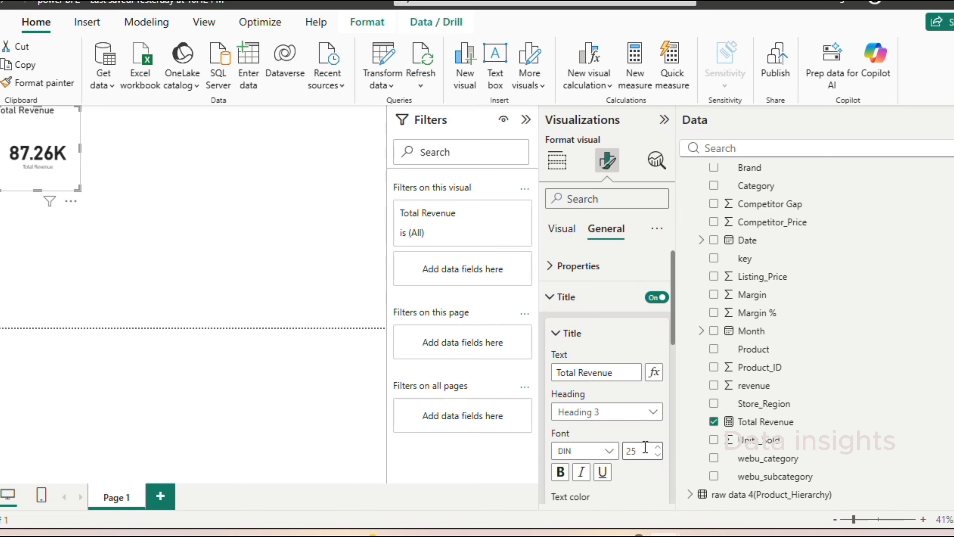
pyautogui.click(559, 472)
pyautogui.moveTo(82, 148); pyautogui.dragTo(78, 184)
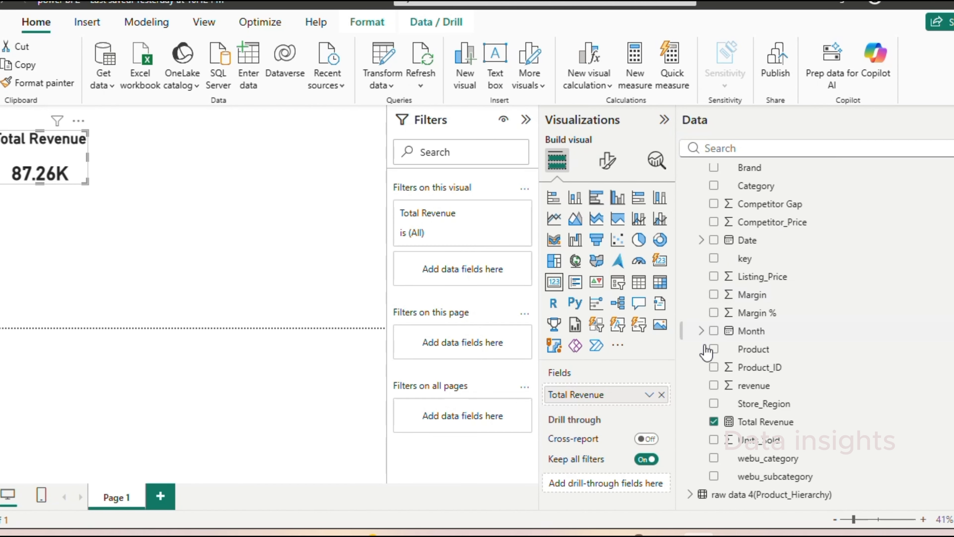
# Step: Create the measure units sold = sum('raw data 4(cleaned data)'[Units_Sold]) in the cleaned data table
pyautogui.scroll(2, 729, 249)
pyautogui.rightClick(733, 172)
pyautogui.click(770, 199)
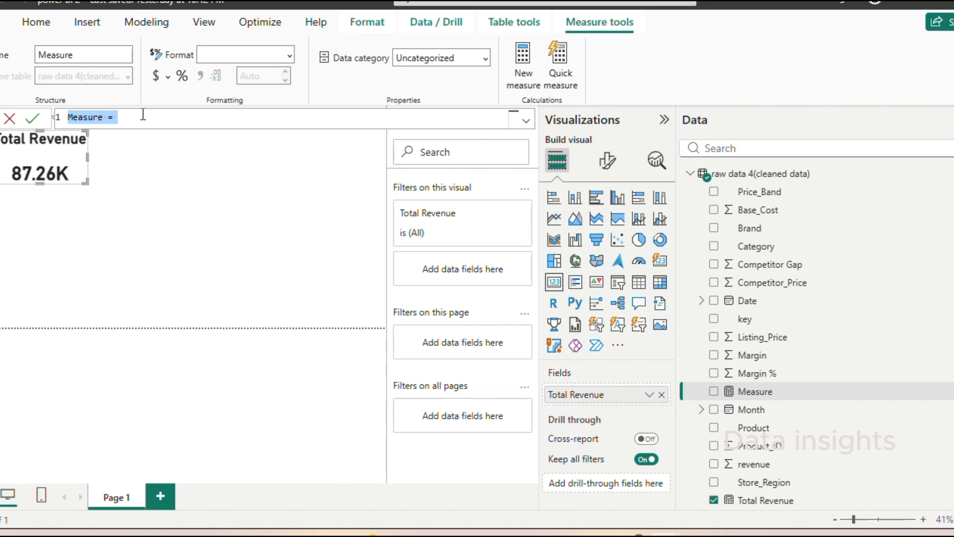
pyautogui.write('units sold = sum')
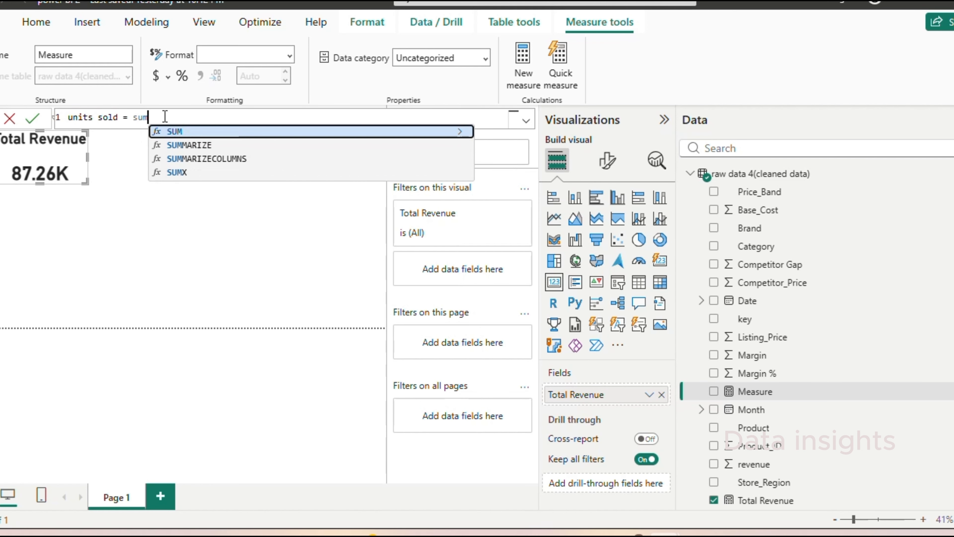
pyautogui.write('(')
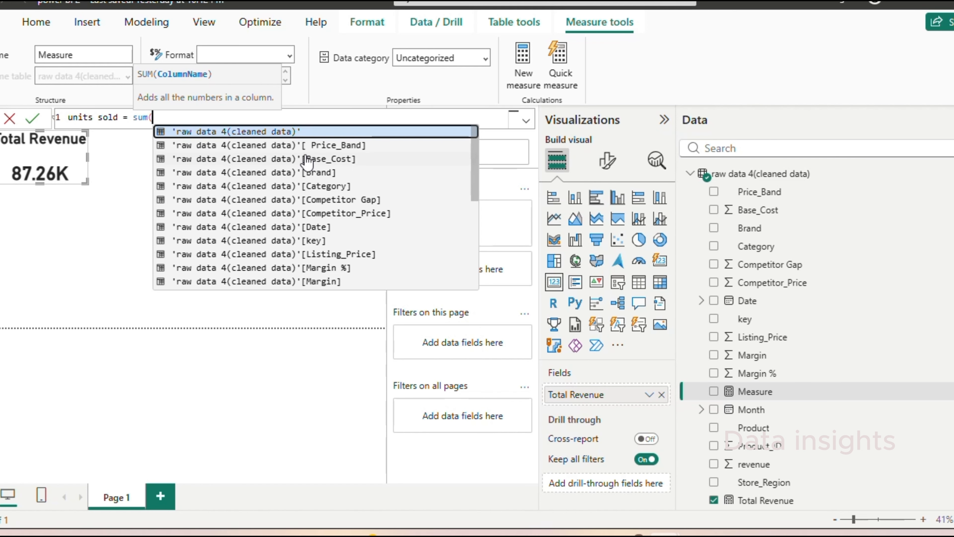
pyautogui.scroll(-1, 322, 241)
pyautogui.write('ra')
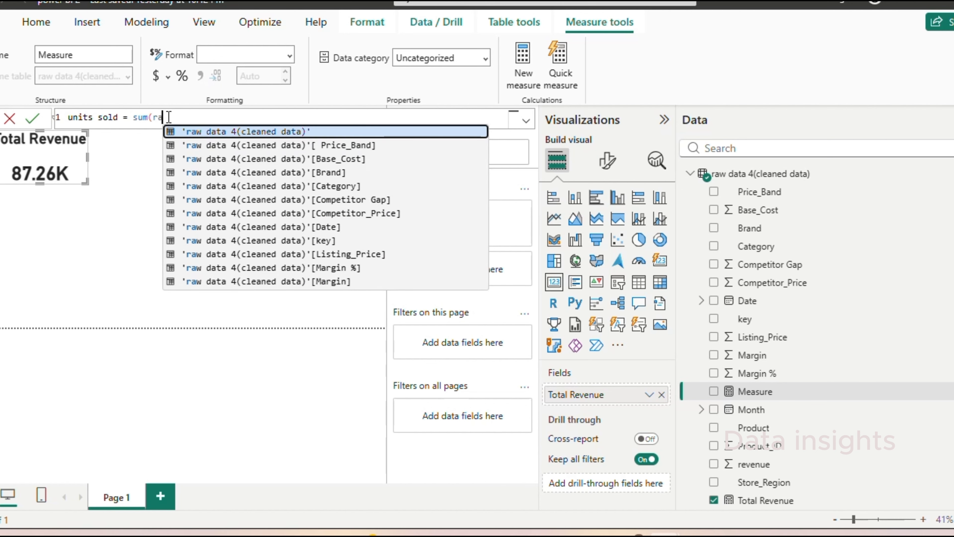
pyautogui.scroll(-3, 344, 243)
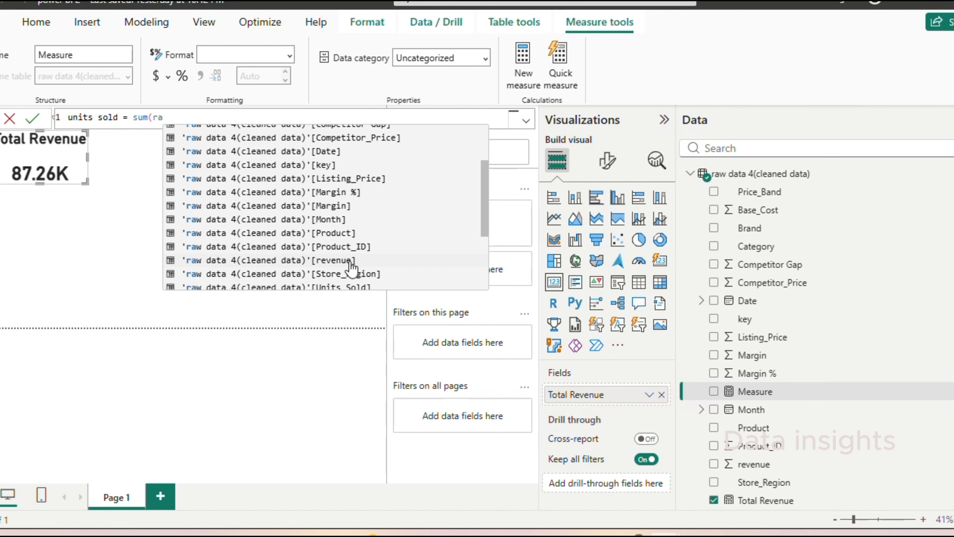
pyautogui.click(339, 256)
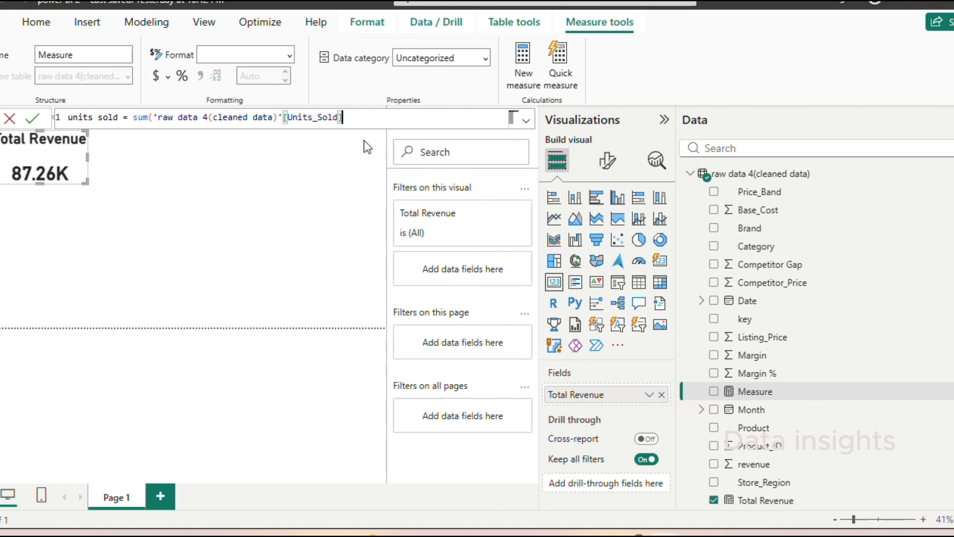
pyautogui.write(')')
pyautogui.press('Return')
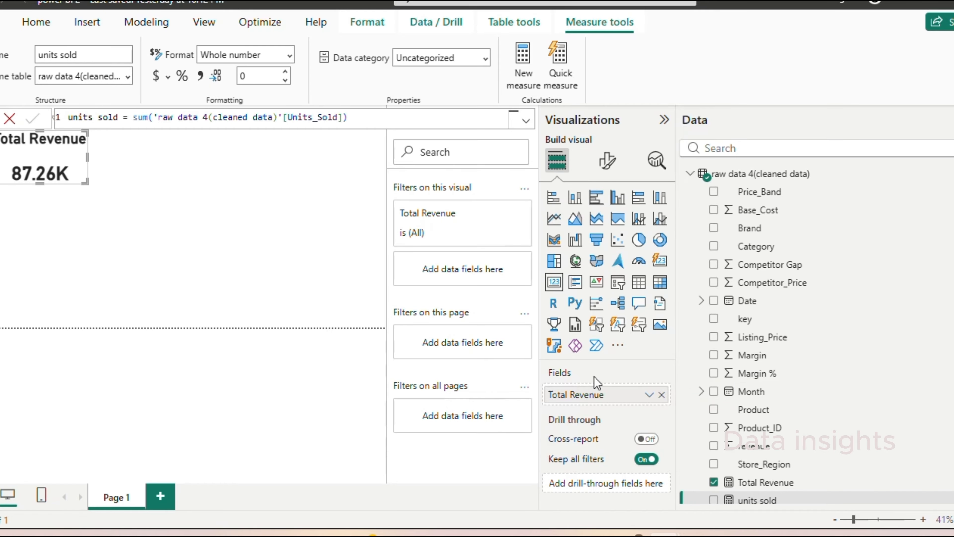
# Step: Duplicate the Total Revenue card beside the original and replace the copy's field with the units sold measure
pyautogui.click(87, 179)
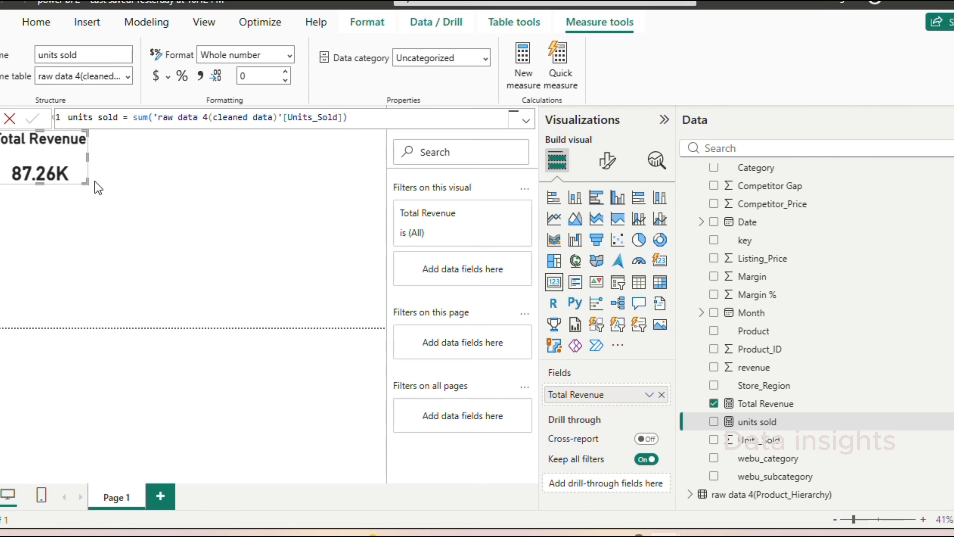
pyautogui.hotkey('ctrl', 'c')
pyautogui.hotkey('ctrl', 'v')
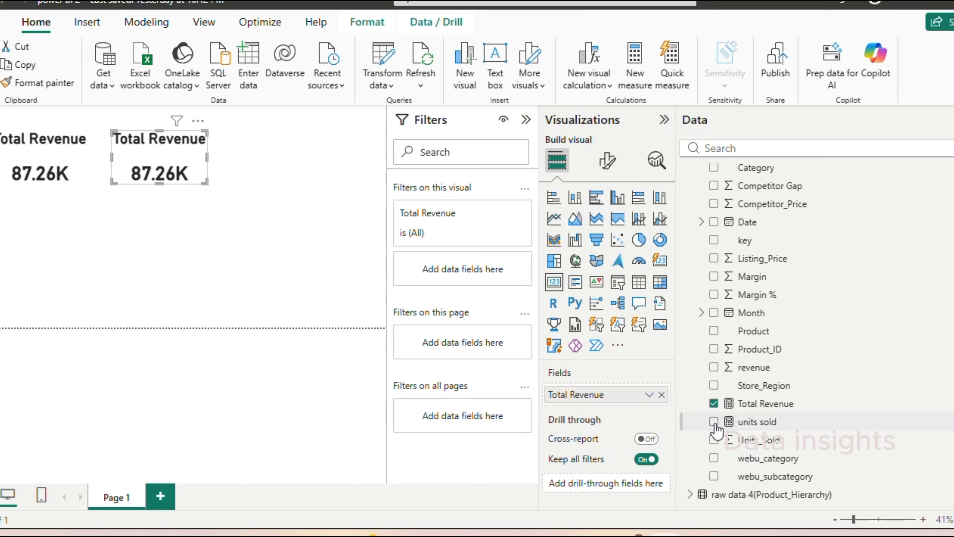
pyautogui.click(713, 403)
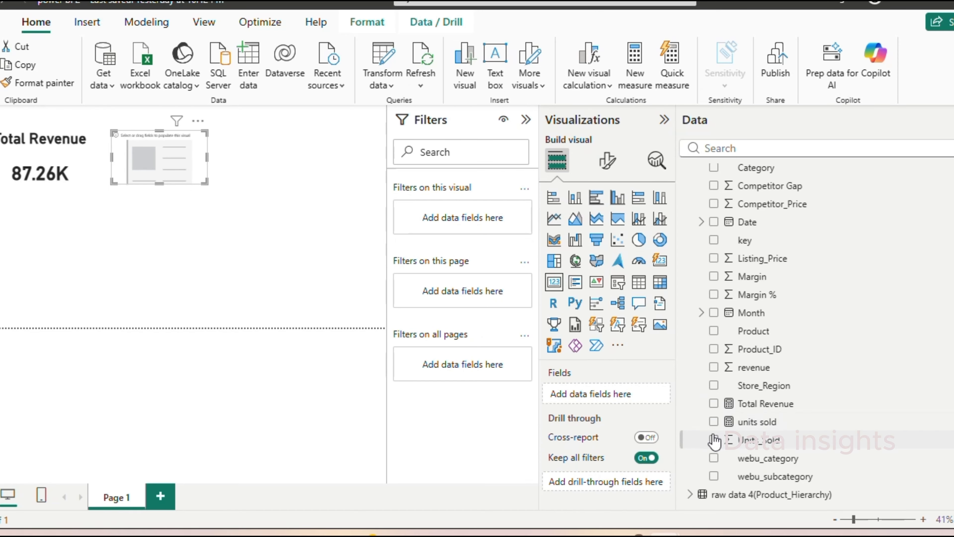
pyautogui.click(713, 421)
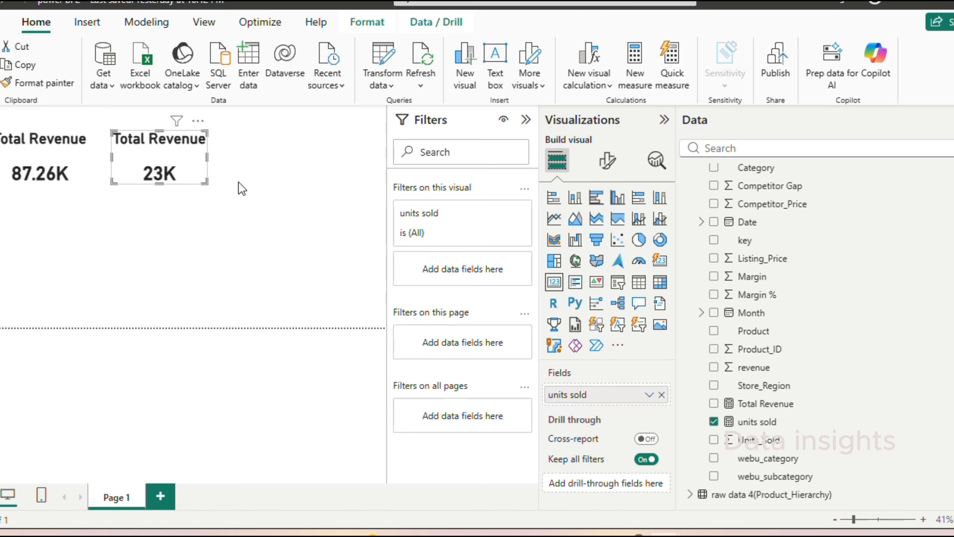
# Step: Retitle the duplicated card as Total Units sold and set the units sold measure's format to Decimal number
pyautogui.click(607, 161)
pyautogui.click(606, 228)
pyautogui.click(601, 296)
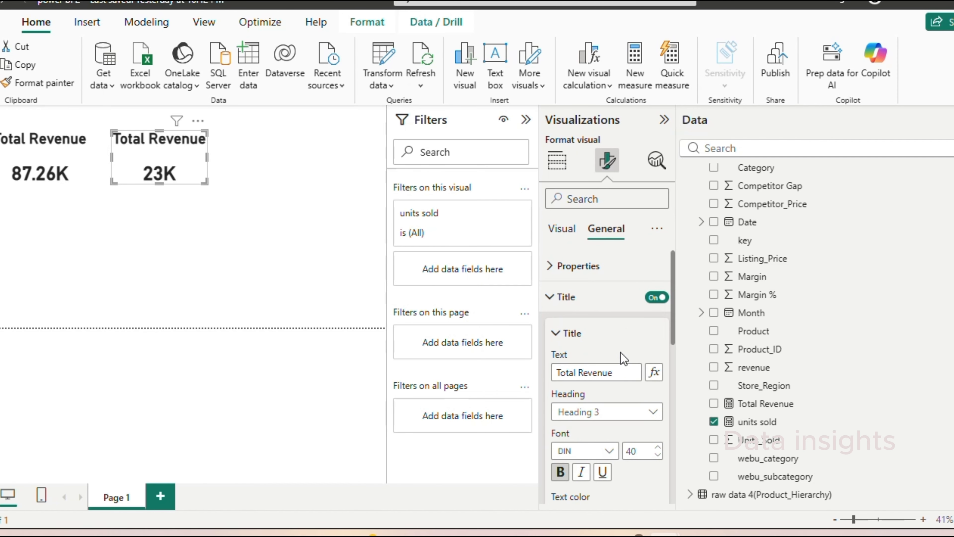
pyautogui.tripleClick(610, 373)
pyautogui.write('Total Units sold')
pyautogui.click(757, 421)
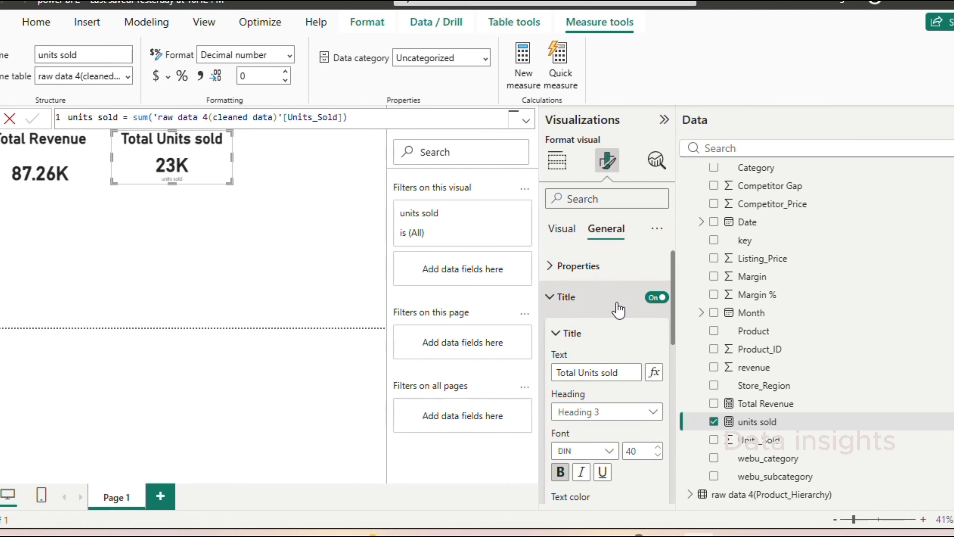
# Step: Create the measure Average Margin % = AVERAGE('raw data 4(cleaned data)'[Margin %]) in the cleaned data table
pyautogui.scroll(3, 750, 302)
pyautogui.click(755, 173)
pyautogui.rightClick(755, 172)
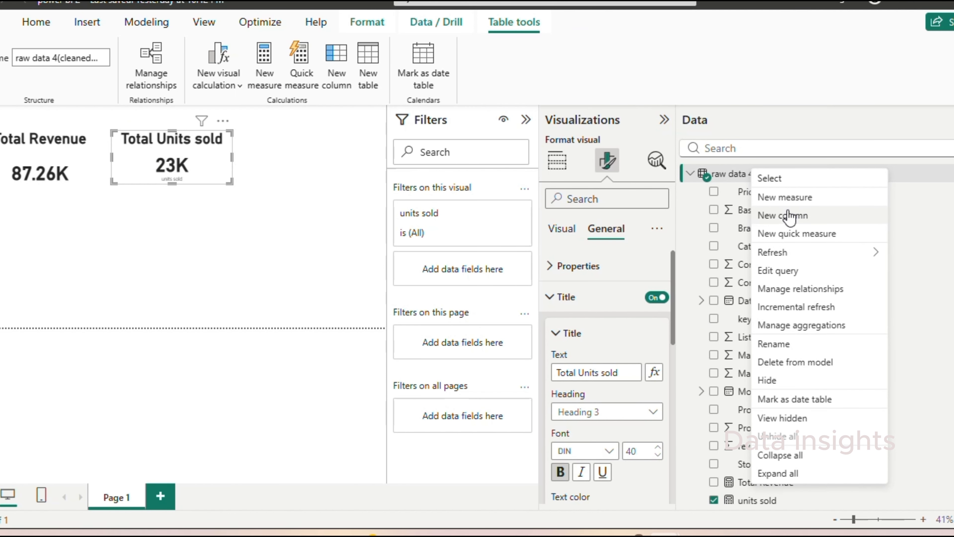
pyautogui.click(787, 194)
pyautogui.hotkey('ctrl', 'v')
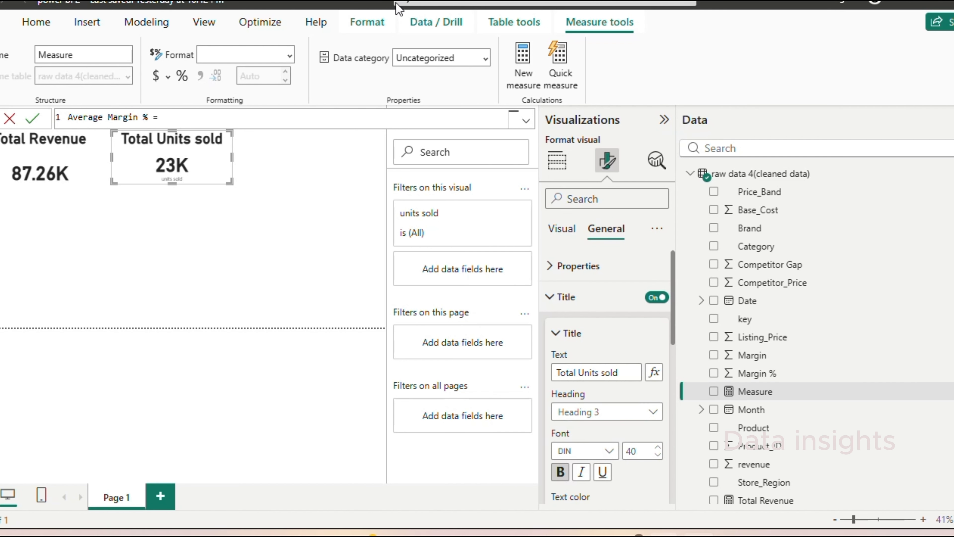
pyautogui.scroll(3, 278, 121)
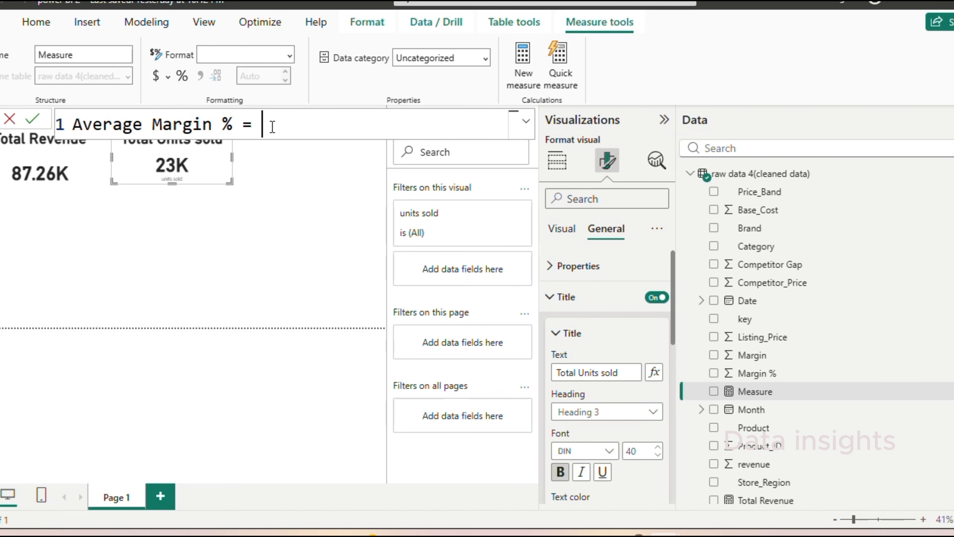
pyautogui.write('av')
pyautogui.press('Tab')
pyautogui.write('raw')
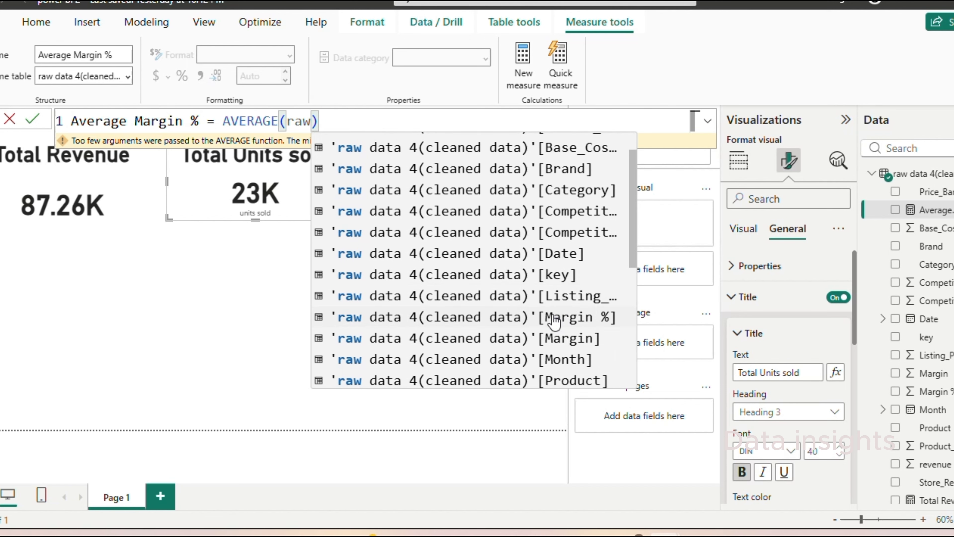
pyautogui.click(553, 317)
pyautogui.click(33, 120)
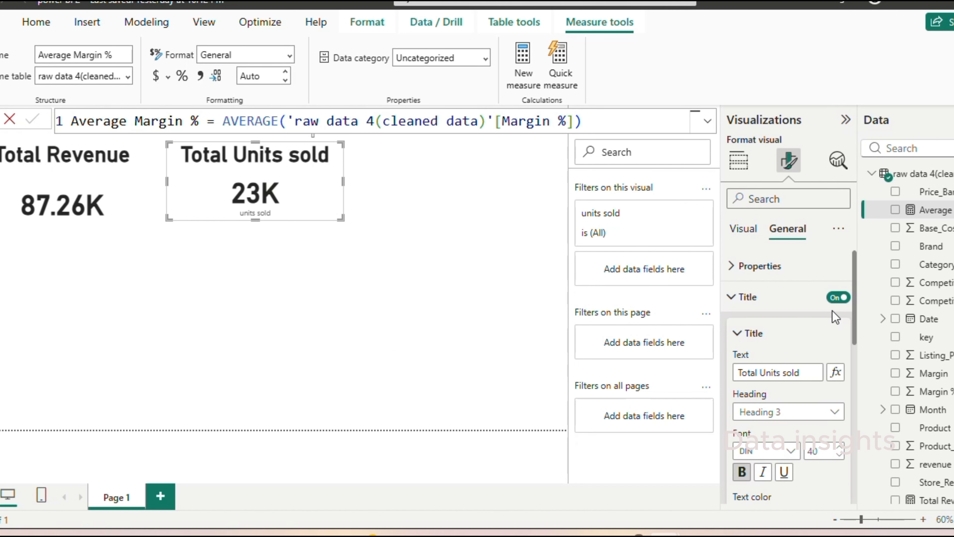
# Step: Duplicate the Total Units sold card below the Total Revenue card and replace the copy's field with the Average Margin % measure
pyautogui.moveTo(862, 248); pyautogui.dragTo(678, 241)
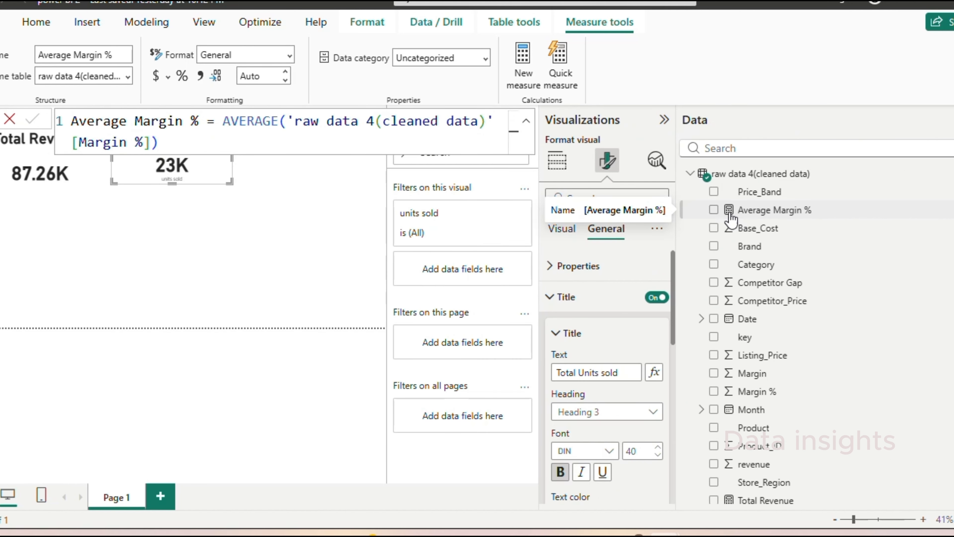
pyautogui.click(288, 248)
pyautogui.click(212, 178)
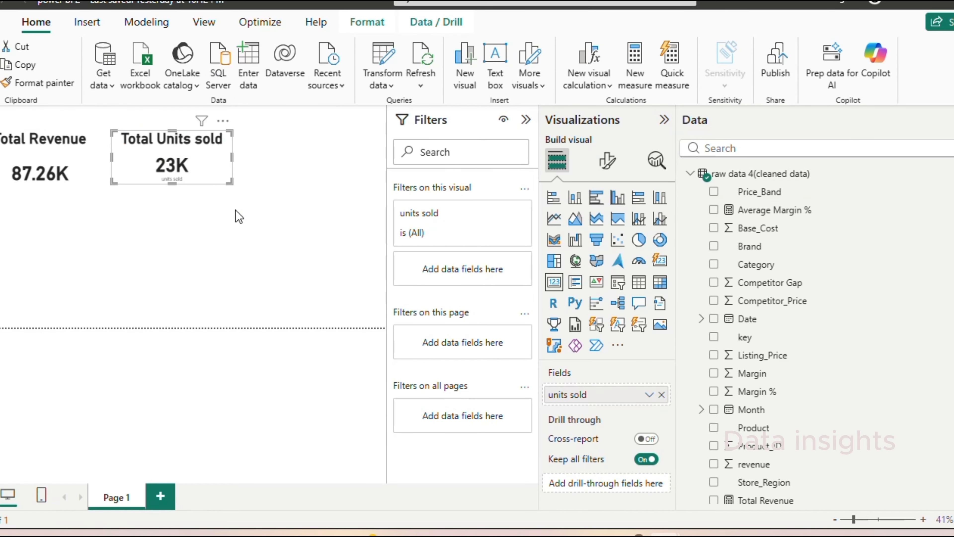
pyautogui.moveTo(212, 174); pyautogui.dragTo(110, 258)
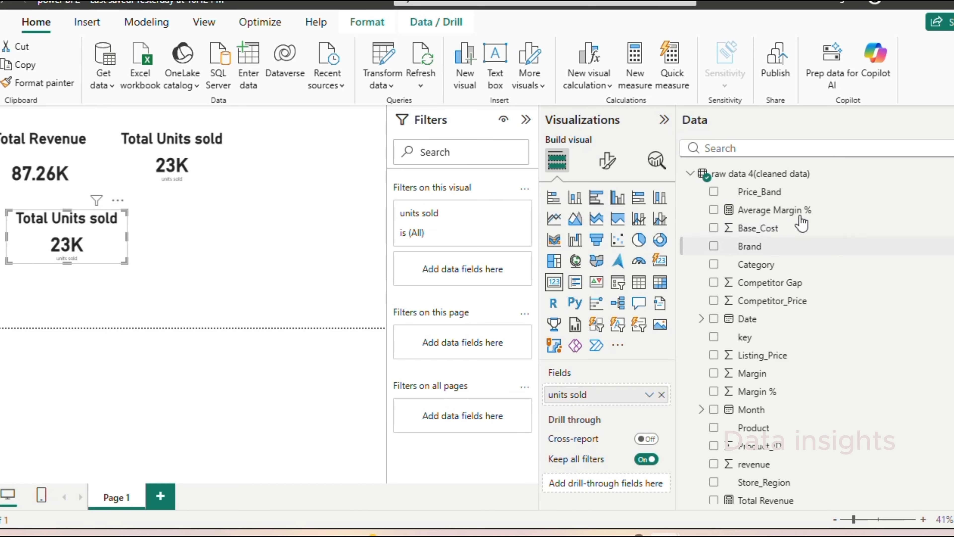
pyautogui.scroll(-2, 731, 376)
pyautogui.click(714, 442)
pyautogui.scroll(2, 751, 361)
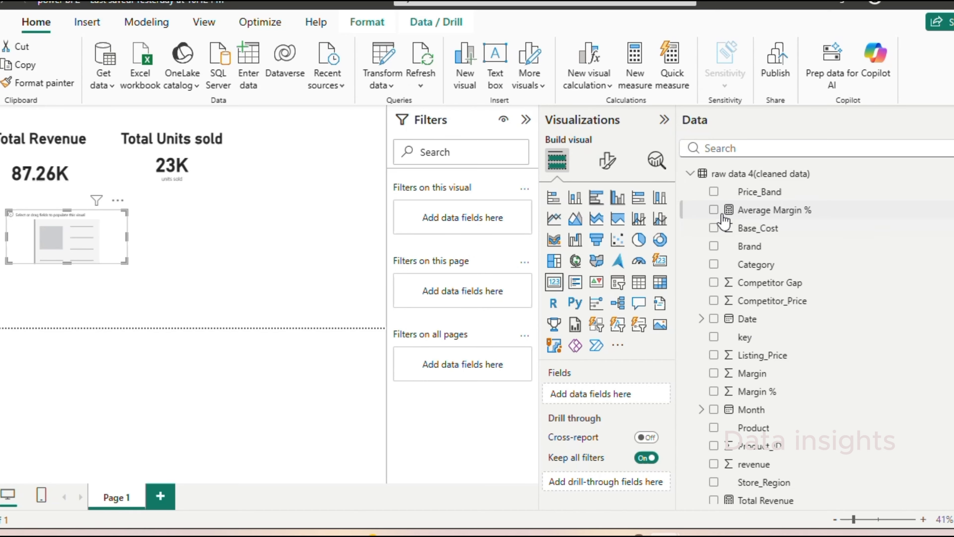
pyautogui.click(713, 210)
# Step: Format the Average Margin % measure as a percentage and open its card's formatting options
pyautogui.click(719, 212)
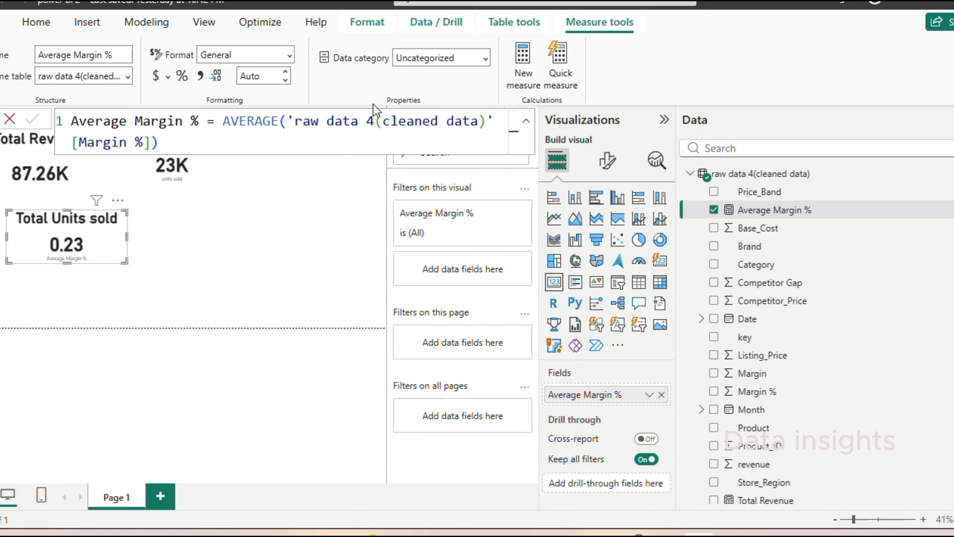
pyautogui.click(182, 79)
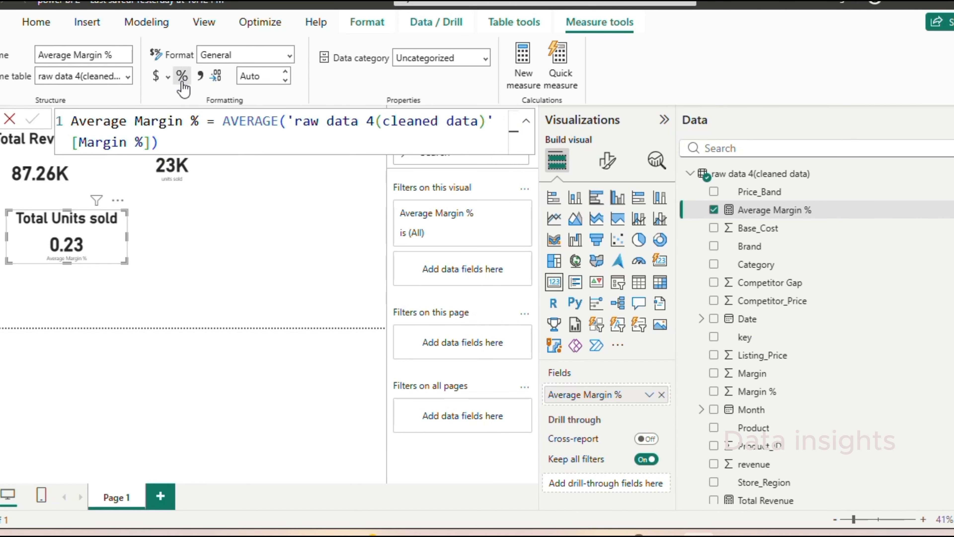
pyautogui.click(607, 159)
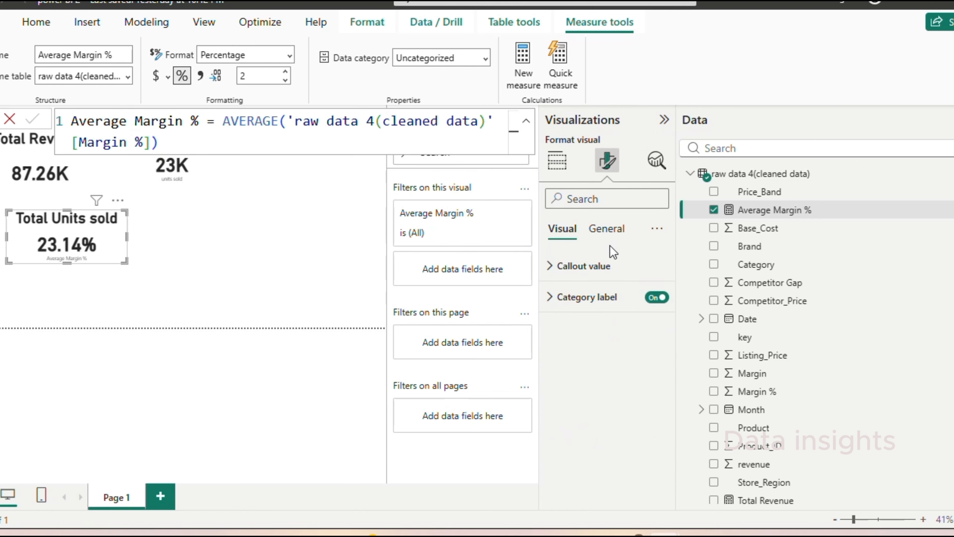
# Step: Change the title text of the card showing the average margin measure to Average Margin %
pyautogui.click(606, 228)
pyautogui.click(566, 297)
pyautogui.tripleClick(611, 373)
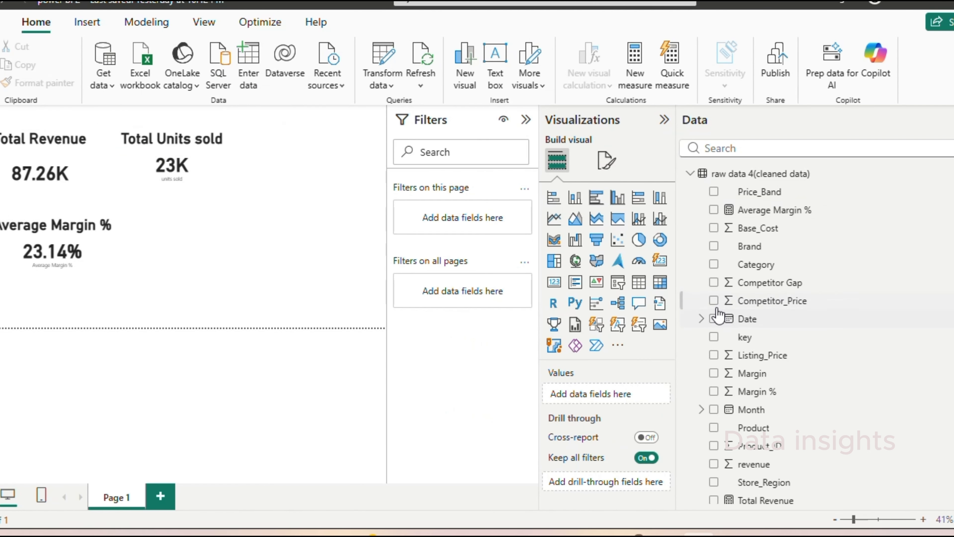
# Step: Create the measure Avg Competitor Gap = AVERAGE('raw data 4(cleaned data)'[Competitor Gap]) in the cleaned data table
pyautogui.rightClick(753, 178)
pyautogui.click(788, 198)
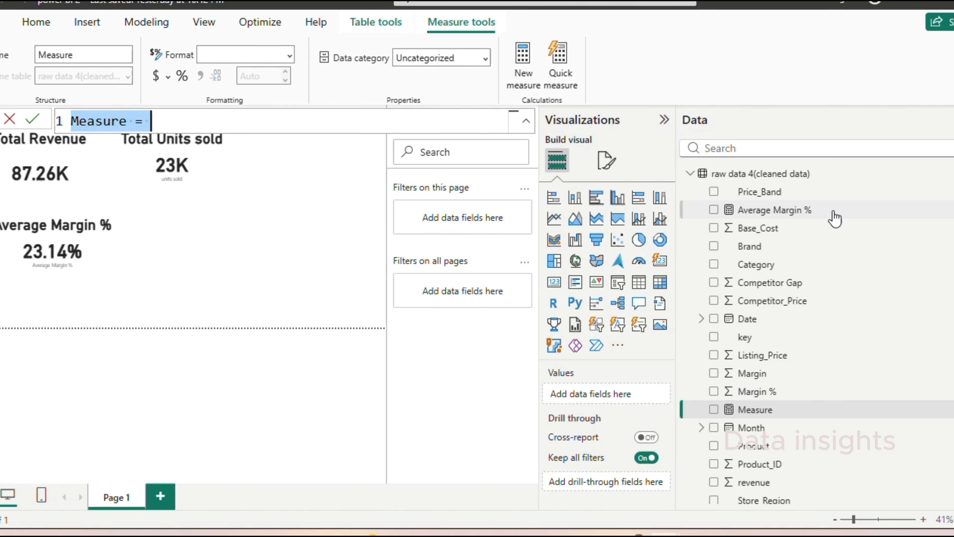
pyautogui.write('Avg Competitor Gap =')
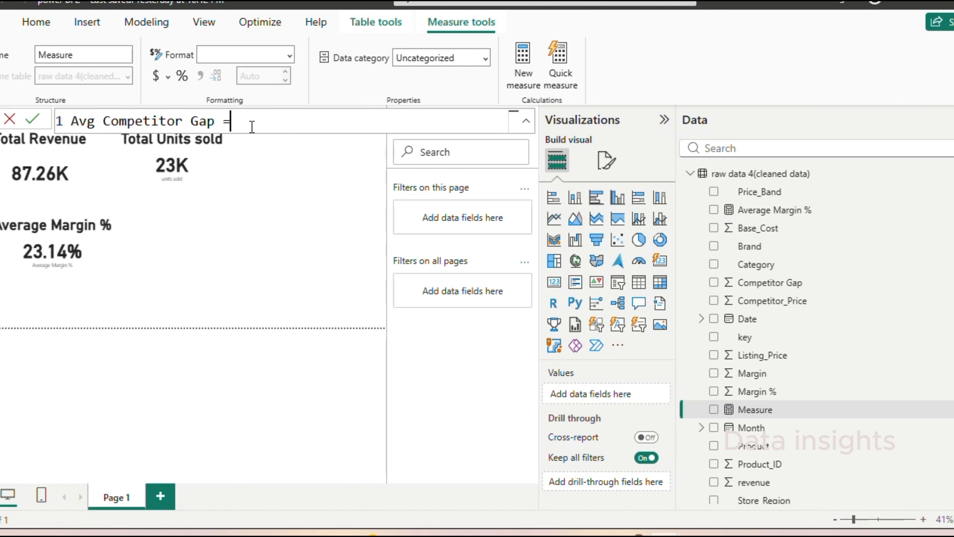
pyautogui.write(' ave')
pyautogui.click(316, 165)
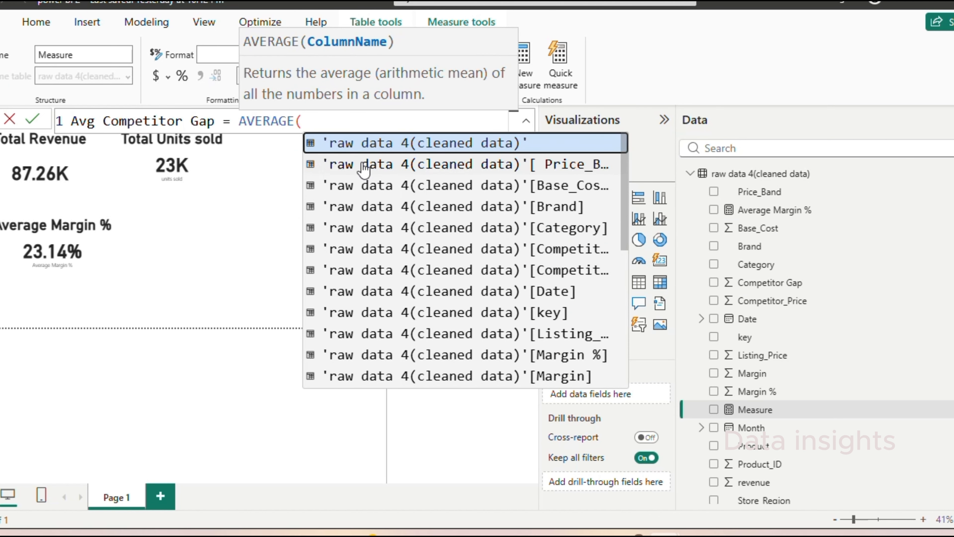
pyautogui.scroll(-2, 496, 251)
pyautogui.click(511, 195)
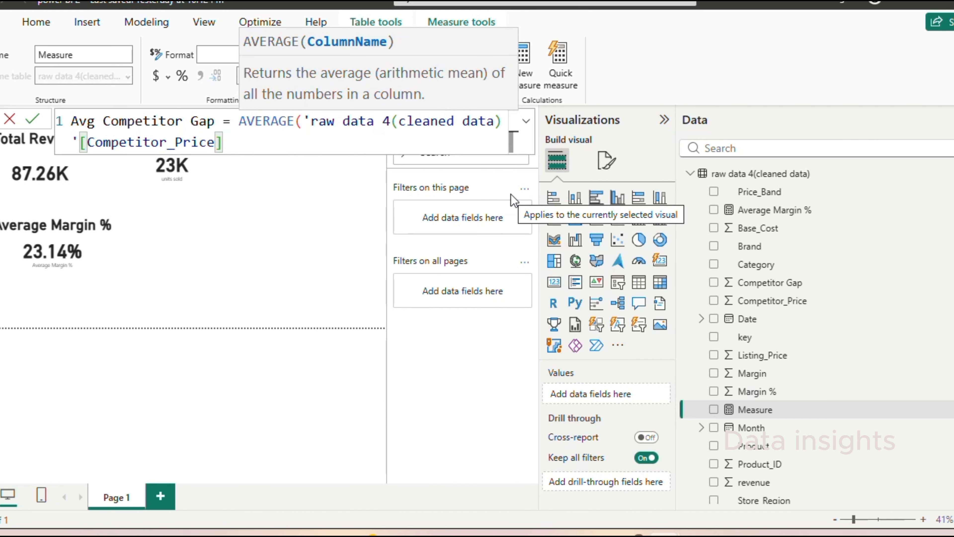
pyautogui.moveTo(224, 142); pyautogui.dragTo(186, 143)
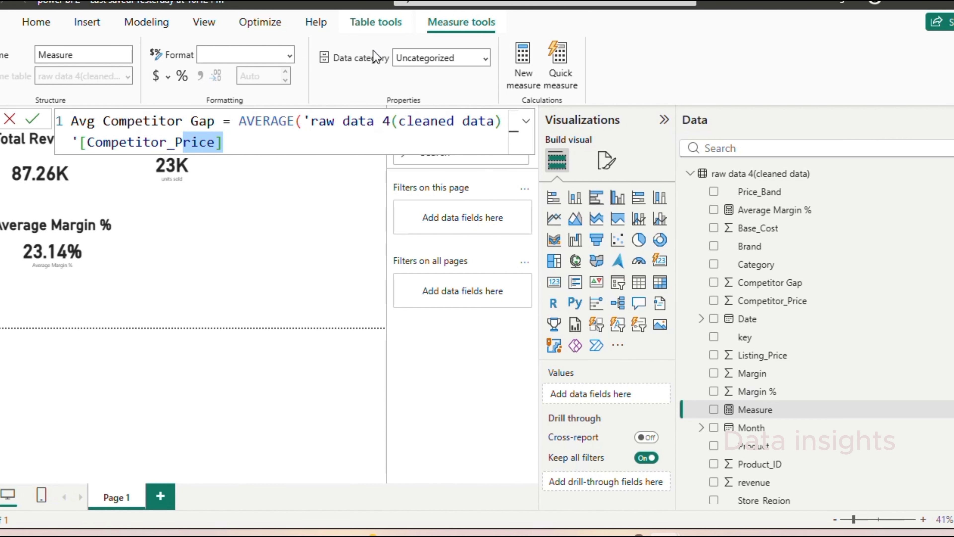
pyautogui.click(396, 11)
pyautogui.click(301, 121)
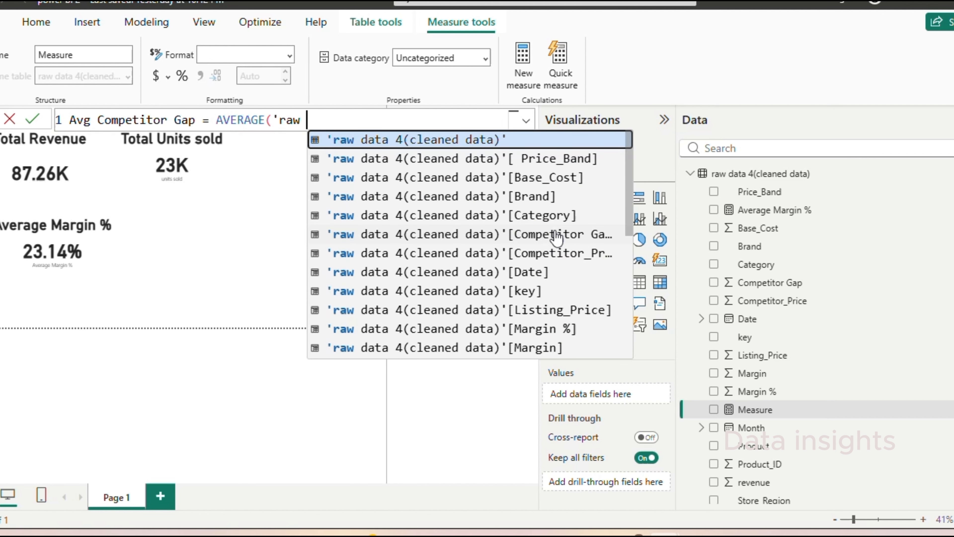
pyautogui.click(551, 237)
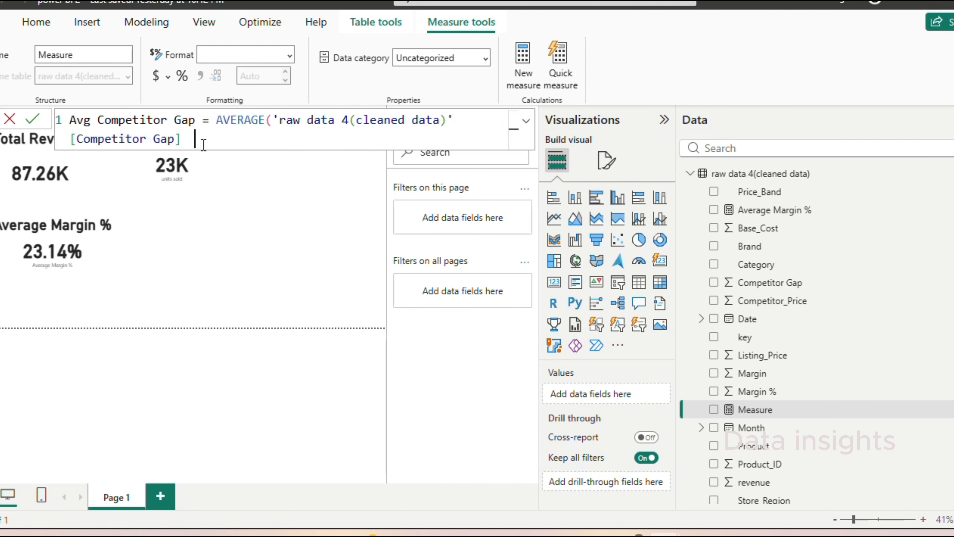
pyautogui.write(')')
pyautogui.press('Return')
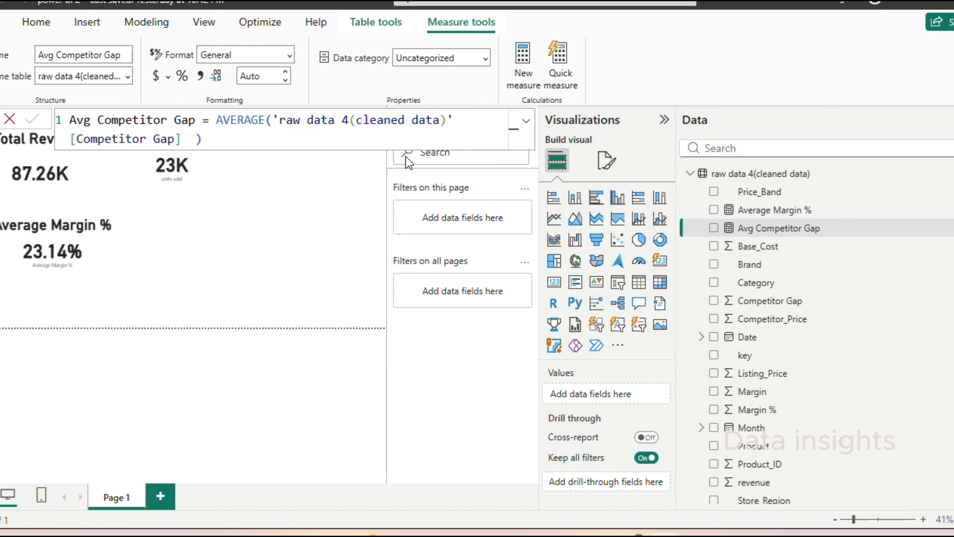
# Step: Duplicate the Average Margin % card beside the original and replace the copy's field with the Avg Competitor Gap measure
pyautogui.click(94, 255)
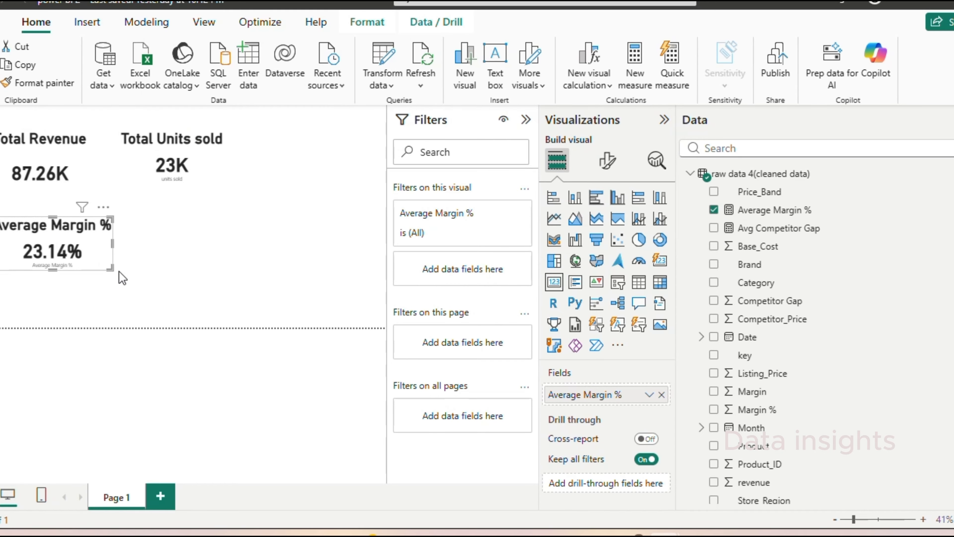
pyautogui.hotkey('ctrl', 'c')
pyautogui.hotkey('ctrl', 'v')
pyautogui.click(714, 227)
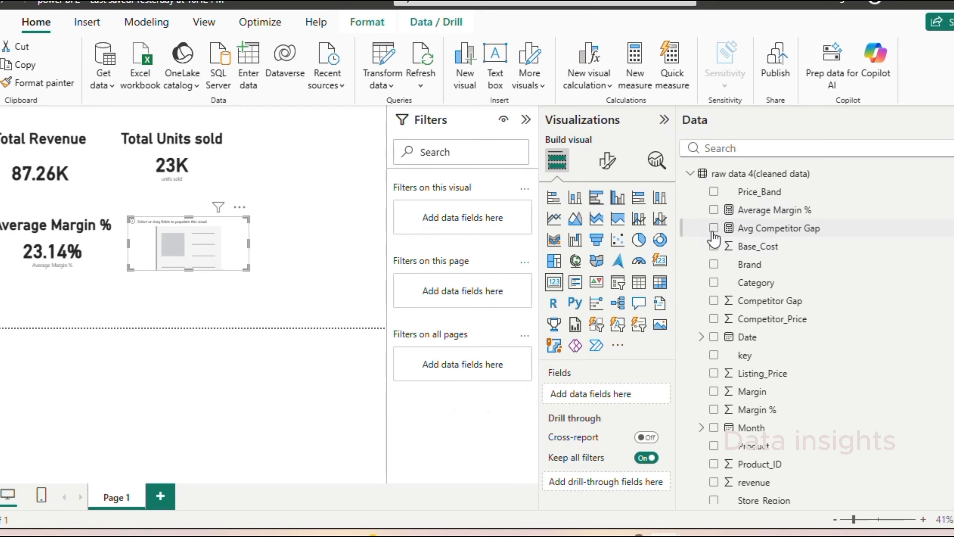
# Step: Retitle the duplicated card as Average competitor gap and widen it so the title fits on one line
pyautogui.click(616, 161)
pyautogui.click(607, 229)
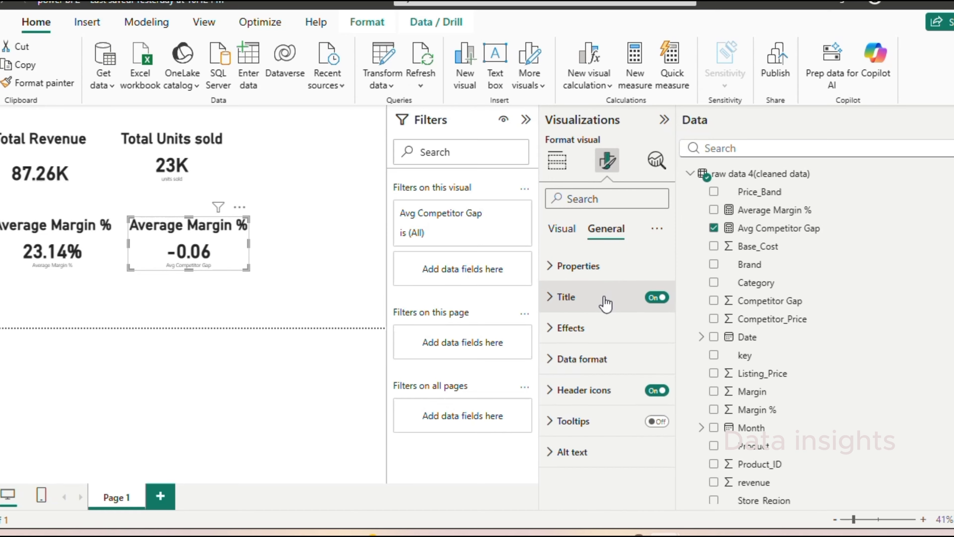
pyautogui.click(601, 297)
pyautogui.moveTo(591, 373); pyautogui.dragTo(635, 373)
pyautogui.write('compet')
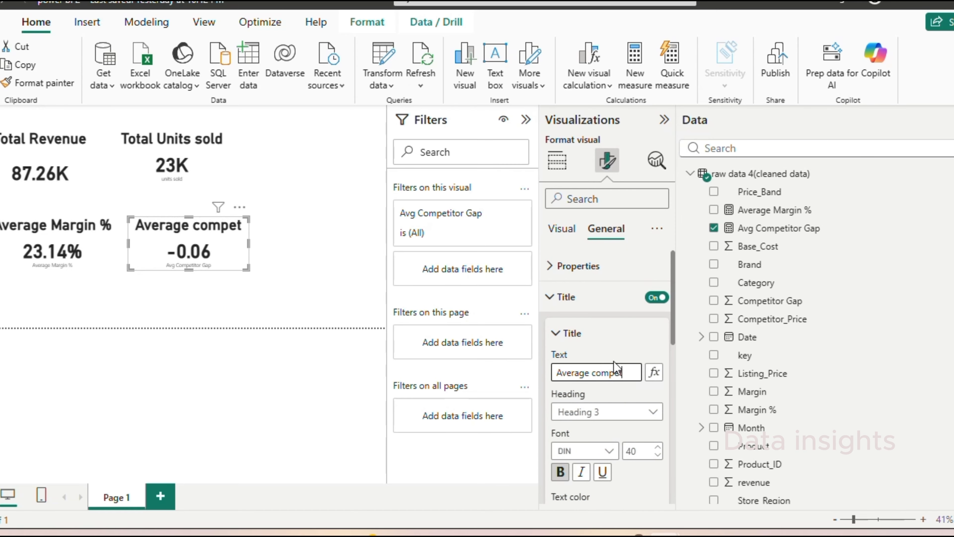
pyautogui.write('itor gap')
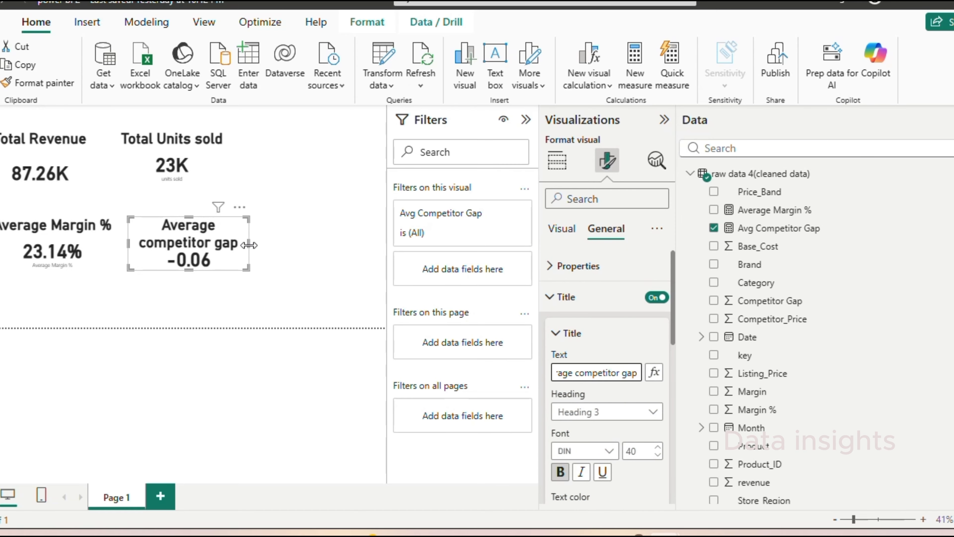
pyautogui.moveTo(249, 245); pyautogui.dragTo(299, 244)
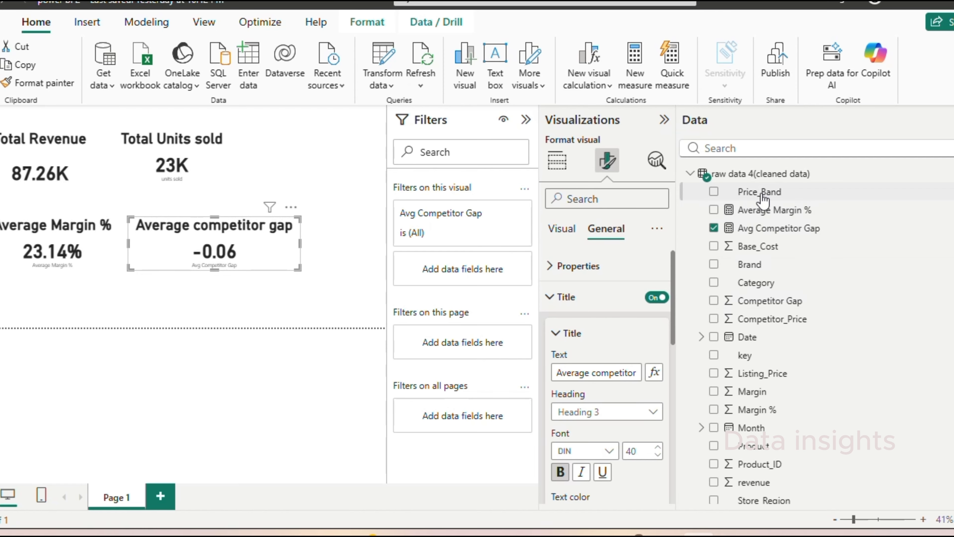
# Step: Start a new measure % Cheaper in the cleaned data table that filters 'raw data 4(cleaned data)' to rows with [Competitor Gap]<0
pyautogui.rightClick(757, 179)
pyautogui.click(792, 199)
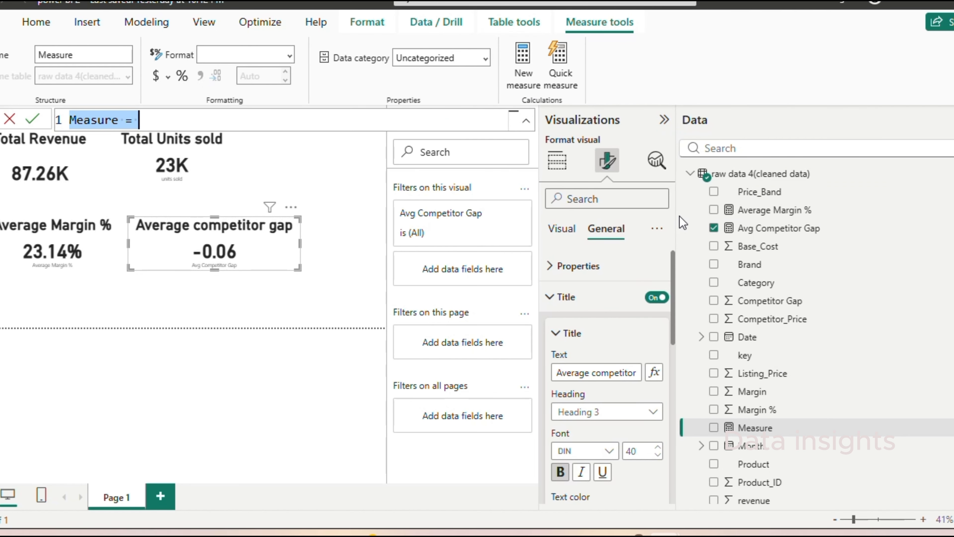
pyautogui.write('% Cheaper =')
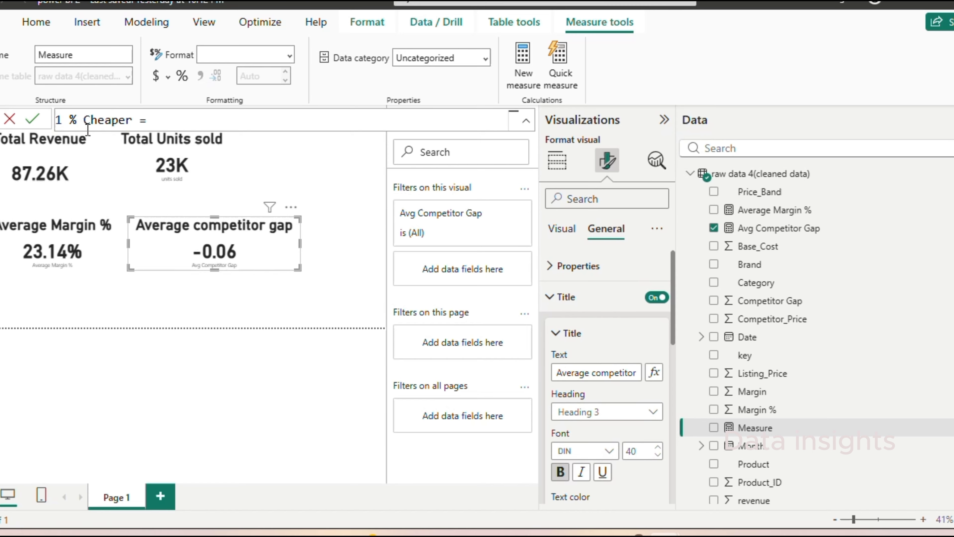
pyautogui.write('filter(')
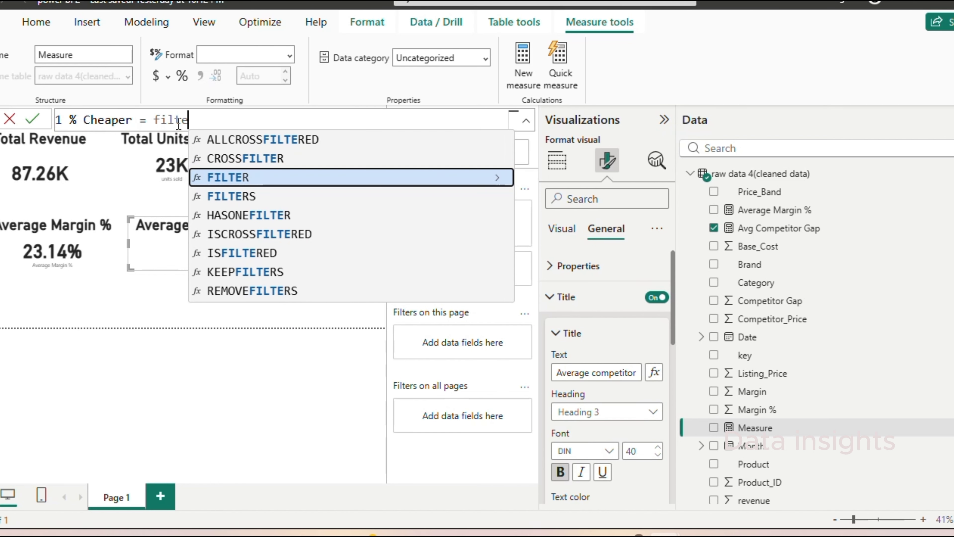
pyautogui.click(264, 143)
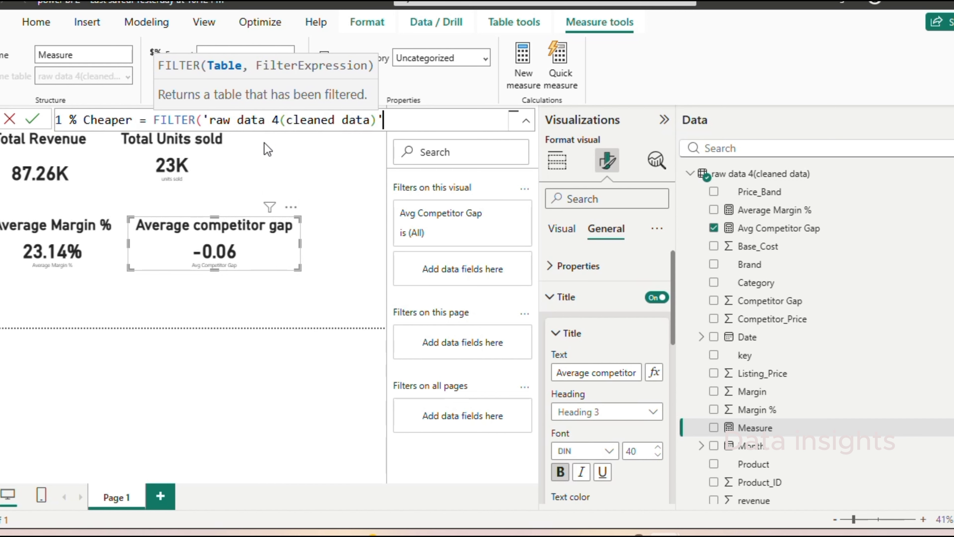
pyautogui.write(', ra')
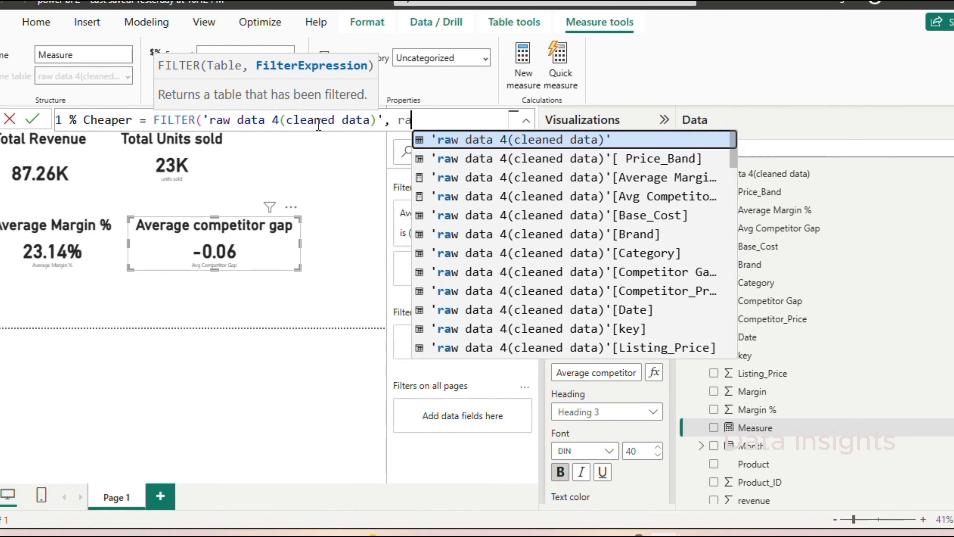
pyautogui.scroll(-1, 590, 206)
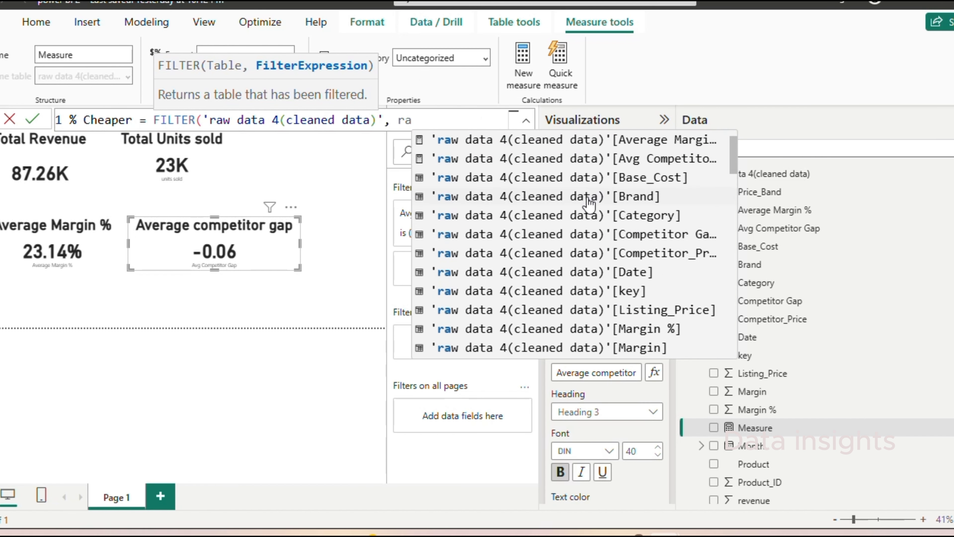
pyautogui.click(650, 238)
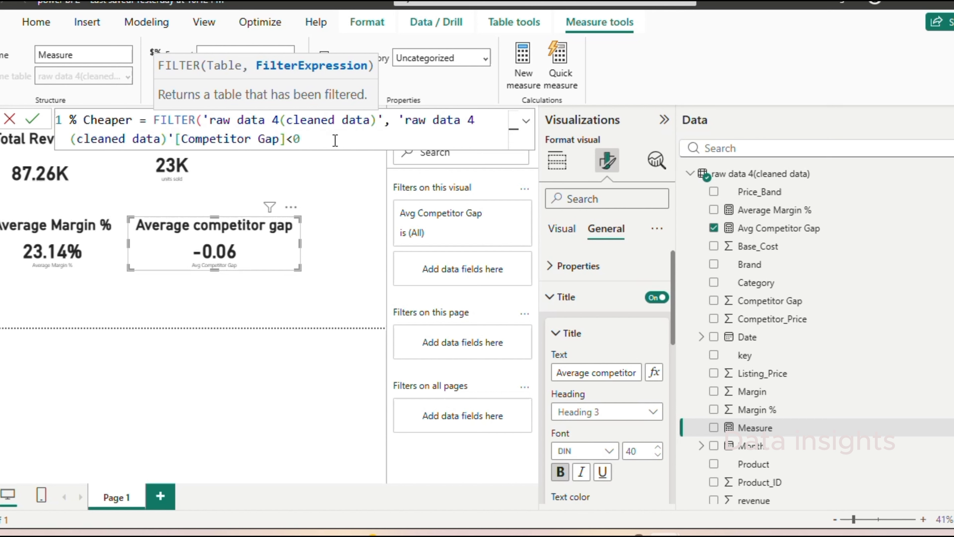
pyautogui.write('<0)')
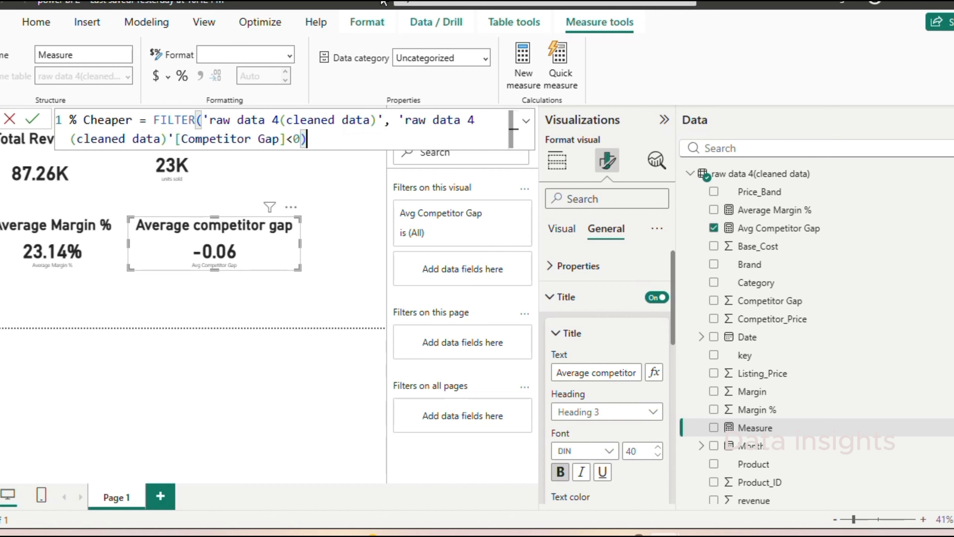
# Step: Wrap the FILTER expression of the % Cheaper measure in COUNTROWS
pyautogui.doubleClick(155, 122)
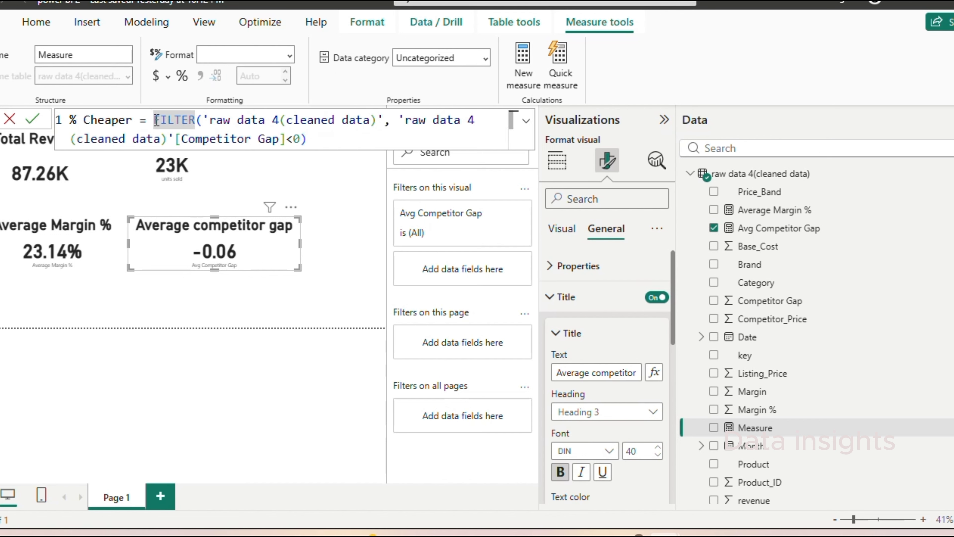
pyautogui.write('coun')
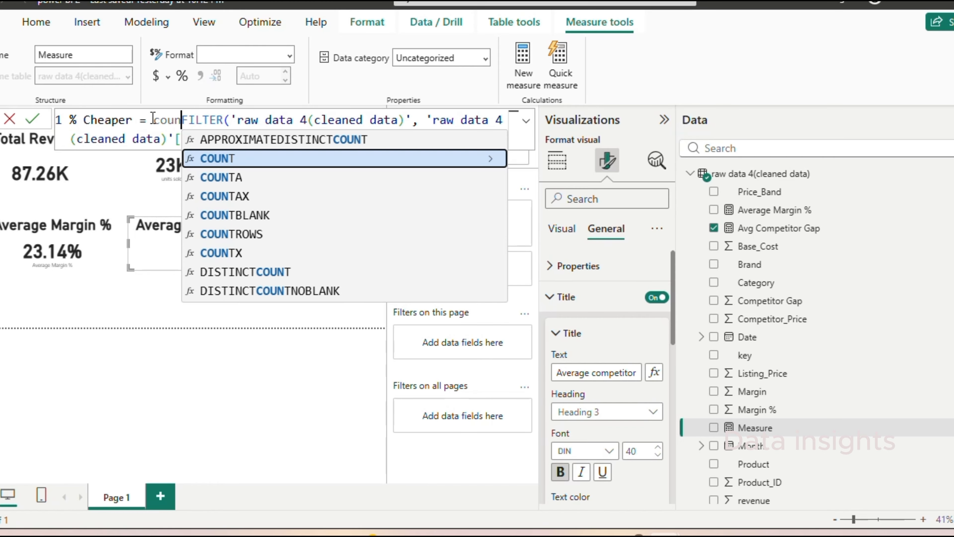
pyautogui.press('Down')
pyautogui.press('Down')
pyautogui.press('Down')
pyautogui.press('Down')
pyautogui.press('Tab')
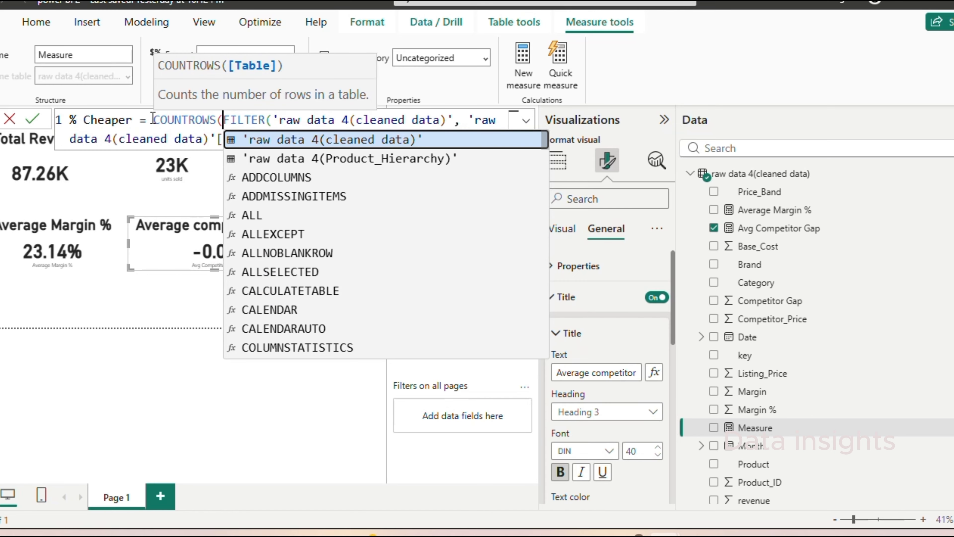
pyautogui.press('Escape')
pyautogui.click(358, 136)
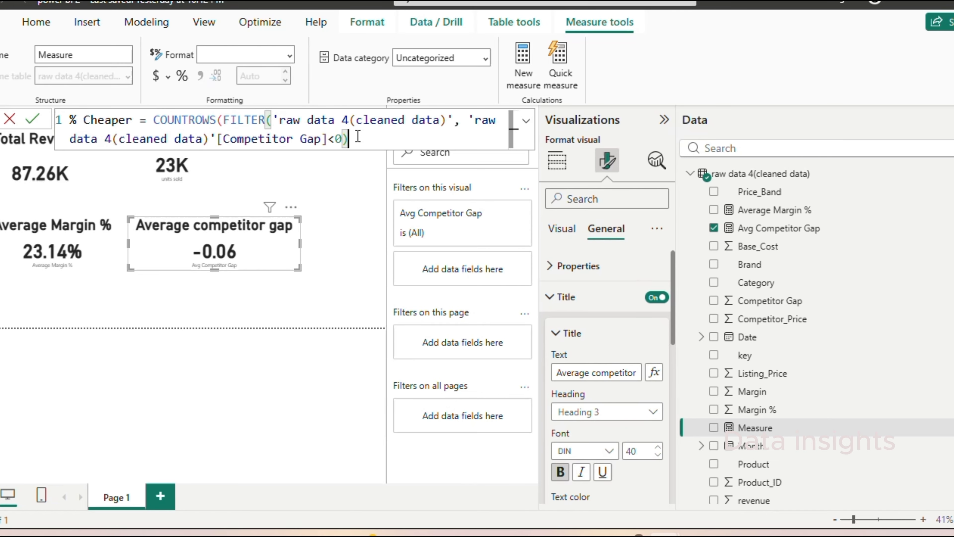
pyautogui.write(')')
# Step: Wrap the % Cheaper count in DIVIDE with COUNTROWS('raw data 4(cleaned data)') as the denominator and commit the measure
pyautogui.click(154, 121)
pyautogui.write('DIVIDE(')
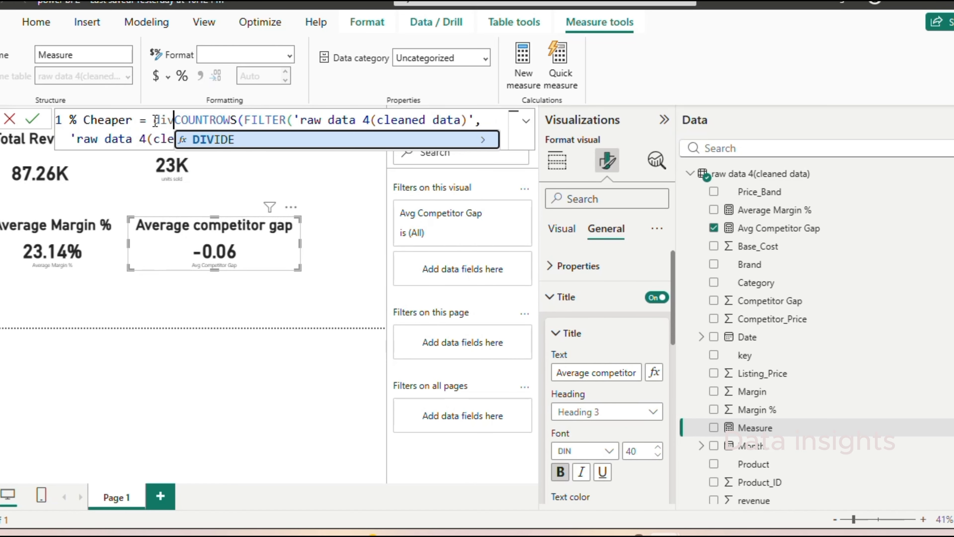
pyautogui.click(425, 140)
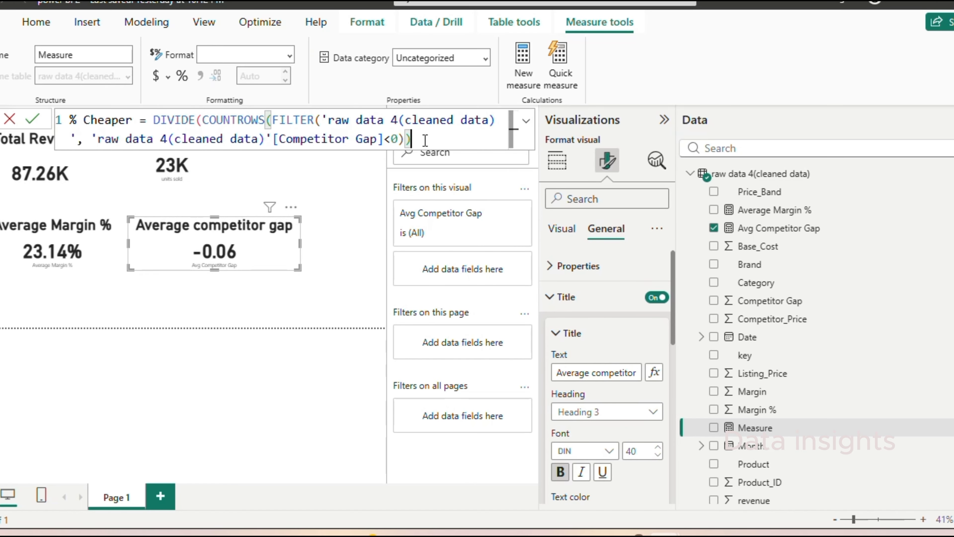
pyautogui.write(',ra')
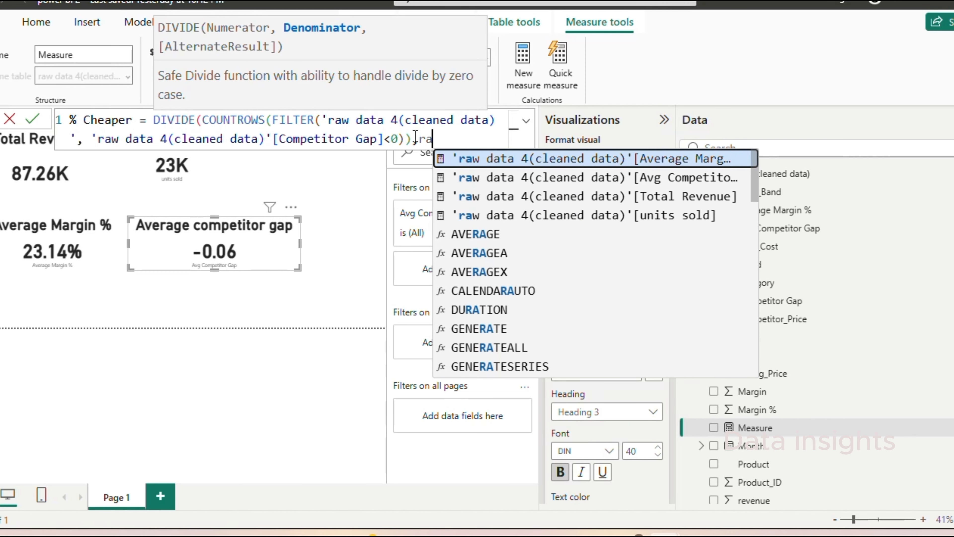
pyautogui.press('BackSpace')
pyautogui.press('BackSpace')
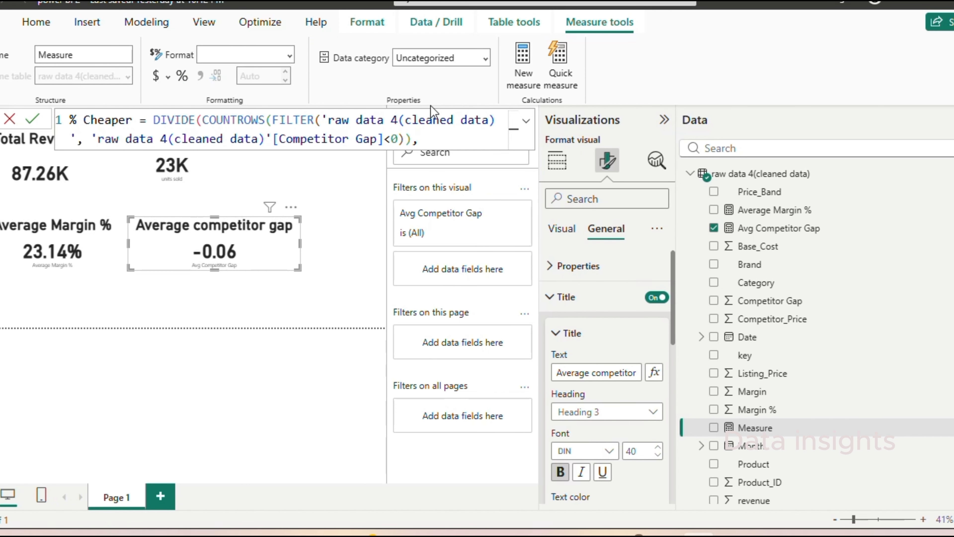
pyautogui.write('coun')
pyautogui.press('Down')
pyautogui.press('Down')
pyautogui.press('Down')
pyautogui.press('Down')
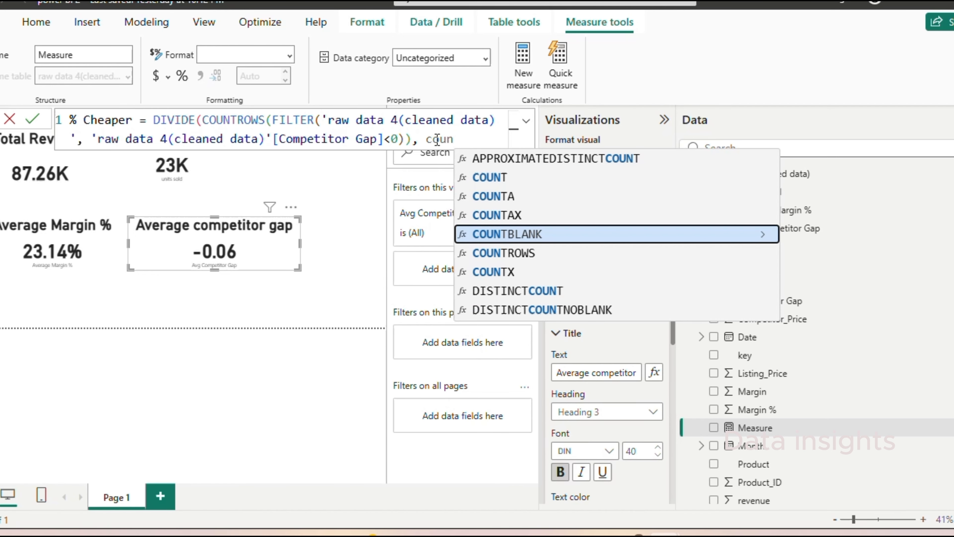
pyautogui.press('Tab')
pyautogui.press('Tab')
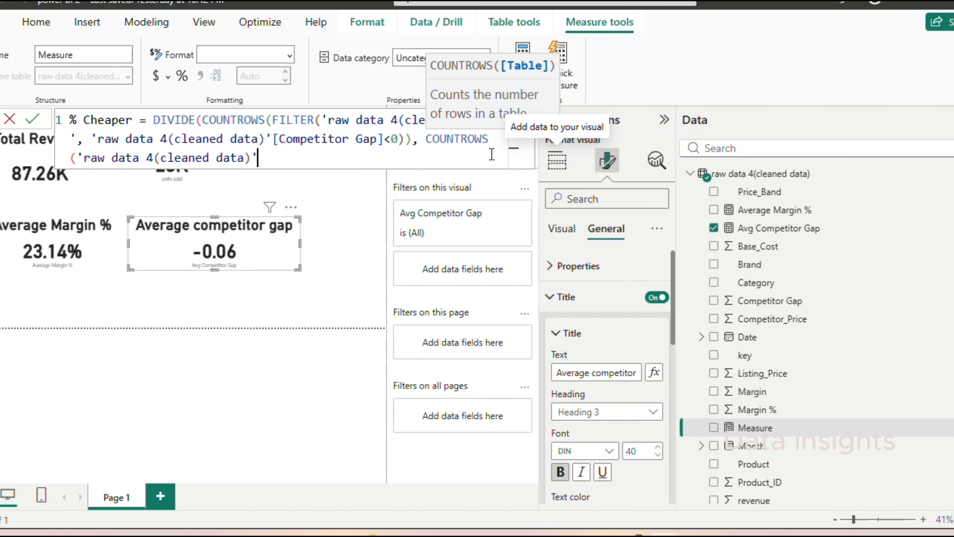
pyautogui.write('))')
pyautogui.press('Return')
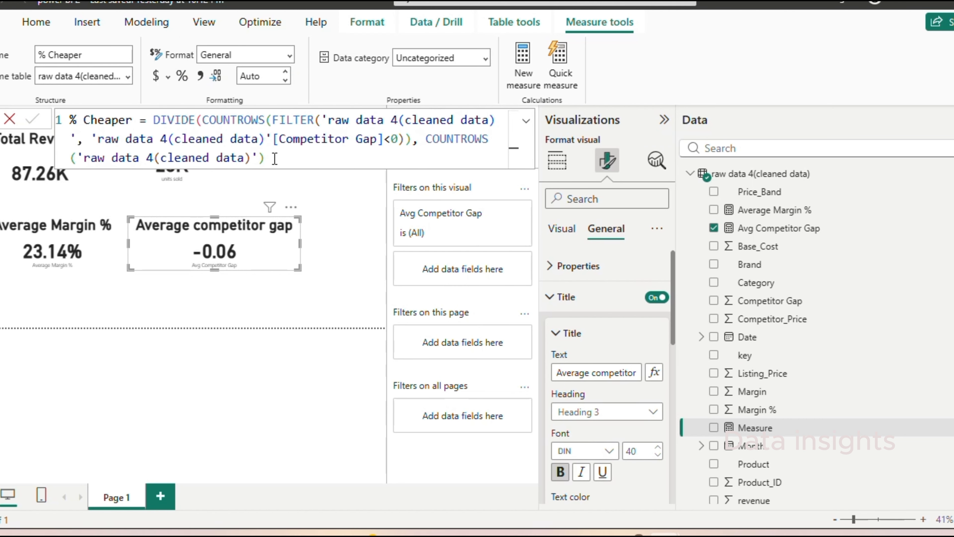
# Step: Duplicate the Average competitor gap card and replace its measure with % Cheaper
pyautogui.click(278, 276)
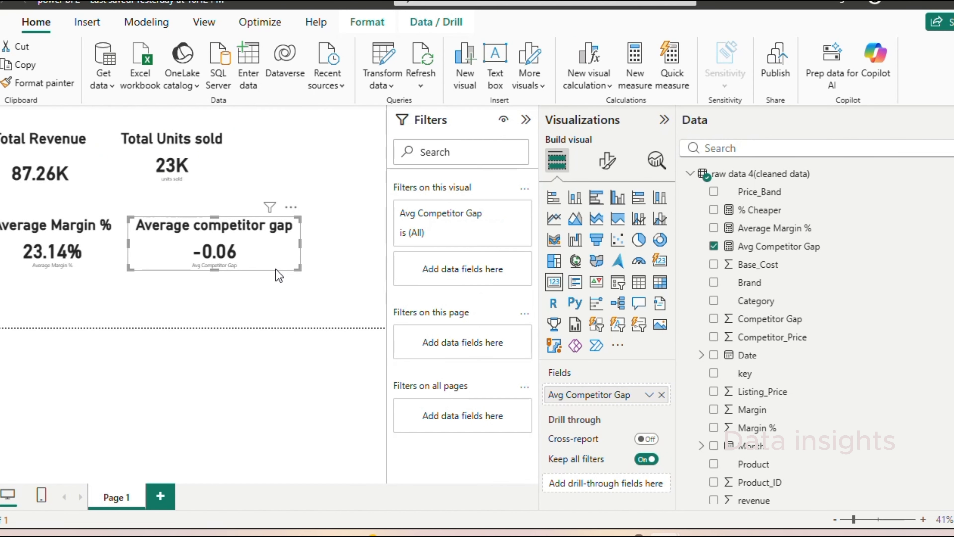
pyautogui.hotkey('ctrl', 'c')
pyautogui.hotkey('ctrl', 'v')
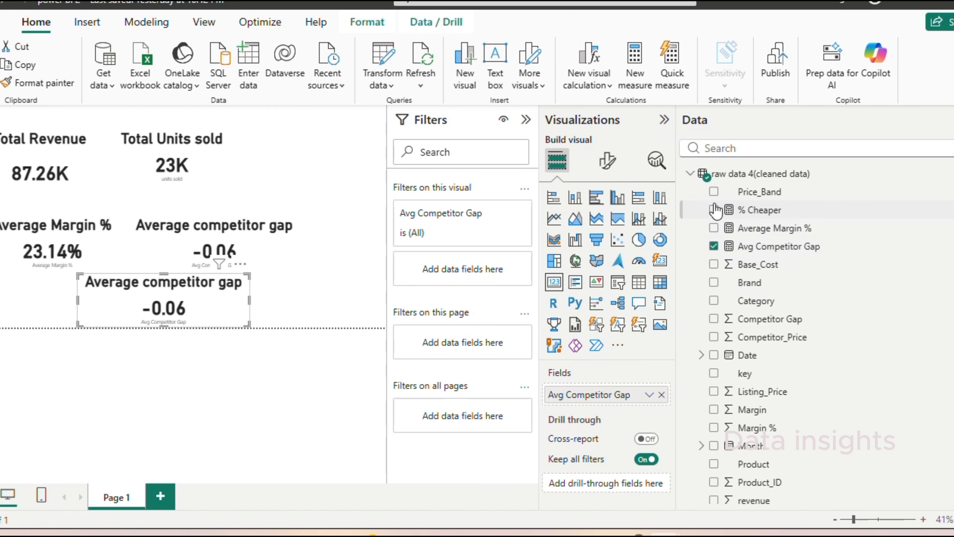
pyautogui.click(713, 210)
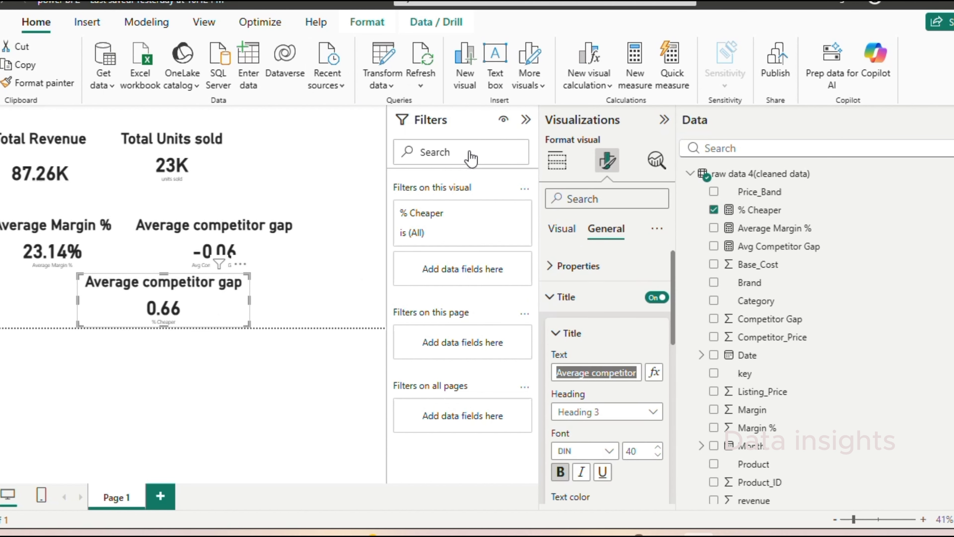
# Step: Retitle the duplicated card as % Items Cheaper Than Competition and widen it so the title fits on one line
pyautogui.hotkey('ctrl', 'v')
pyautogui.click(240, 299)
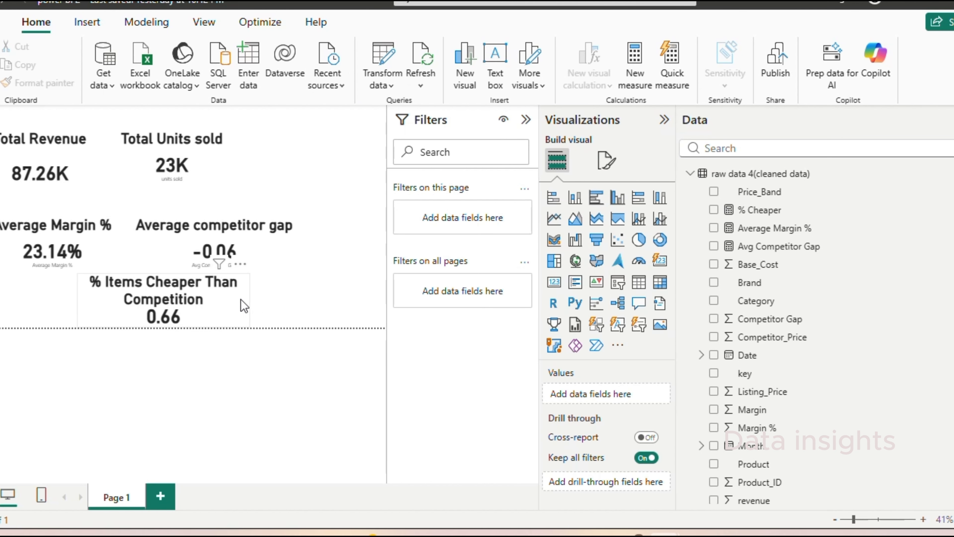
pyautogui.moveTo(249, 303); pyautogui.dragTo(318, 303)
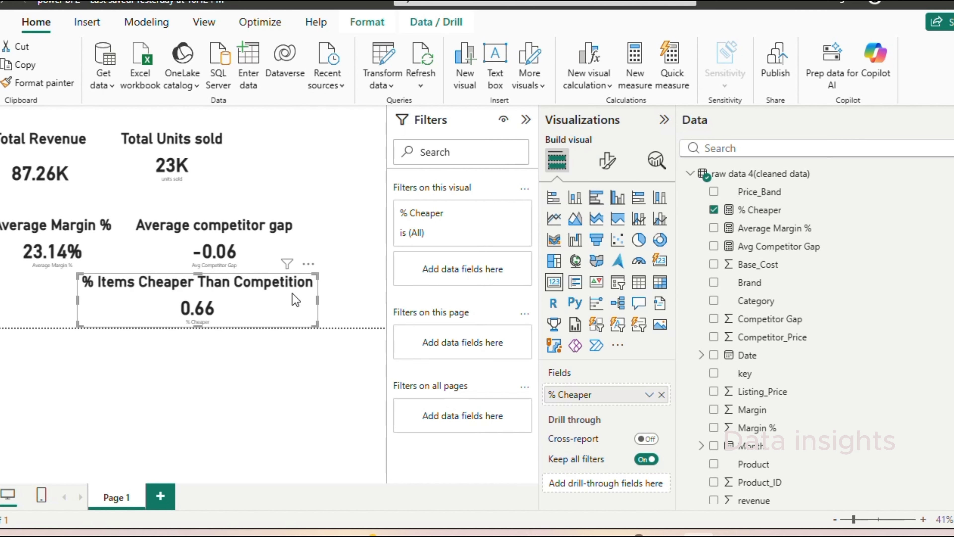
# Step: Format the % Cheaper measure as a percentage with one decimal place
pyautogui.click(759, 209)
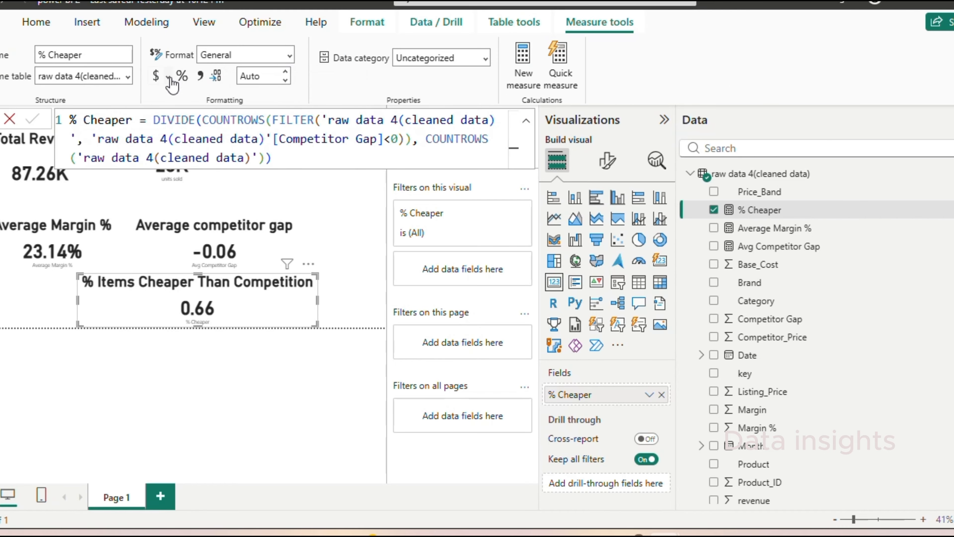
pyautogui.click(182, 76)
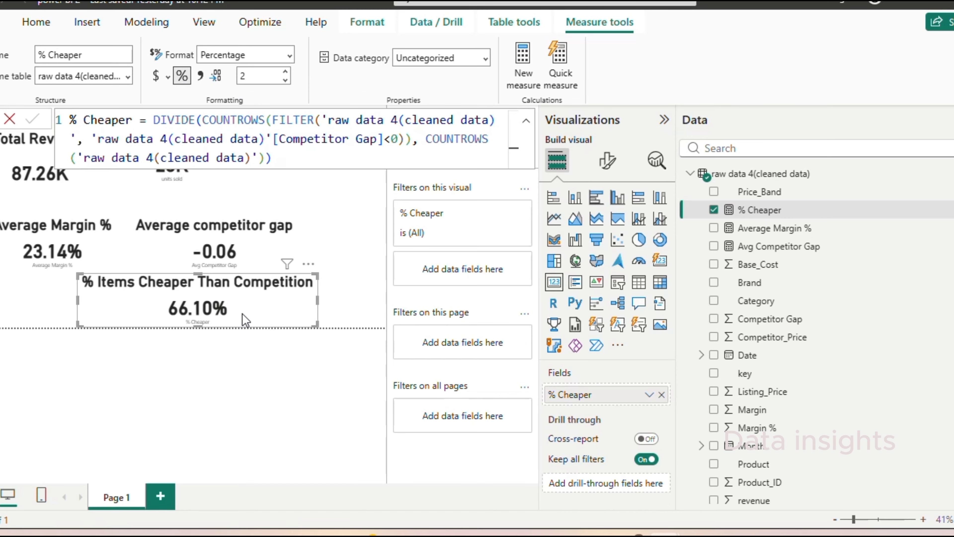
pyautogui.click(285, 80)
pyautogui.click(365, 316)
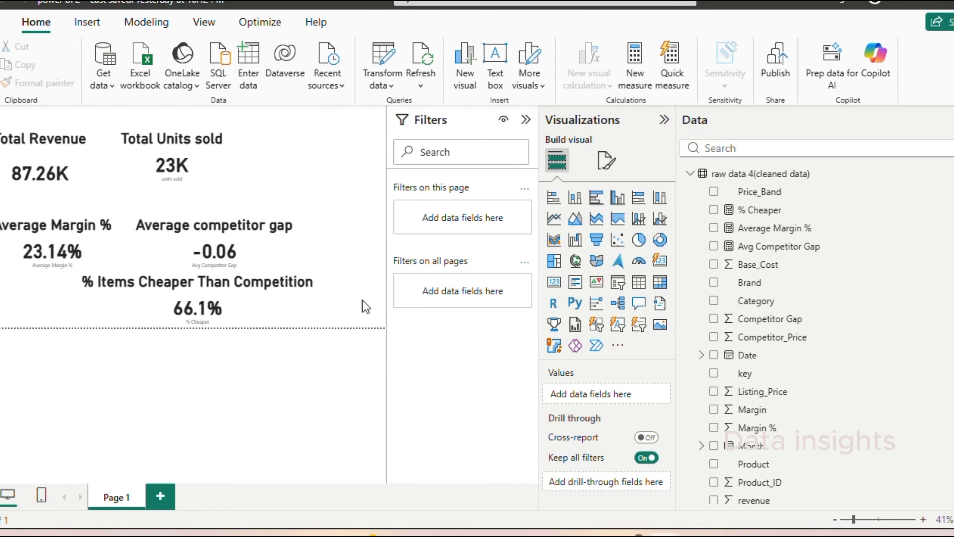
# Step: Arrange the cards in two rows, placing Average competitor gap beside Total Units sold and % Items Cheaper Than Competition beside Average Margin %
pyautogui.moveTo(675, 269); pyautogui.dragTo(843, 286)
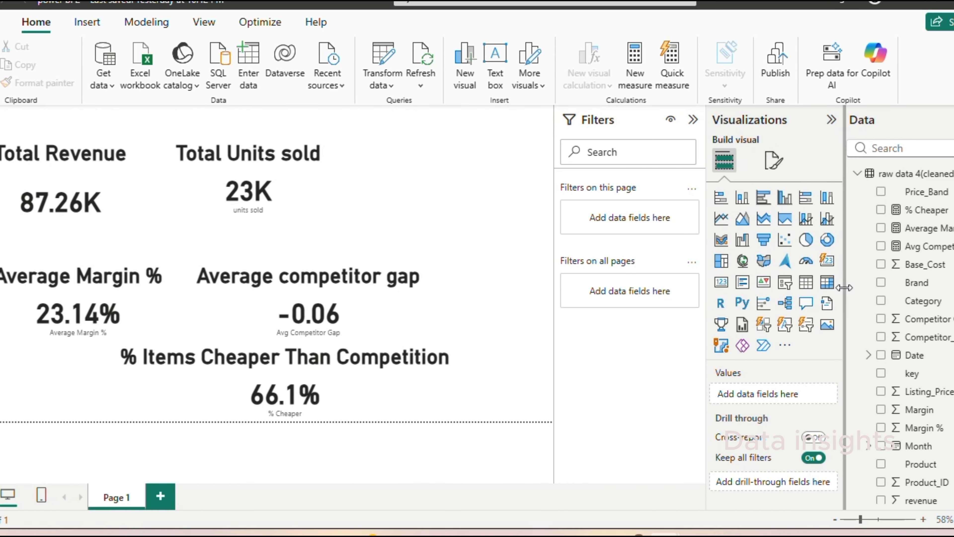
pyautogui.click(693, 120)
pyautogui.click(338, 201)
pyautogui.moveTo(408, 237); pyautogui.dragTo(402, 220)
pyautogui.moveTo(423, 313); pyautogui.dragTo(572, 180)
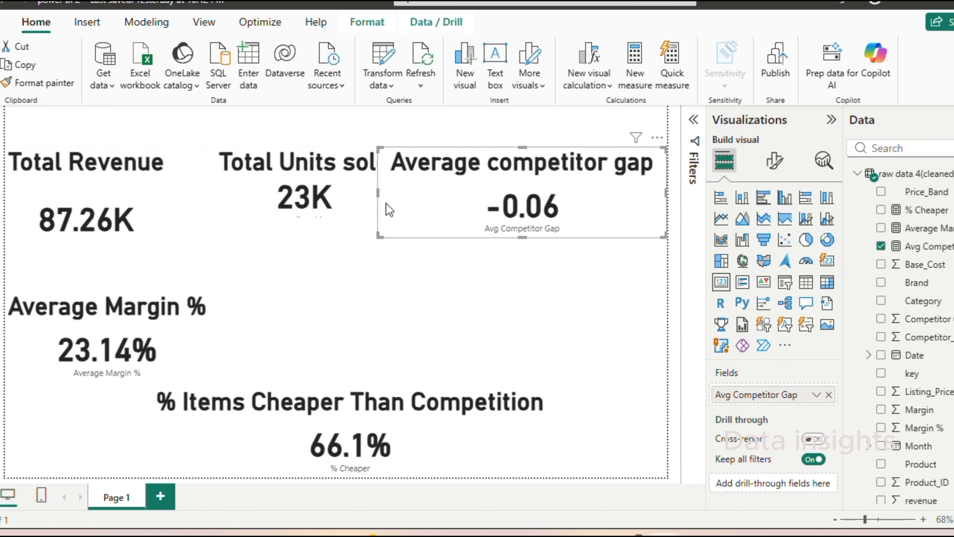
pyautogui.moveTo(282, 177); pyautogui.dragTo(256, 174)
pyautogui.moveTo(317, 411); pyautogui.dragTo(424, 319)
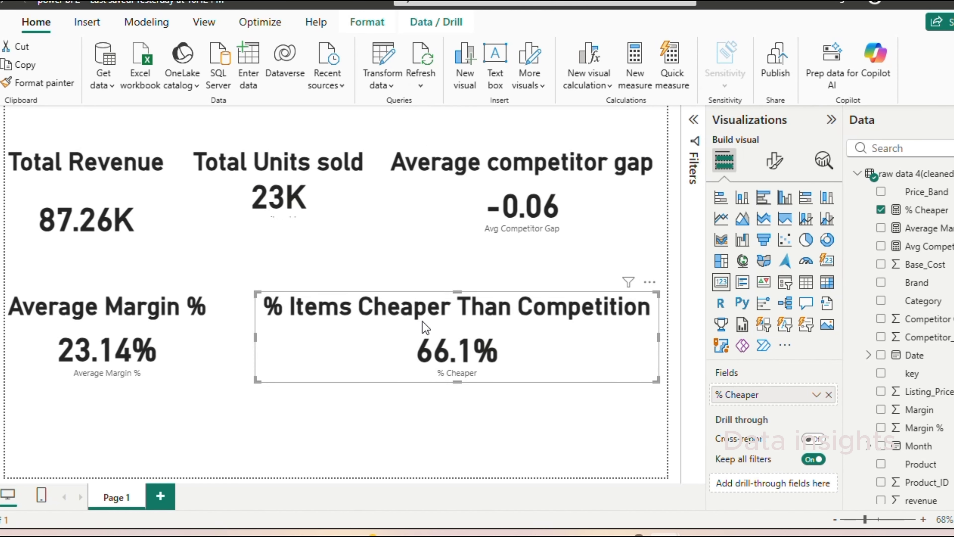
# Step: Color the Total Units sold card title red and the Average competitor gap card title dark red
pyautogui.click(278, 184)
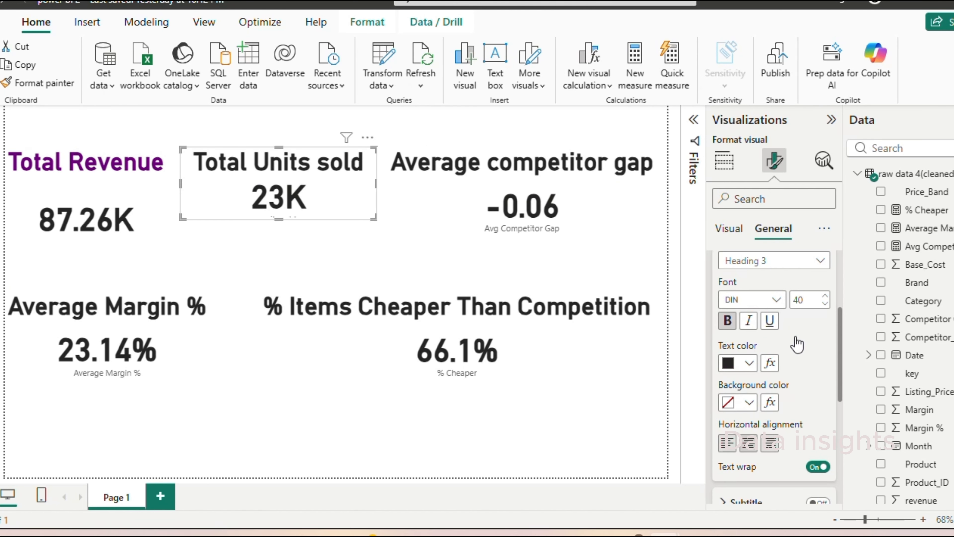
pyautogui.click(749, 363)
pyautogui.click(931, 229)
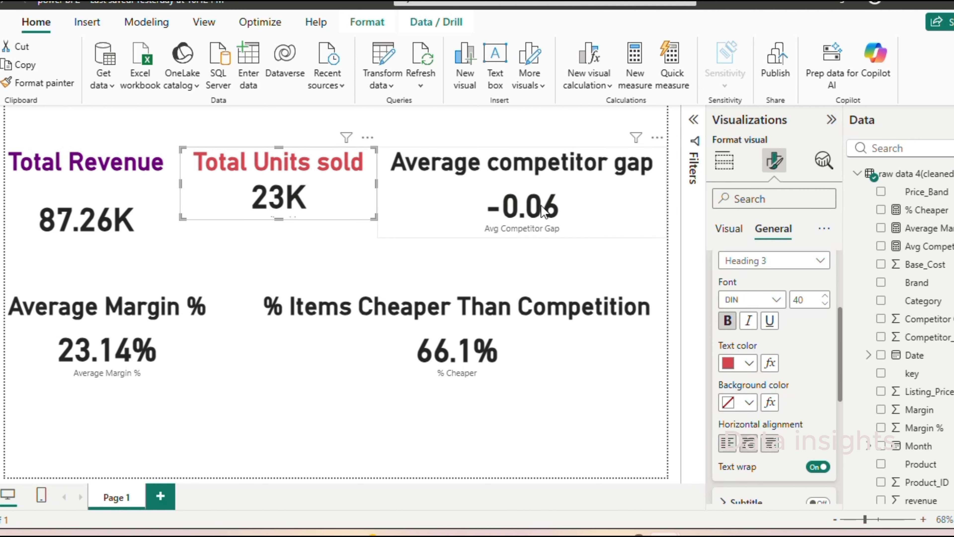
pyautogui.click(522, 176)
pyautogui.click(748, 363)
pyautogui.click(931, 229)
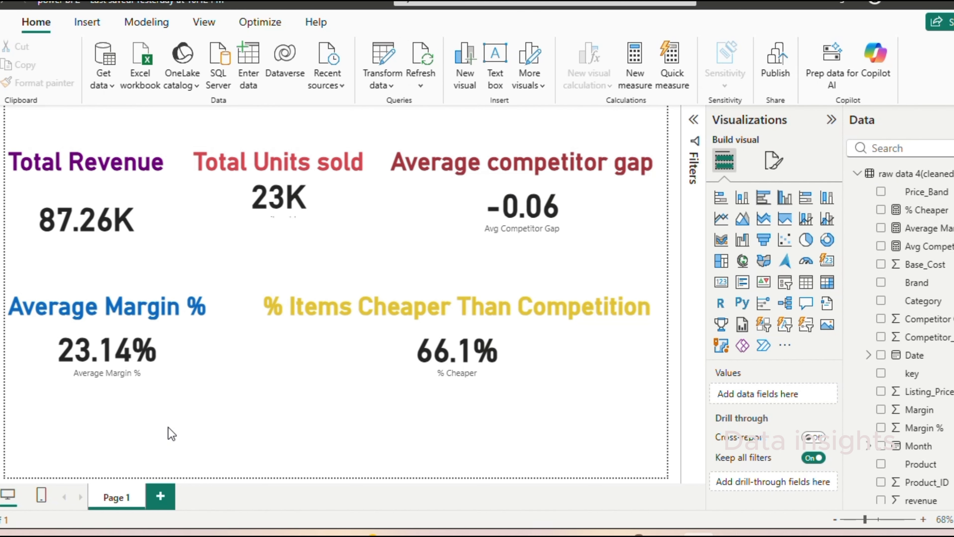
# Step: Add a new report page and name it dashboard
pyautogui.click(158, 498)
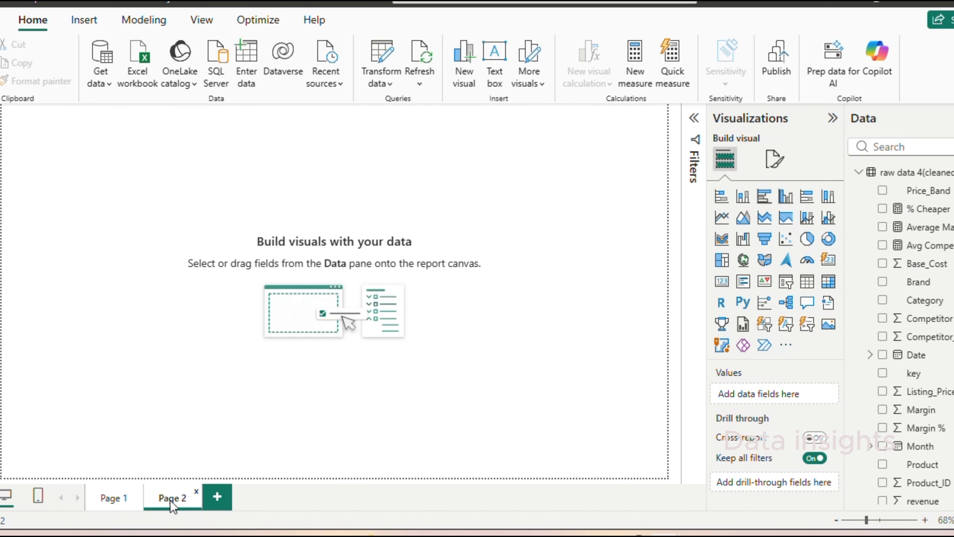
pyautogui.doubleClick(171, 500)
pyautogui.write('dashboard')
pyautogui.click(447, 361)
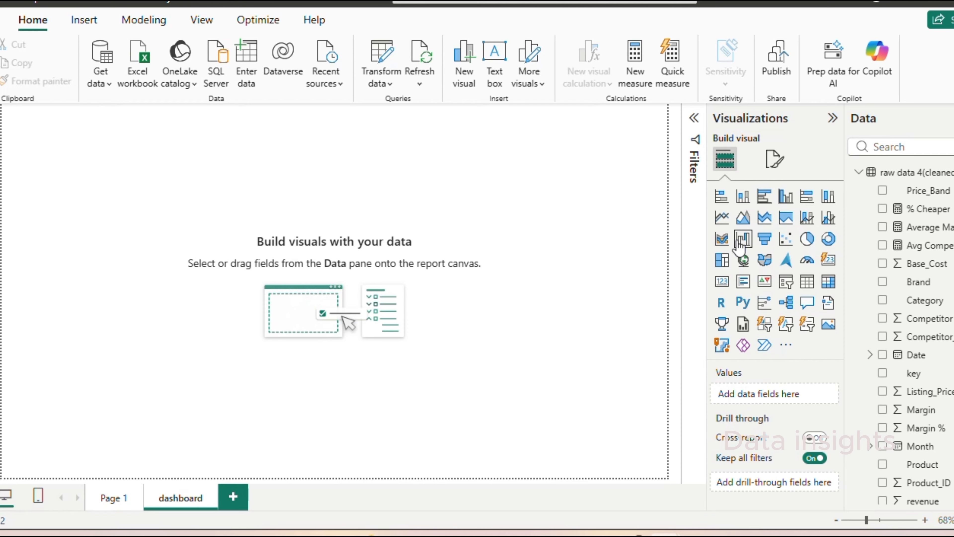
# Step: Add an enlarged line chart showing Units_Sold by Date on the dashboard page
pyautogui.click(722, 217)
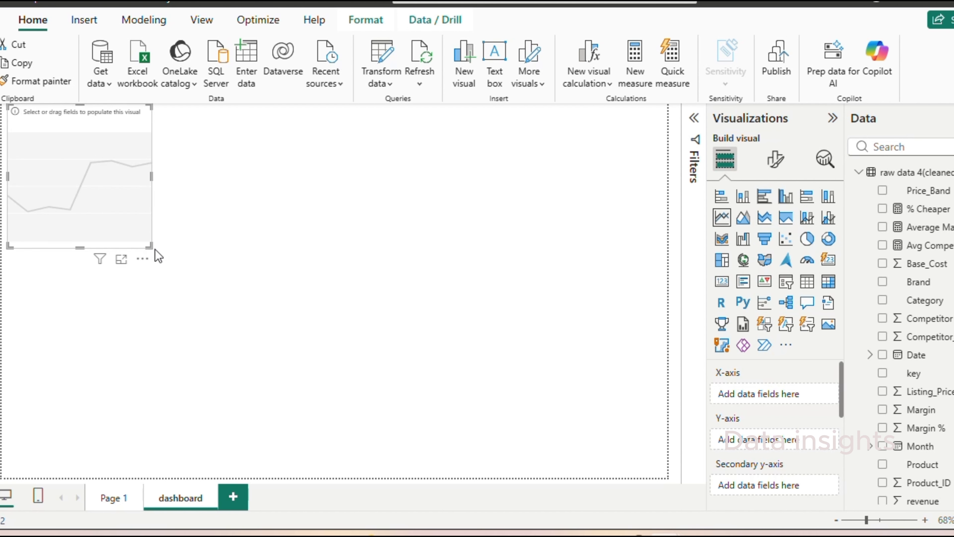
pyautogui.moveTo(152, 247); pyautogui.dragTo(268, 321)
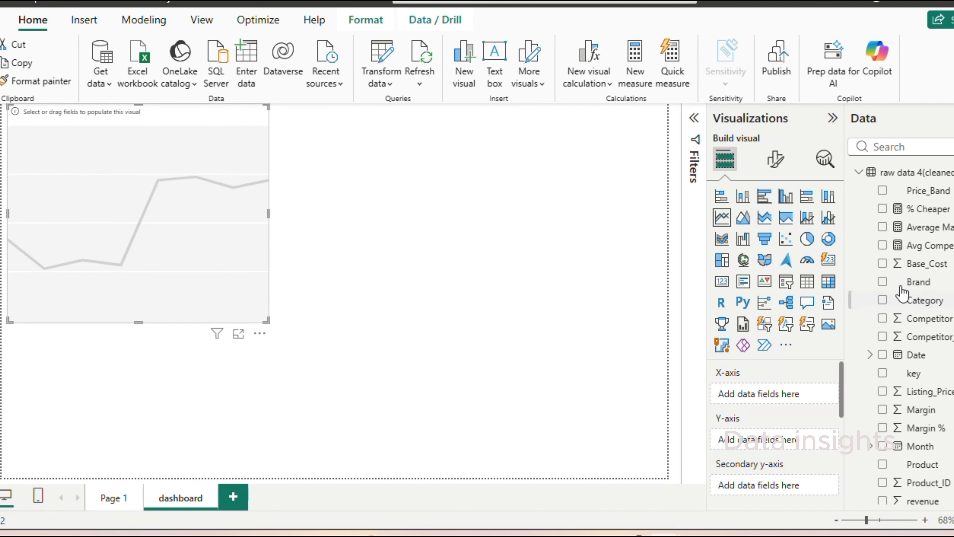
pyautogui.click(883, 355)
pyautogui.scroll(-3, 885, 376)
pyautogui.click(882, 440)
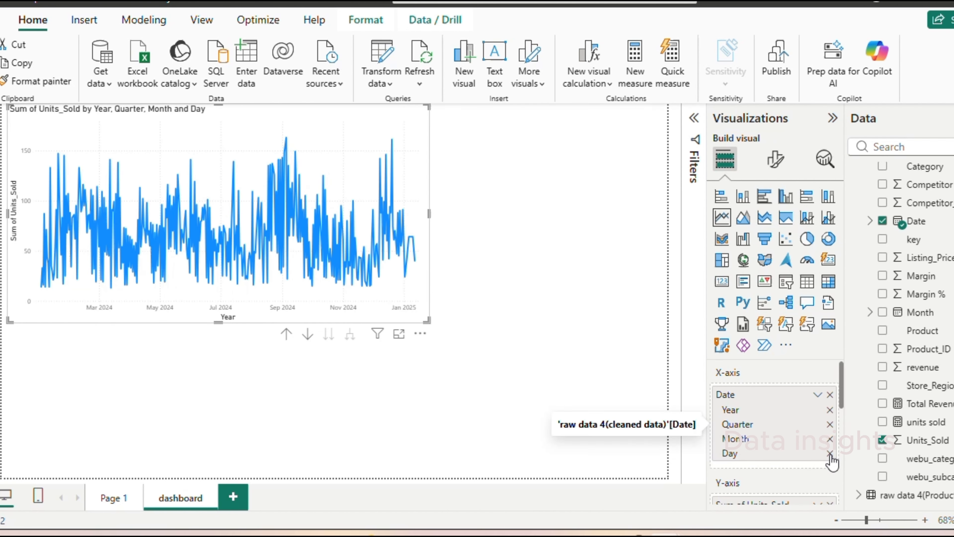
# Step: Remove the Day and Quarter levels from the line chart's date axis
pyautogui.click(830, 454)
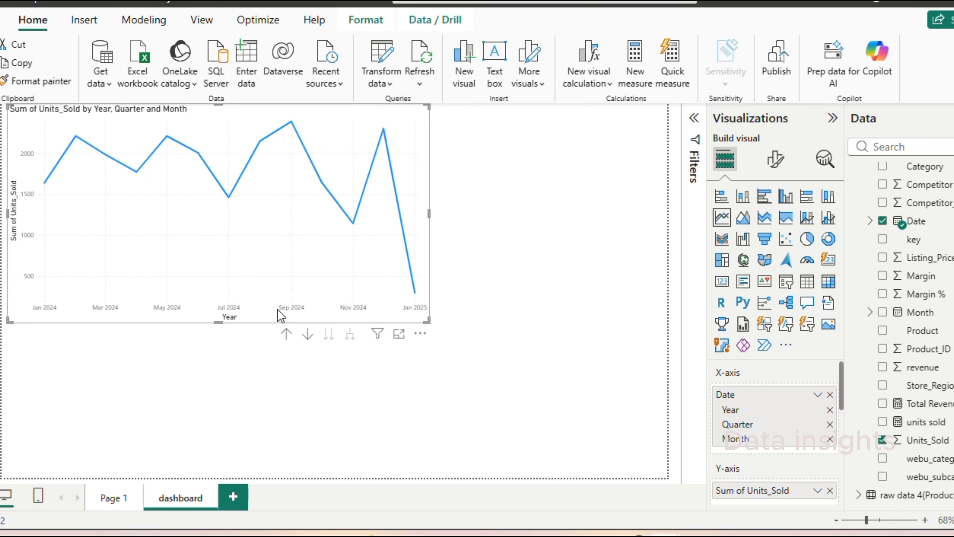
pyautogui.click(830, 424)
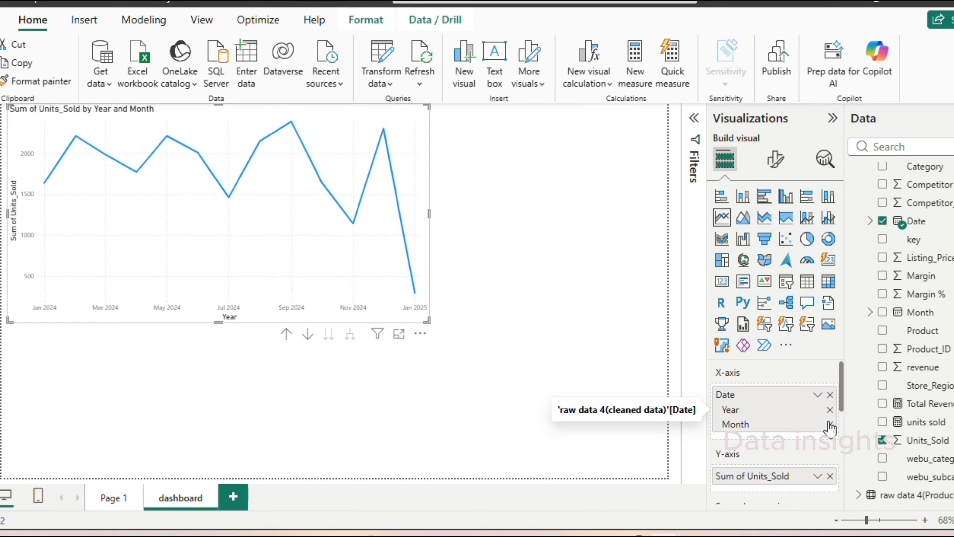
pyautogui.click(830, 409)
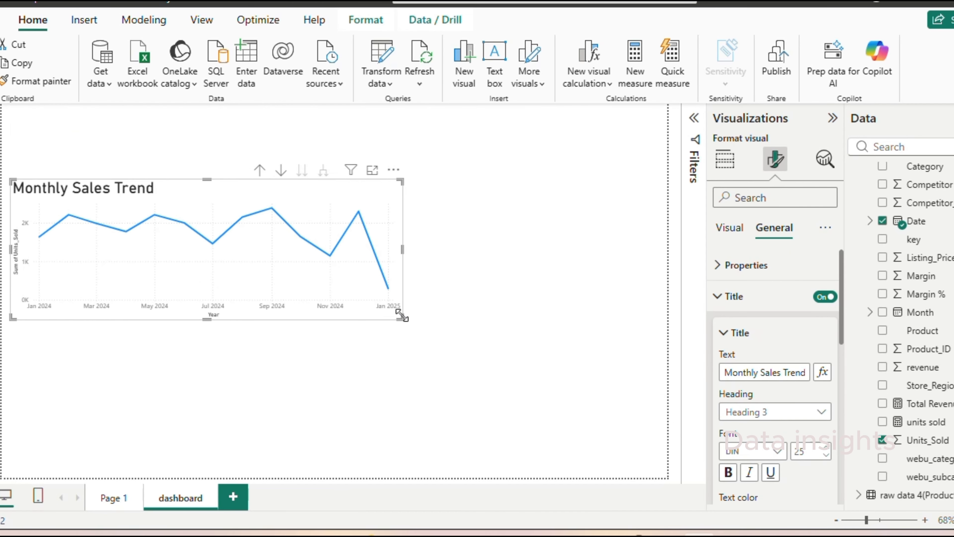
# Step: Shrink the Monthly Sales Trend line chart and move it up toward the page's upper-left corner
pyautogui.moveTo(401, 318); pyautogui.dragTo(305, 273)
pyautogui.moveTo(252, 201); pyautogui.dragTo(242, 170)
pyautogui.click(379, 213)
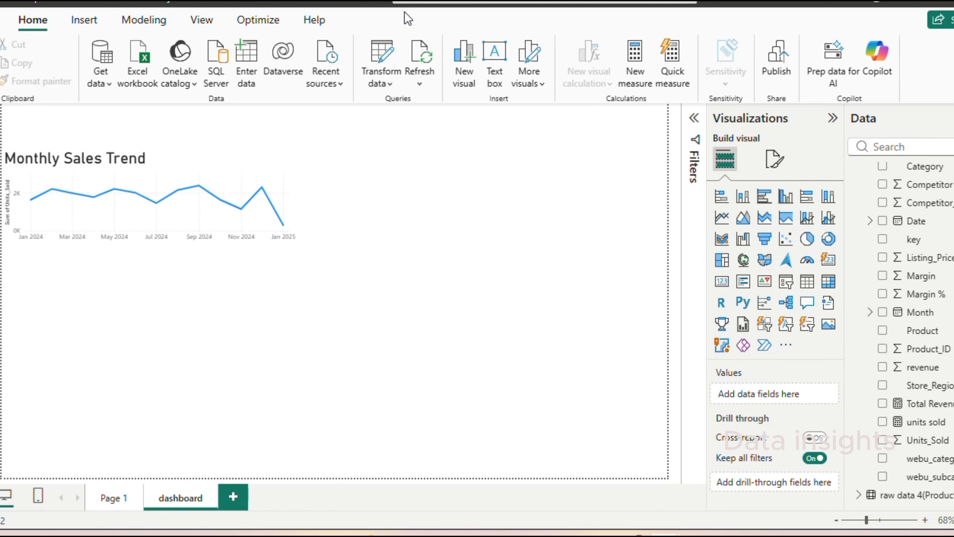
# Step: Add a stacked bar chart of Units_Sold by Store_Region below the line chart and narrow it
pyautogui.click(721, 195)
pyautogui.click(882, 385)
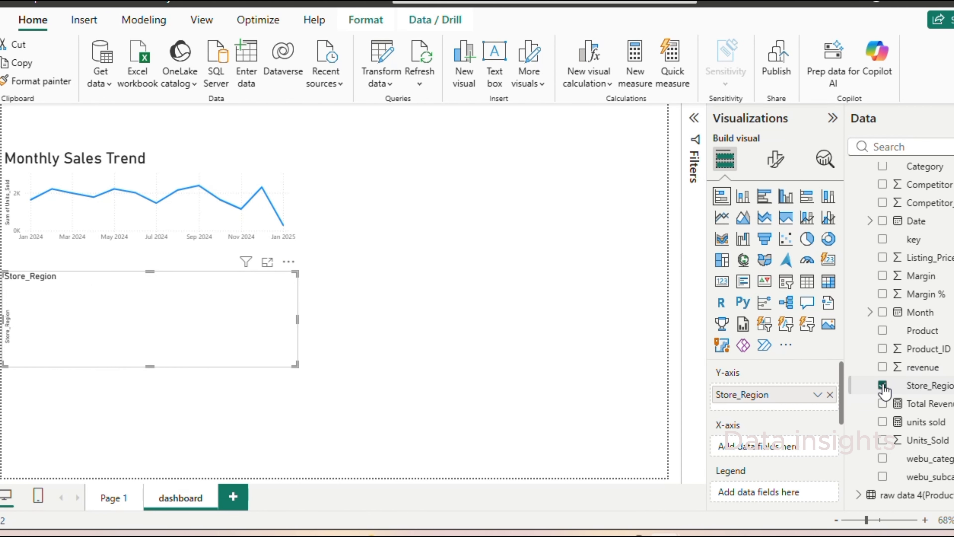
pyautogui.click(882, 440)
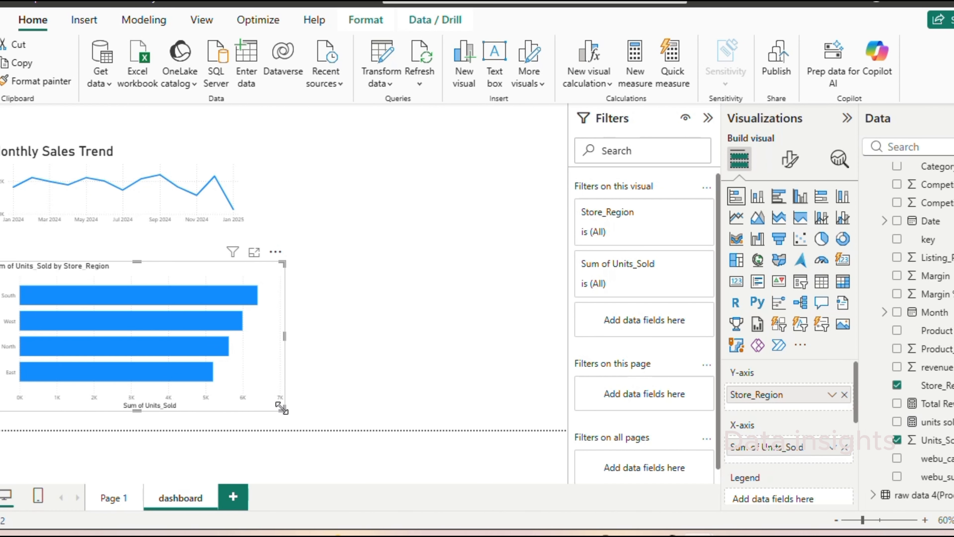
pyautogui.moveTo(283, 408); pyautogui.dragTo(205, 402)
# Step: Change the bar chart's title to Sales by Region
pyautogui.click(790, 159)
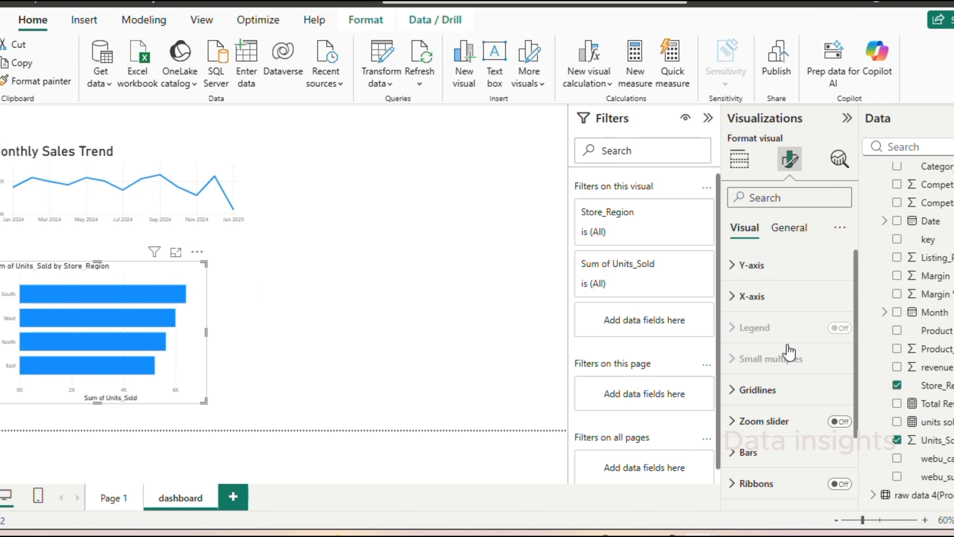
pyautogui.click(788, 227)
pyautogui.click(749, 296)
pyautogui.tripleClick(786, 372)
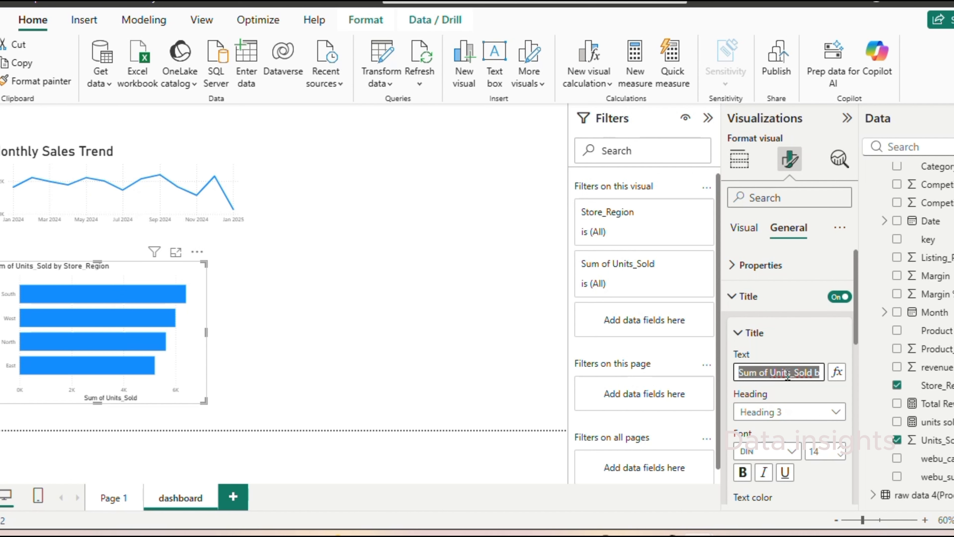
pyautogui.write('Sales by Region')
pyautogui.click(319, 307)
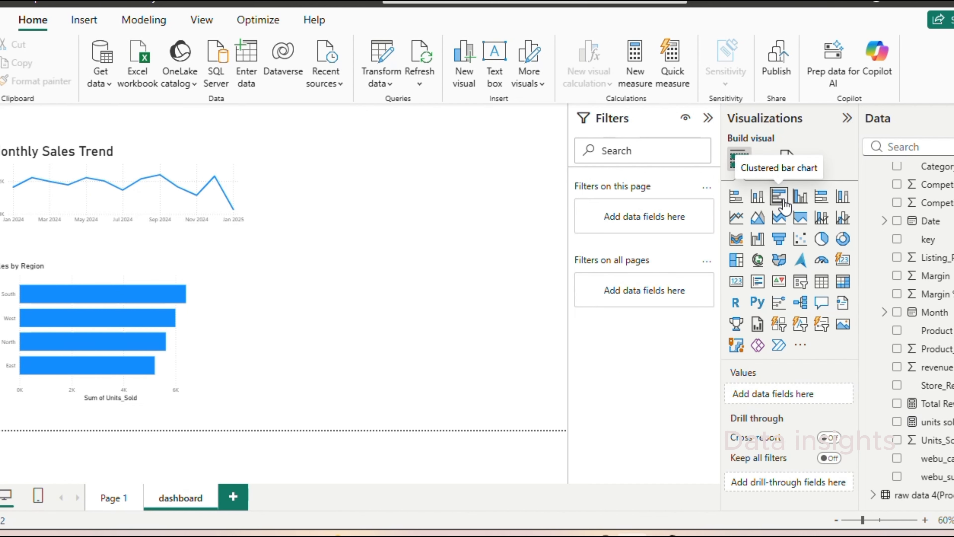
# Step: Add a clustered column chart of Competitor_Price and Listing_Price by Product, then enlarge it and move it toward the page's upper-right corner
pyautogui.click(800, 197)
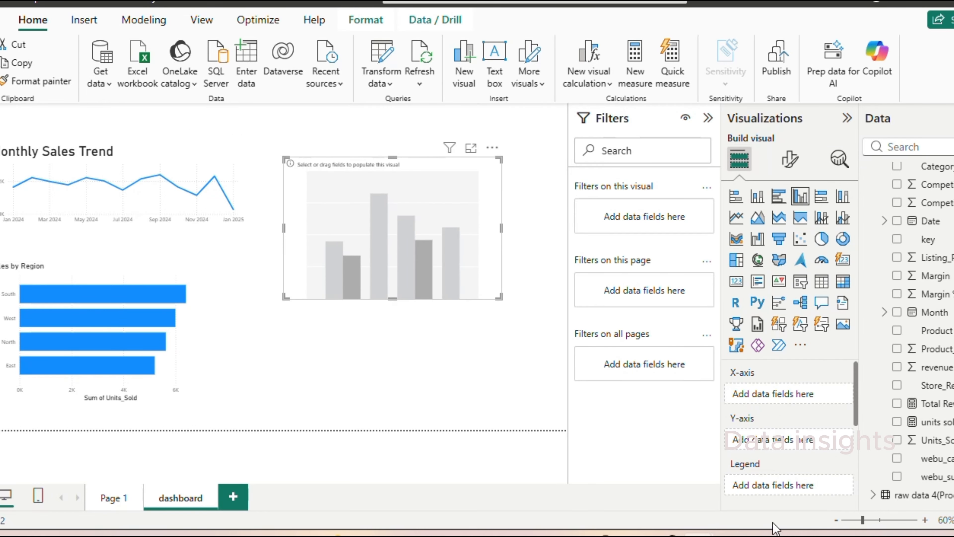
pyautogui.click(898, 331)
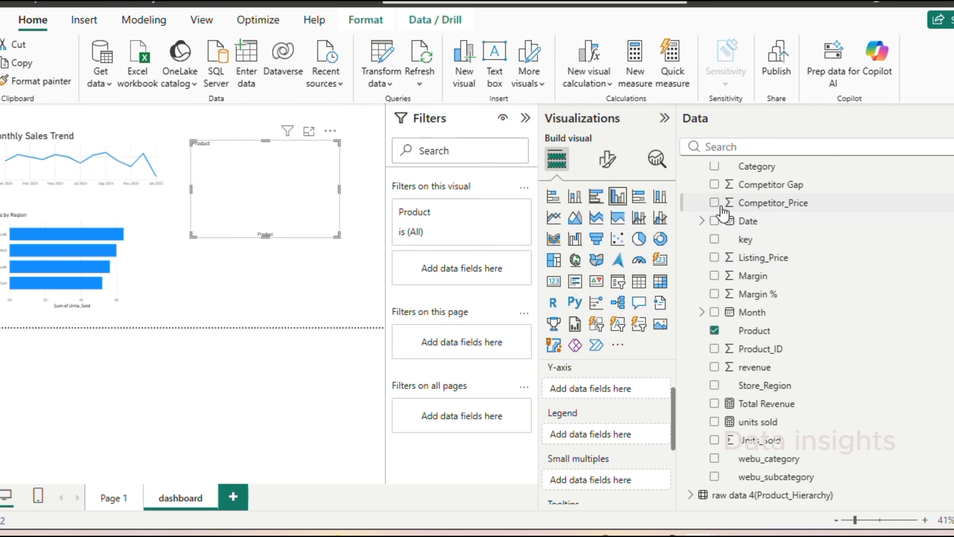
pyautogui.click(714, 203)
pyautogui.click(715, 258)
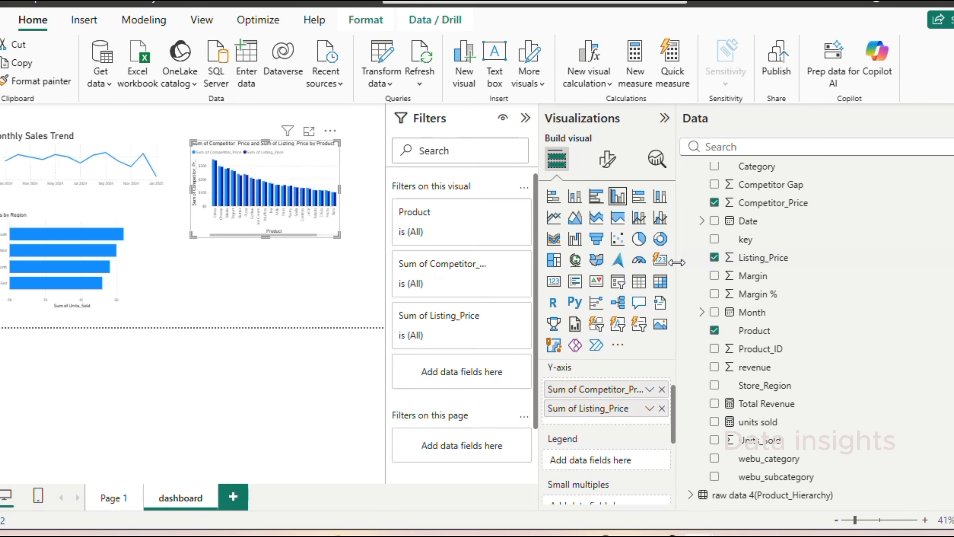
pyautogui.moveTo(677, 262); pyautogui.dragTo(862, 264)
pyautogui.moveTo(498, 299); pyautogui.dragTo(552, 354)
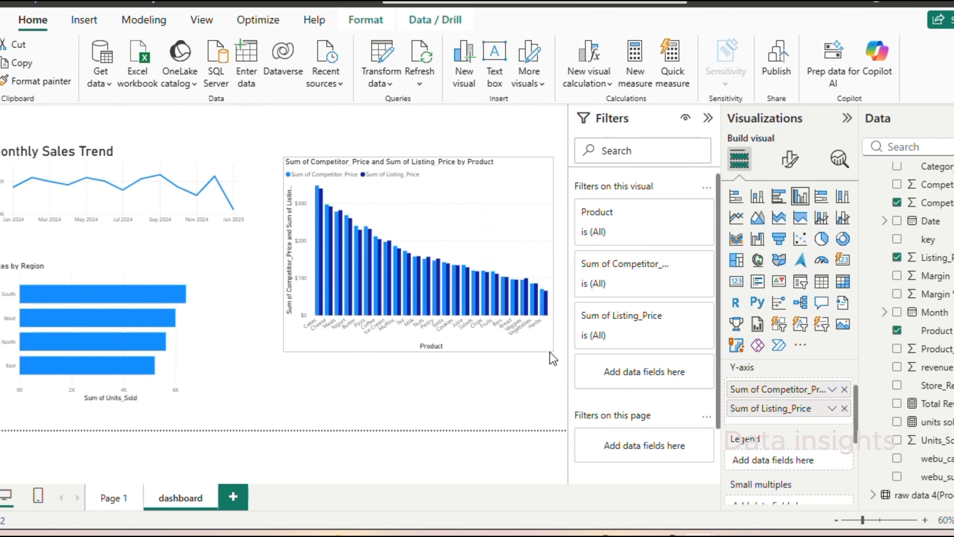
pyautogui.moveTo(464, 215); pyautogui.dragTo(446, 193)
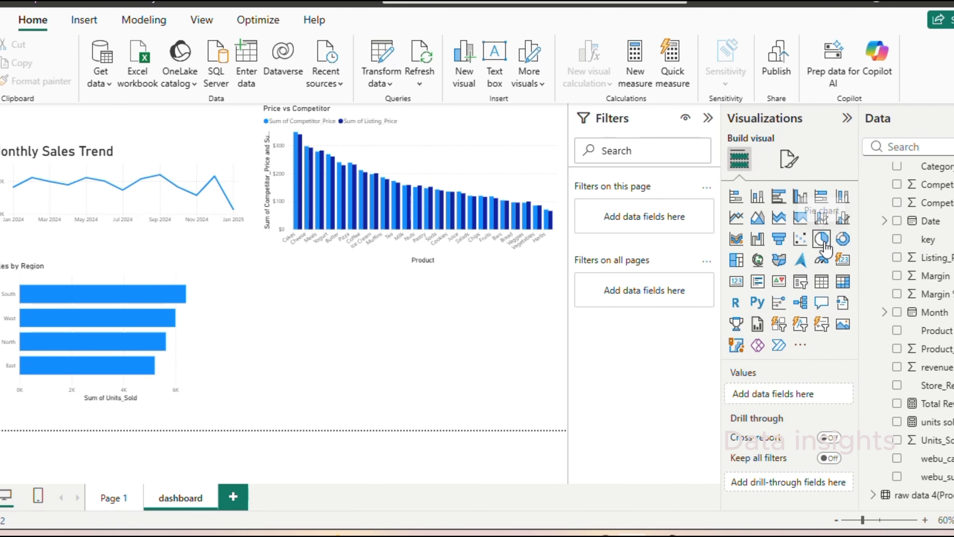
# Step: Add a pie chart of revenue by Product below the Price vs Competitor chart
pyautogui.click(820, 238)
pyautogui.click(897, 331)
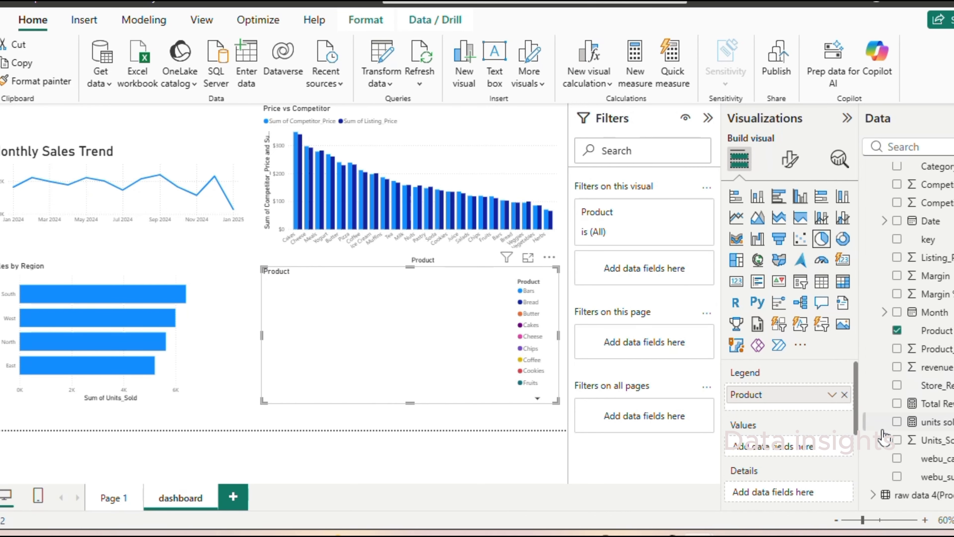
pyautogui.click(897, 367)
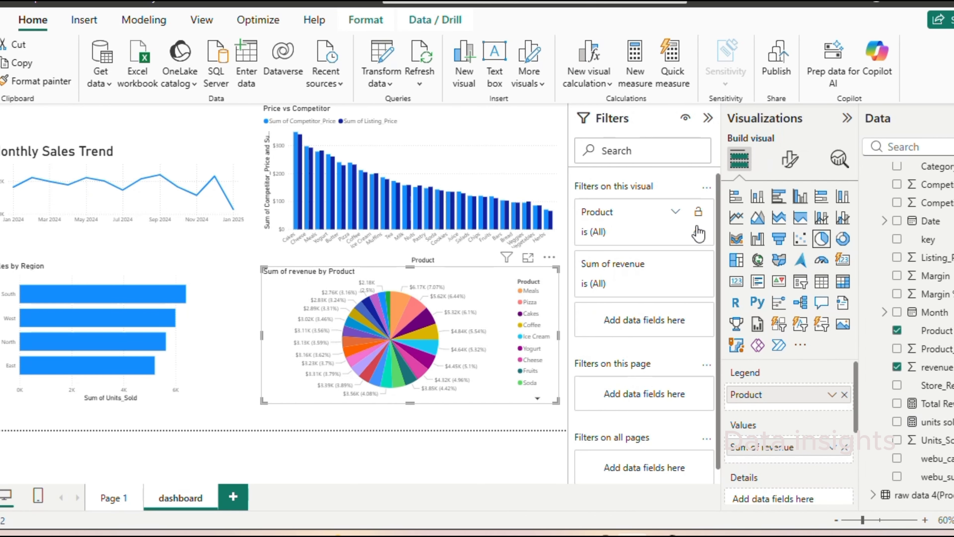
# Step: Turn off the pie chart's legend, then extend the chart downward and reduce its width
pyautogui.click(790, 159)
pyautogui.click(840, 265)
pyautogui.moveTo(264, 402); pyautogui.dragTo(248, 421)
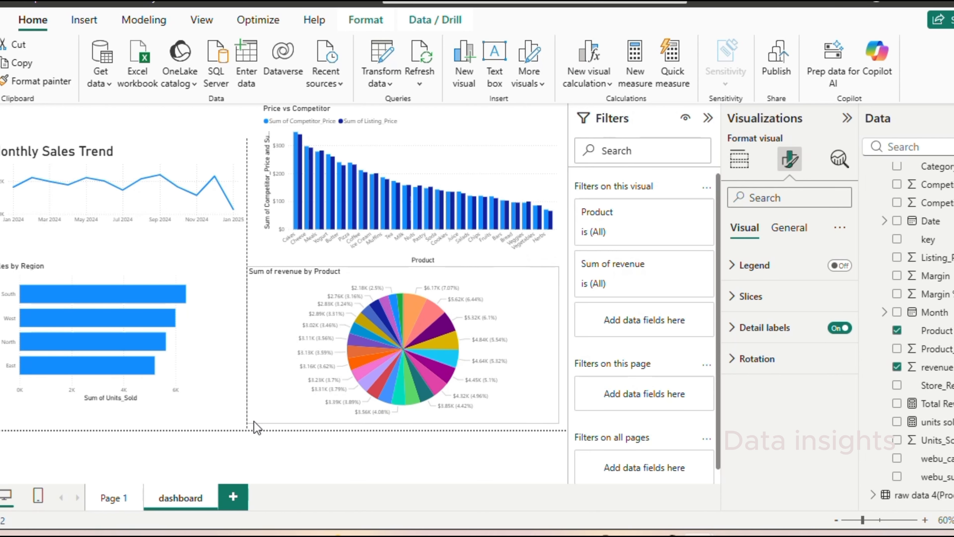
pyautogui.click(399, 311)
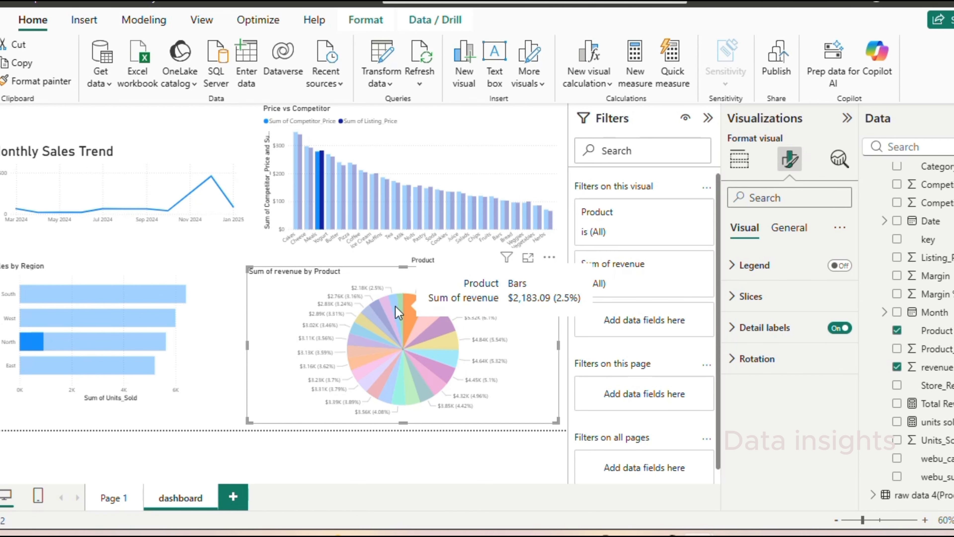
pyautogui.click(399, 312)
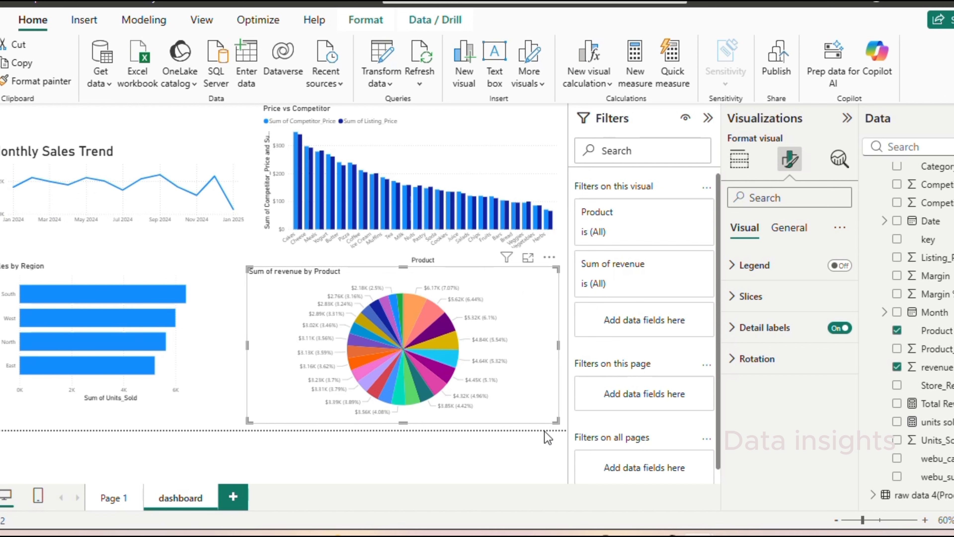
pyautogui.moveTo(557, 344); pyautogui.dragTo(473, 344)
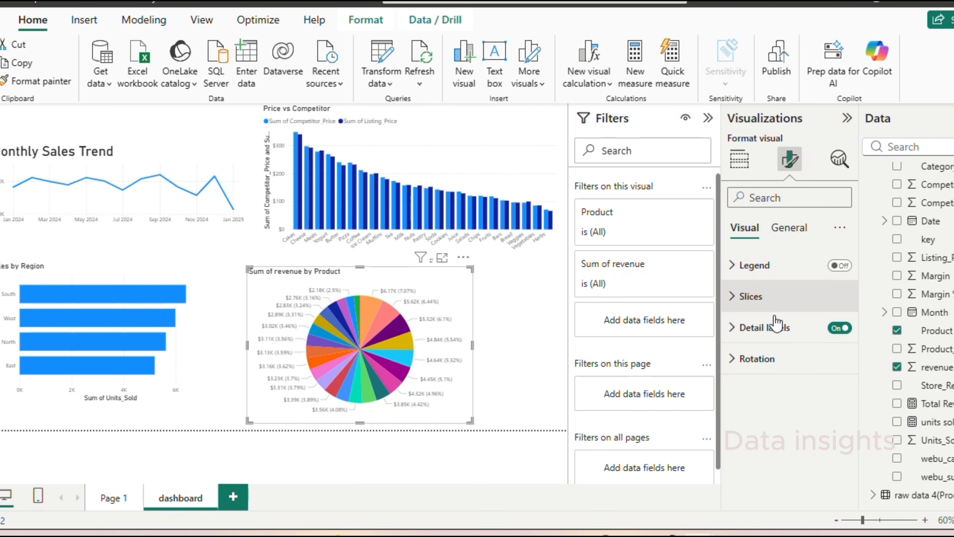
# Step: Change the pie chart's title to Product Mix
pyautogui.click(789, 227)
pyautogui.click(749, 296)
pyautogui.tripleClick(782, 375)
pyautogui.write('Product Mix')
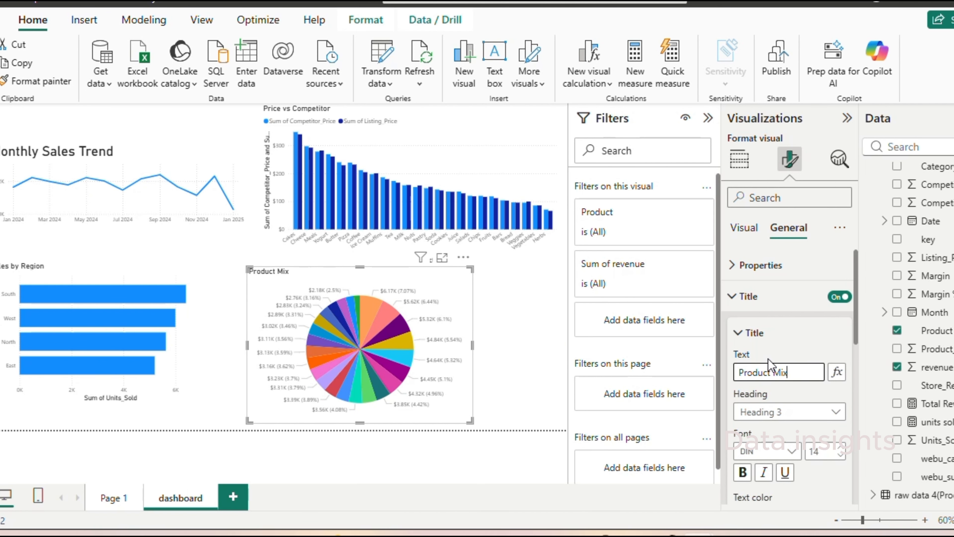
pyautogui.click(522, 344)
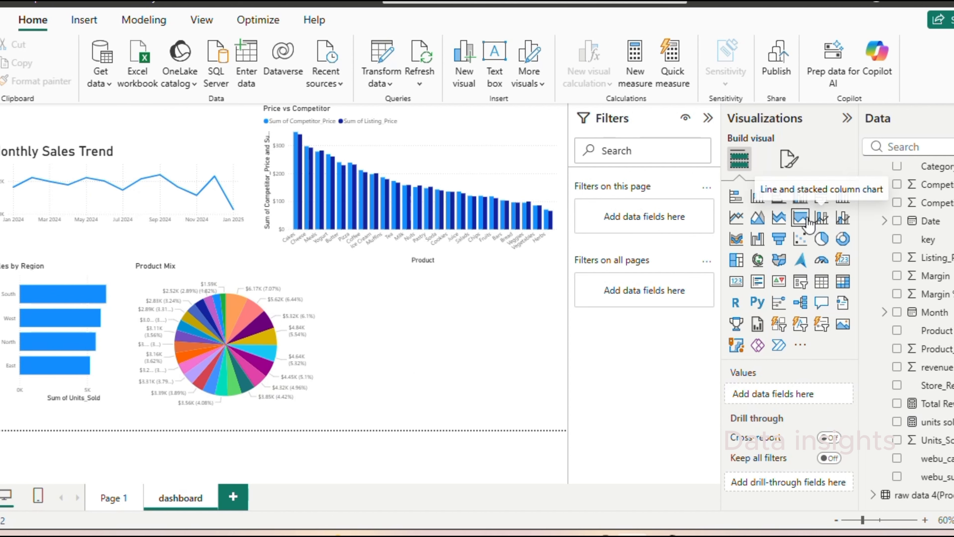
# Step: Add a clustered bar chart of Average Margin % by Product beside the Product Mix pie chart
pyautogui.click(780, 199)
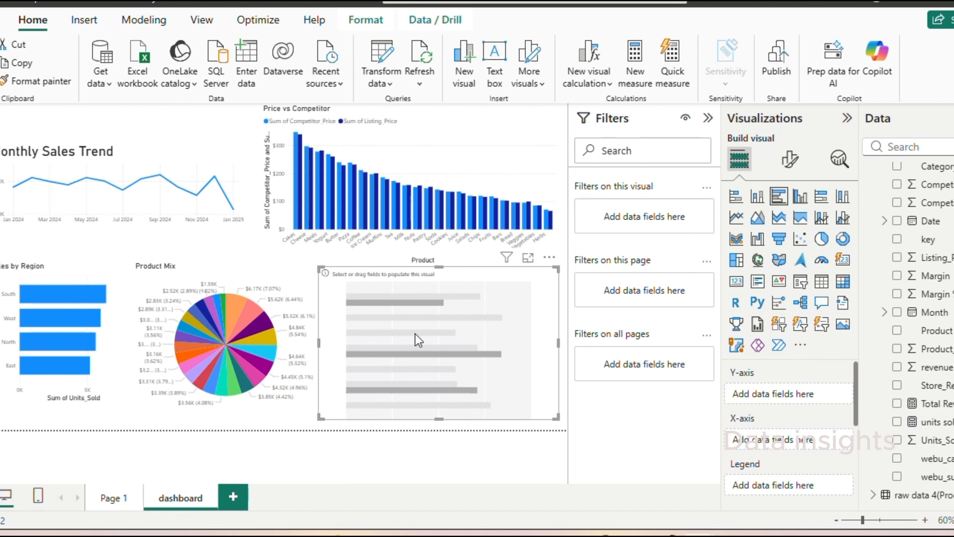
pyautogui.click(898, 330)
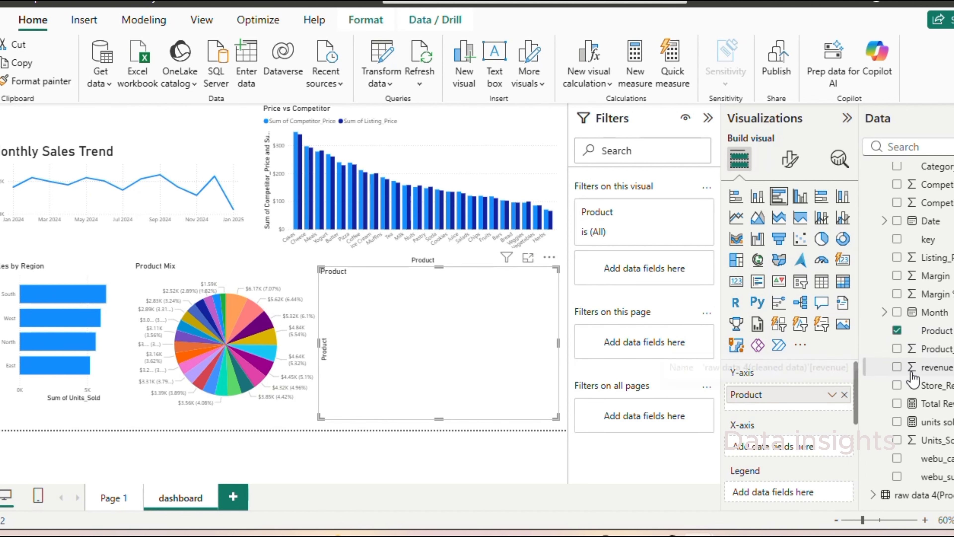
pyautogui.scroll(3, 920, 263)
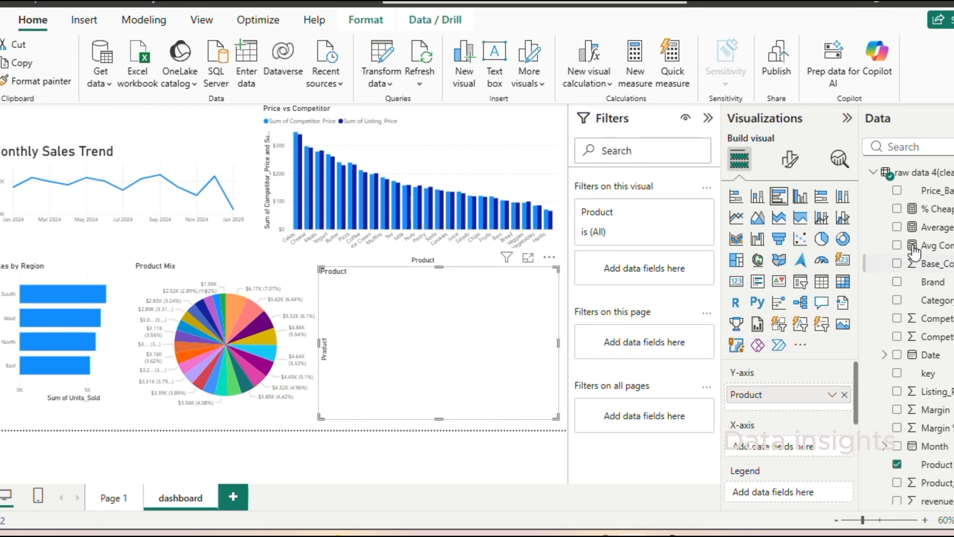
pyautogui.click(897, 227)
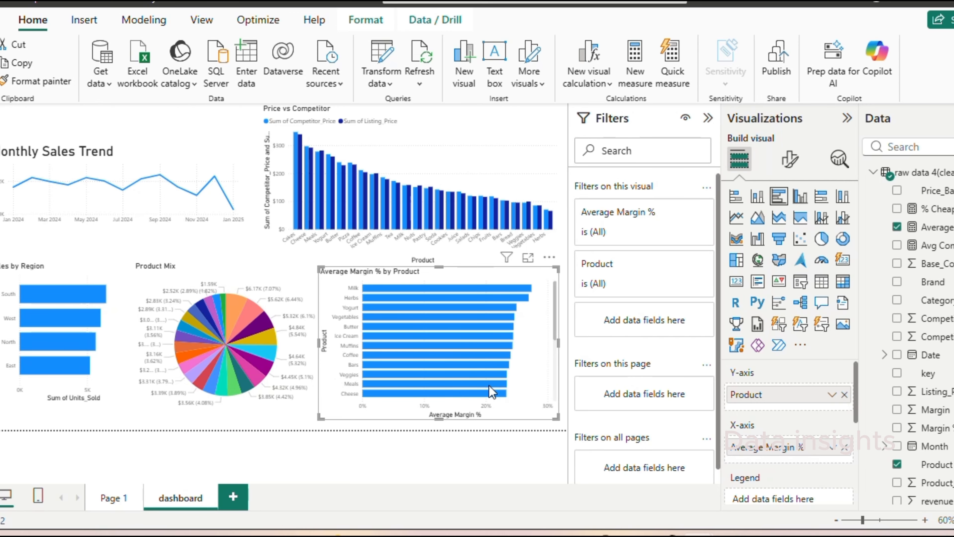
# Step: Title the new bar chart Margin % by Product and make it slightly narrower and taller
pyautogui.click(790, 159)
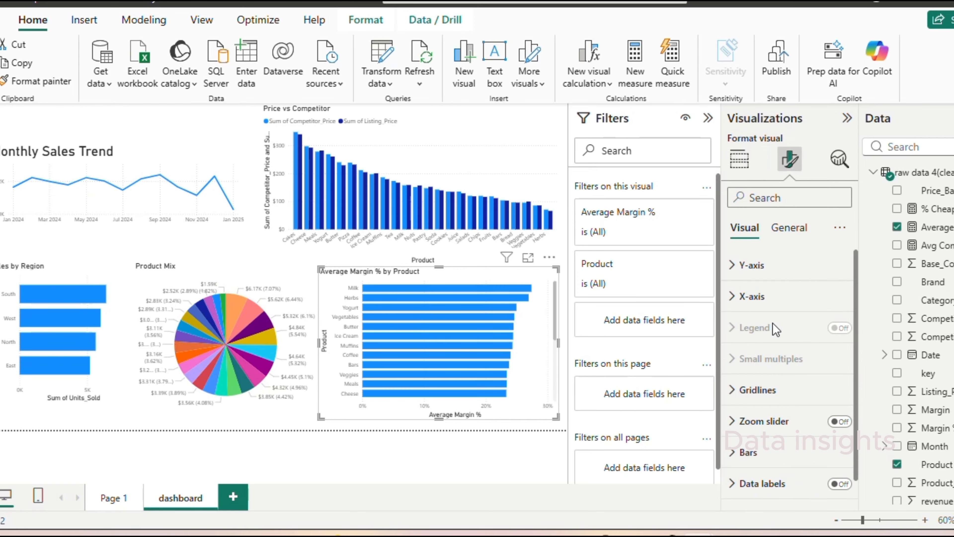
pyautogui.click(789, 228)
pyautogui.click(747, 296)
pyautogui.write('Margin % by Product')
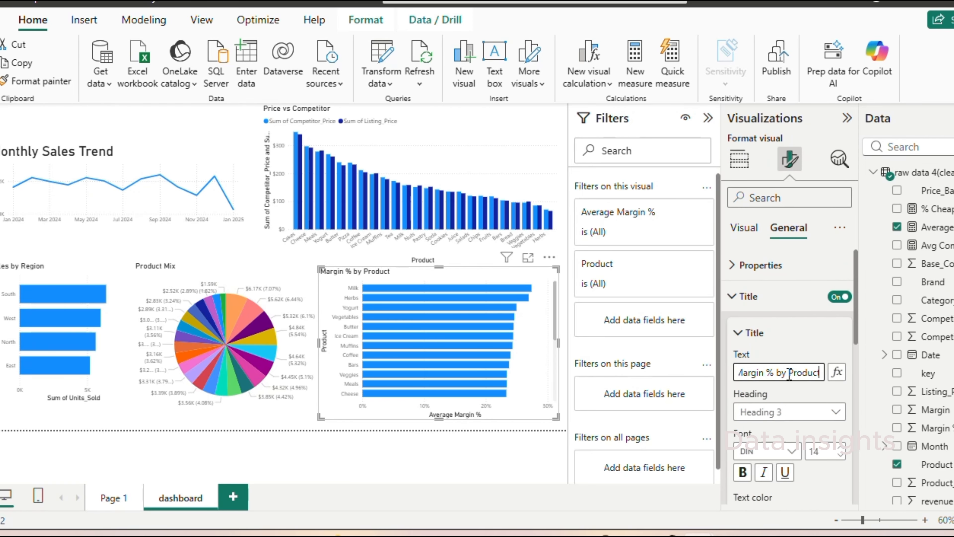
pyautogui.click(543, 429)
pyautogui.moveTo(554, 415); pyautogui.dragTo(545, 428)
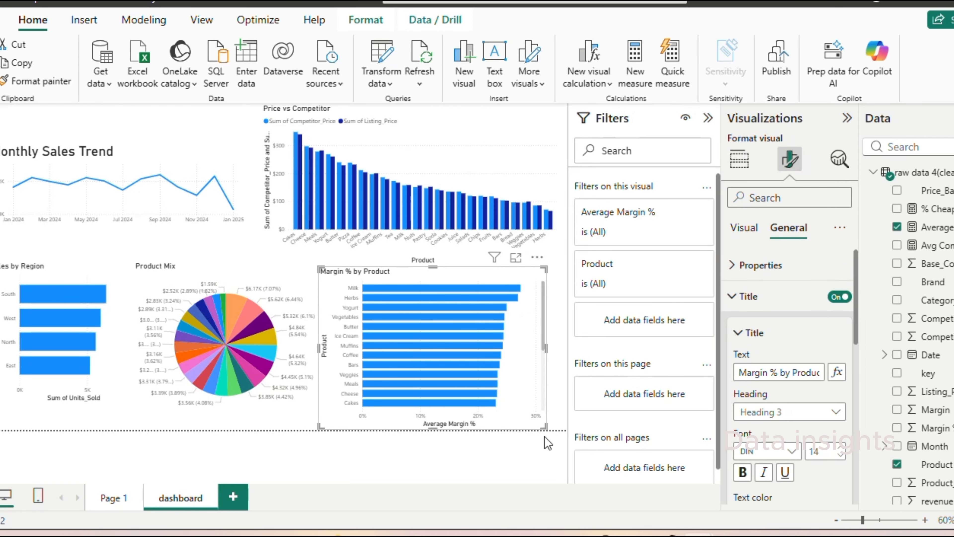
# Step: Turn on data labels for the Margin % by Product chart and clear the bar highlighting
pyautogui.click(509, 291)
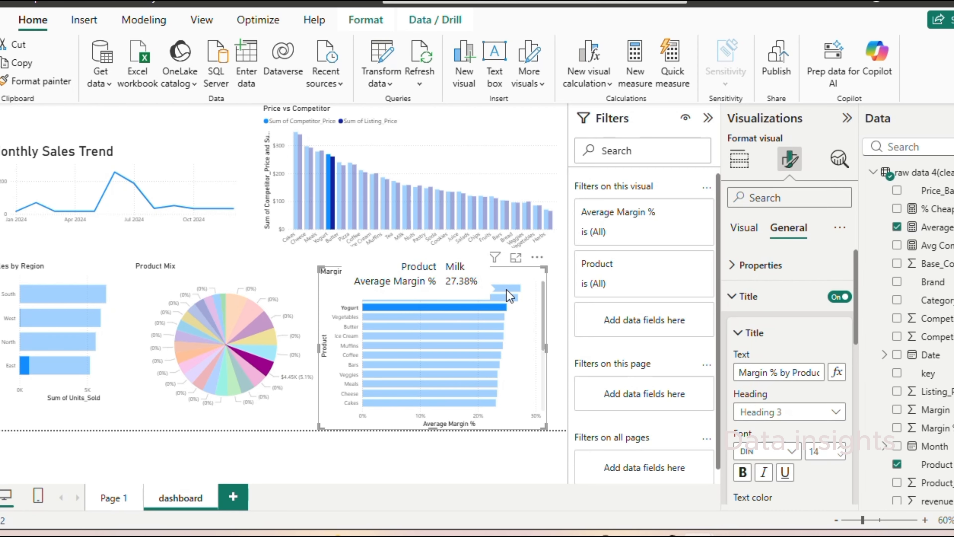
pyautogui.scroll(-5, 787, 376)
pyautogui.click(742, 230)
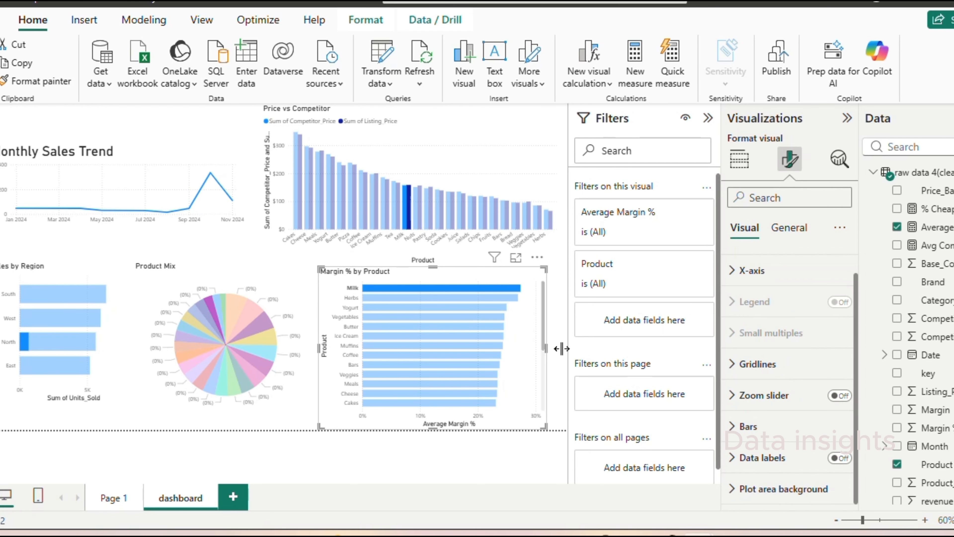
pyautogui.click(529, 354)
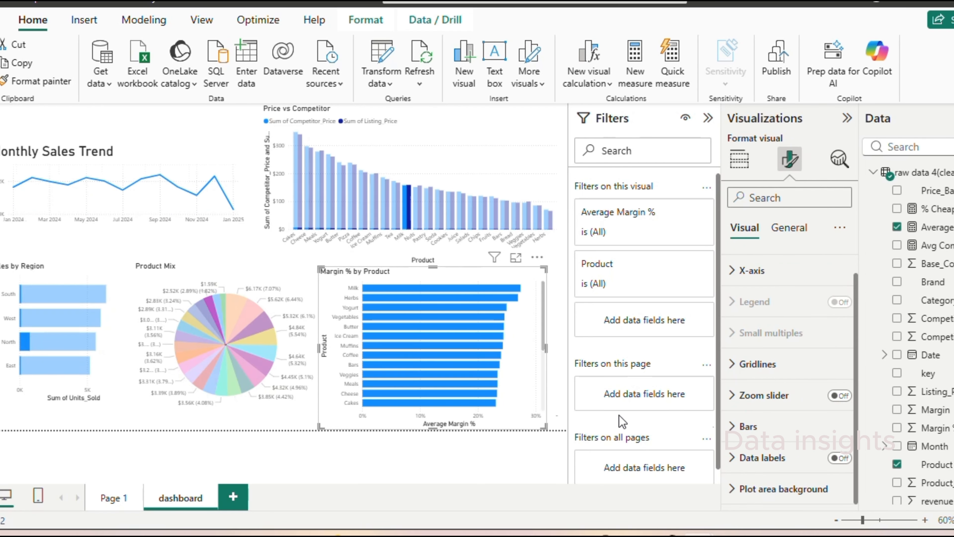
pyautogui.click(840, 458)
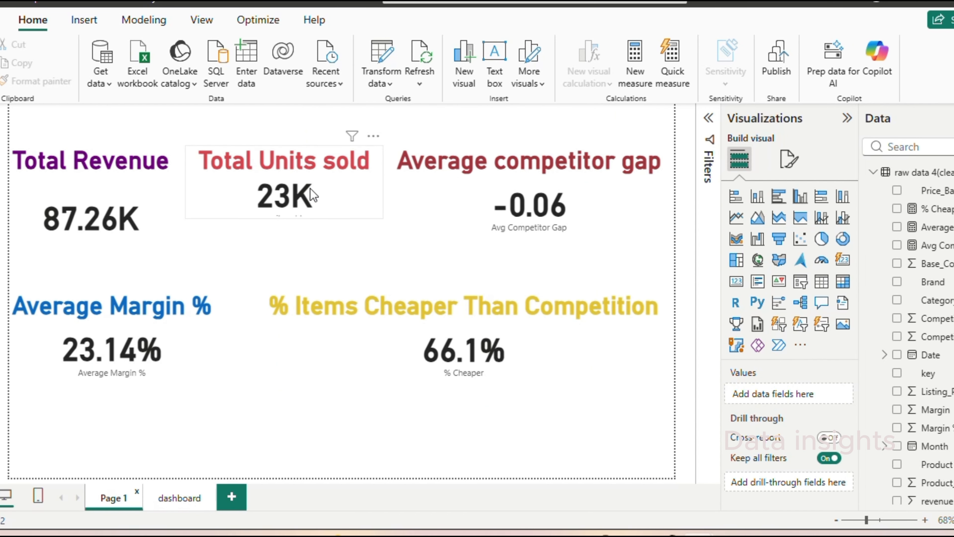
# Step: Copy the revenue, units sold, competitor gap and margin cards from Duplicate of Page 1 onto the dashboard and move them above the charts
pyautogui.click(328, 198)
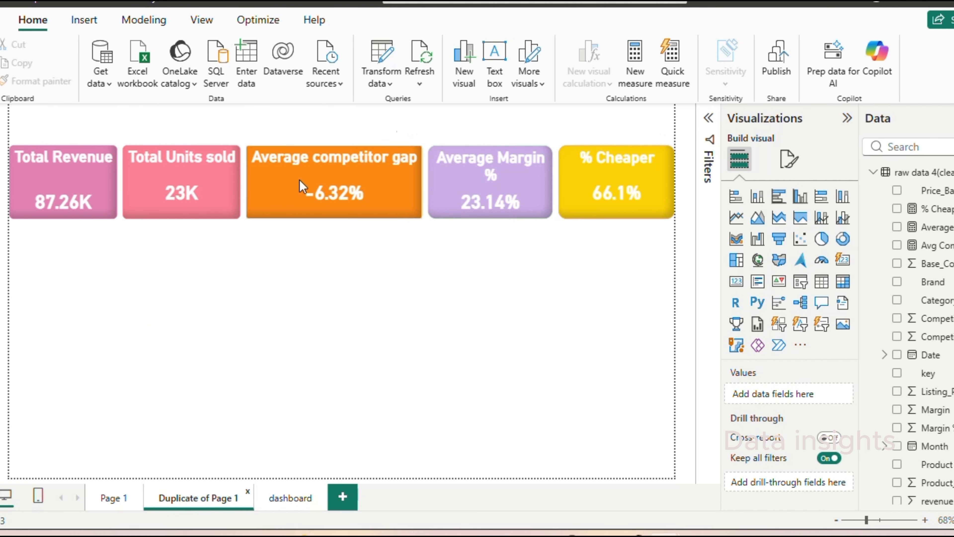
pyautogui.moveTo(55, 117); pyautogui.dragTo(602, 257)
pyautogui.moveTo(64, 120); pyautogui.dragTo(593, 262)
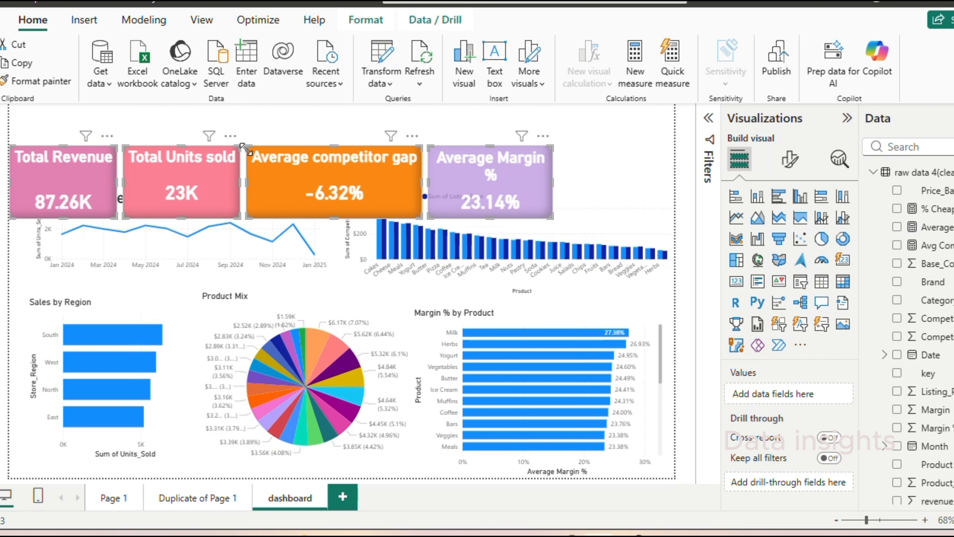
pyautogui.moveTo(251, 174); pyautogui.dragTo(243, 137)
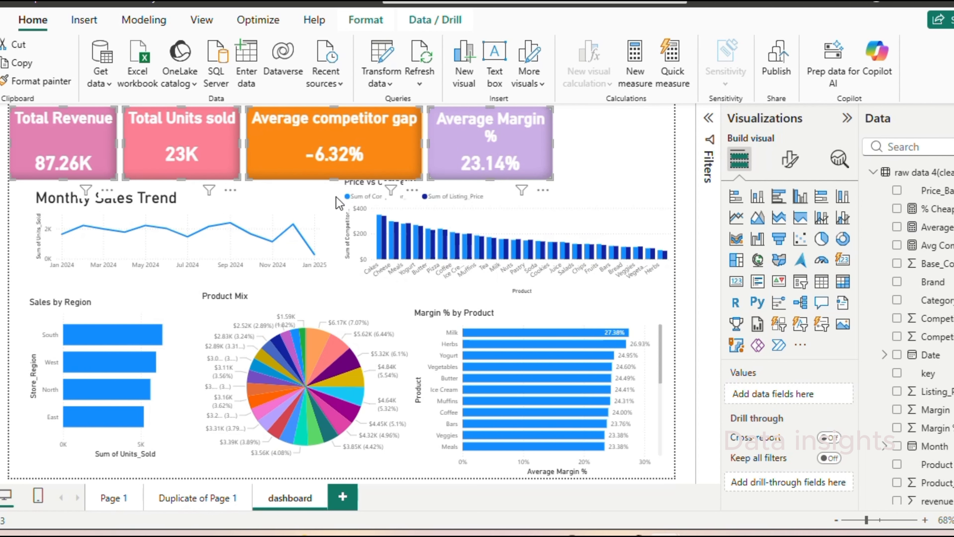
pyautogui.click(449, 154)
# Step: Copy the % Cheaper card from Duplicate of Page 1 to the dashboard and align it with the other cards
pyautogui.click(198, 498)
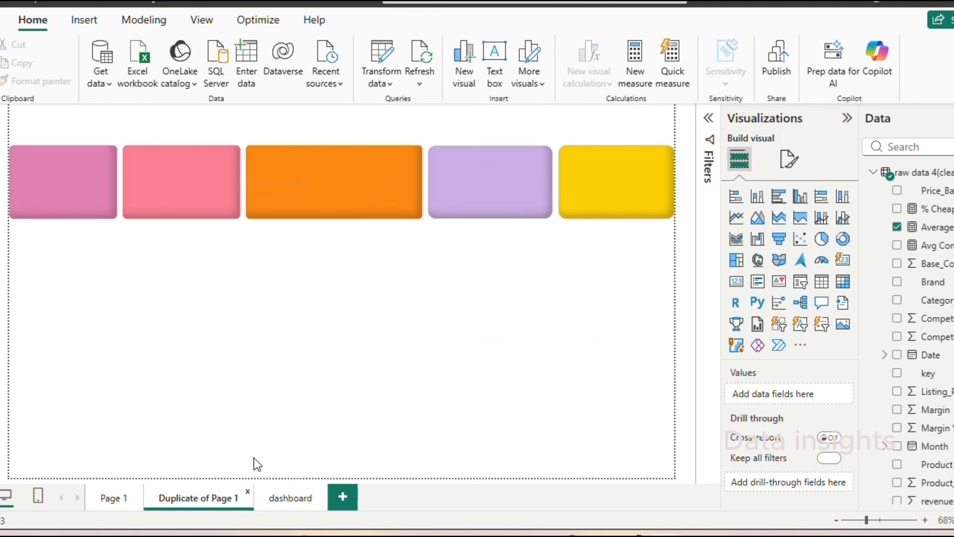
pyautogui.click(639, 203)
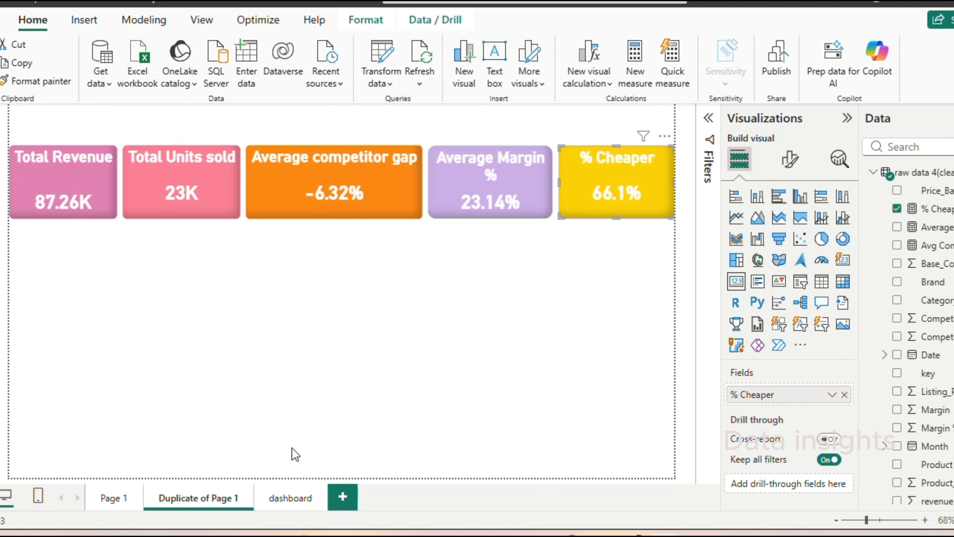
pyautogui.click(290, 498)
pyautogui.hotkey('ctrl', 'v')
pyautogui.moveTo(610, 173); pyautogui.dragTo(611, 136)
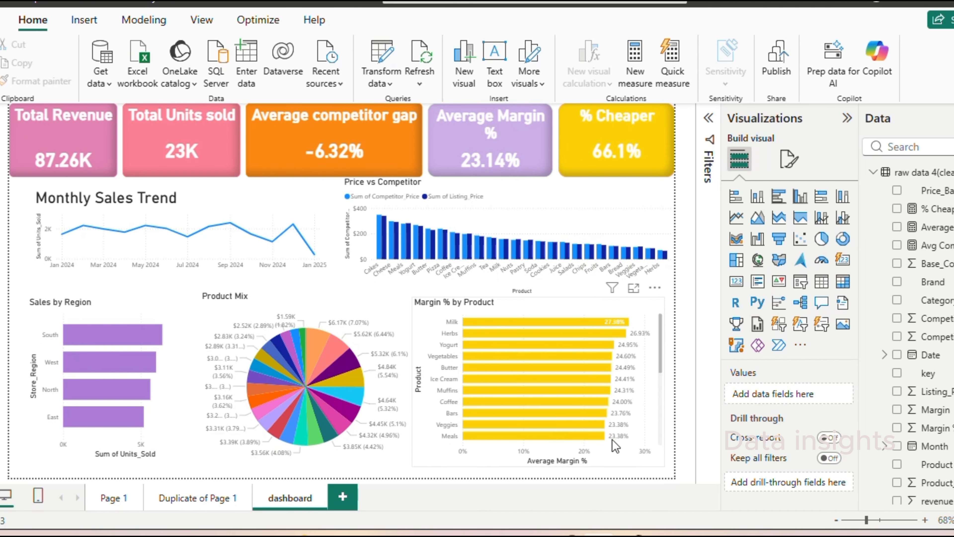
# Step: Add a webu_subcategory slicer beneath the Total Revenue card
pyautogui.click(615, 445)
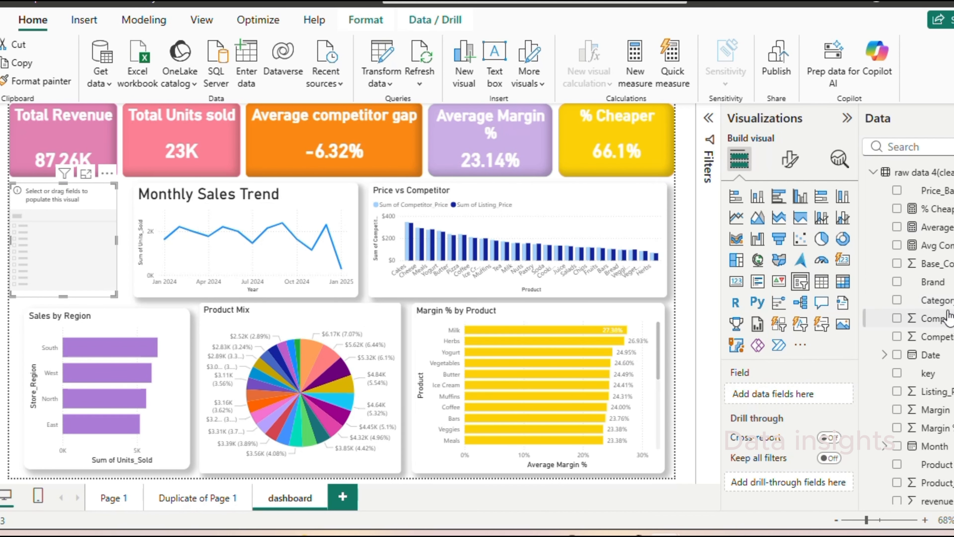
pyautogui.scroll(-4, 951, 272)
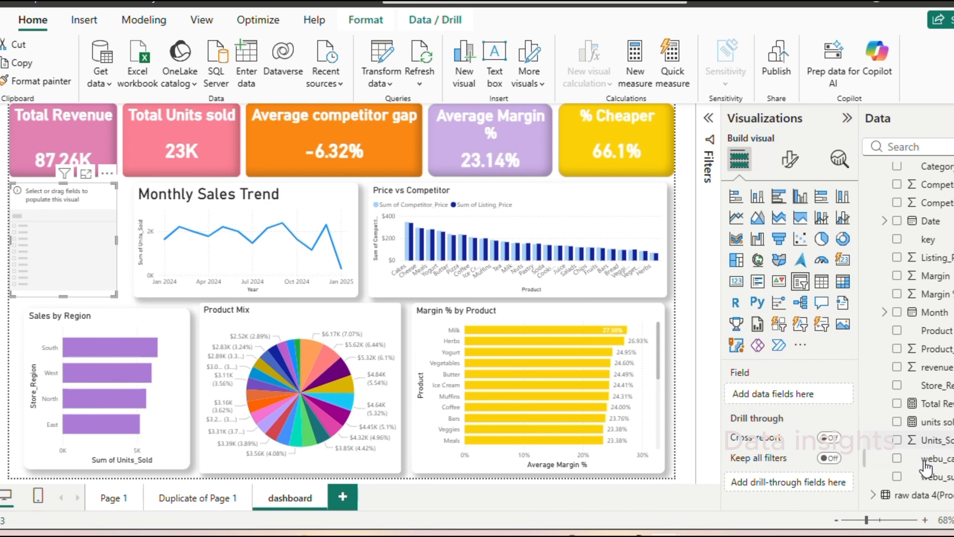
pyautogui.click(928, 481)
# Step: Test the slicer by filtering the dashboard on subcategories such as Liquid Dairy, Hot Drinks, Muffins and Pastry, then clear the selection
pyautogui.scroll(-5, 49, 274)
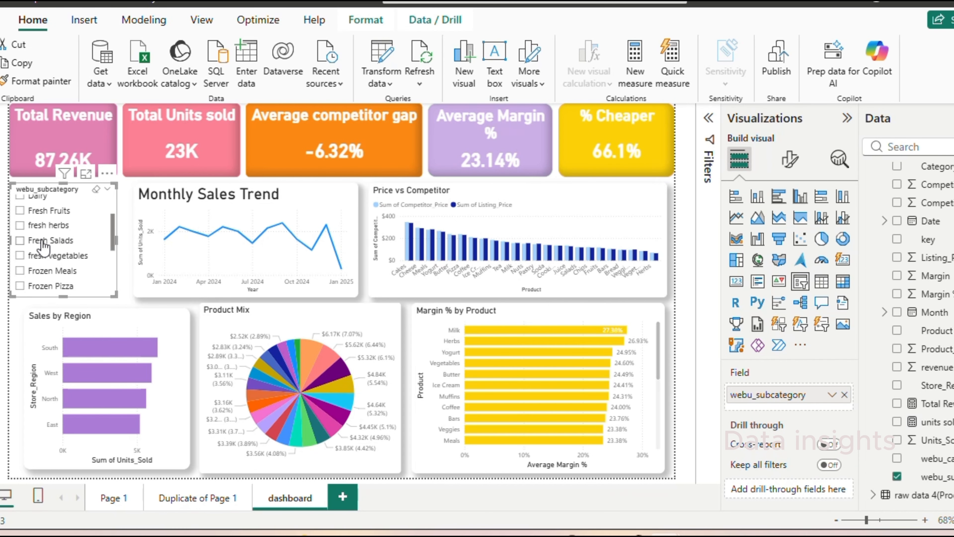
pyautogui.click(20, 242)
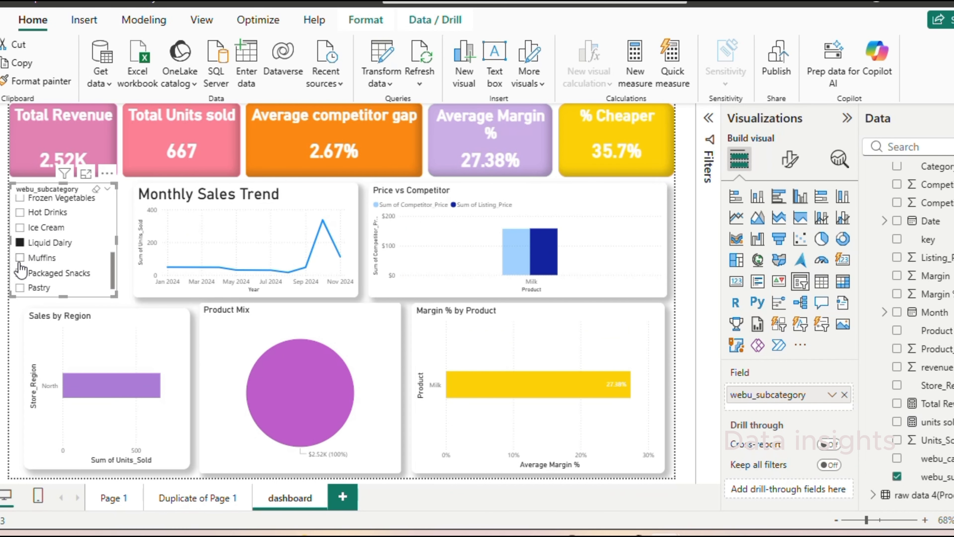
pyautogui.click(20, 243)
pyautogui.click(20, 228)
pyautogui.click(20, 213)
pyautogui.click(20, 198)
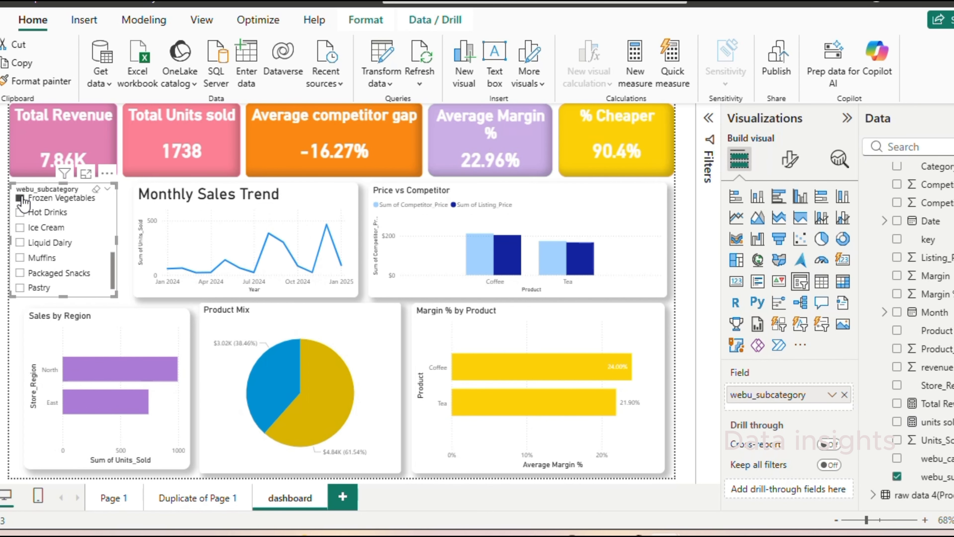
pyautogui.click(20, 243)
pyautogui.click(18, 259)
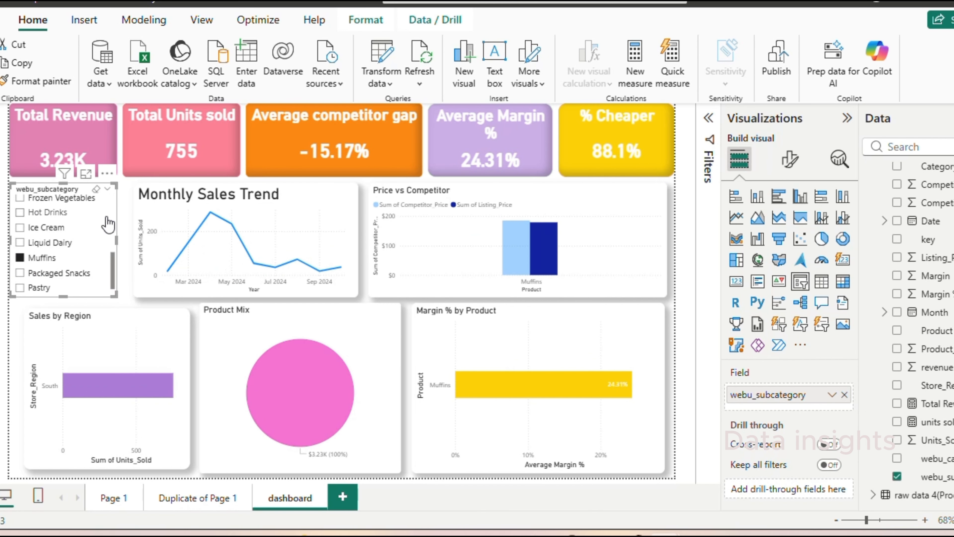
pyautogui.click(102, 215)
pyautogui.click(43, 288)
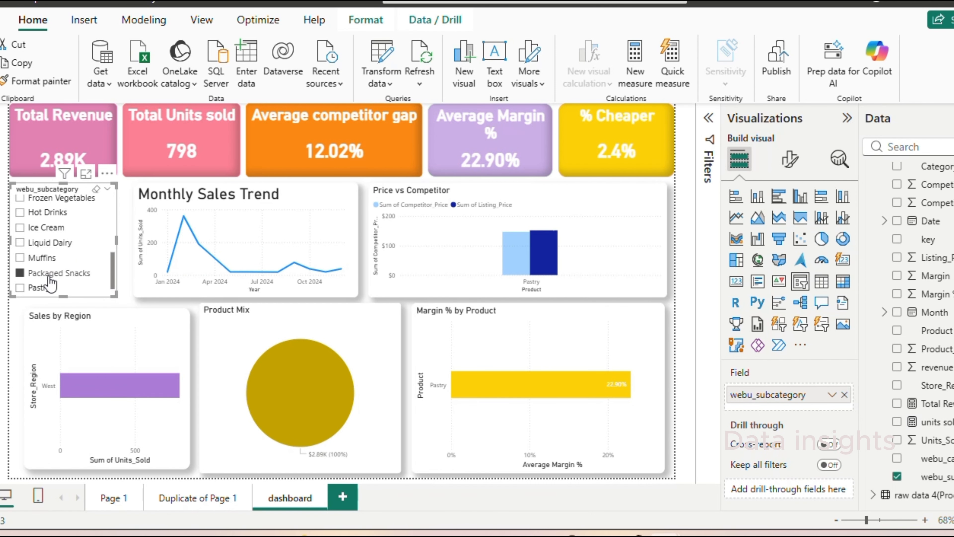
pyautogui.click(45, 258)
pyautogui.click(47, 258)
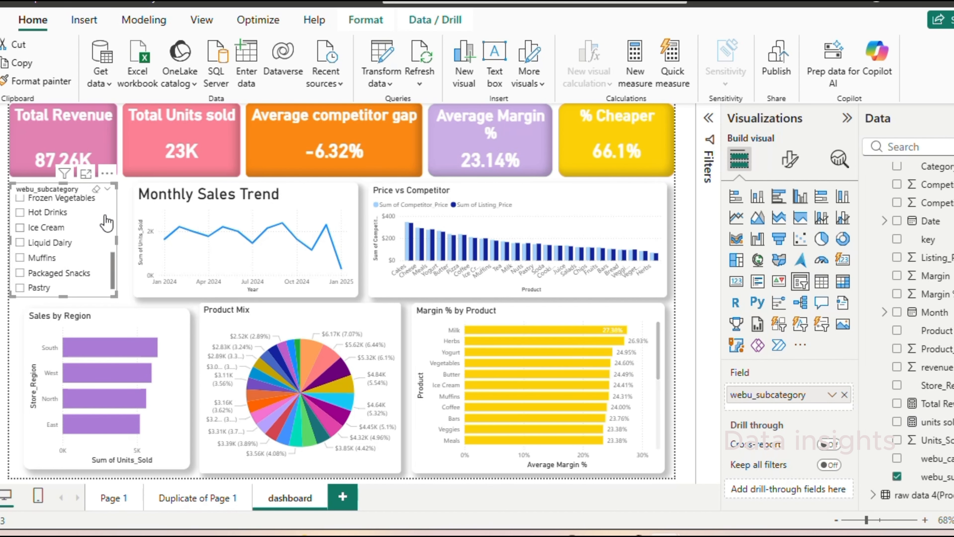
# Step: Shorten the webu_subcategory slicer to free space beneath it and return its list to the first entries
pyautogui.moveTo(114, 293); pyautogui.dragTo(115, 217)
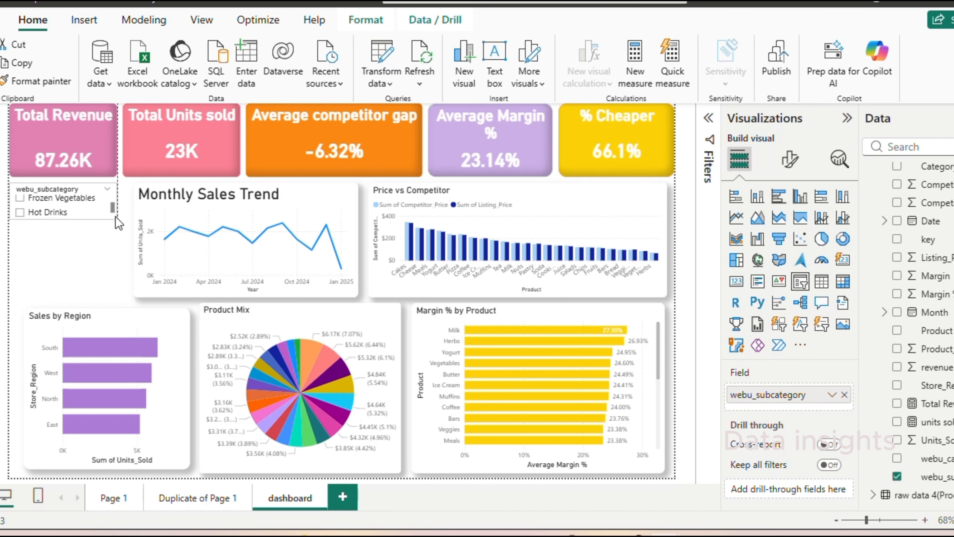
pyautogui.scroll(-3, 83, 208)
pyautogui.scroll(5, 83, 211)
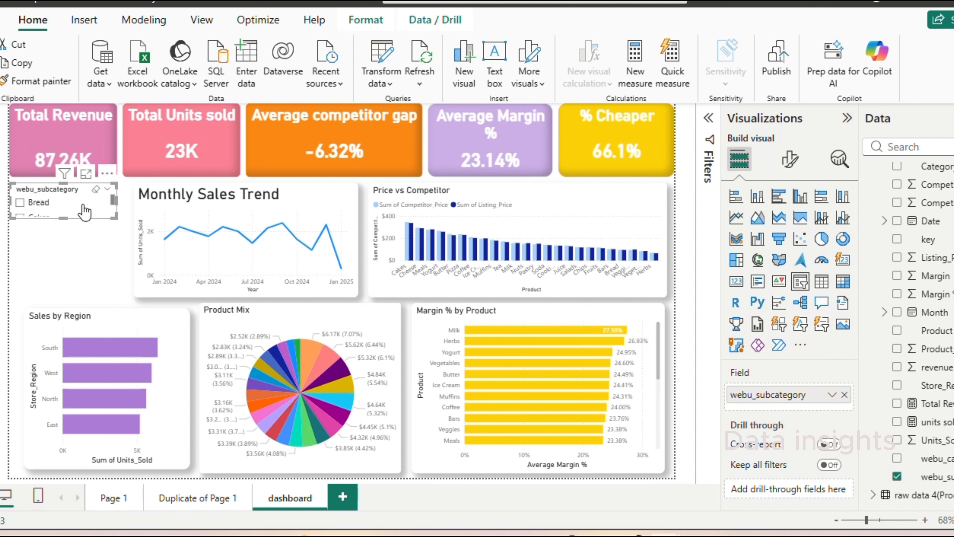
# Step: Add a Date slicer beneath the webu_subcategory slicer and fit it into the space above Sales by Region
pyautogui.click(694, 295)
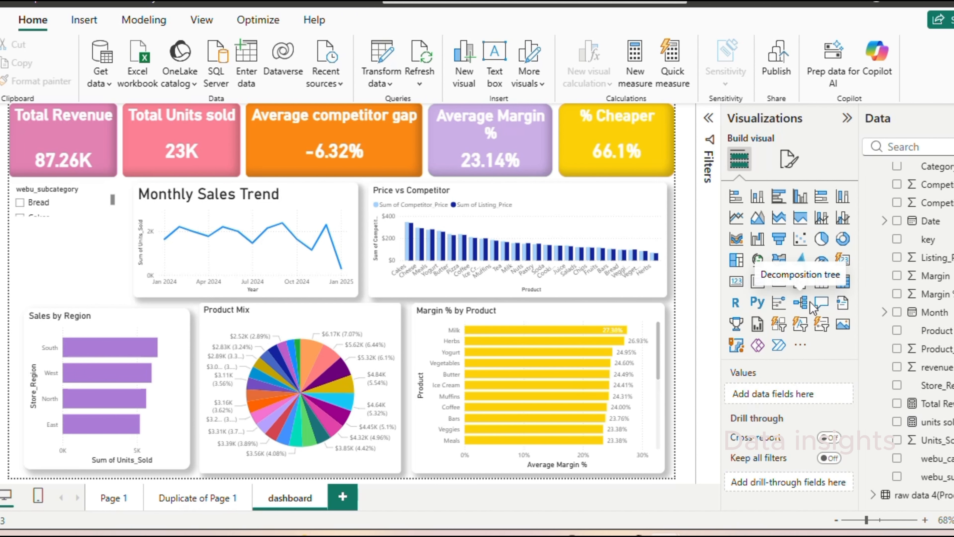
pyautogui.click(800, 281)
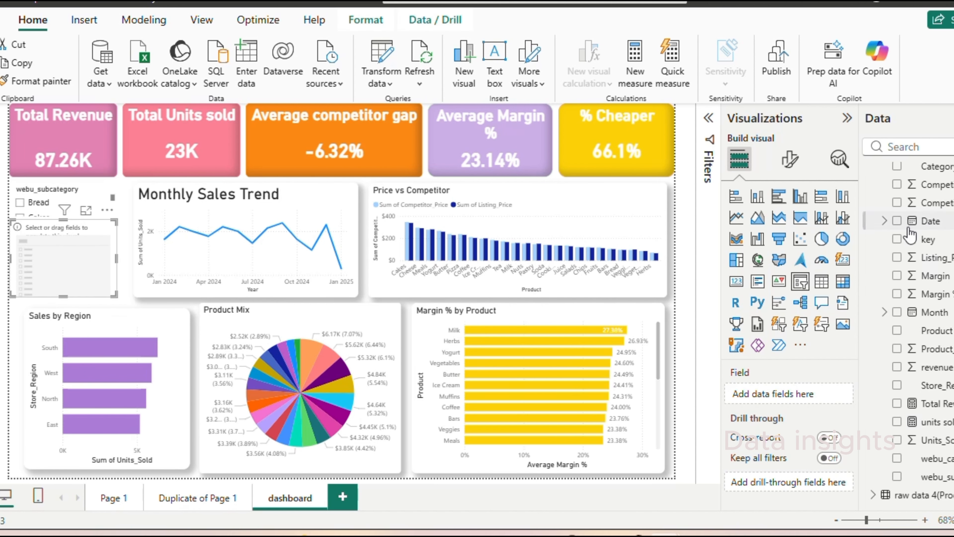
pyautogui.click(897, 221)
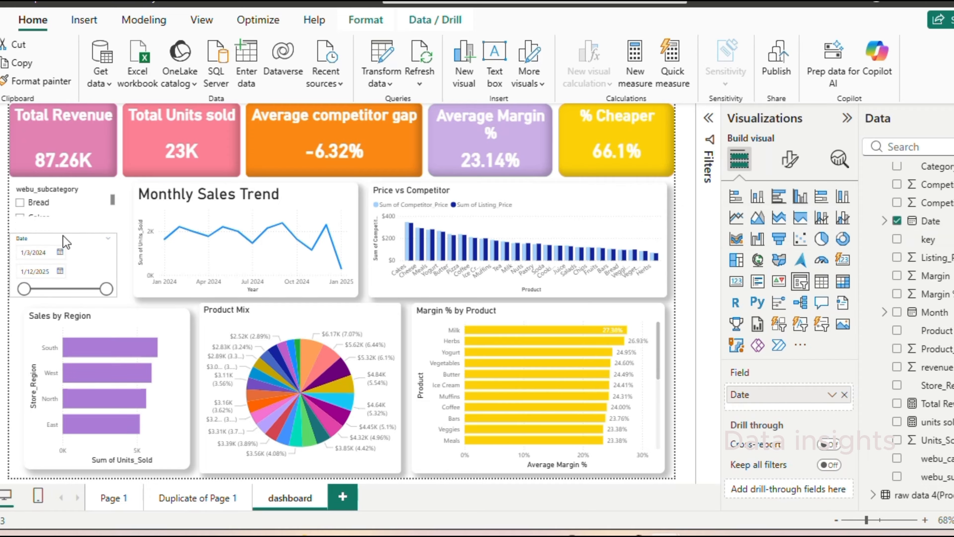
pyautogui.moveTo(63, 236); pyautogui.dragTo(61, 242)
pyautogui.moveTo(69, 263); pyautogui.dragTo(69, 257)
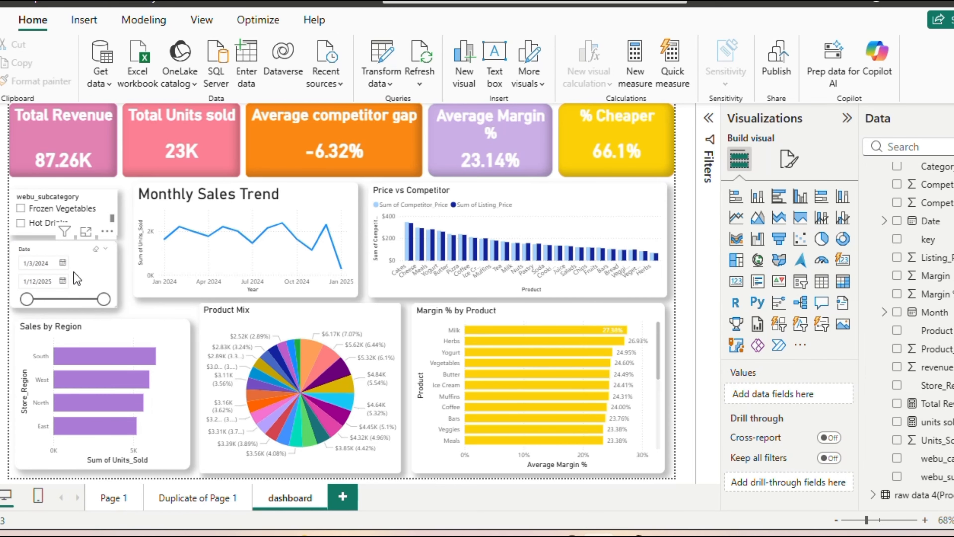
# Step: Test the slicers by filtering the dashboard on Frozen Vegetables, then on a narrowed date range starting 5/26/2024
pyautogui.click(21, 210)
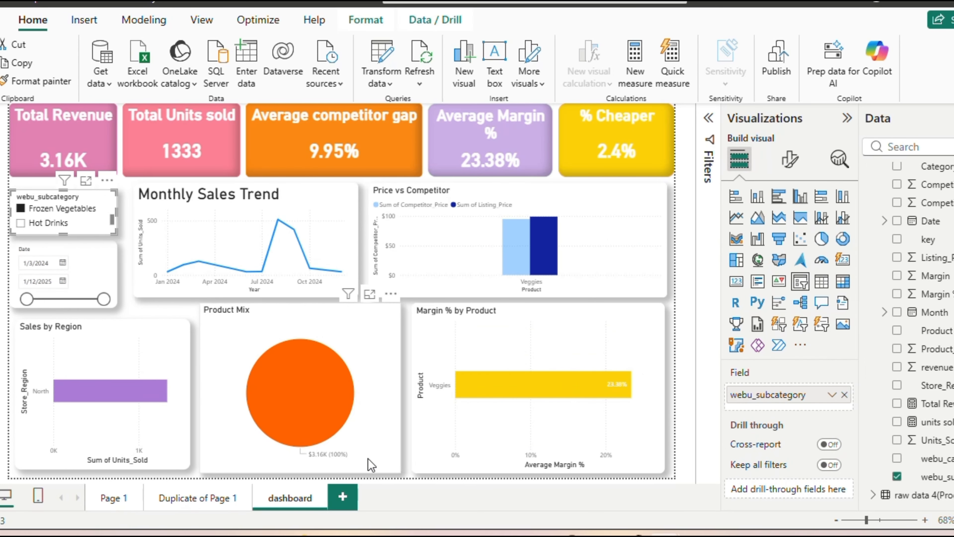
pyautogui.moveTo(546, 256)
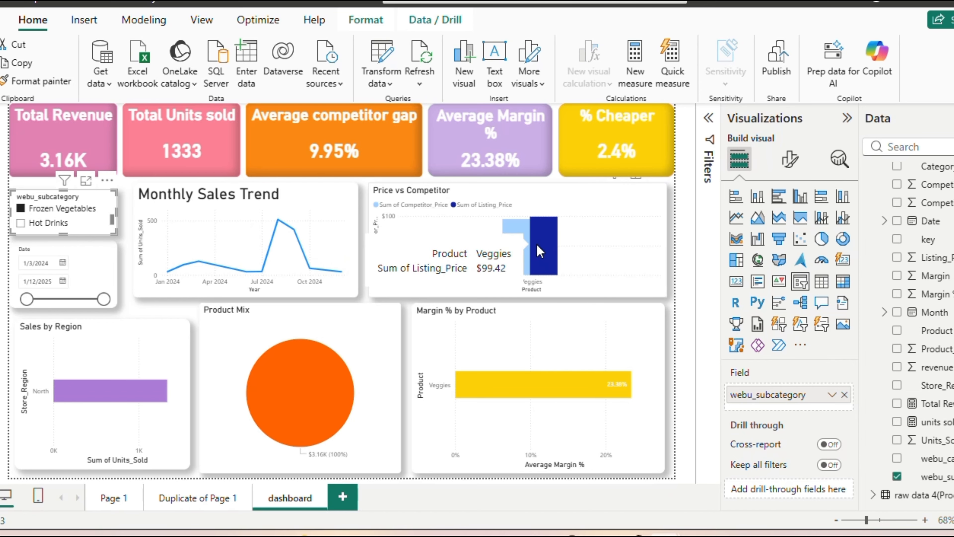
pyautogui.click(85, 147)
pyautogui.scroll(-1, 29, 227)
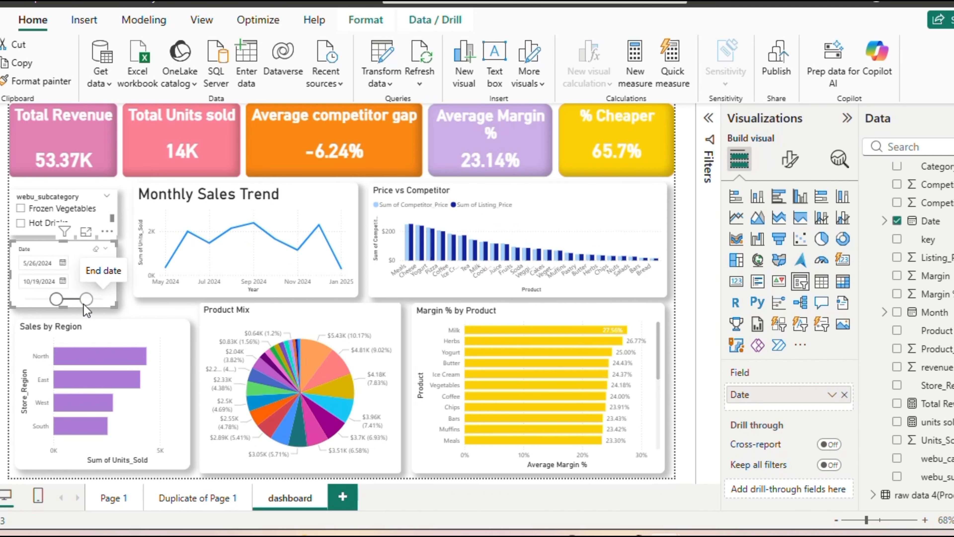
pyautogui.moveTo(85, 301); pyautogui.dragTo(98, 299)
# Step: Filter the titled dashboard on the Fresh Fruits subcategory and inspect the charts' response
pyautogui.moveTo(529, 241)
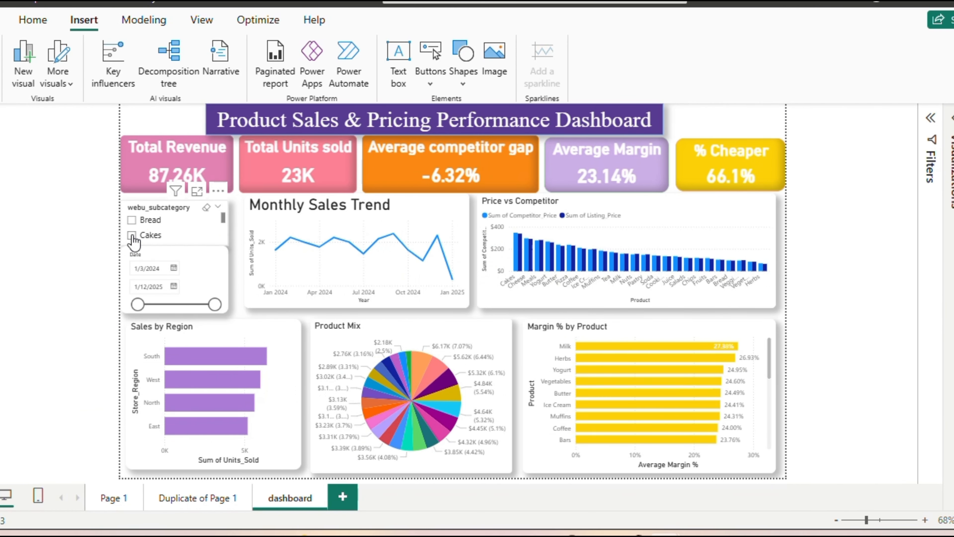
pyautogui.click(131, 219)
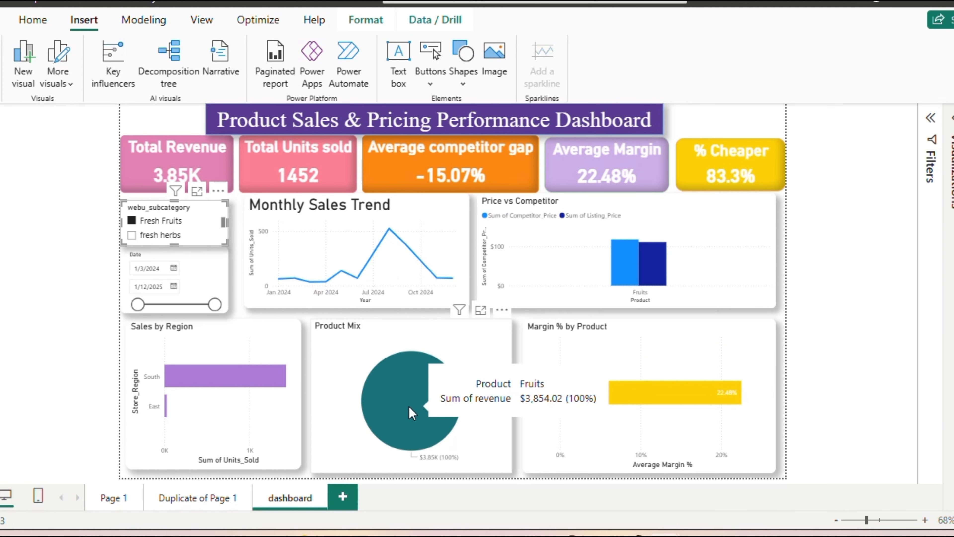